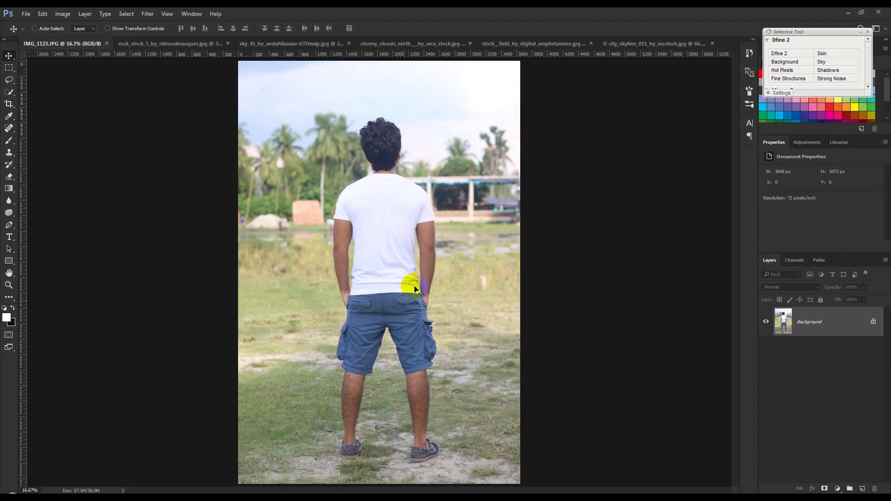
pyautogui.scroll(3, 401, 287)
pyautogui.scroll(-3, 402, 287)
pyautogui.scroll(1, 402, 288)
pyautogui.scroll(-1, 353, 270)
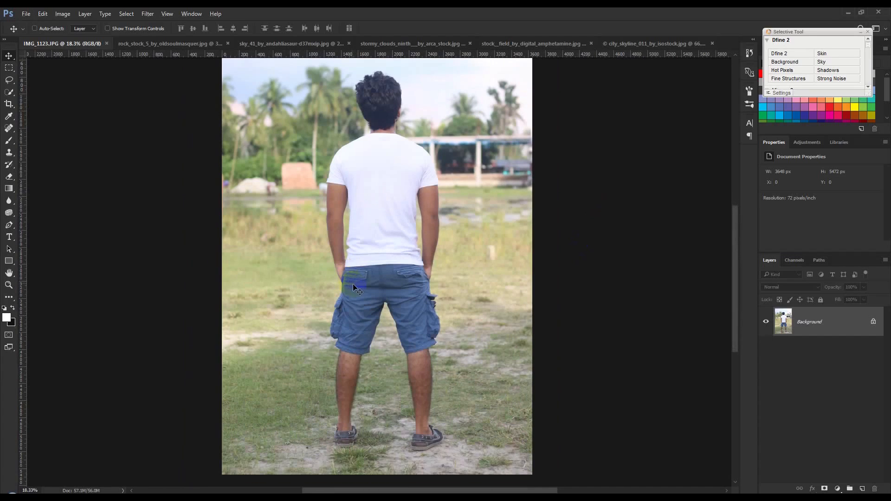
pyautogui.scroll(1, 361, 288)
pyautogui.scroll(-2, 412, 294)
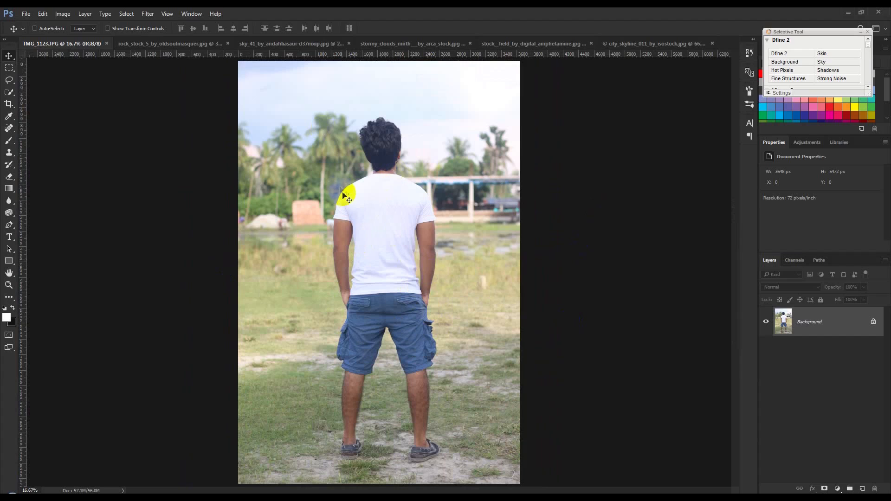
# Apply the Camera Raw Filter to the portrait with Exposure -0.65, Highlights -100, Shadows +25, Whites -100 and Blacks -63.
pyautogui.click(147, 12)
pyautogui.click(170, 68)
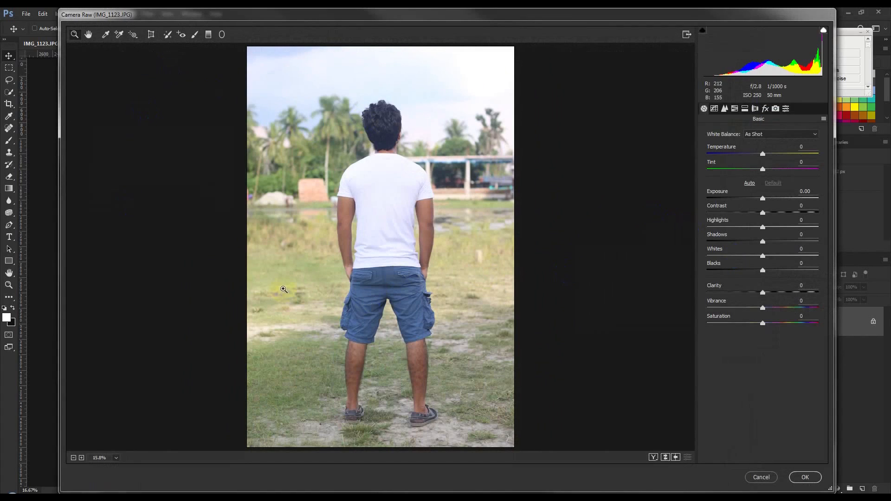
pyautogui.moveTo(755, 231); pyautogui.dragTo(664, 232)
pyautogui.moveTo(766, 243); pyautogui.dragTo(708, 256)
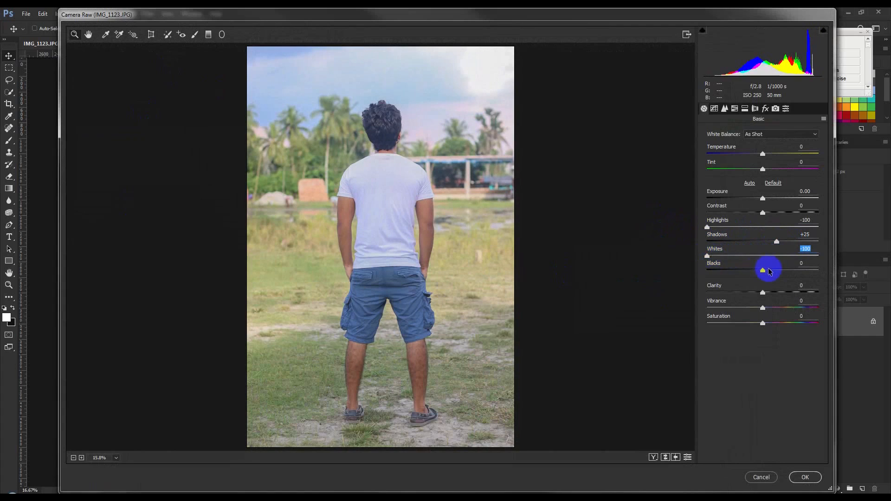
pyautogui.moveTo(765, 270); pyautogui.dragTo(724, 279)
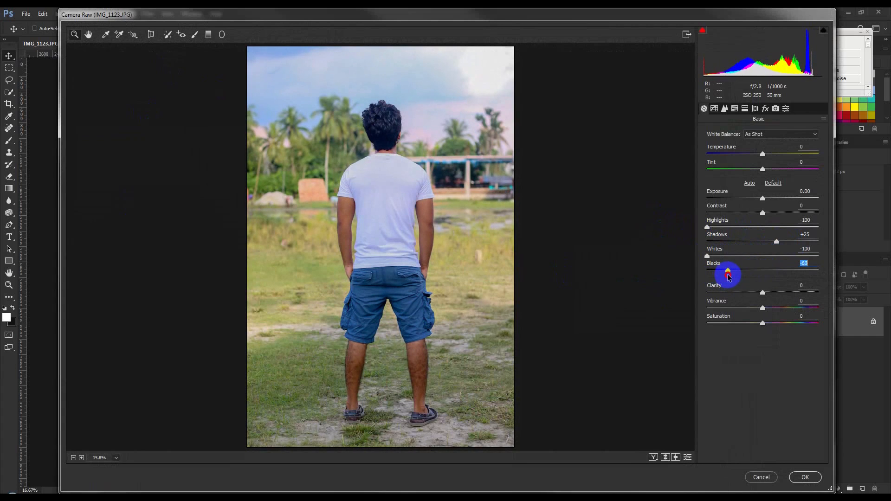
pyautogui.moveTo(763, 203); pyautogui.dragTo(755, 199)
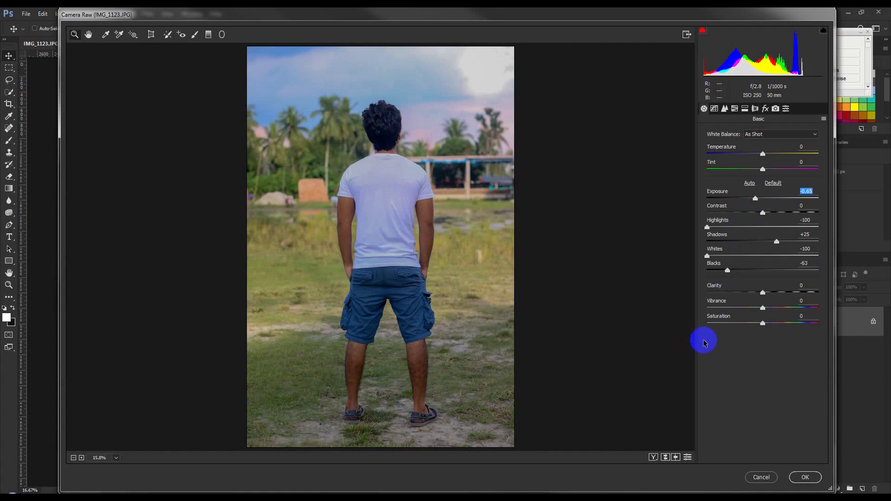
pyautogui.click(799, 478)
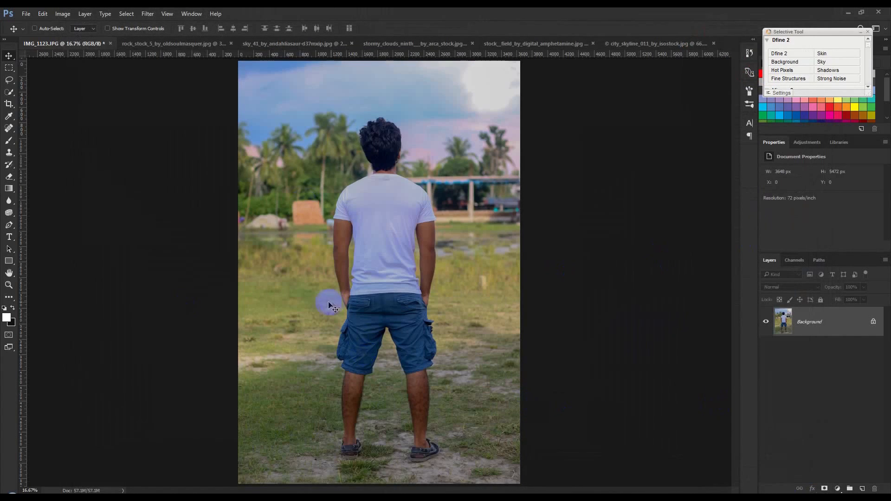
# Examine the adjusted portrait up close around the shoes, legs and upper body.
pyautogui.scroll(6, 329, 306)
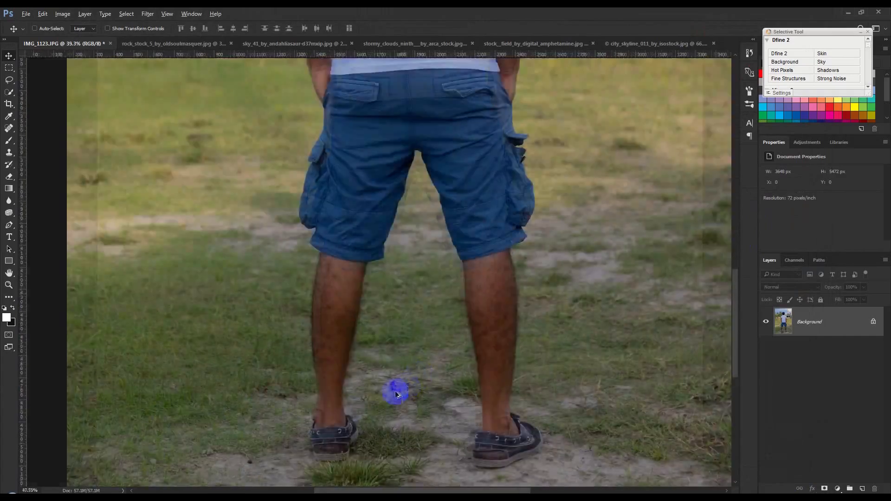
pyautogui.scroll(8, 396, 394)
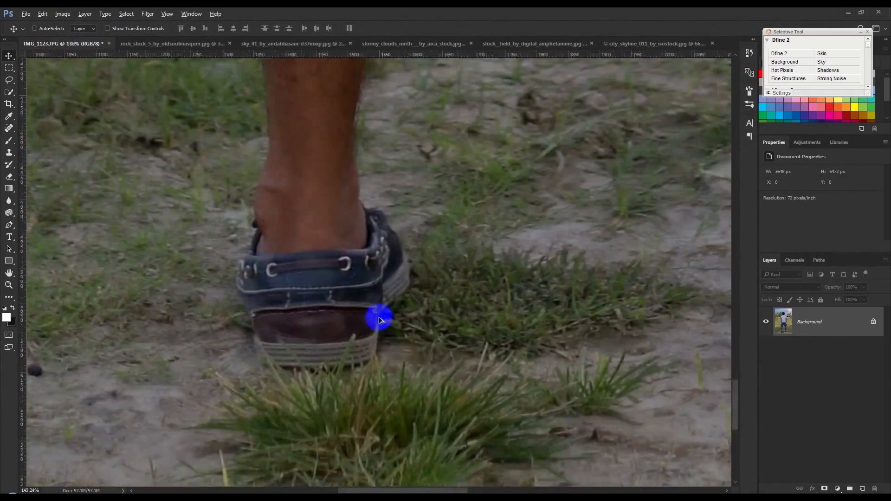
pyautogui.scroll(-8, 379, 320)
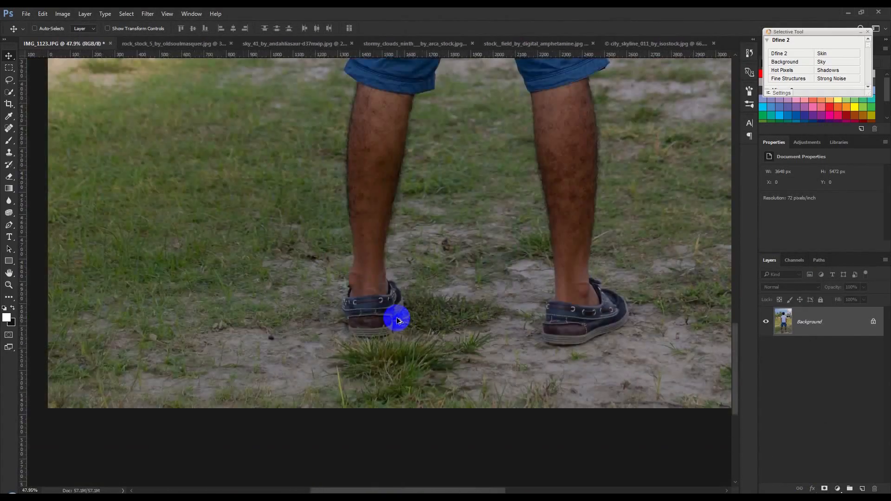
pyautogui.scroll(-4, 398, 320)
pyautogui.scroll(2, 395, 314)
pyautogui.moveTo(424, 229); pyautogui.dragTo(410, 321)
pyautogui.scroll(-1, 411, 324)
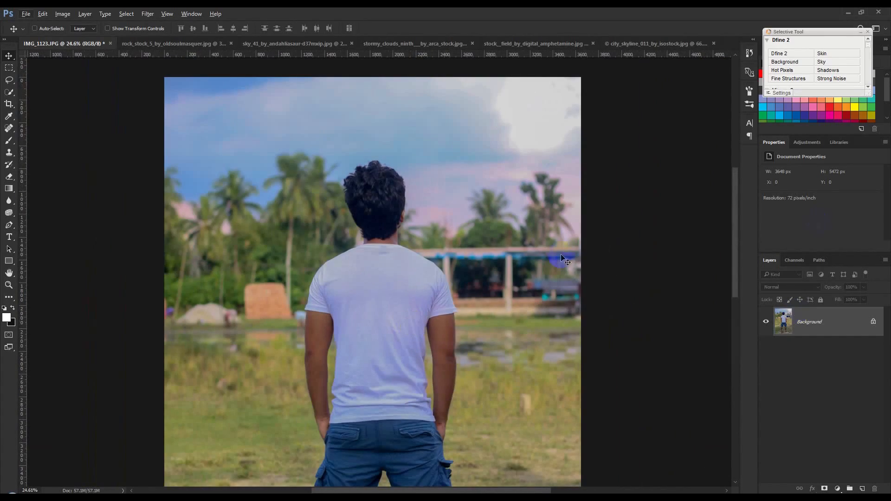
# Create a new 3300 px X 2000 px document with a white background and fit it in the view.
pyautogui.click(26, 13)
pyautogui.click(35, 23)
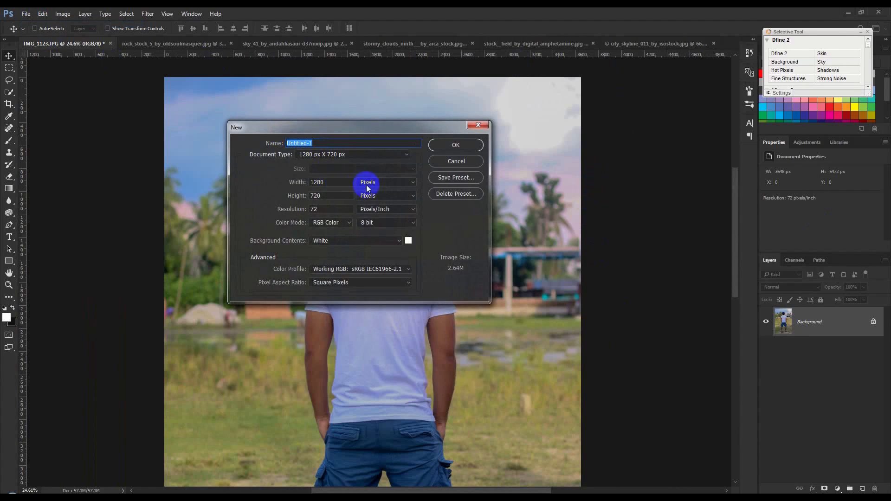
pyautogui.click(324, 154)
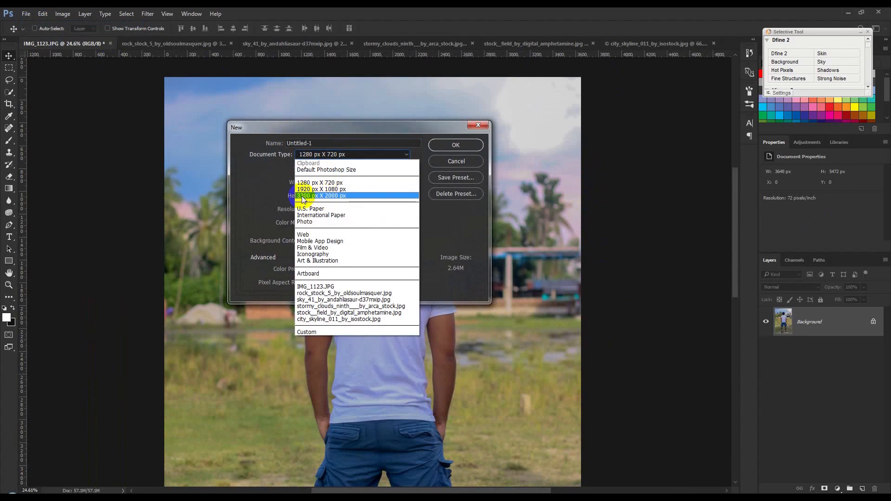
pyautogui.click(332, 197)
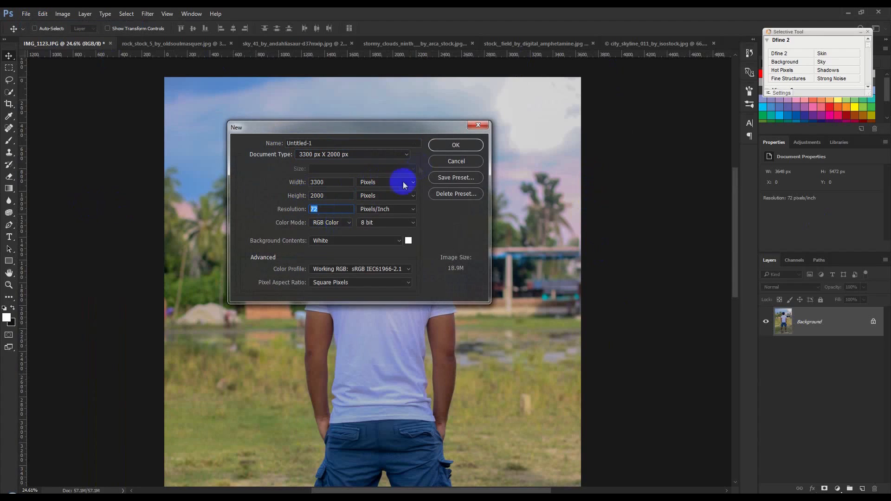
pyautogui.click(447, 149)
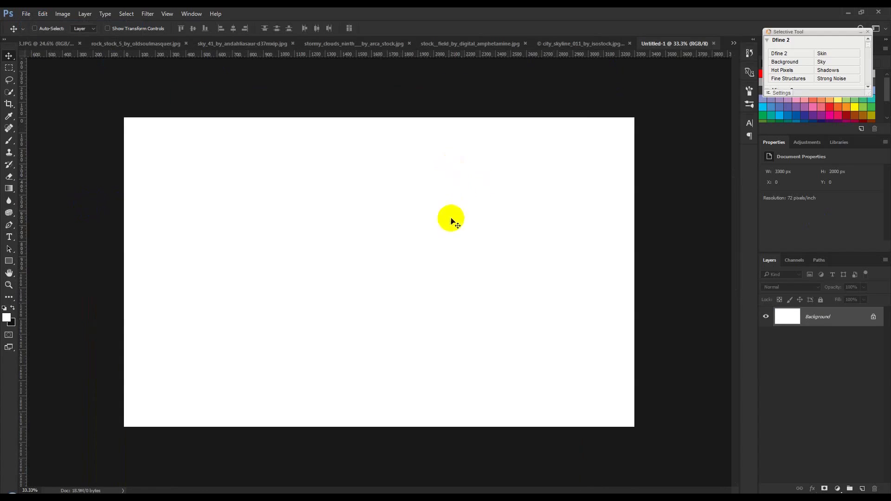
pyautogui.hotkey('ctrl', '0')
# Apply the Camera Raw Filter to the city skyline photo with Exposure -0.40, Highlights -100, Shadows +20, Whites -61 and Blacks -49.
pyautogui.moveTo(592, 89); pyautogui.dragTo(509, 200)
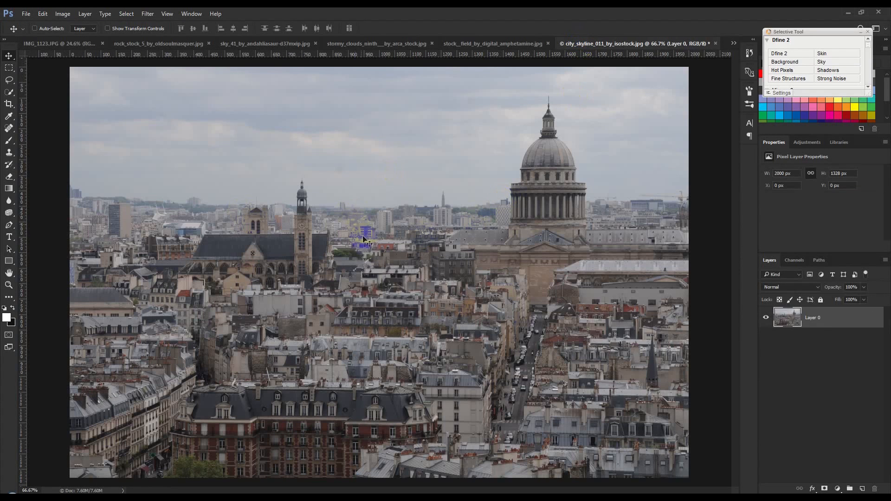
pyautogui.click(147, 14)
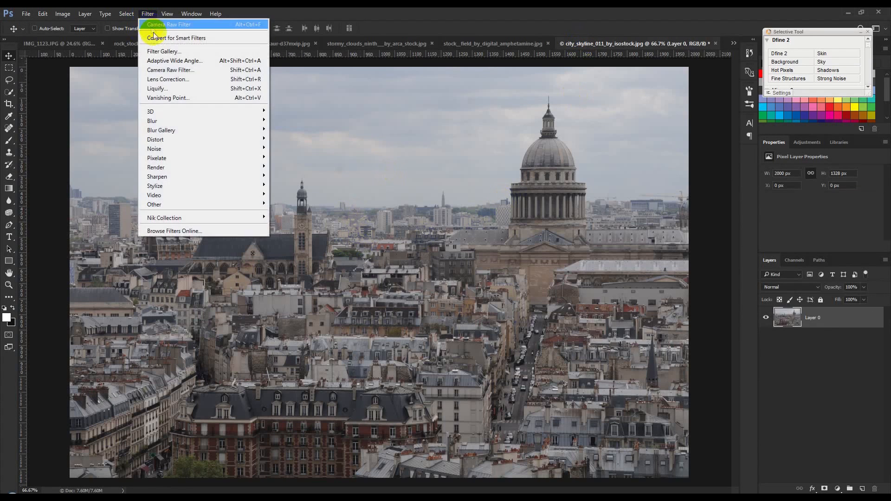
pyautogui.click(158, 65)
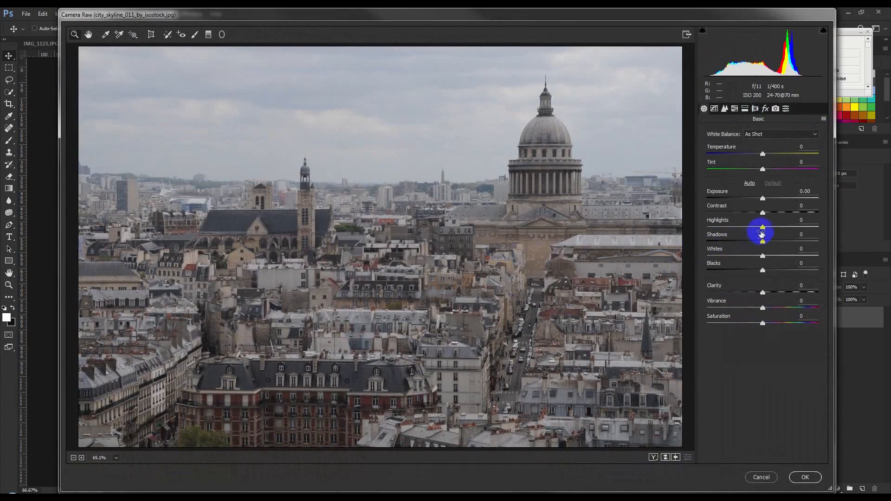
pyautogui.moveTo(752, 230); pyautogui.dragTo(701, 235)
pyautogui.click(761, 245)
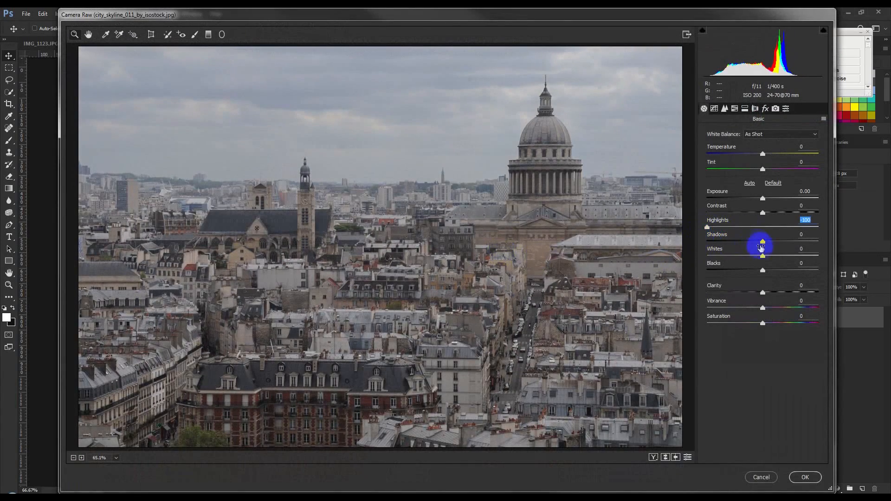
pyautogui.moveTo(754, 273); pyautogui.dragTo(769, 248)
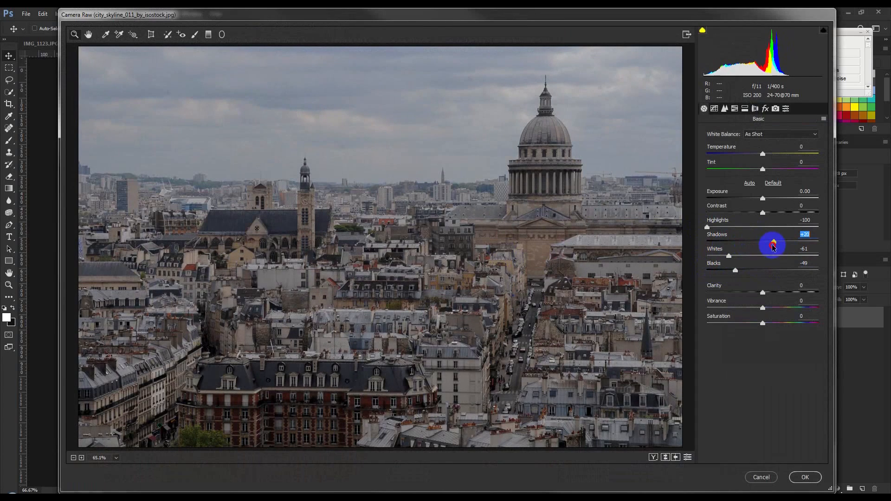
pyautogui.moveTo(763, 200); pyautogui.dragTo(760, 201)
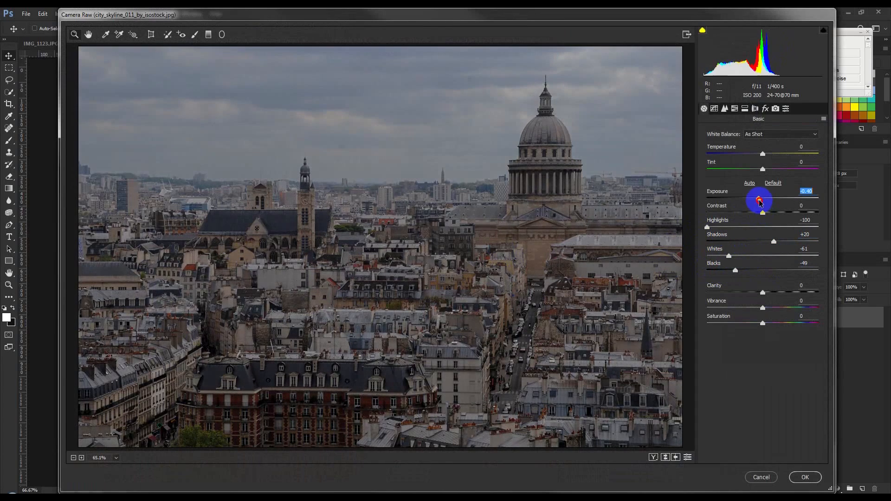
pyautogui.click(805, 477)
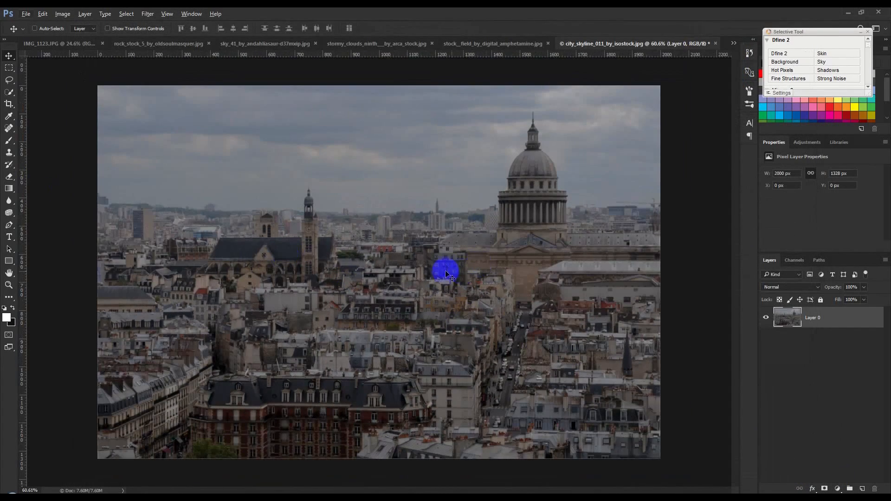
# Duplicate the city skyline layer into the Untitled-1 document and close the skyline file without saving.
pyautogui.moveTo(418, 299)
pyautogui.mouseDown()
pyautogui.moveTo(622, 123)
pyautogui.moveTo(736, 48)
pyautogui.moveTo(450, 232)
pyautogui.moveTo(411, 300)
pyautogui.mouseUp()
pyautogui.click(733, 43)
pyautogui.click(752, 98)
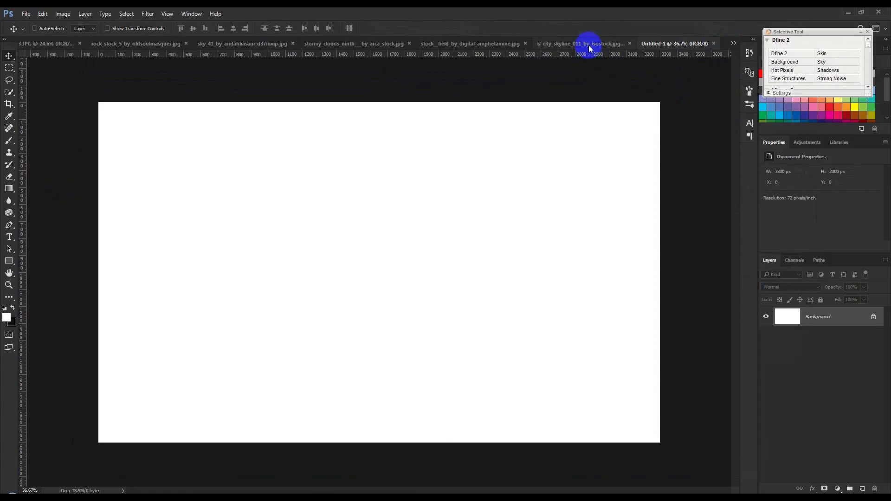
pyautogui.click(590, 43)
pyautogui.moveTo(510, 229); pyautogui.dragTo(520, 222)
pyautogui.rightClick(831, 324)
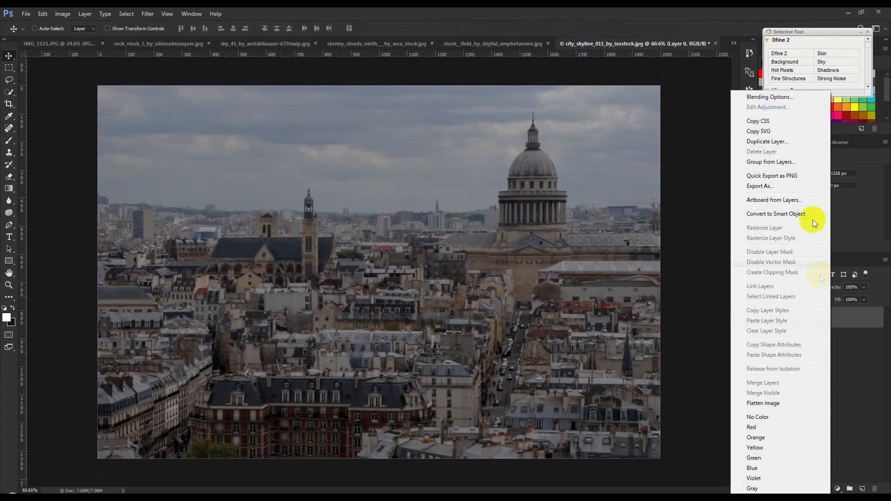
pyautogui.click(766, 142)
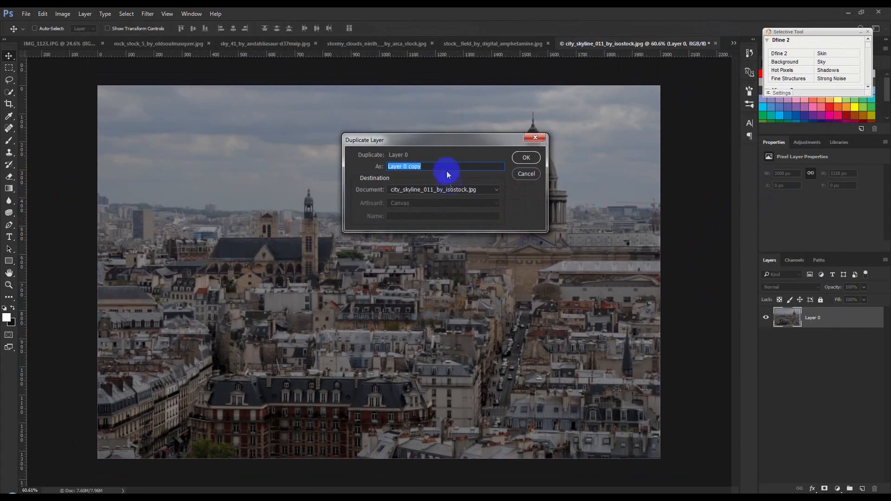
pyautogui.click(446, 189)
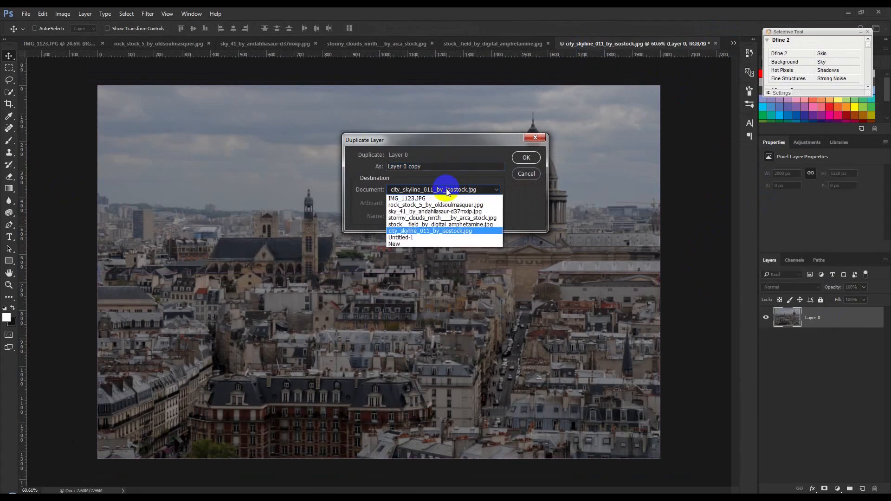
pyautogui.click(410, 238)
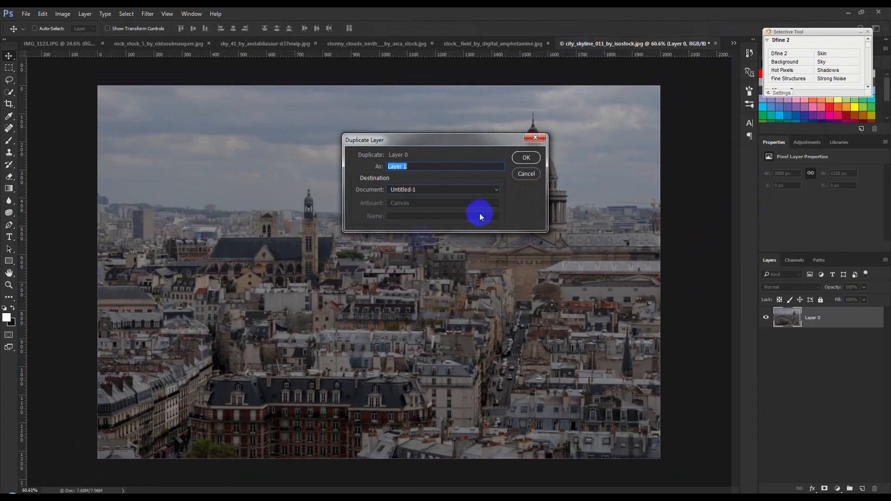
pyautogui.click(527, 159)
pyautogui.click(714, 44)
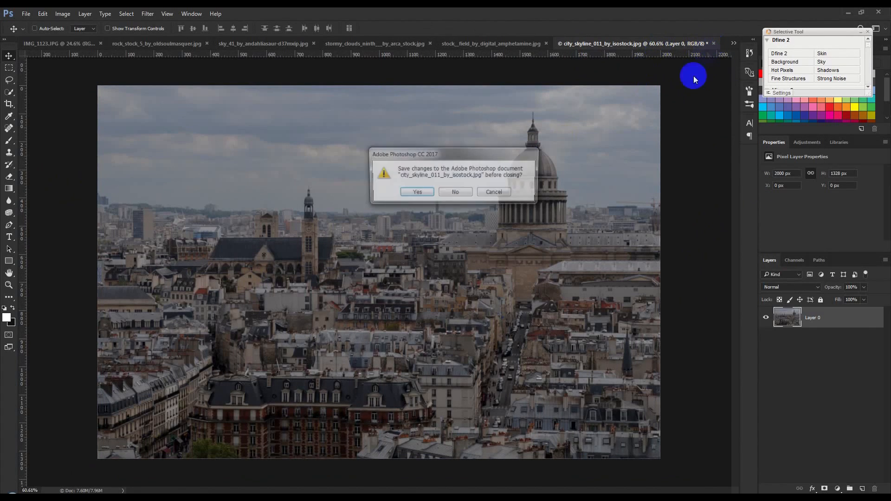
pyautogui.click(454, 196)
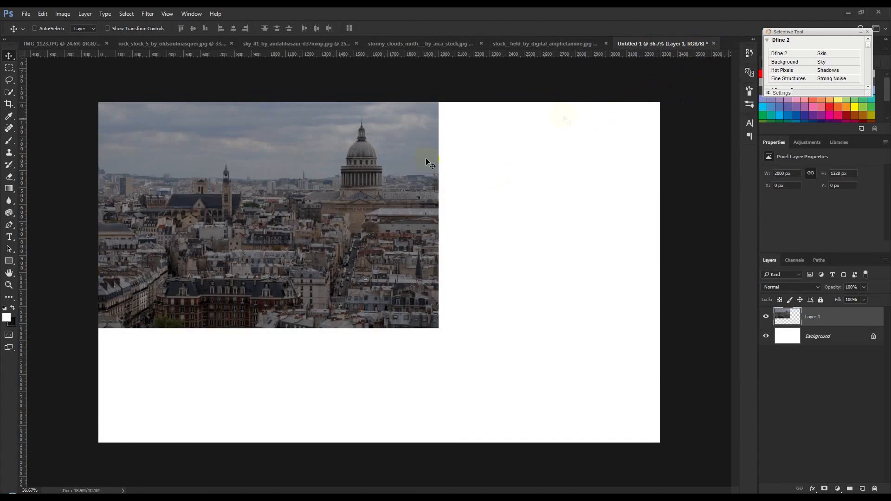
# Move the city skyline layer to the canvas's right edge, at about X 1300 px and Y 336 px.
pyautogui.moveTo(262, 221); pyautogui.dragTo(349, 274)
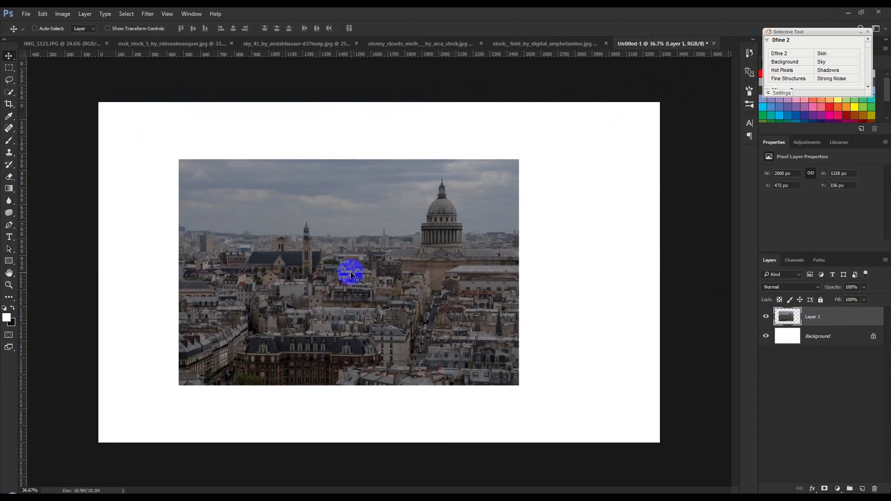
pyautogui.moveTo(357, 275)
pyautogui.mouseDown()
pyautogui.moveTo(492, 278)
pyautogui.moveTo(353, 288)
pyautogui.mouseUp()
pyautogui.hotkey('ctrl', 'z')
# Duplicate the skyline layer and move the copy to the canvas's left edge, at about X -23 px and Y 336 px.
pyautogui.rightClick(828, 319)
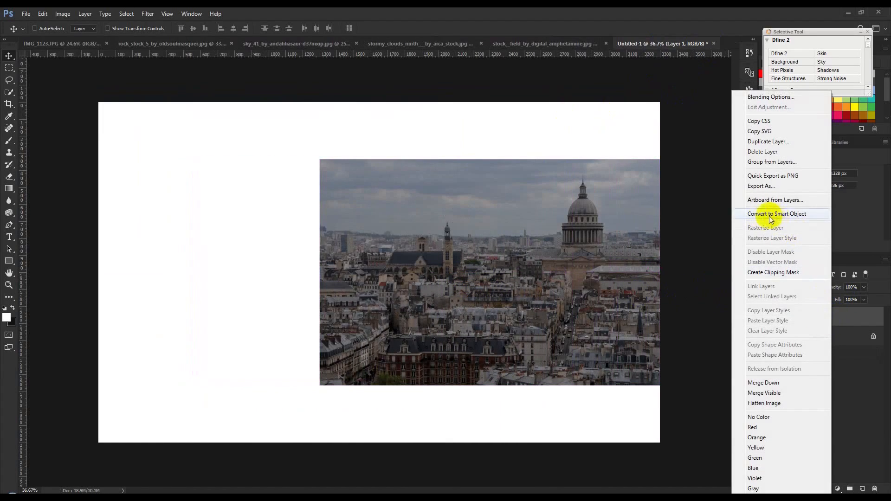
pyautogui.click(765, 145)
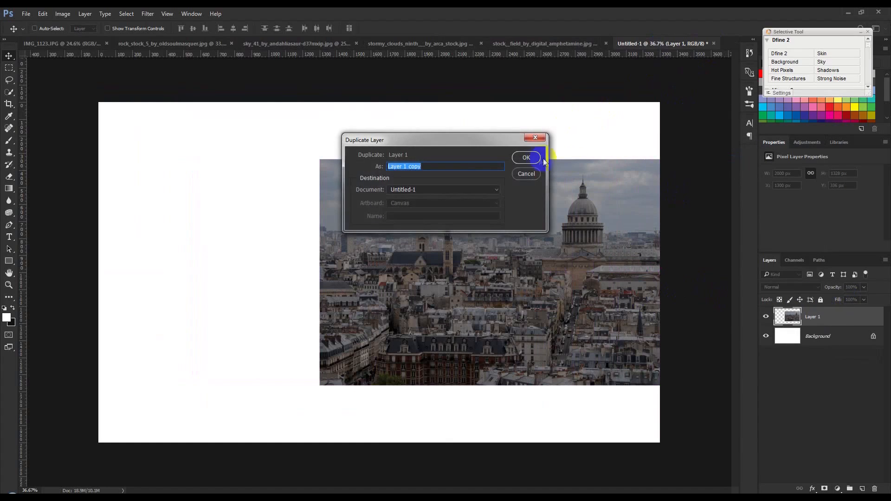
pyautogui.click(529, 158)
pyautogui.moveTo(584, 274); pyautogui.dragTo(360, 286)
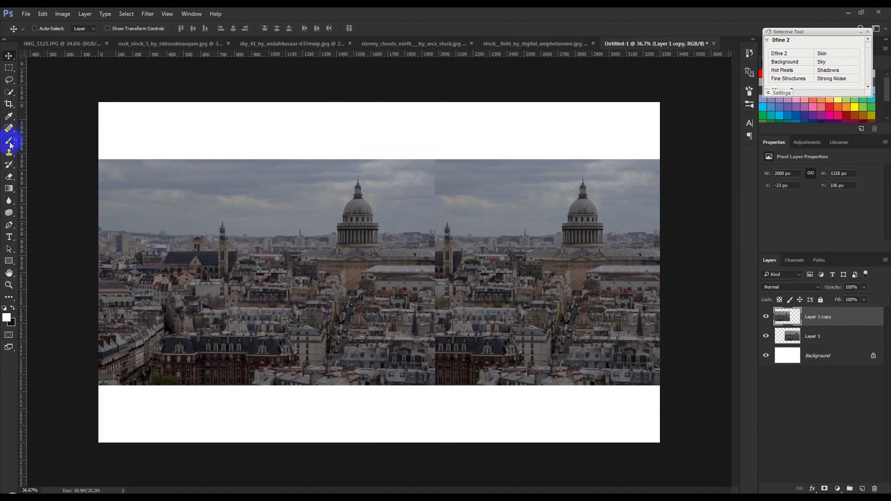
# Erase the dome and right edge of the skyline copy with a soft eraser at 0% hardness to blend it into the layer below.
pyautogui.click(11, 178)
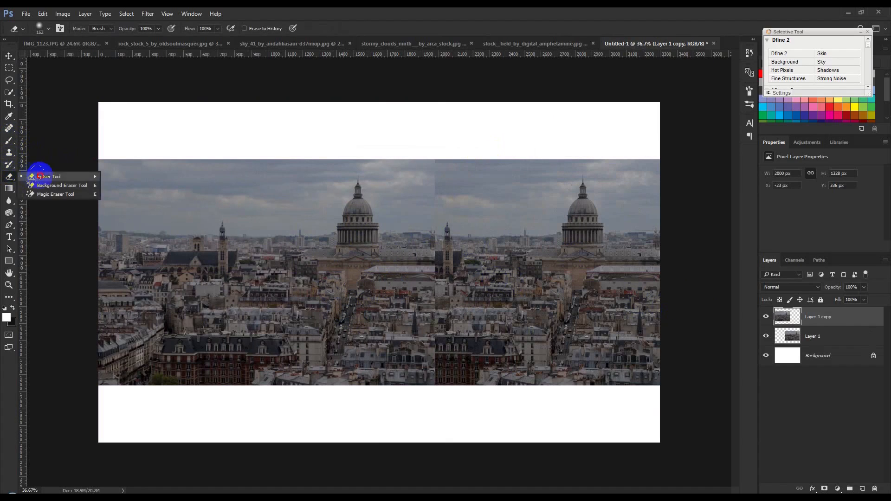
pyautogui.click(40, 175)
pyautogui.rightClick(428, 237)
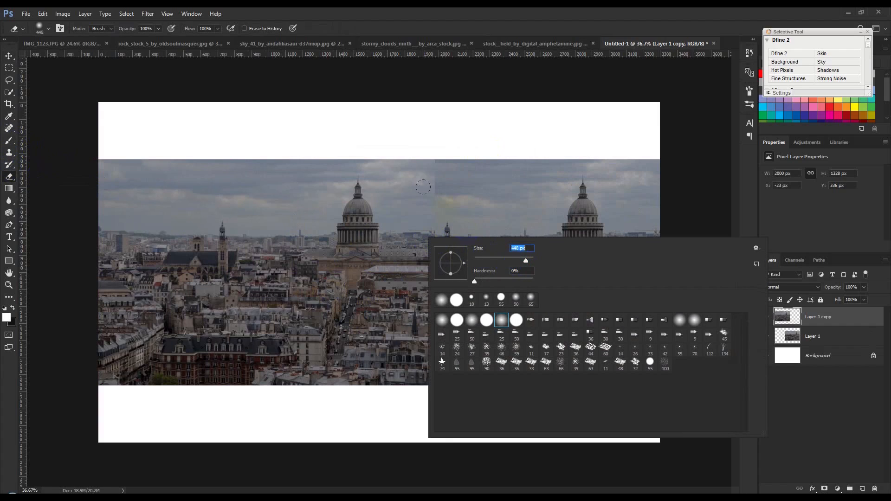
pyautogui.moveTo(451, 235)
pyautogui.mouseDown()
pyautogui.moveTo(469, 221)
pyautogui.moveTo(380, 155)
pyautogui.moveTo(360, 195)
pyautogui.moveTo(358, 234)
pyautogui.moveTo(434, 265)
pyautogui.moveTo(434, 377)
pyautogui.moveTo(410, 368)
pyautogui.moveTo(404, 283)
pyautogui.moveTo(396, 396)
pyautogui.moveTo(395, 296)
pyautogui.moveTo(372, 400)
pyautogui.mouseUp()
# Move the skyline copy right to about X 118 px, keeping it level at Y 336 px.
pyautogui.click(11, 57)
pyautogui.moveTo(213, 222)
pyautogui.mouseDown()
pyautogui.moveTo(232, 224)
pyautogui.moveTo(225, 226)
pyautogui.mouseUp()
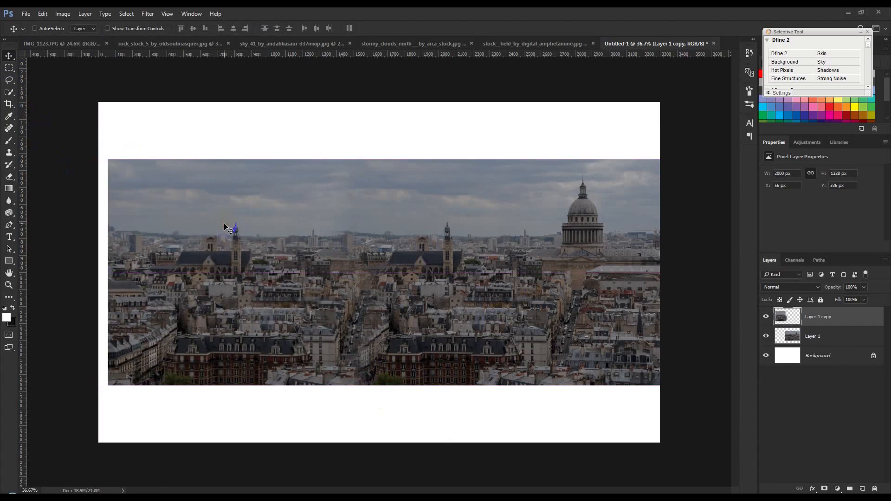
pyautogui.moveTo(420, 327)
pyautogui.mouseDown()
pyautogui.moveTo(411, 324)
pyautogui.moveTo(430, 325)
pyautogui.mouseUp()
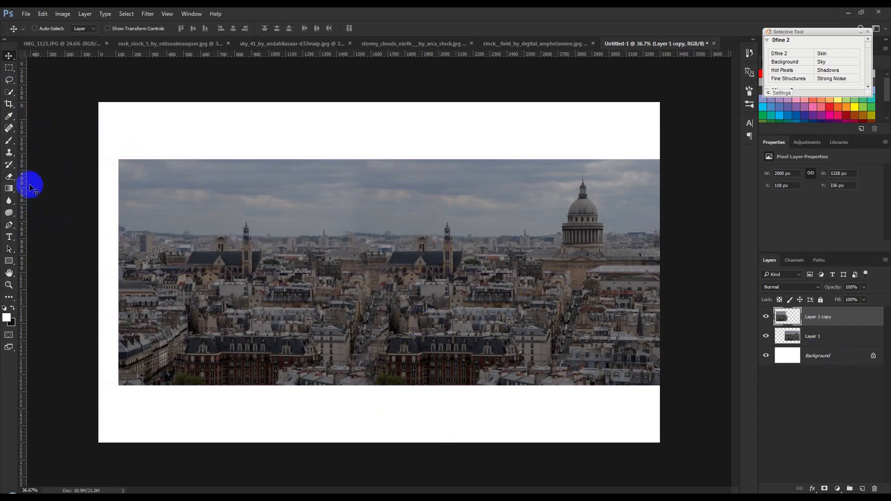
# Erase along the skyline copy's right edge, from the rooftops up through the sky, to soften the seam.
pyautogui.click(10, 178)
pyautogui.moveTo(397, 220)
pyautogui.mouseDown()
pyautogui.moveTo(393, 371)
pyautogui.moveTo(384, 239)
pyautogui.mouseUp()
pyautogui.click(377, 165)
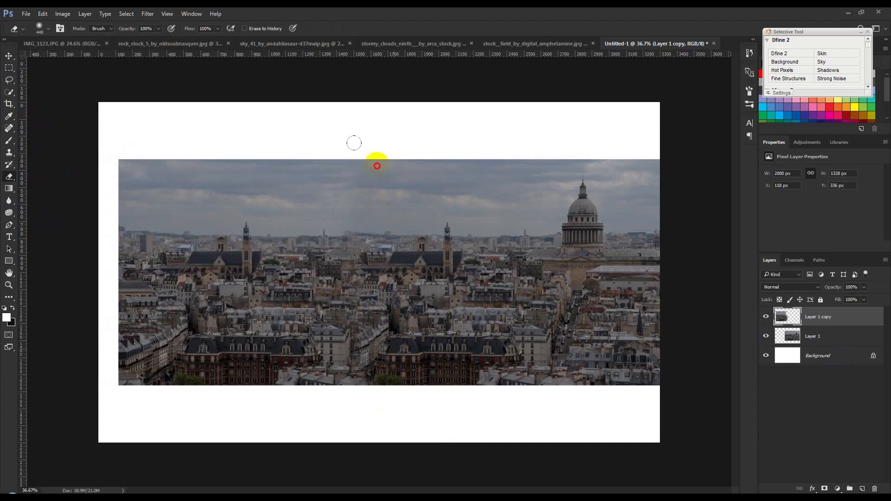
pyautogui.moveTo(382, 369)
pyautogui.mouseDown()
pyautogui.moveTo(398, 304)
pyautogui.moveTo(354, 137)
pyautogui.mouseUp()
# Try moving the skyline copy to about X 252 px and erasing more of its seam.
pyautogui.click(9, 57)
pyautogui.moveTo(275, 247); pyautogui.dragTo(294, 253)
pyautogui.hotkey('ctrl', '+')
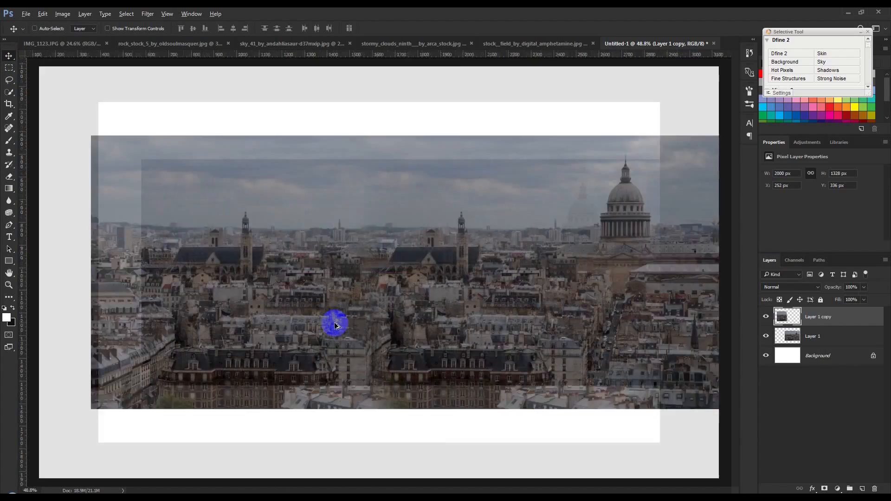
pyautogui.scroll(1, 386, 372)
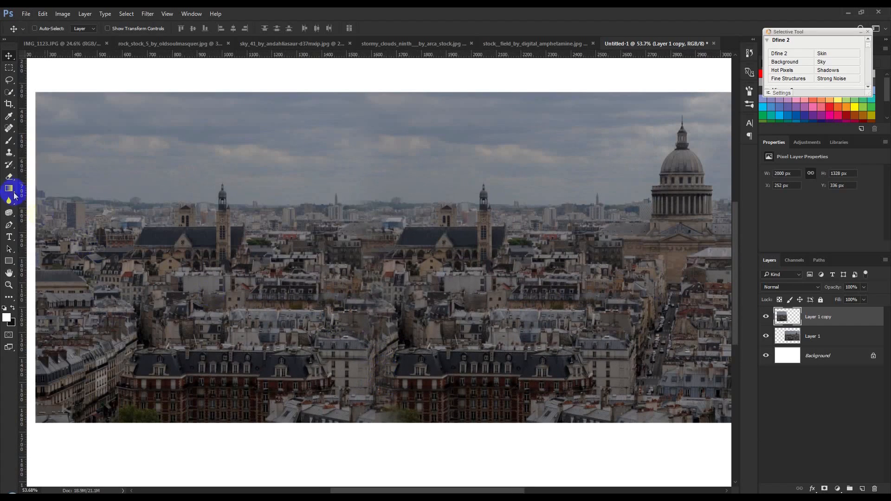
pyautogui.click(10, 177)
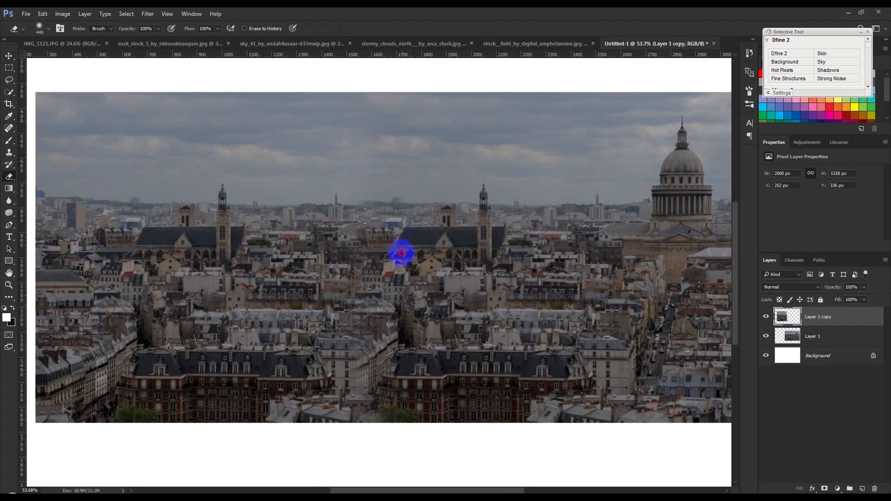
pyautogui.moveTo(386, 282)
pyautogui.mouseDown()
pyautogui.moveTo(388, 430)
pyautogui.moveTo(368, 397)
pyautogui.moveTo(389, 385)
pyautogui.moveTo(439, 388)
pyautogui.mouseUp()
pyautogui.click(9, 57)
pyautogui.scroll(-3, 306, 253)
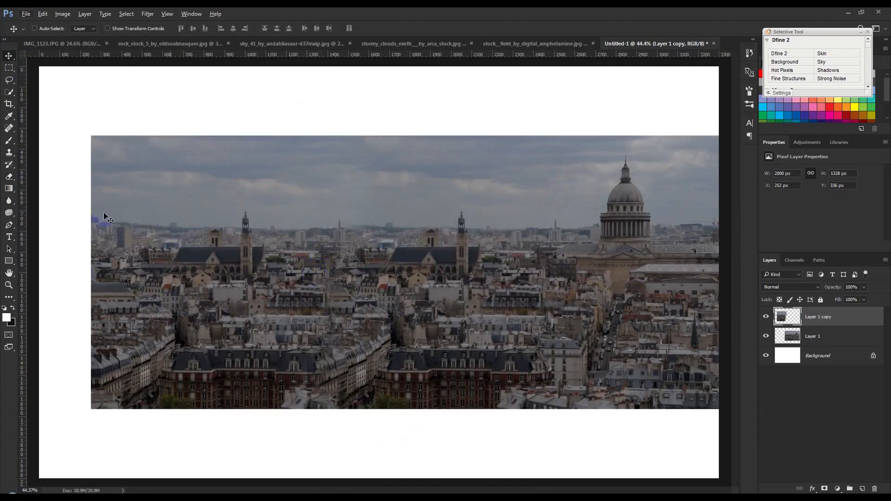
# Undo the last seam erasing and the last move of the skyline copy.
pyautogui.click(9, 177)
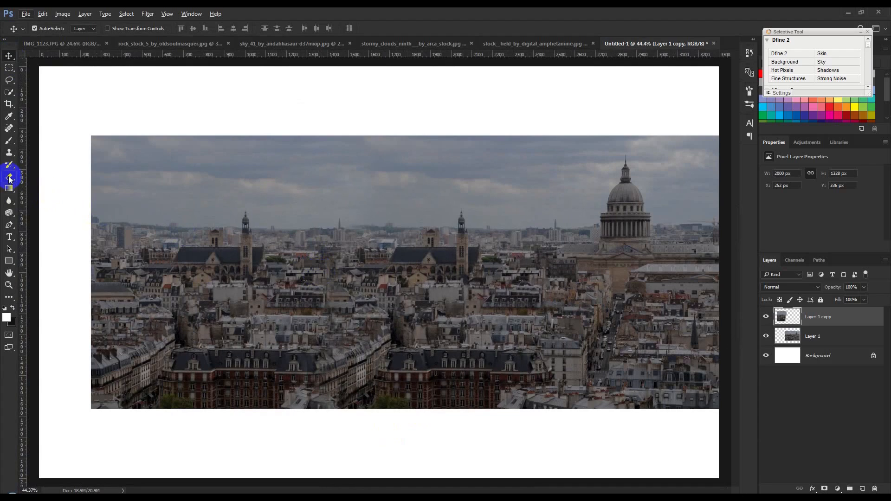
pyautogui.hotkey('ctrl', 'z')
pyautogui.hotkey('ctrl', 'alt', 'z')
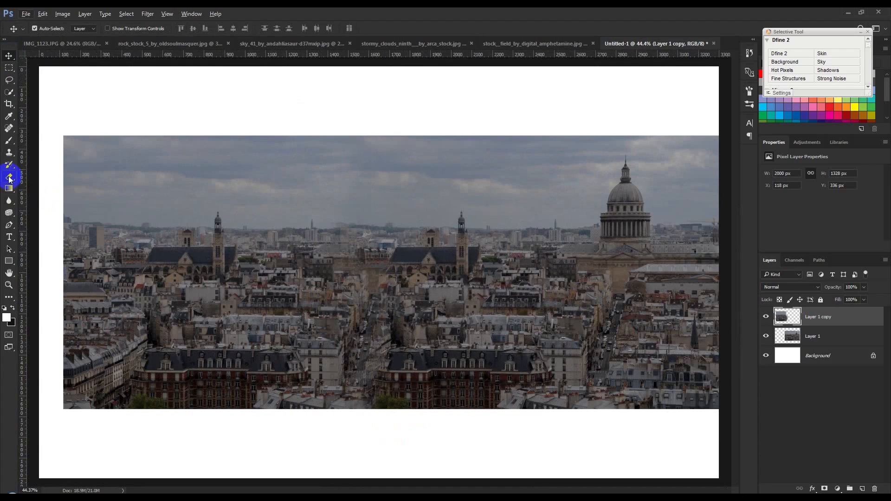
# Move the skyline copy to about X 86 px and erase its seam down to the lower edge with a 175 px eraser.
pyautogui.moveTo(290, 278)
pyautogui.mouseDown()
pyautogui.moveTo(255, 273)
pyautogui.moveTo(292, 279)
pyautogui.mouseUp()
pyautogui.click(8, 176)
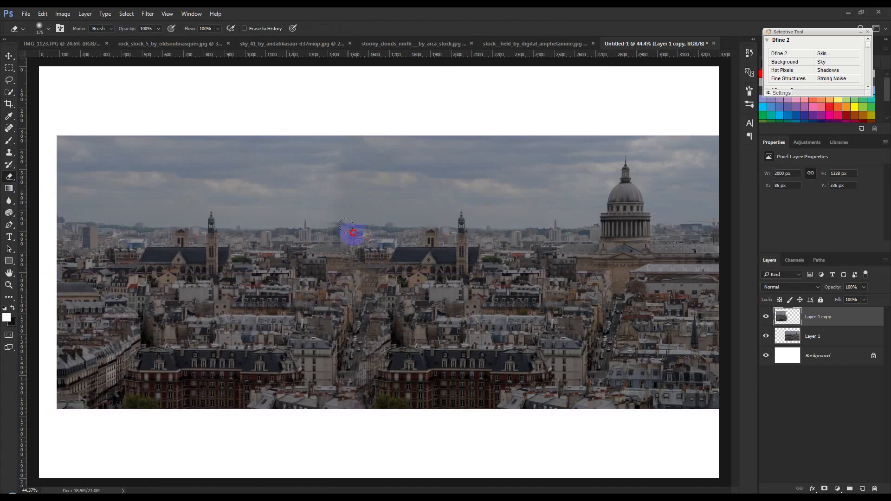
pyautogui.moveTo(385, 283)
pyautogui.mouseDown()
pyautogui.moveTo(390, 332)
pyautogui.moveTo(354, 427)
pyautogui.moveTo(366, 421)
pyautogui.mouseUp()
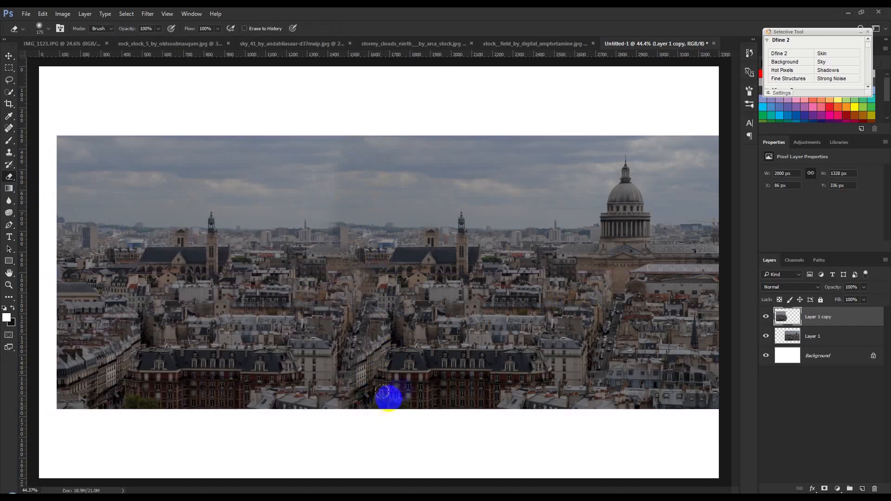
# Merge the two skyline layers into one layer.
pyautogui.click(9, 56)
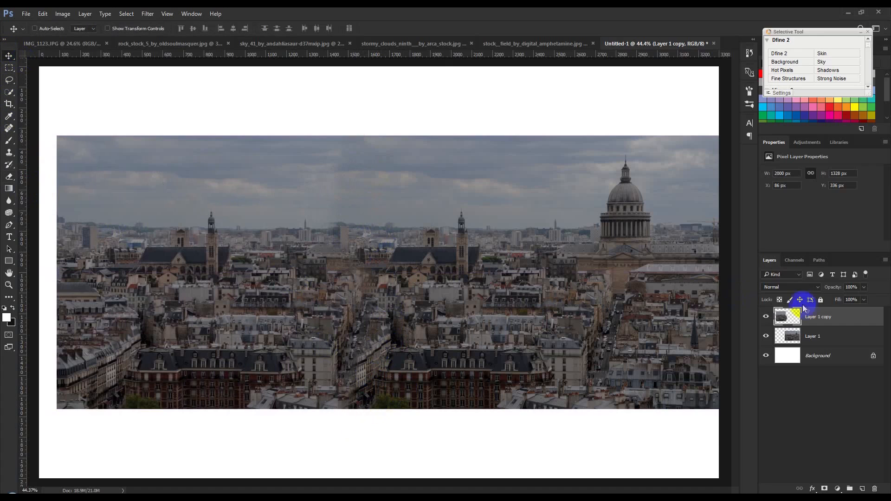
pyautogui.keyDown('shift'); pyautogui.click(824, 338); pyautogui.keyUp('shift')
pyautogui.rightClick(826, 328)
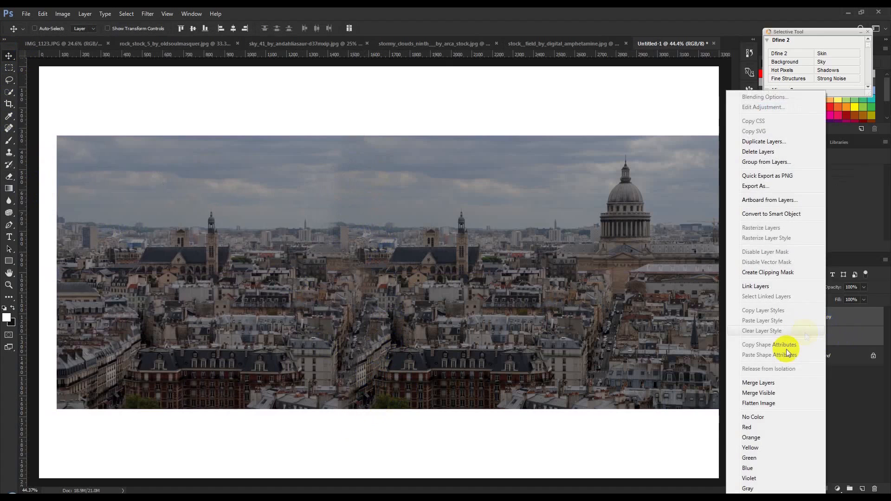
pyautogui.click(767, 383)
# Move the merged skyline to X 0 px and Y 371 px and stretch it to the full canvas width of 3300 px.
pyautogui.scroll(-2, 560, 274)
pyautogui.moveTo(557, 275); pyautogui.dragTo(537, 279)
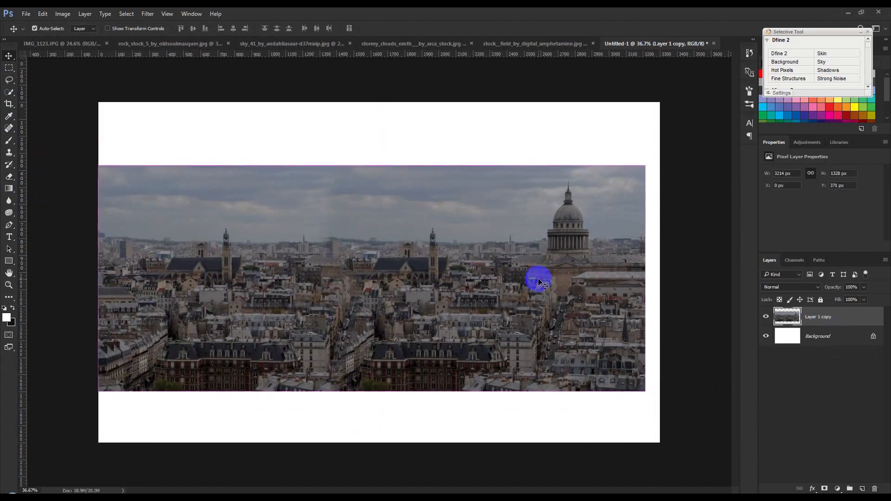
pyautogui.hotkey('ctrl', 't')
pyautogui.moveTo(645, 281); pyautogui.dragTo(660, 279)
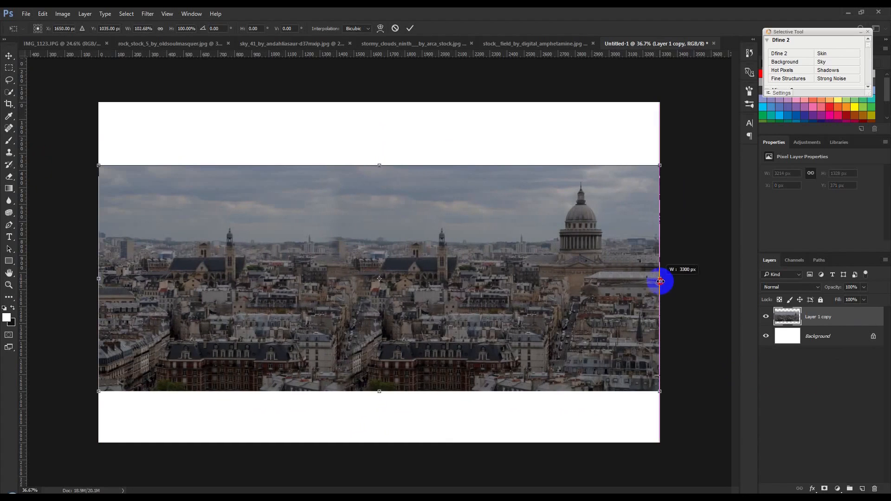
# Squash the skyline to 1073 px high and seat it on the canvas's bottom edge, at Y 927 px.
pyautogui.moveTo(378, 160); pyautogui.dragTo(408, 269)
pyautogui.moveTo(379, 412); pyautogui.dragTo(379, 443)
pyautogui.moveTo(379, 232); pyautogui.dragTo(386, 248)
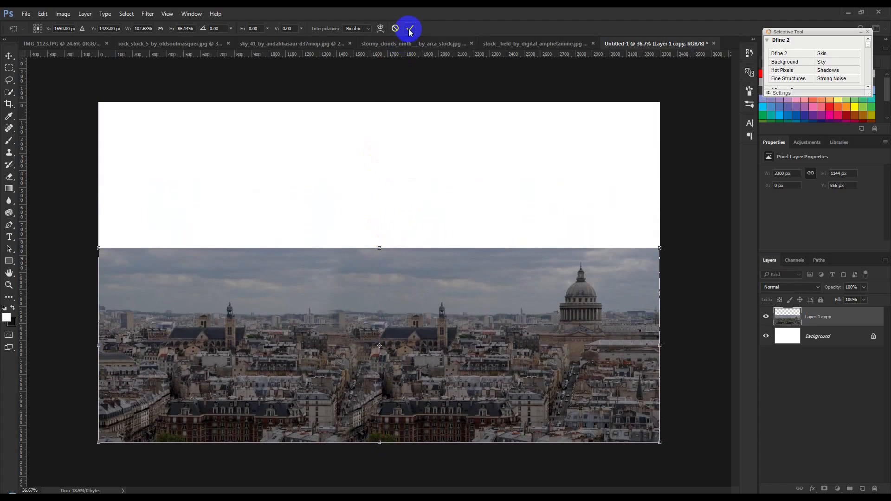
pyautogui.click(410, 29)
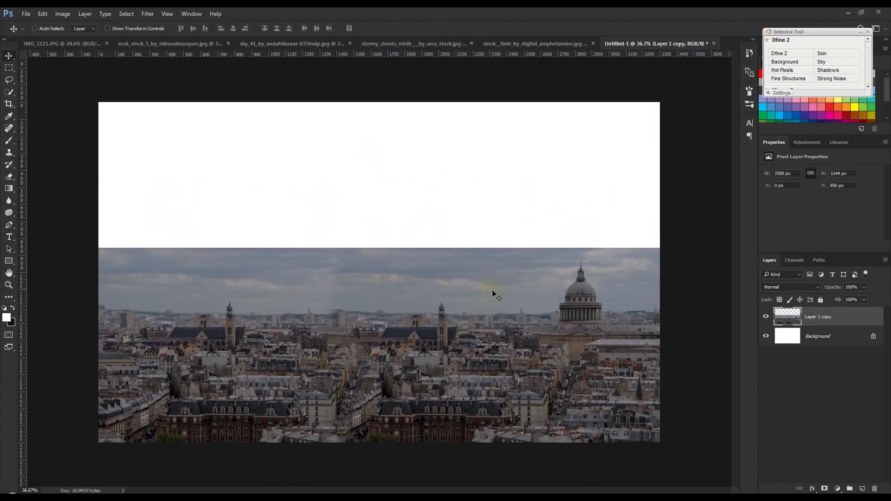
pyautogui.moveTo(369, 247); pyautogui.dragTo(377, 260)
pyautogui.click(410, 28)
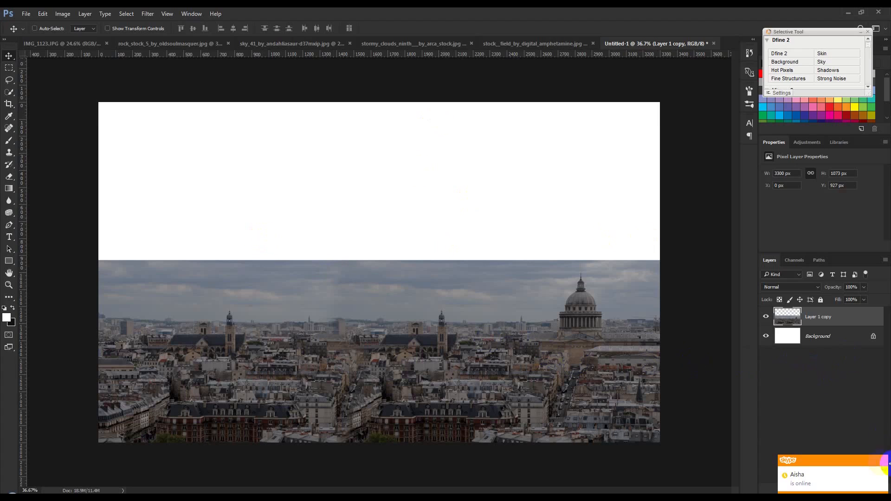
# Delete the white Background layer and add a Solid Color fill layer in #414141 beneath the skyline layer.
pyautogui.click(833, 342)
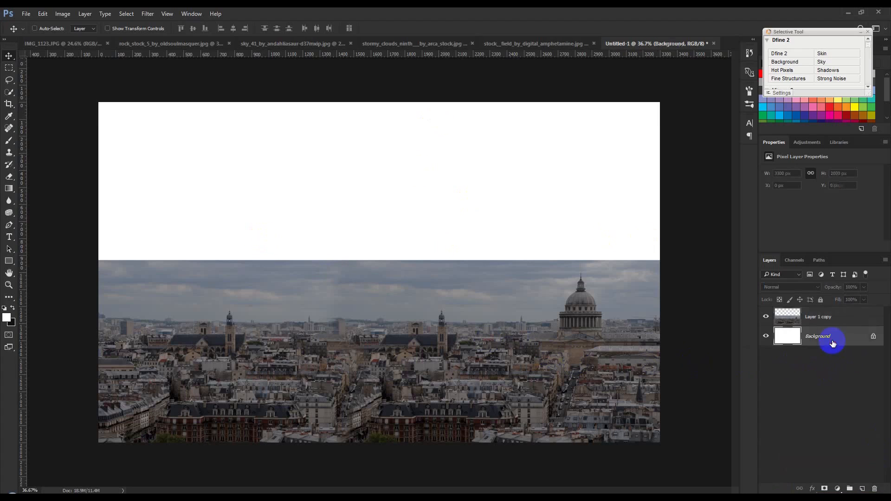
pyautogui.click(874, 490)
pyautogui.click(838, 490)
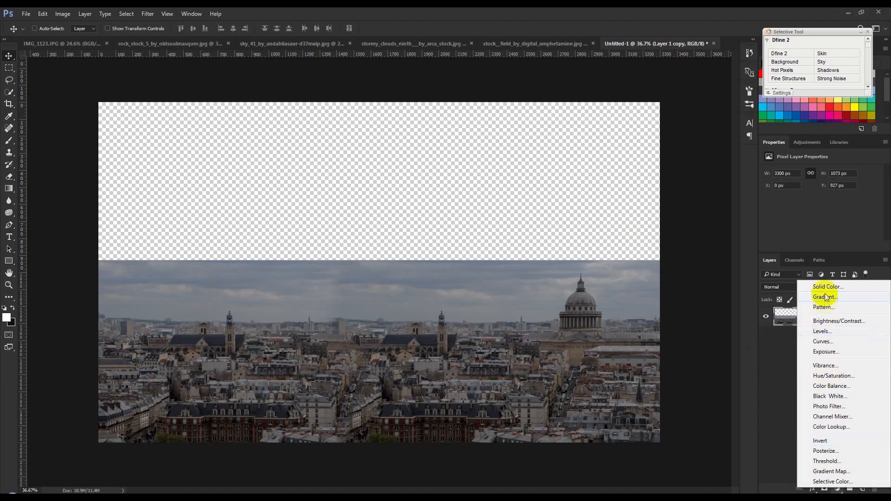
pyautogui.click(823, 288)
pyautogui.click(441, 450)
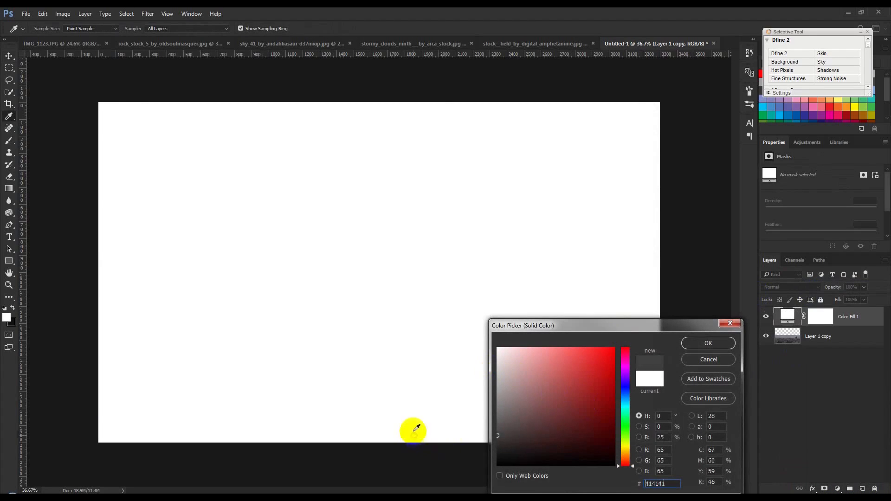
pyautogui.click(725, 346)
pyautogui.moveTo(835, 320); pyautogui.dragTo(843, 377)
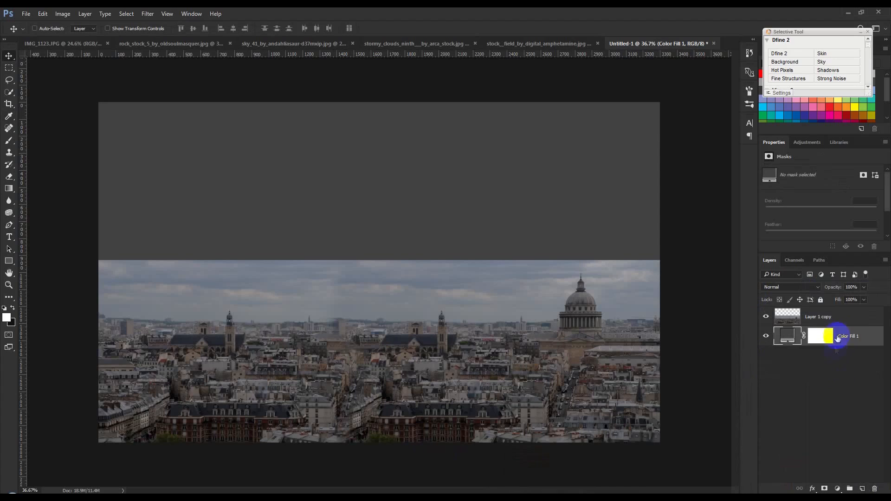
pyautogui.click(855, 325)
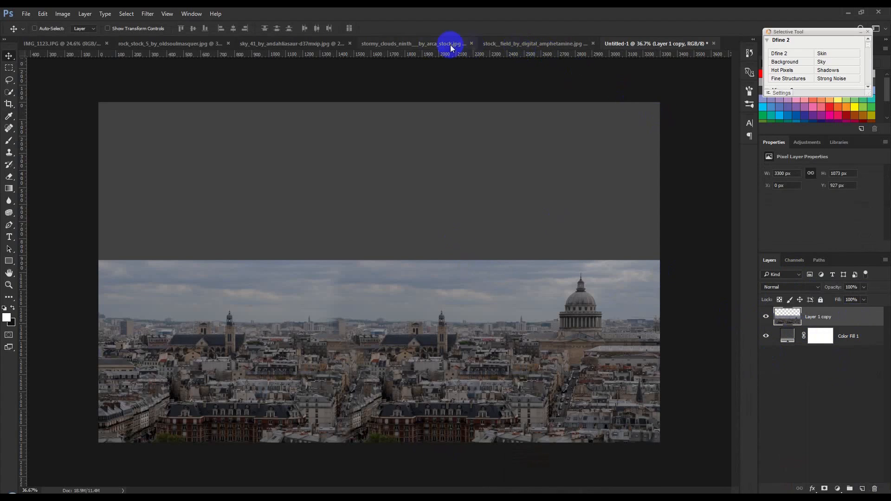
# Compare the open sky photos, copy the sky above the horizon from the stock__field_by_digital_amphetamine photo, and close that file.
pyautogui.click(432, 45)
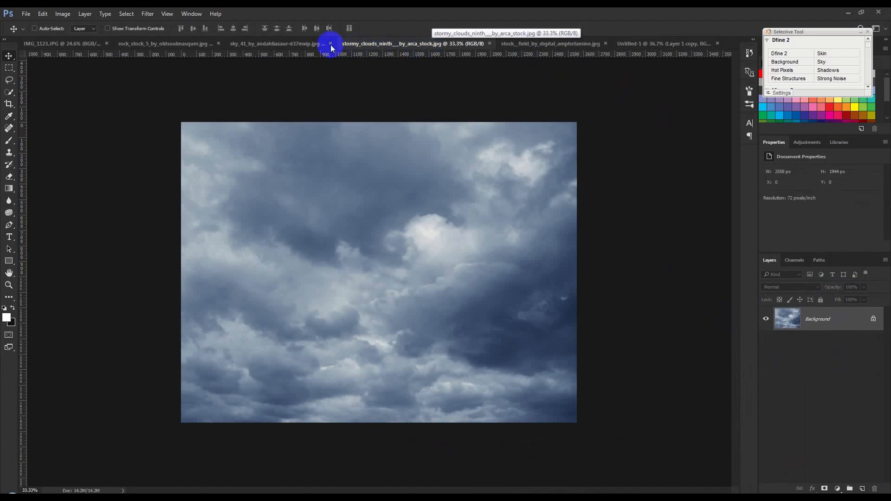
pyautogui.click(292, 46)
pyautogui.click(379, 45)
pyautogui.click(536, 43)
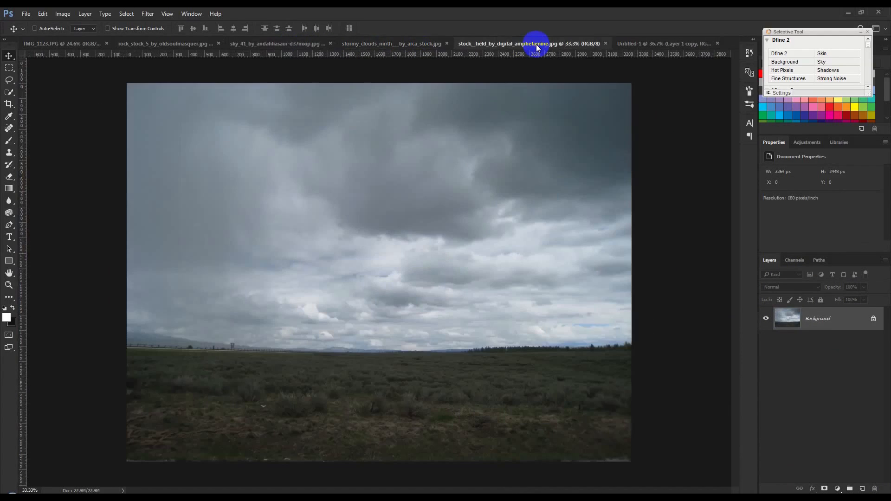
pyautogui.click(11, 70)
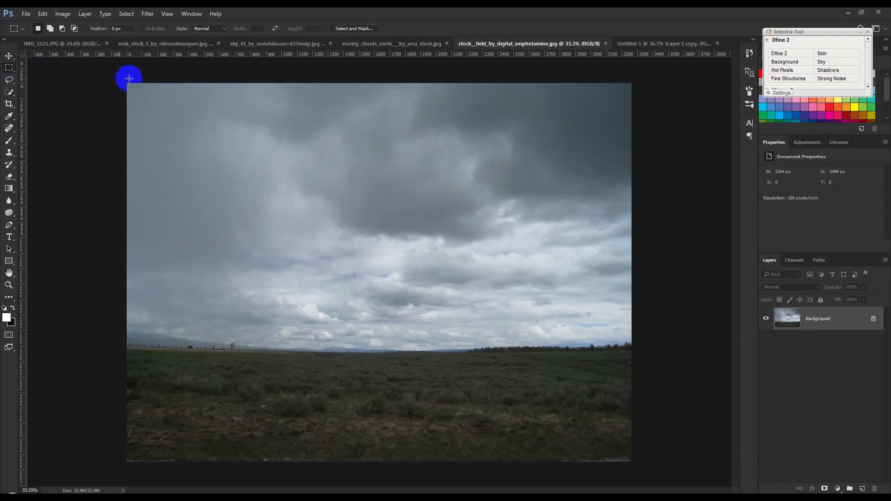
pyautogui.moveTo(126, 80); pyautogui.dragTo(690, 350)
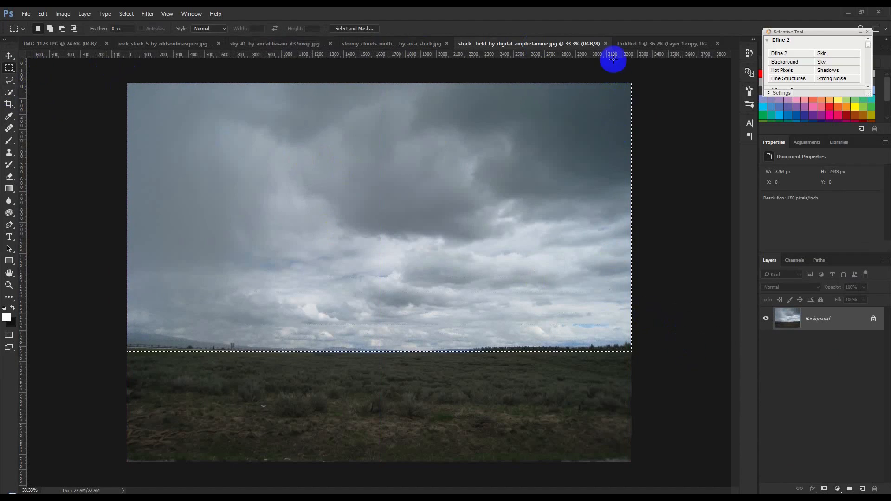
pyautogui.click(605, 43)
pyautogui.click(581, 42)
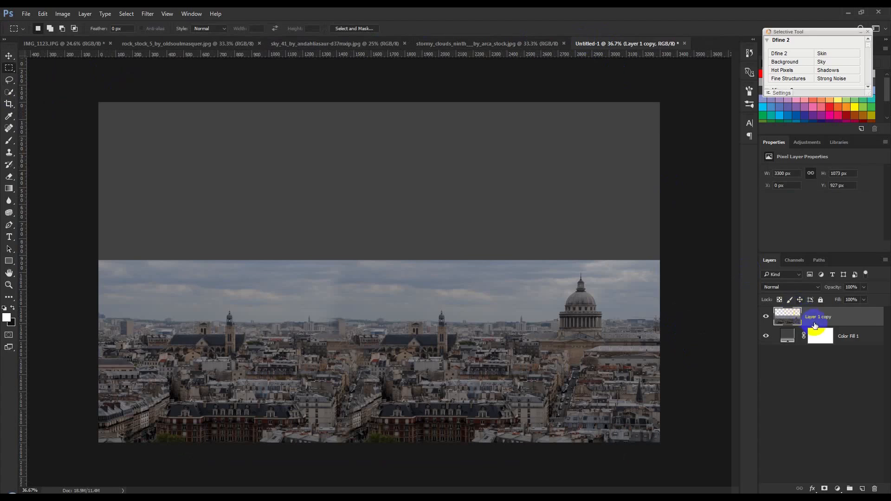
# Paste the cloudy sky into the composite, place its layer beneath the skyline layer, and move it up behind the city.
pyautogui.hotkey('ctrl', 'v')
pyautogui.click(8, 57)
pyautogui.moveTo(787, 316); pyautogui.dragTo(796, 344)
pyautogui.moveTo(464, 293); pyautogui.dragTo(465, 184)
# Scale the sky layer to about 3305 x 1759 px to span the canvas and move it down to about Y -473 px.
pyautogui.hotkey('ctrl', 't')
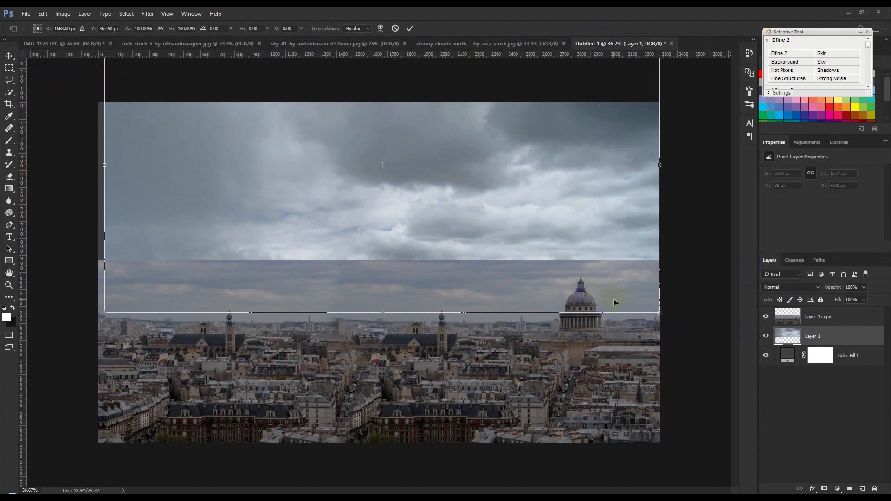
pyautogui.moveTo(104, 312); pyautogui.dragTo(90, 312)
pyautogui.moveTo(659, 316); pyautogui.dragTo(660, 316)
pyautogui.moveTo(94, 317); pyautogui.dragTo(91, 315)
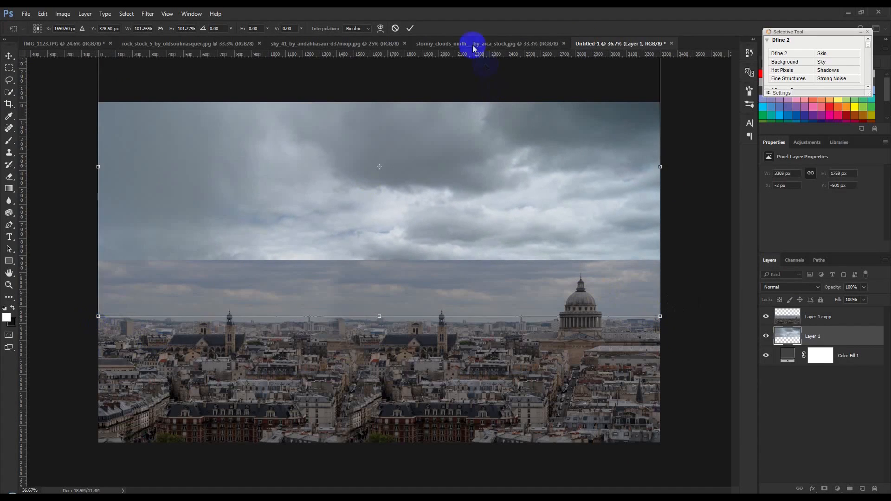
pyautogui.click(408, 29)
pyautogui.moveTo(640, 268); pyautogui.dragTo(641, 273)
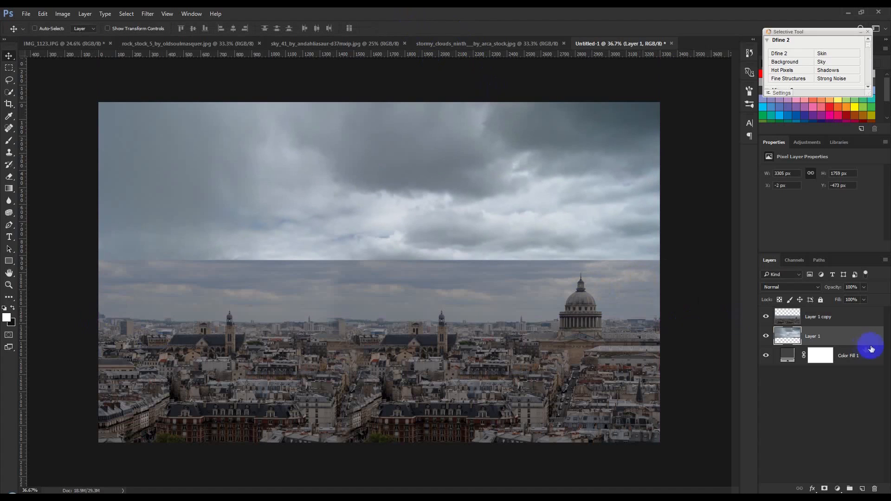
# Add a layer mask to the skyline layer and paint out its old sky above the horizon with a soft black brush of about 400 px.
pyautogui.click(830, 317)
pyautogui.click(824, 489)
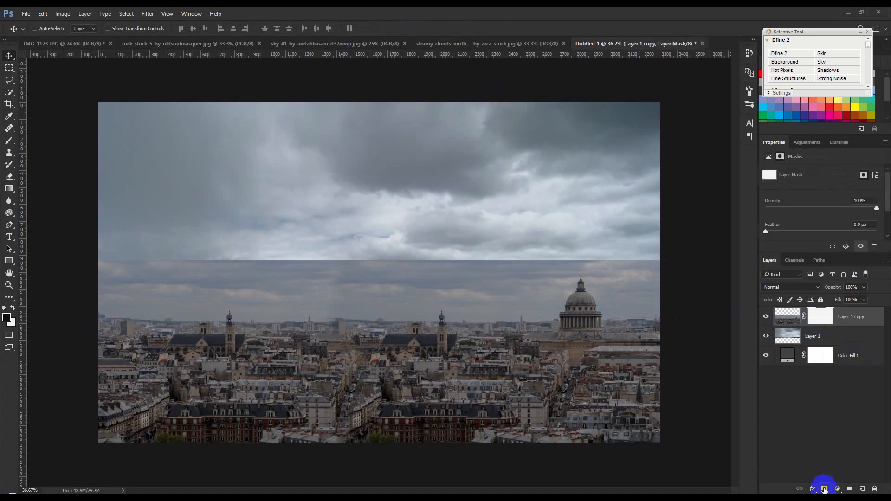
pyautogui.rightClick(10, 182)
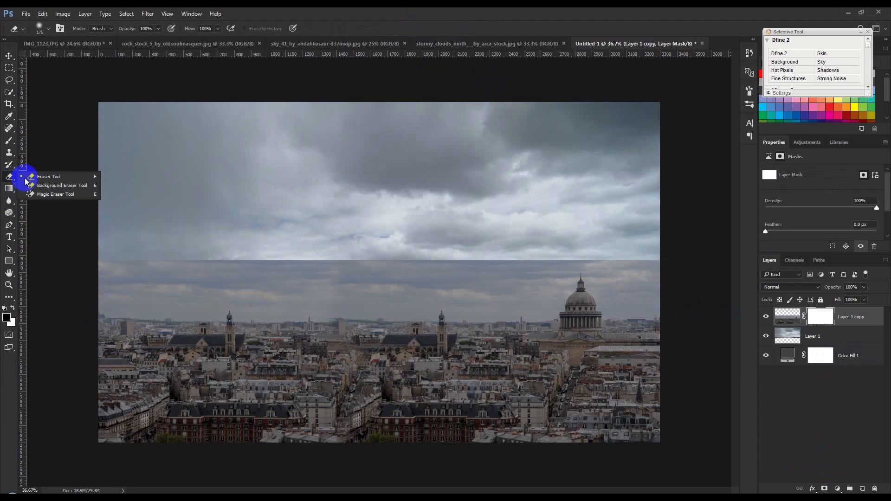
pyautogui.click(37, 177)
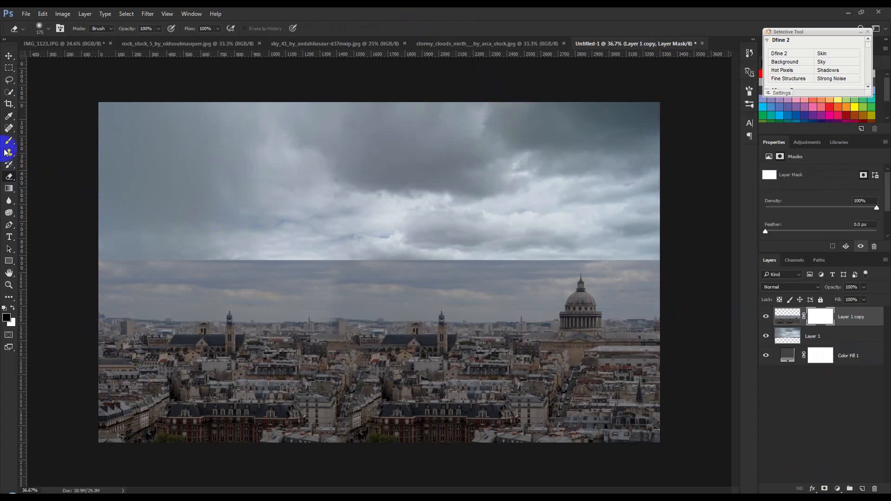
pyautogui.click(9, 146)
pyautogui.rightClick(174, 175)
pyautogui.click(252, 259)
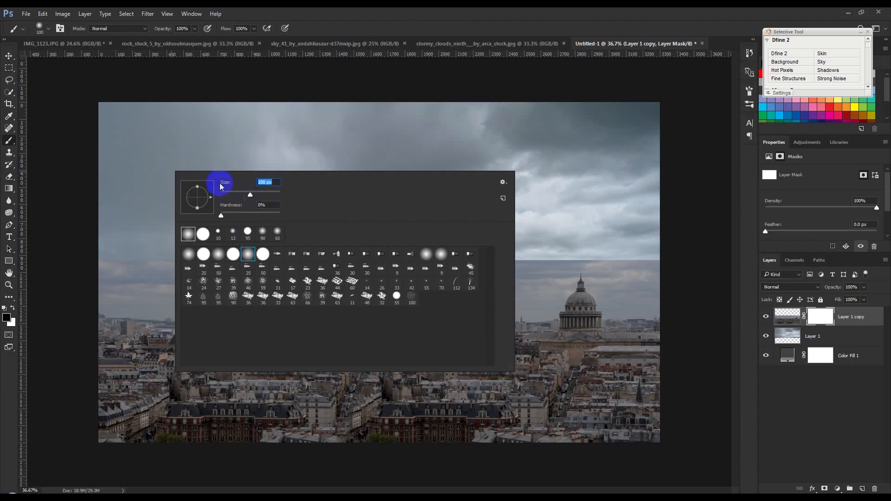
pyautogui.moveTo(78, 204)
pyautogui.mouseDown()
pyautogui.moveTo(181, 213)
pyautogui.moveTo(90, 255)
pyautogui.moveTo(681, 255)
pyautogui.moveTo(427, 265)
pyautogui.moveTo(501, 274)
pyautogui.moveTo(391, 282)
pyautogui.moveTo(64, 274)
pyautogui.moveTo(287, 275)
pyautogui.mouseUp()
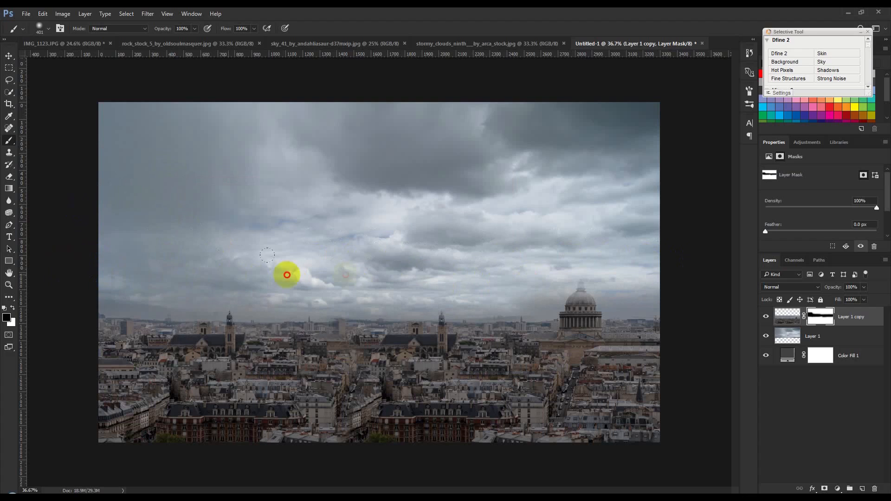
pyautogui.moveTo(480, 275); pyautogui.dragTo(515, 279)
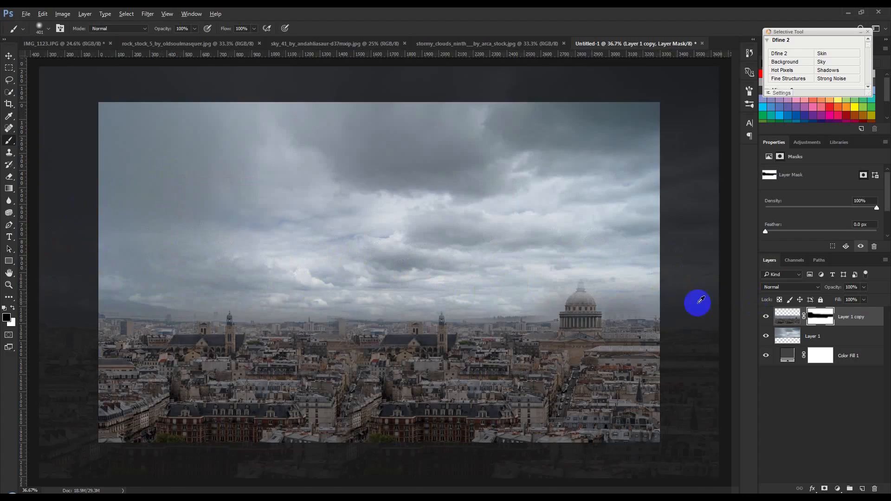
# Mask out the remaining old sky on both sides of the dome with a smaller brush of about 175 px.
pyautogui.scroll(10, 697, 302)
pyautogui.moveTo(669, 293); pyautogui.dragTo(476, 254)
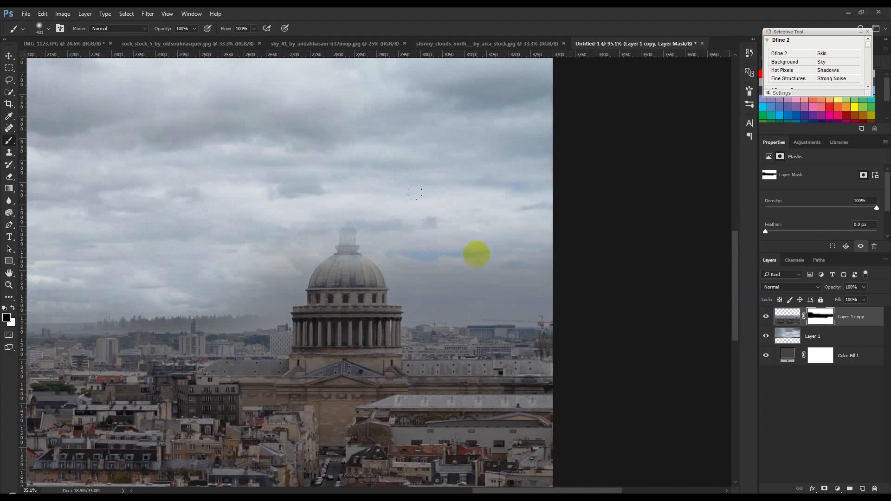
pyautogui.press('[')
pyautogui.press('[')
pyautogui.moveTo(559, 273)
pyautogui.mouseDown()
pyautogui.moveTo(446, 268)
pyautogui.moveTo(389, 165)
pyautogui.moveTo(373, 155)
pyautogui.moveTo(273, 151)
pyautogui.moveTo(257, 269)
pyautogui.moveTo(198, 238)
pyautogui.moveTo(175, 239)
pyautogui.mouseUp()
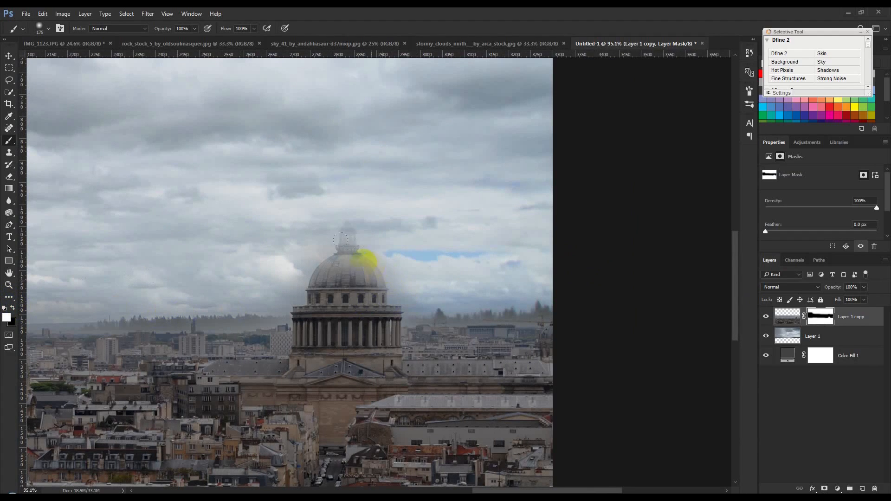
# Restore the dome and its spire by painting white on the skyline mask, and clean up the sky around the spire with black.
pyautogui.moveTo(347, 264); pyautogui.dragTo(347, 216)
pyautogui.moveTo(338, 260)
pyautogui.mouseDown()
pyautogui.moveTo(322, 293)
pyautogui.moveTo(360, 273)
pyautogui.mouseUp()
pyautogui.click(13, 309)
pyautogui.click(214, 246)
pyautogui.moveTo(312, 238)
pyautogui.mouseDown()
pyautogui.moveTo(334, 212)
pyautogui.moveTo(359, 187)
pyautogui.moveTo(364, 219)
pyautogui.moveTo(360, 192)
pyautogui.moveTo(316, 211)
pyautogui.mouseUp()
pyautogui.moveTo(403, 265); pyautogui.dragTo(374, 229)
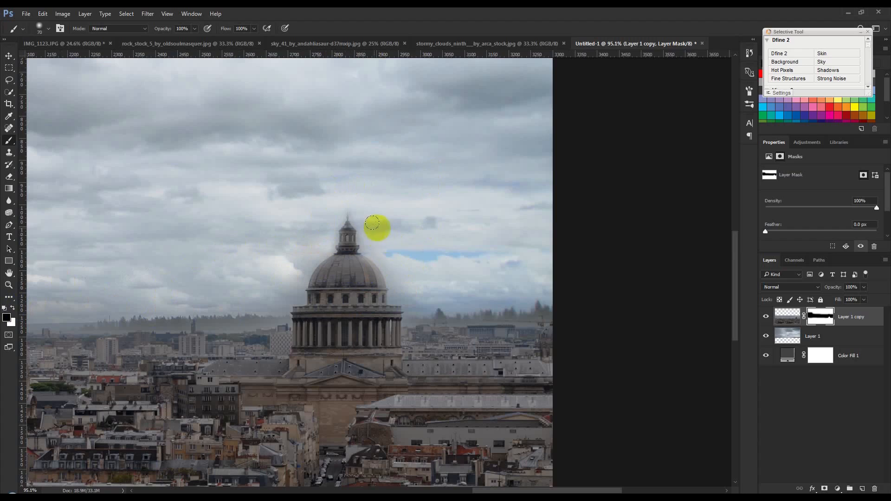
# Soften the transition between skyline and sky by painting black along the horizon on the skyline mask at 22% brush opacity.
pyautogui.scroll(-5, 448, 274)
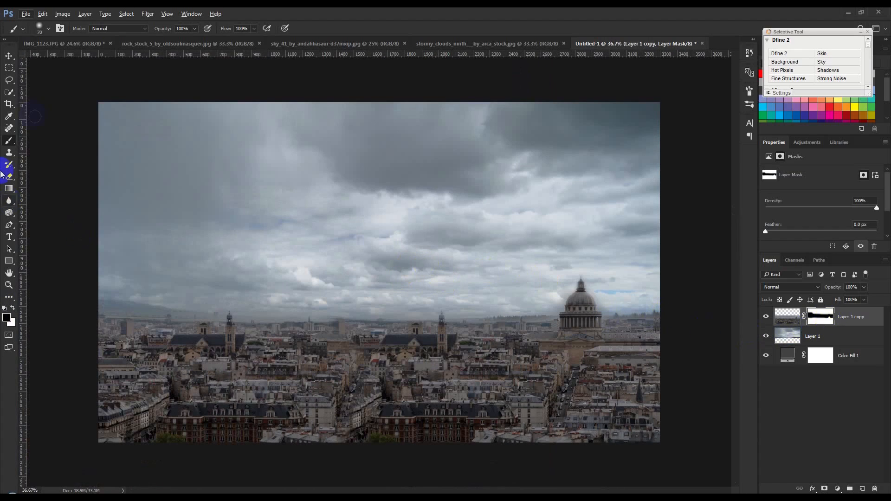
pyautogui.moveTo(162, 32); pyautogui.dragTo(140, 47)
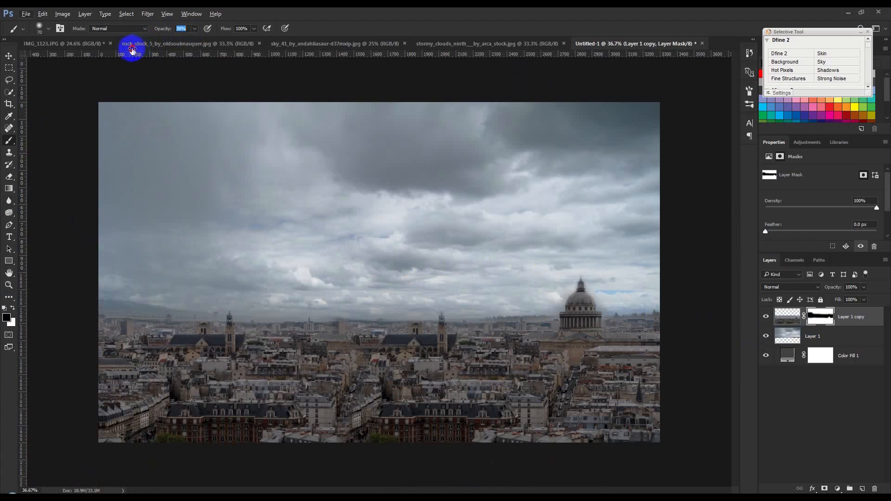
pyautogui.press(']')
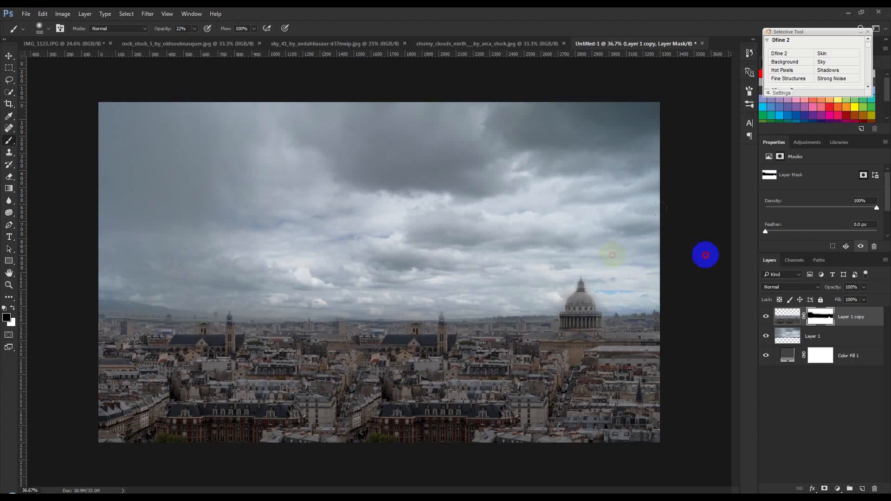
pyautogui.moveTo(390, 280); pyautogui.dragTo(115, 275)
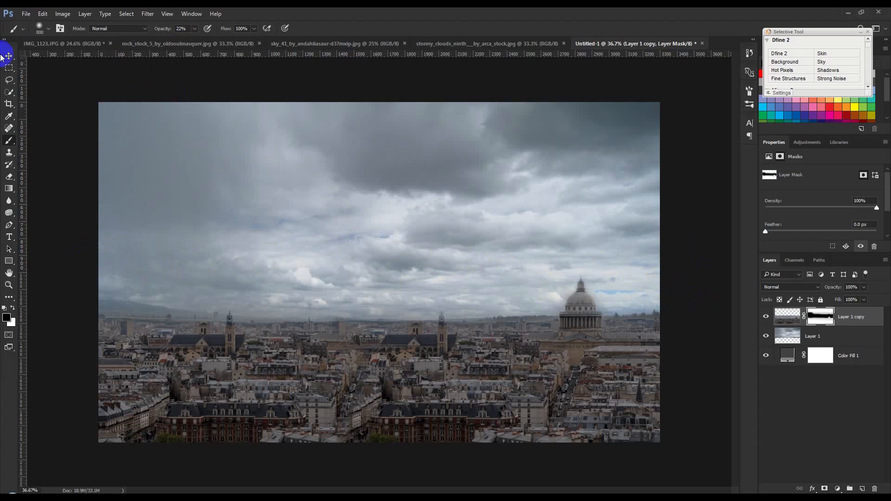
pyautogui.moveTo(198, 278); pyautogui.dragTo(690, 280)
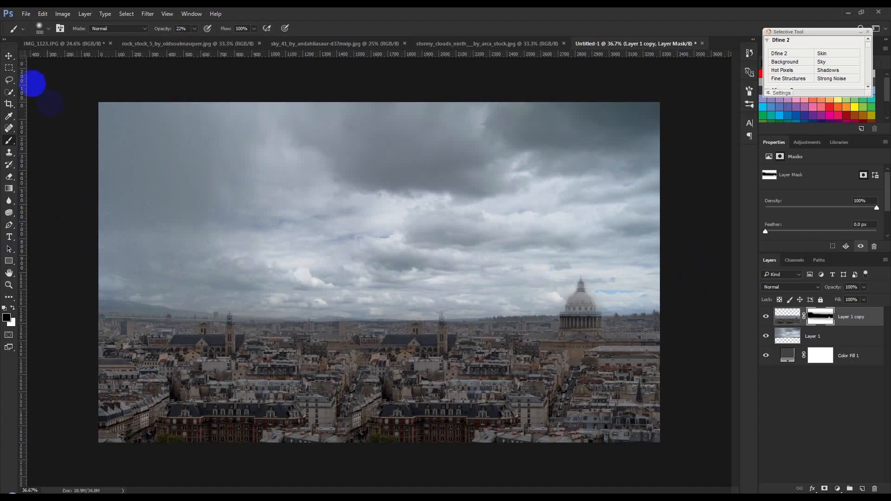
# Compress the cloudy sky layer vertically to 3305 x 1338 px so that its upper edge meets the canvas at Y 0 px.
pyautogui.click(9, 55)
pyautogui.click(819, 337)
pyautogui.hotkey('ctrl', 't')
pyautogui.moveTo(472, 199)
pyautogui.mouseDown()
pyautogui.moveTo(471, 233)
pyautogui.moveTo(472, 185)
pyautogui.moveTo(472, 207)
pyautogui.mouseUp()
pyautogui.click(411, 29)
pyautogui.scroll(-3, 410, 180)
pyautogui.moveTo(378, 107); pyautogui.dragTo(378, 150)
pyautogui.click(410, 28)
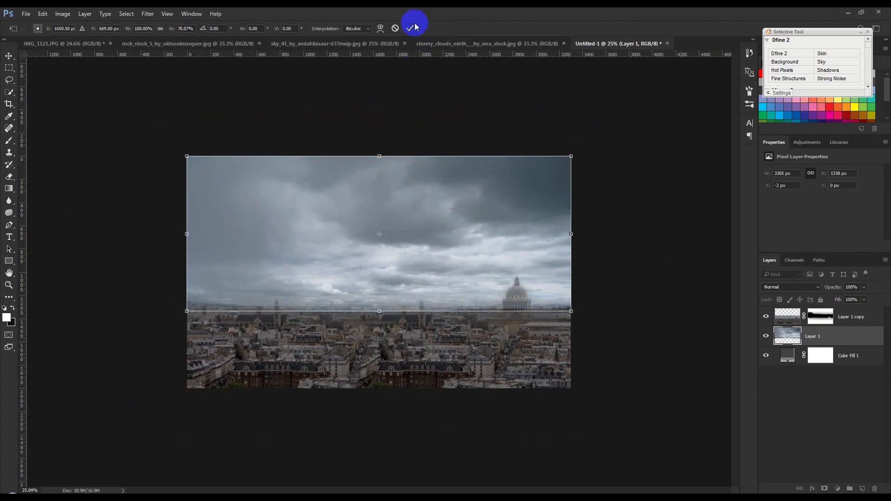
# Try the cloudy sky layer flipped horizontally, and flip it back to its original orientation.
pyautogui.scroll(1, 455, 282)
pyautogui.scroll(1, 455, 282)
pyautogui.hotkey('ctrl', 't')
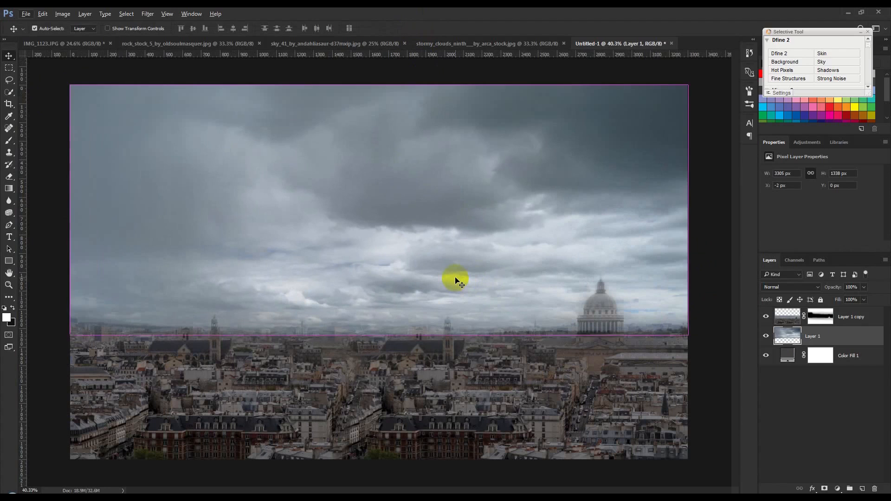
pyautogui.rightClick(456, 280)
pyautogui.click(500, 417)
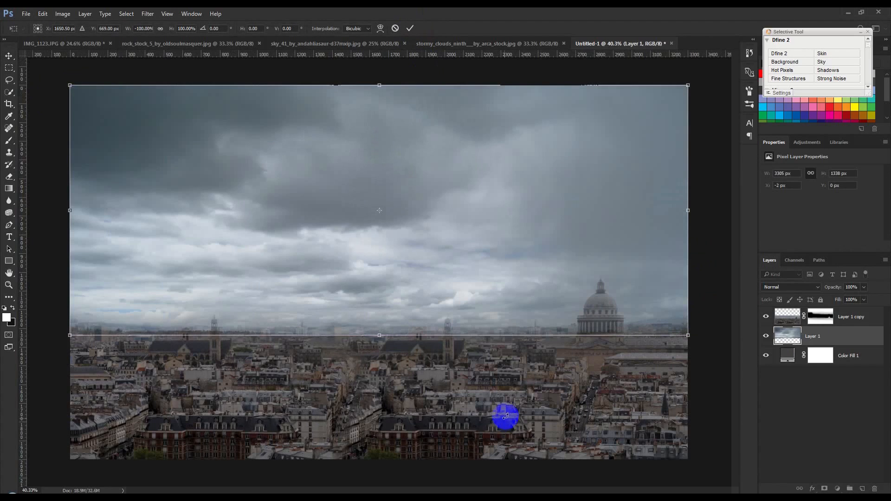
pyautogui.rightClick(459, 238)
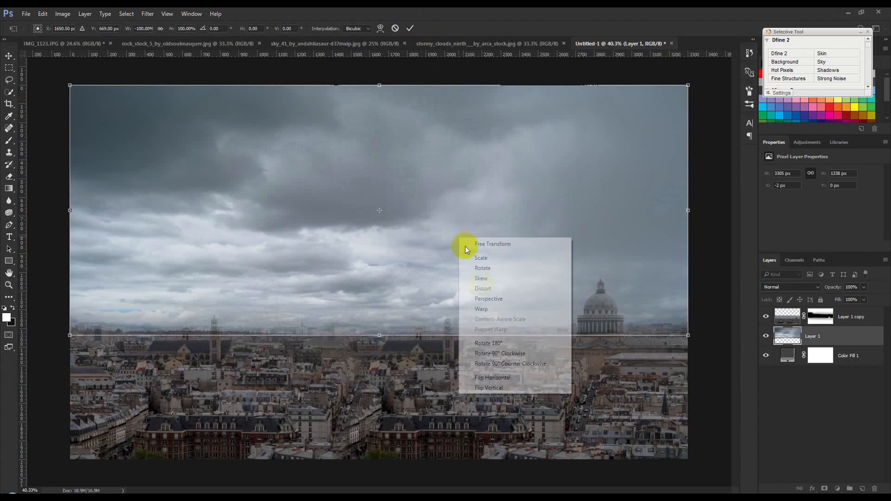
pyautogui.click(504, 377)
pyautogui.click(410, 28)
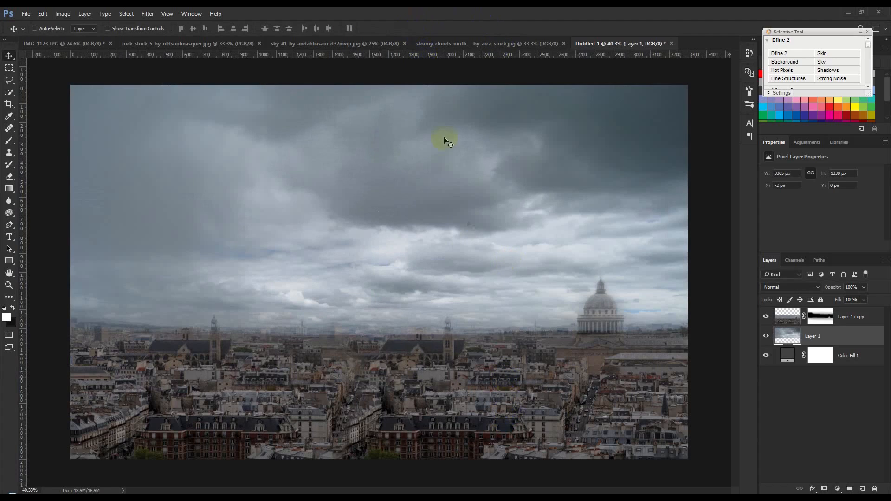
pyautogui.click(824, 489)
pyautogui.click(16, 145)
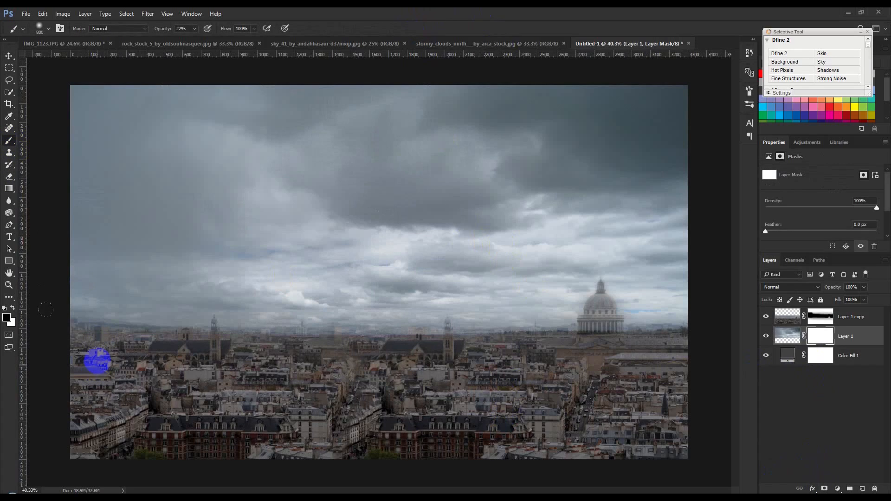
pyautogui.press('x')
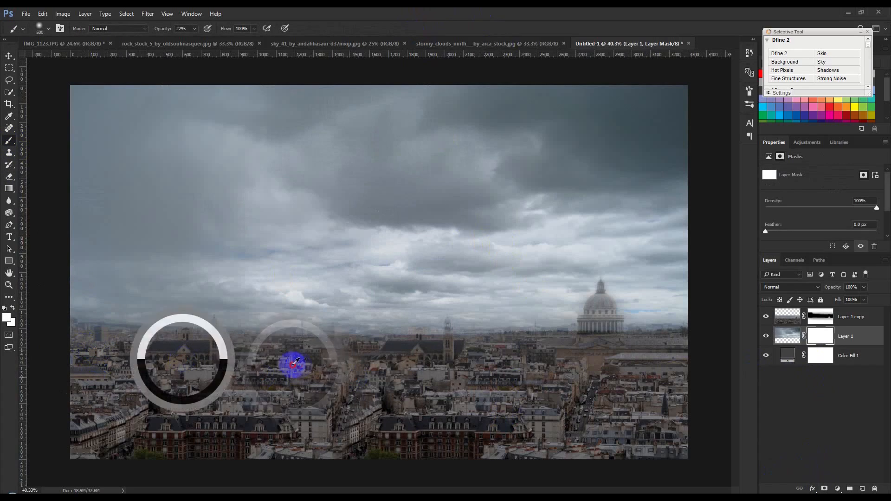
pyautogui.hotkey('ctrl', 'z')
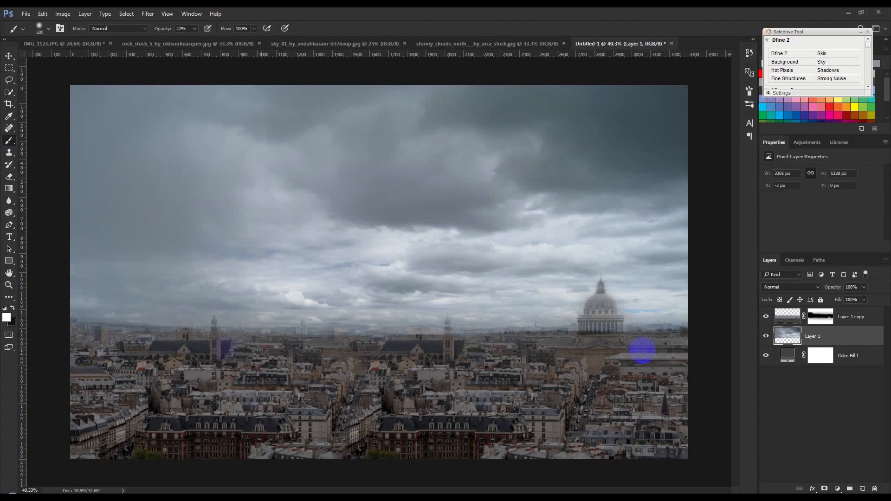
# Add a layer mask to the cloudy sky layer and fade its lower edge along the horizon with black at 22% brush opacity.
pyautogui.click(825, 488)
pyautogui.click(6, 308)
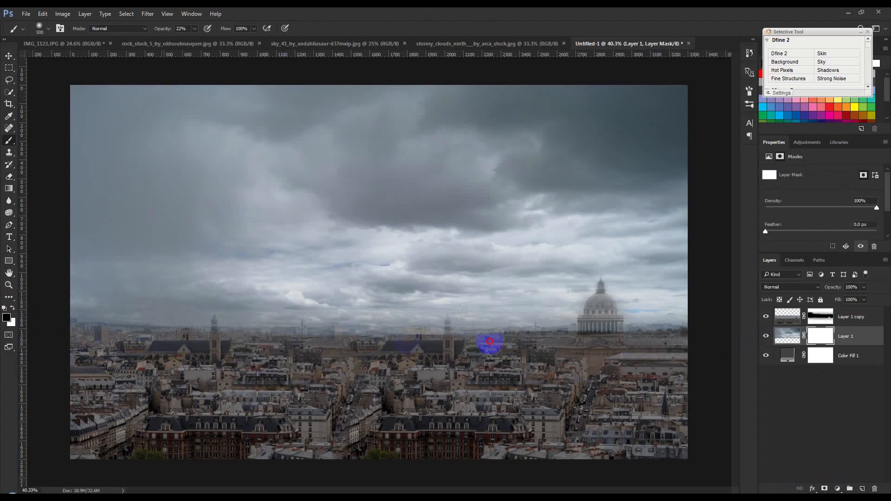
pyautogui.moveTo(490, 341); pyautogui.dragTo(433, 345)
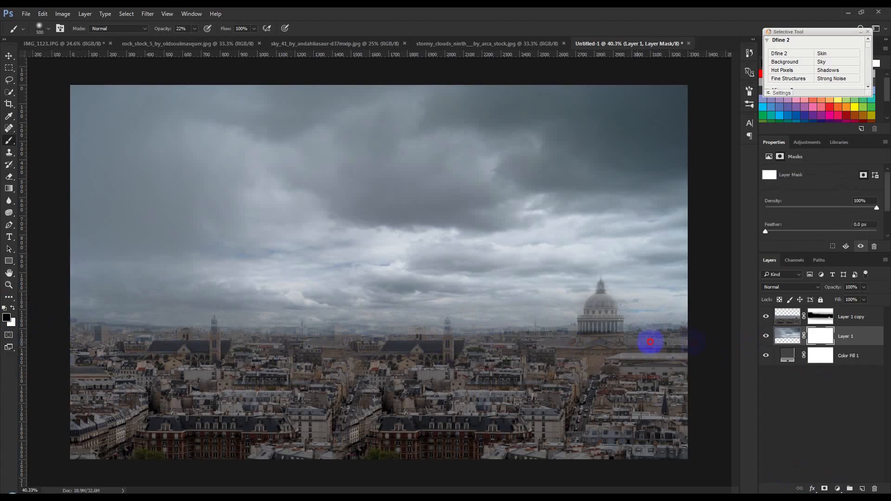
# Bring back the distant city along the horizon with white at 53% opacity on the skyline mask, and compare with the layer hidden.
pyautogui.click(4, 307)
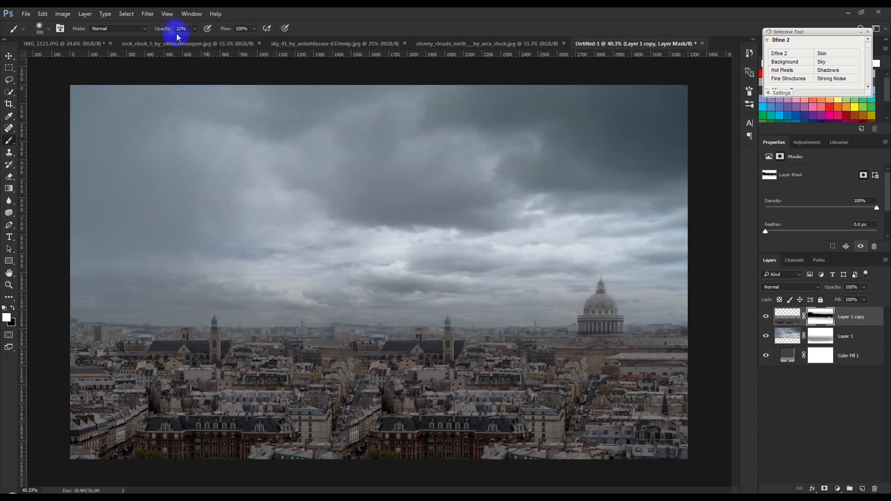
pyautogui.moveTo(56, 322); pyautogui.dragTo(129, 327)
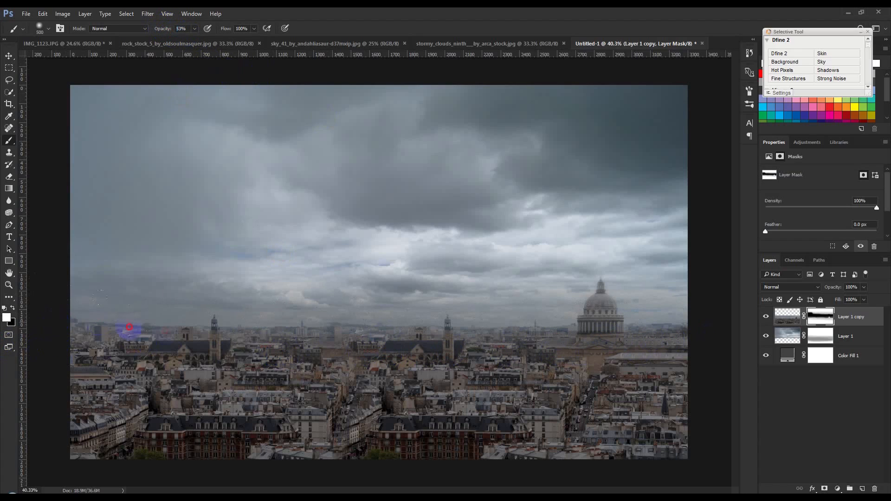
pyautogui.moveTo(393, 332); pyautogui.dragTo(708, 336)
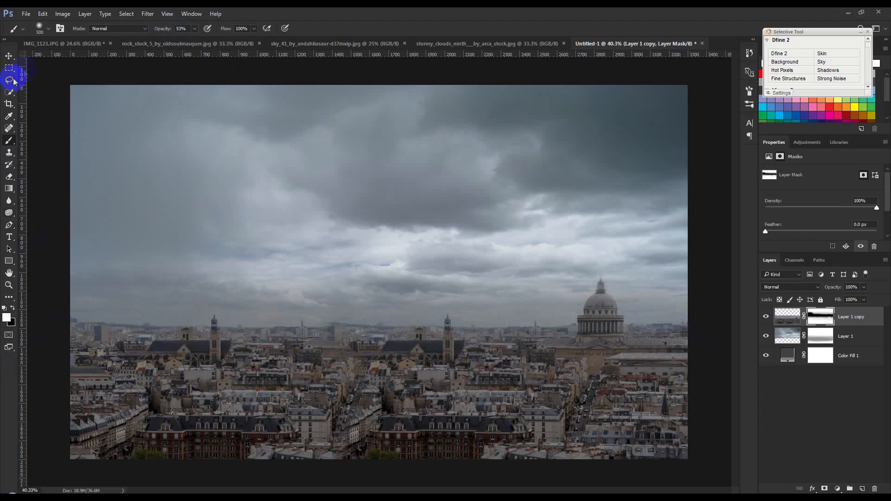
pyautogui.click(11, 57)
pyautogui.click(766, 318)
pyautogui.click(766, 317)
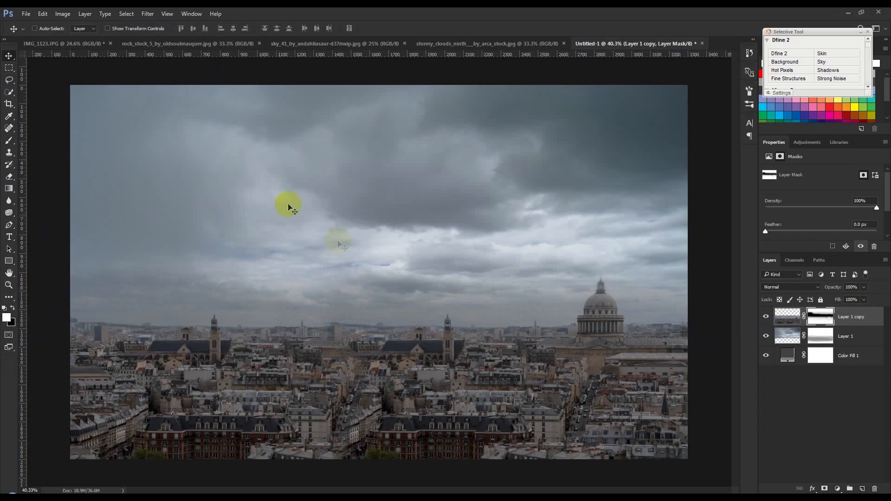
# Close the stormy_clouds_ninth__by_arca_stock photo and copy the sky_41_by_andahliasaur photo into the composite as the uppermost layer.
pyautogui.click(459, 43)
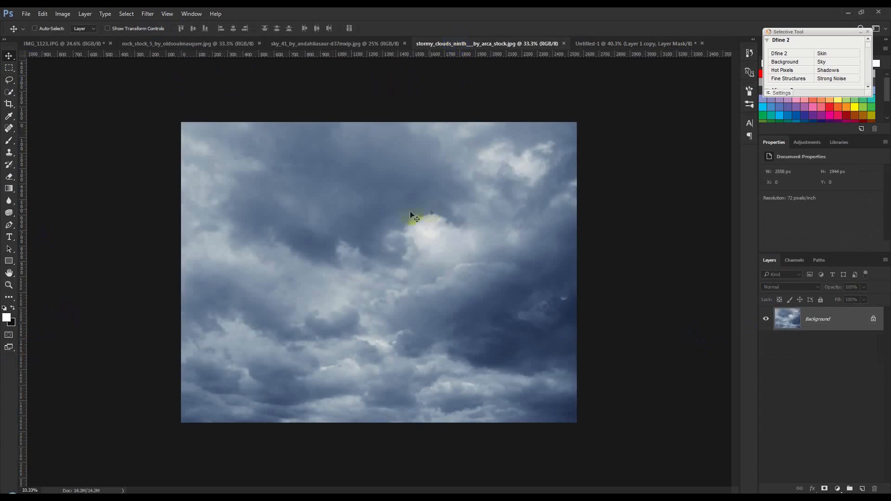
pyautogui.click(564, 43)
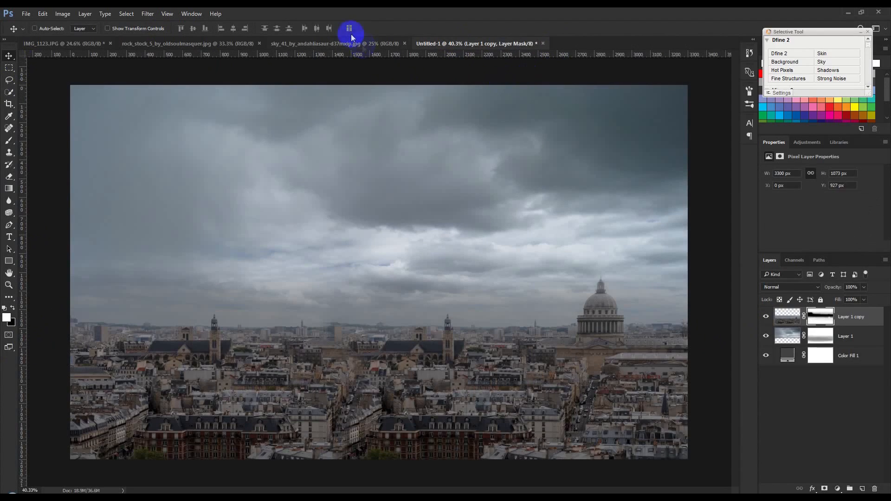
pyautogui.click(356, 45)
pyautogui.moveTo(364, 232)
pyautogui.mouseDown()
pyautogui.moveTo(515, 32)
pyautogui.moveTo(408, 153)
pyautogui.moveTo(408, 201)
pyautogui.moveTo(374, 229)
pyautogui.mouseUp()
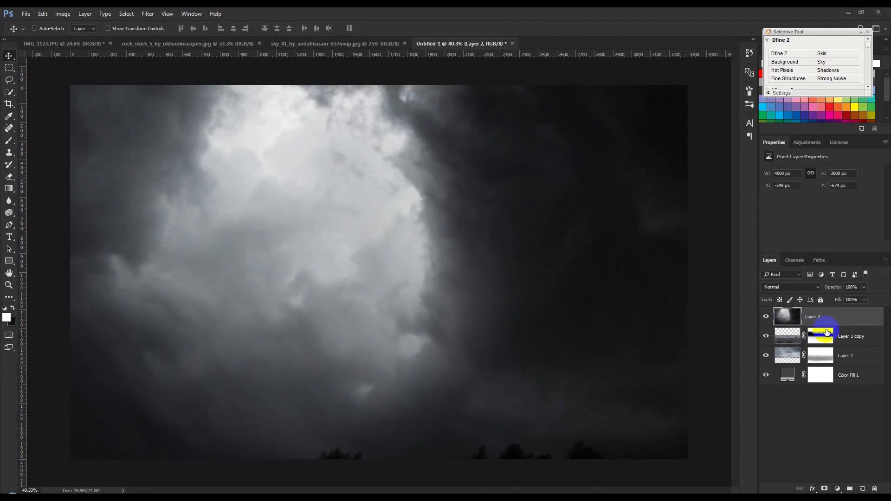
# Scale the dark cloud layer to 2320 x 1740 px, flip it horizontally and move it to about X -552 px, Y -176 px.
pyautogui.hotkey('ctrl', 't')
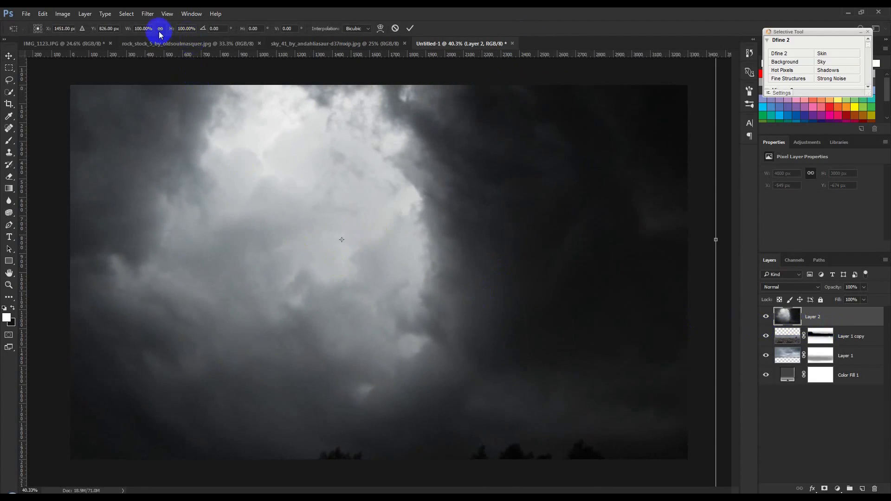
pyautogui.moveTo(133, 32); pyautogui.dragTo(113, 42)
pyautogui.moveTo(394, 219); pyautogui.dragTo(307, 203)
pyautogui.rightClick(400, 259)
pyautogui.click(445, 392)
pyautogui.moveTo(413, 315); pyautogui.dragTo(334, 298)
pyautogui.press('Return')
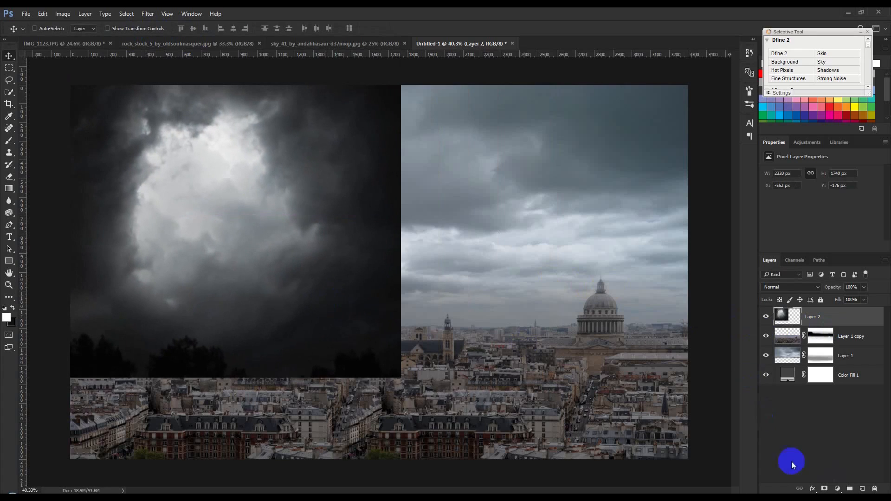
# Add a layer mask to the dark cloud layer and set the brush to 1400 px at 100% opacity.
pyautogui.click(825, 488)
pyautogui.click(12, 141)
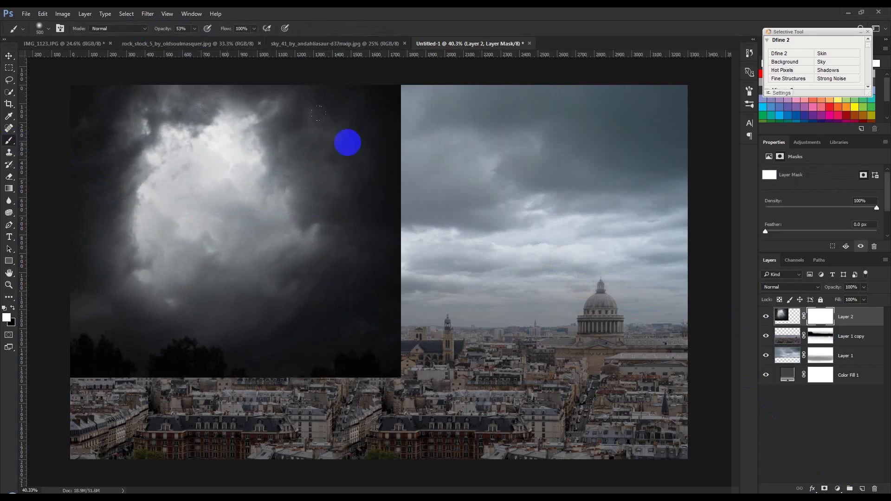
pyautogui.press(']')
pyautogui.press(']')
pyautogui.press(']')
pyautogui.press(']')
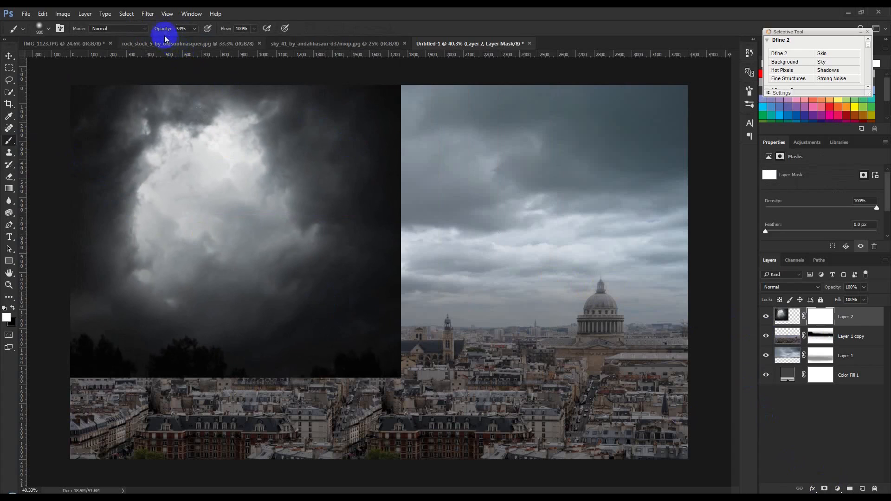
pyautogui.press(']')
pyautogui.press(']')
pyautogui.press(']')
pyautogui.press(']')
pyautogui.press(']')
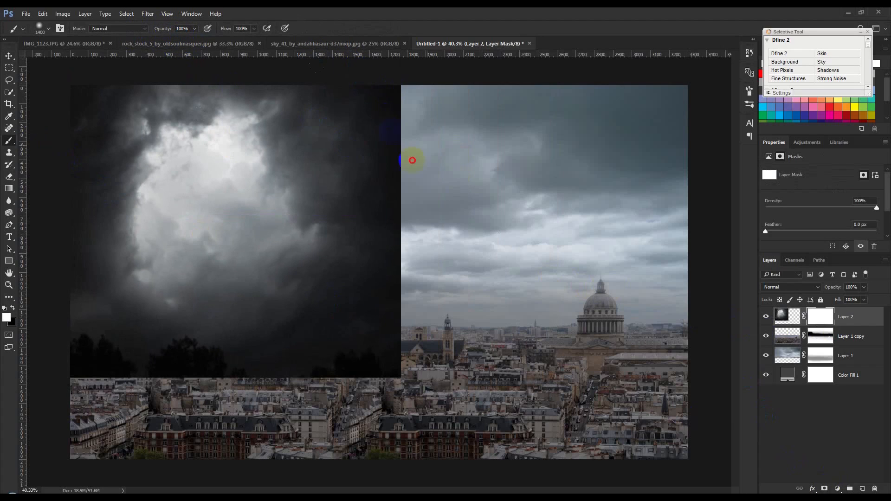
# Close the sky_41_by_andahliasaur photo and hide the dark cloud layer's hard edges and tree line with black on its mask.
pyautogui.moveTo(409, 53)
pyautogui.mouseDown()
pyautogui.moveTo(378, 68)
pyautogui.moveTo(408, 37)
pyautogui.moveTo(404, 44)
pyautogui.mouseUp()
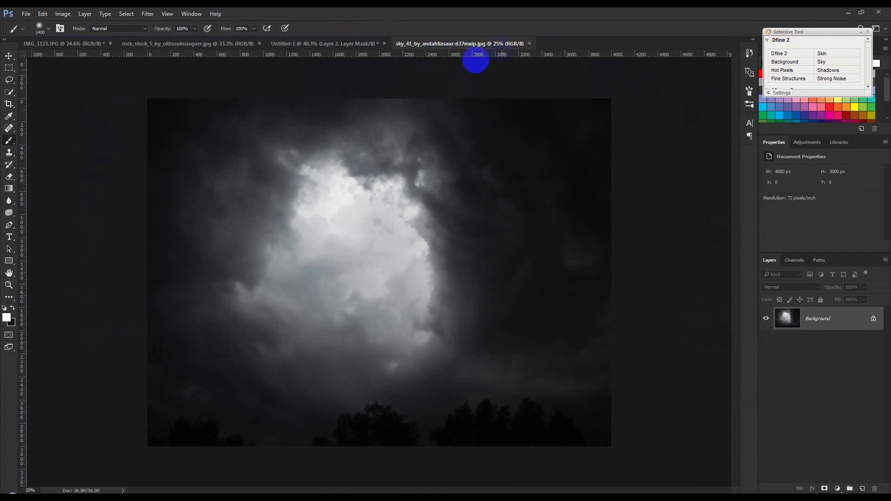
pyautogui.click(530, 44)
pyautogui.moveTo(370, 95)
pyautogui.mouseDown()
pyautogui.moveTo(449, 140)
pyautogui.moveTo(335, 404)
pyautogui.moveTo(42, 397)
pyautogui.moveTo(209, 385)
pyautogui.moveTo(3, 273)
pyautogui.mouseUp()
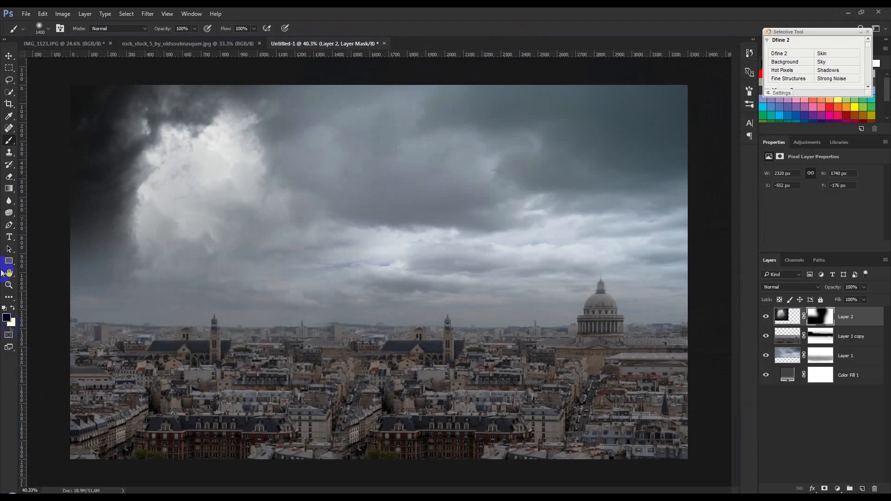
# Scale the dark cloud layer to about 121%, rotate it about 22° clockwise and shift it over the upper-left sky.
pyautogui.scroll(-3, 312, 270)
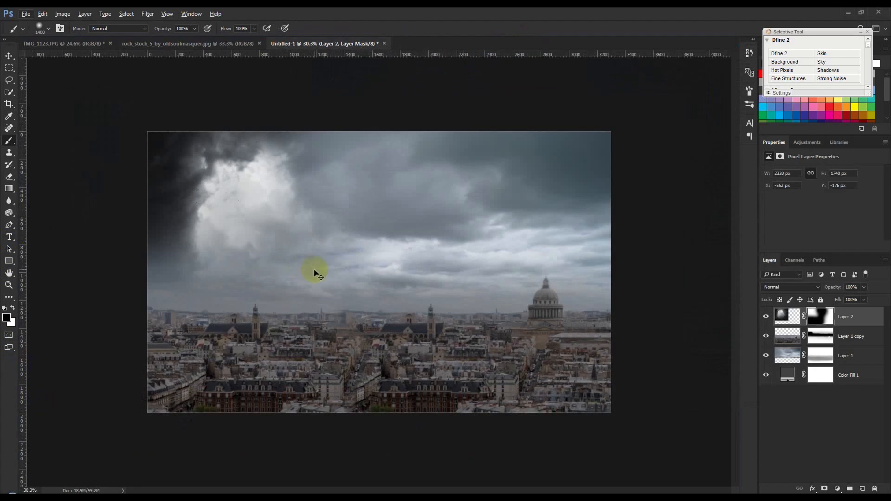
pyautogui.hotkey('ctrl', 't')
pyautogui.moveTo(70, 114); pyautogui.dragTo(2, 57)
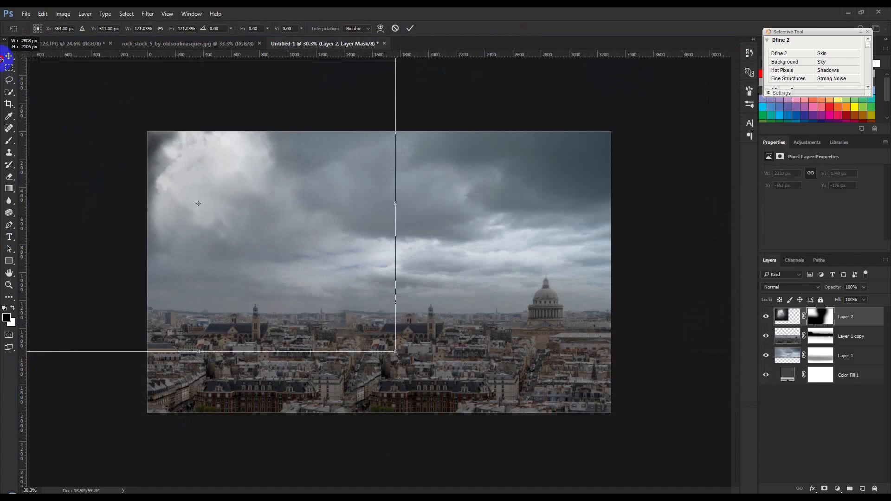
pyautogui.moveTo(287, 166); pyautogui.dragTo(322, 195)
pyautogui.moveTo(513, 264); pyautogui.dragTo(404, 328)
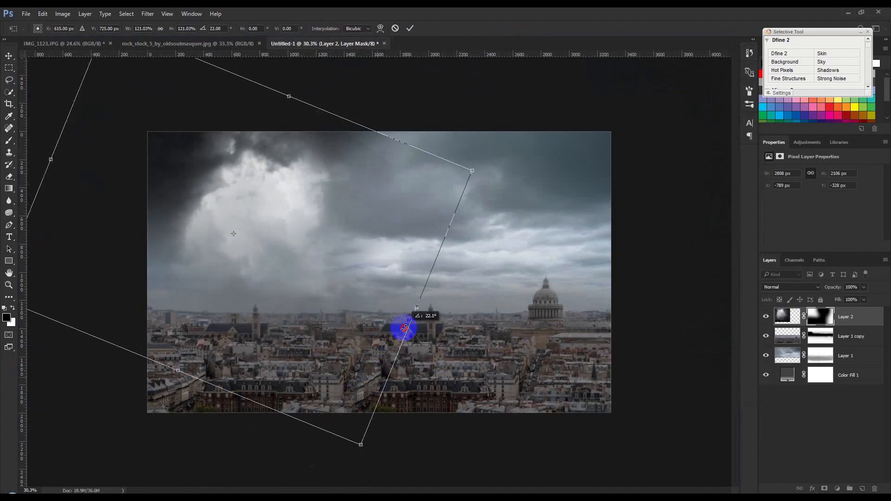
pyautogui.click(410, 29)
pyautogui.press('b')
# Blend the dark cloud layer in Screen mode at 73% opacity and move it up to about Y -837 px.
pyautogui.click(795, 287)
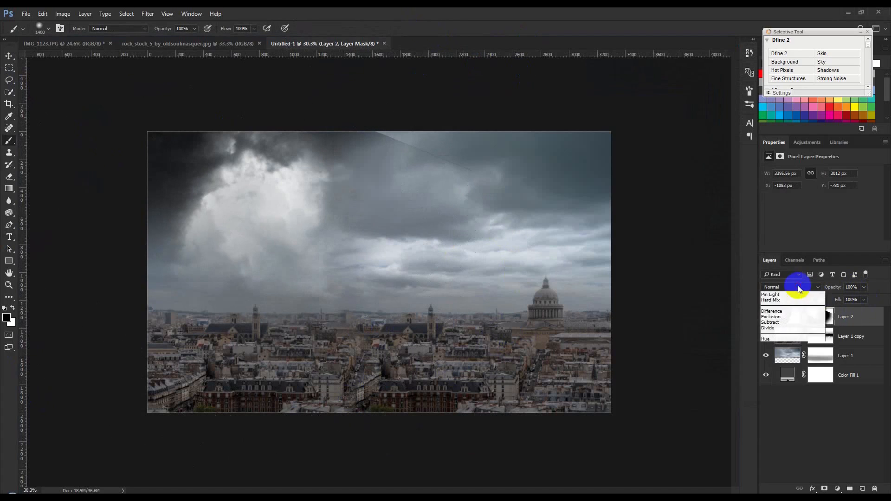
pyautogui.click(788, 342)
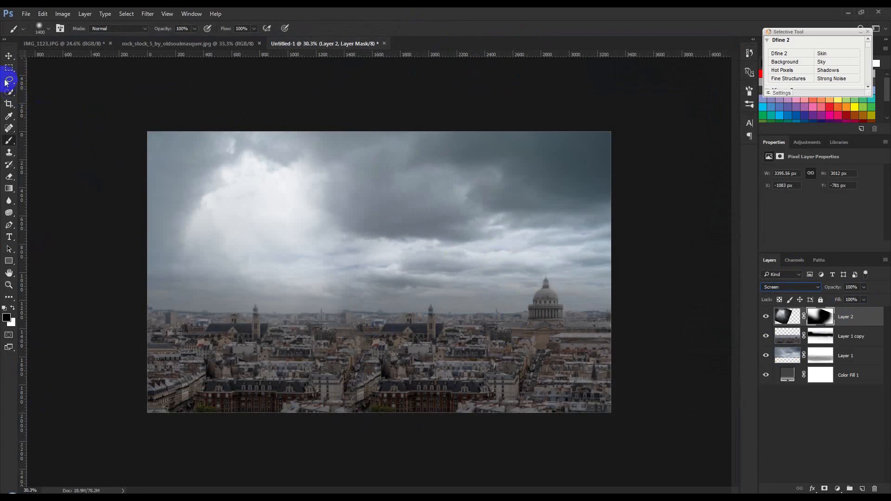
pyautogui.click(9, 55)
pyautogui.moveTo(201, 139)
pyautogui.mouseDown()
pyautogui.moveTo(309, 225)
pyautogui.moveTo(339, 199)
pyautogui.moveTo(405, 230)
pyautogui.moveTo(354, 205)
pyautogui.mouseUp()
pyautogui.moveTo(824, 288)
pyautogui.mouseDown()
pyautogui.moveTo(816, 288)
pyautogui.moveTo(824, 287)
pyautogui.mouseUp()
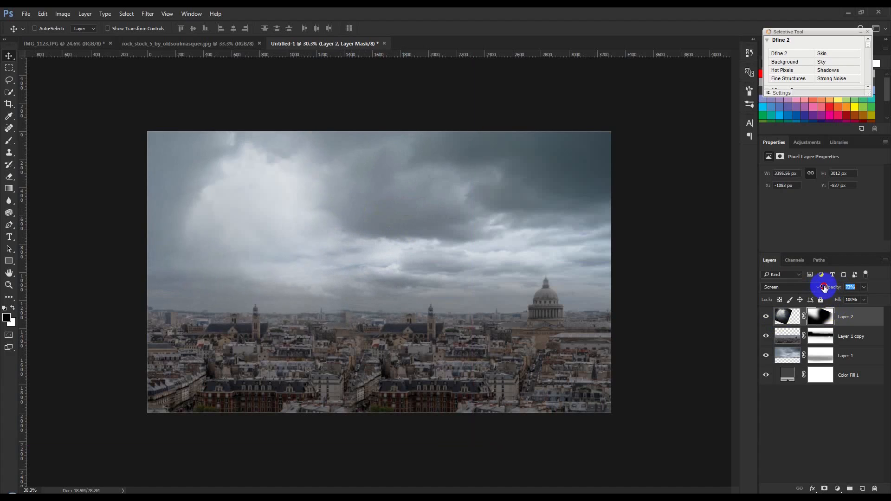
# Darken the cloudy sky Layer 1 with the Camera Raw Filter: Highlights -100, Shadows -67, Whites -100, Blacks -33.
pyautogui.click(852, 356)
pyautogui.click(146, 14)
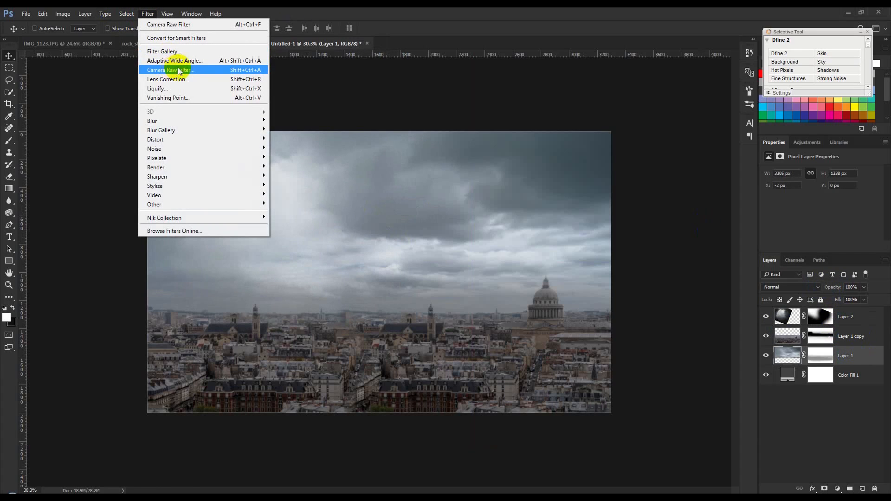
pyautogui.click(181, 71)
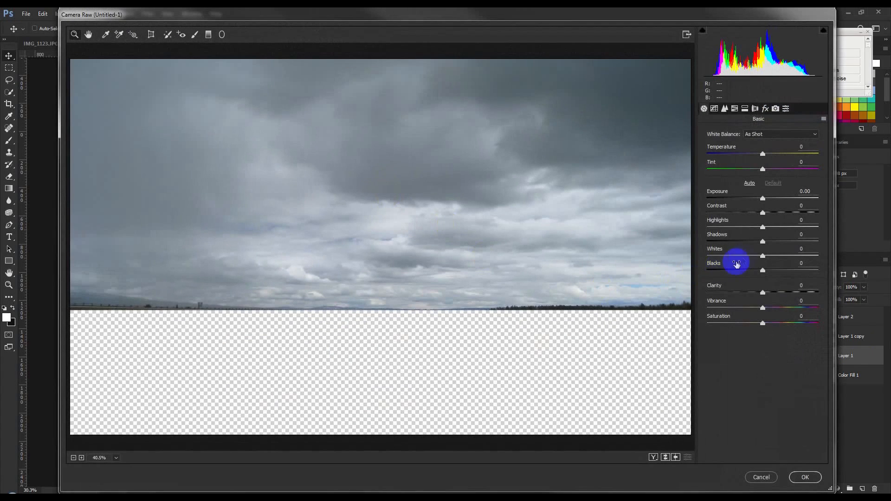
pyautogui.moveTo(762, 237); pyautogui.dragTo(691, 228)
pyautogui.moveTo(741, 242); pyautogui.dragTo(725, 241)
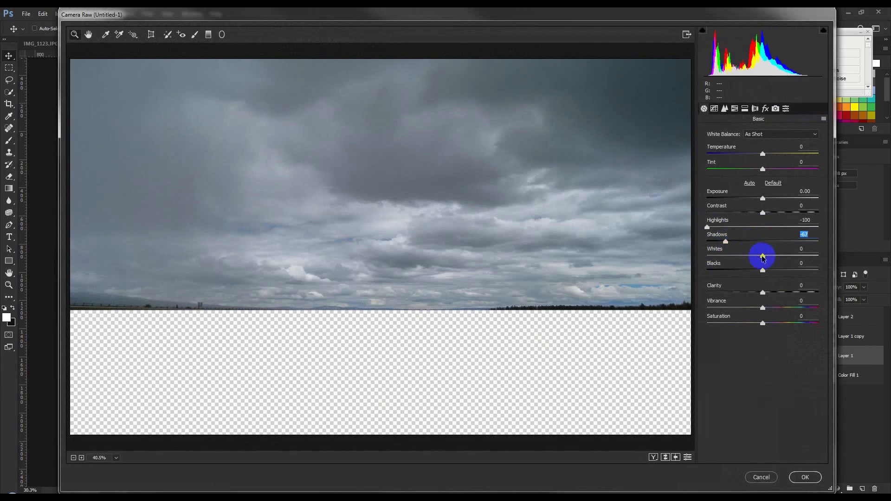
pyautogui.moveTo(763, 272); pyautogui.dragTo(706, 255)
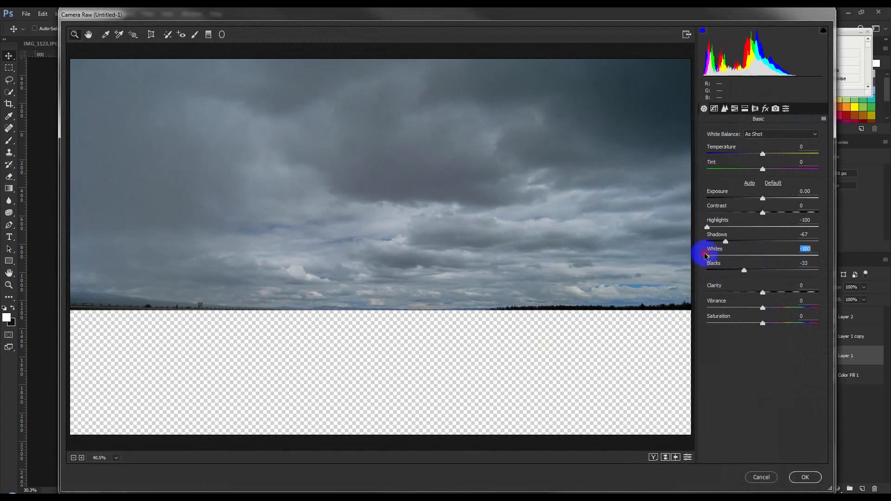
pyautogui.click(805, 477)
# Raise the opacity of the Screen-mode cloud layer to 100%.
pyautogui.scroll(2, 488, 331)
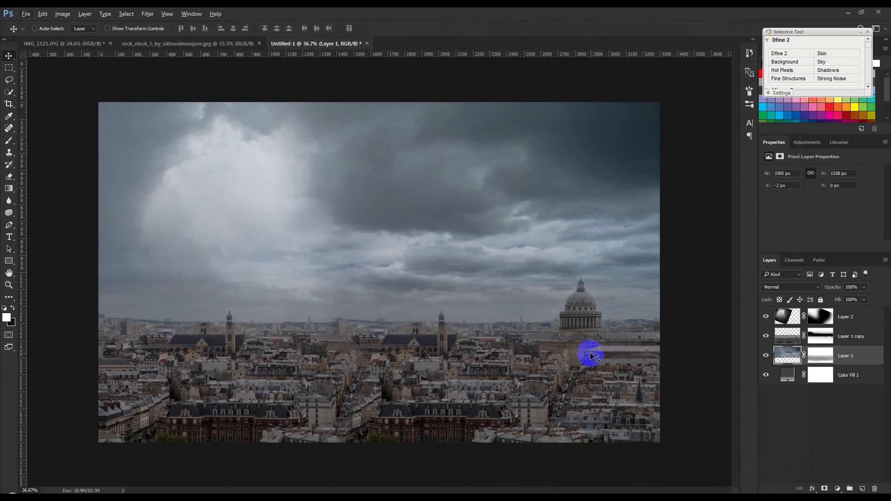
pyautogui.scroll(1, 524, 332)
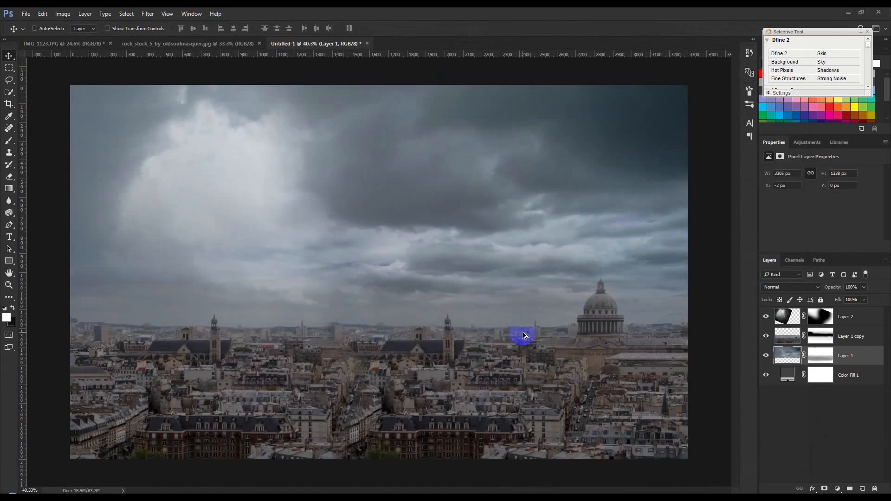
pyautogui.scroll(-1, 523, 335)
pyautogui.click(817, 318)
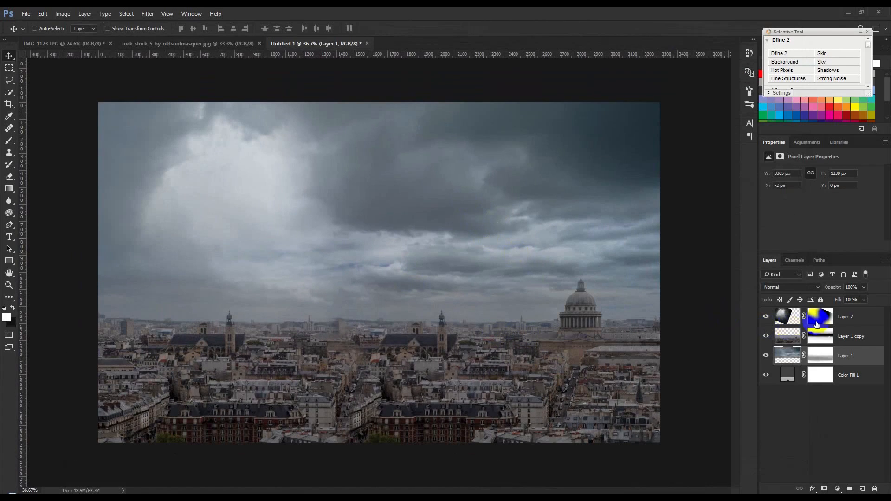
pyautogui.moveTo(832, 290); pyautogui.dragTo(840, 291)
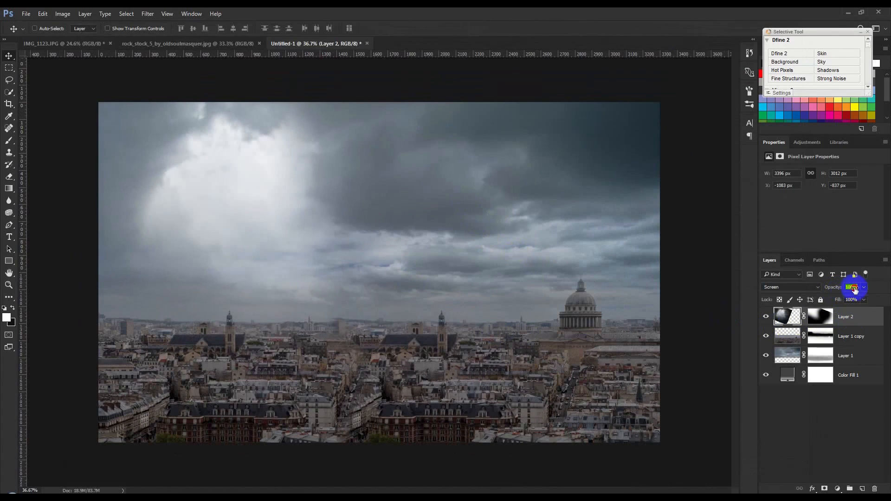
# Desaturate the cloudy sky Layer 1 with a Hue/Saturation adjustment, setting Saturation to -70.
pyautogui.click(859, 351)
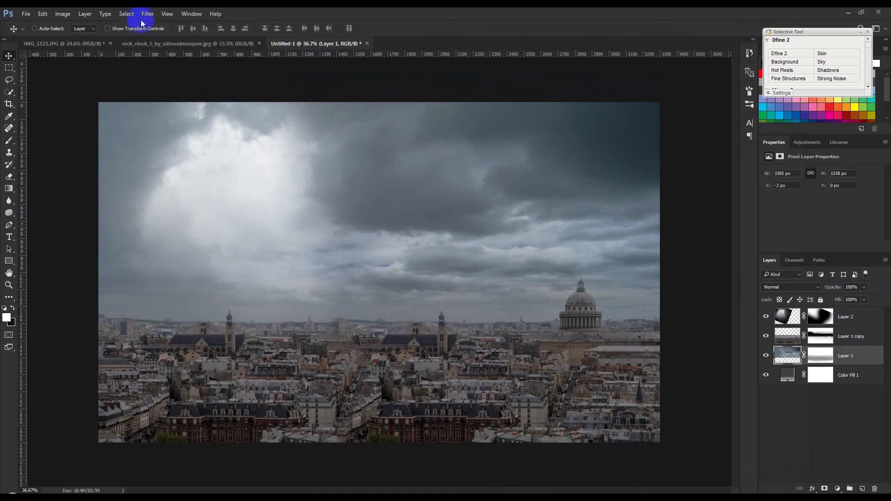
pyautogui.click(126, 14)
pyautogui.moveTo(93, 38)
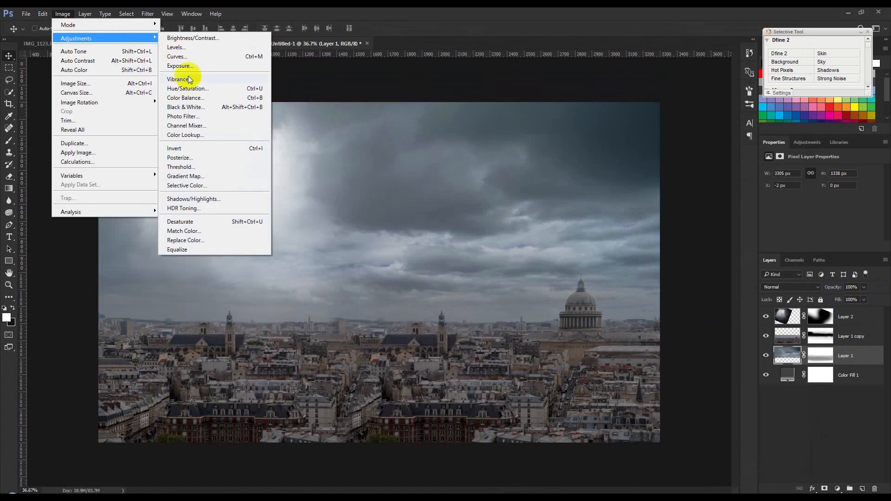
pyautogui.click(187, 88)
pyautogui.moveTo(553, 194); pyautogui.dragTo(534, 203)
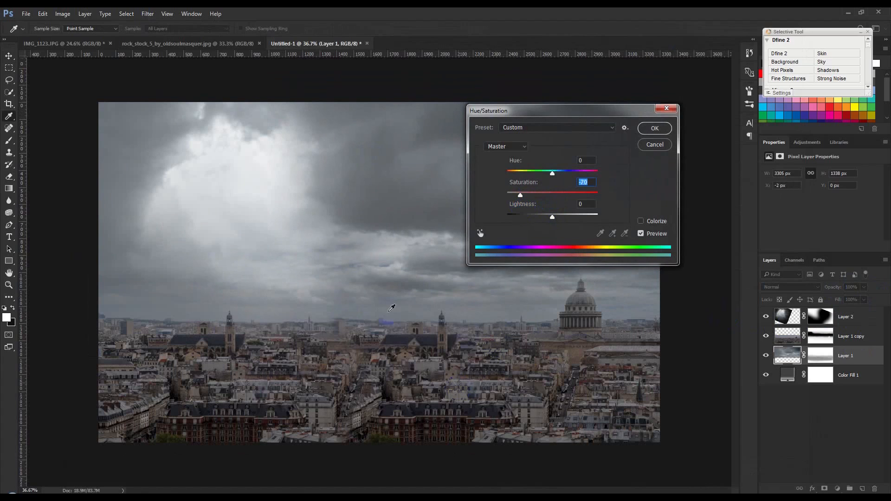
pyautogui.click(638, 134)
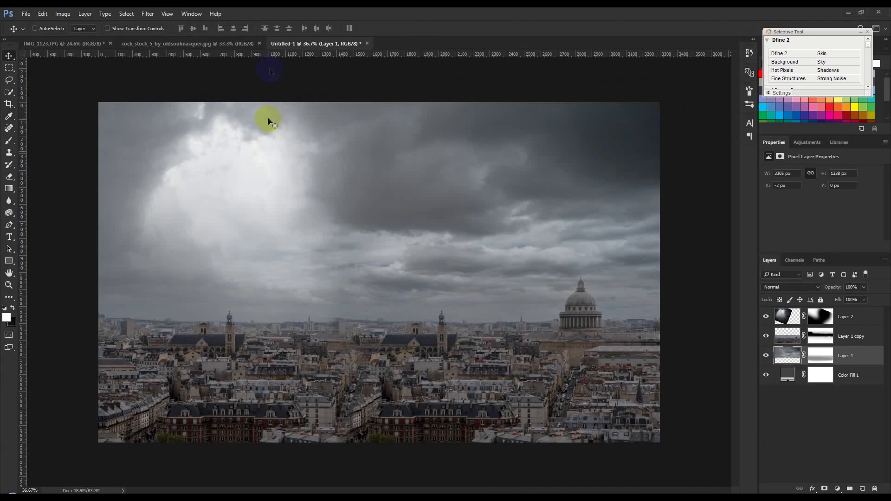
# Switch to the rock_stock_5_by_oldsoulmasquer photo and select the entire rock ledge with the Quick Selection tool.
pyautogui.click(238, 44)
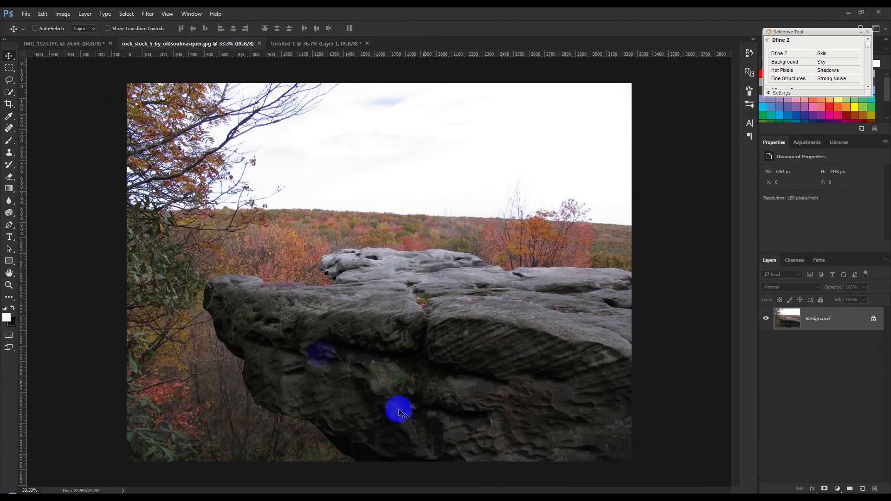
pyautogui.scroll(2, 293, 452)
pyautogui.scroll(4, 293, 453)
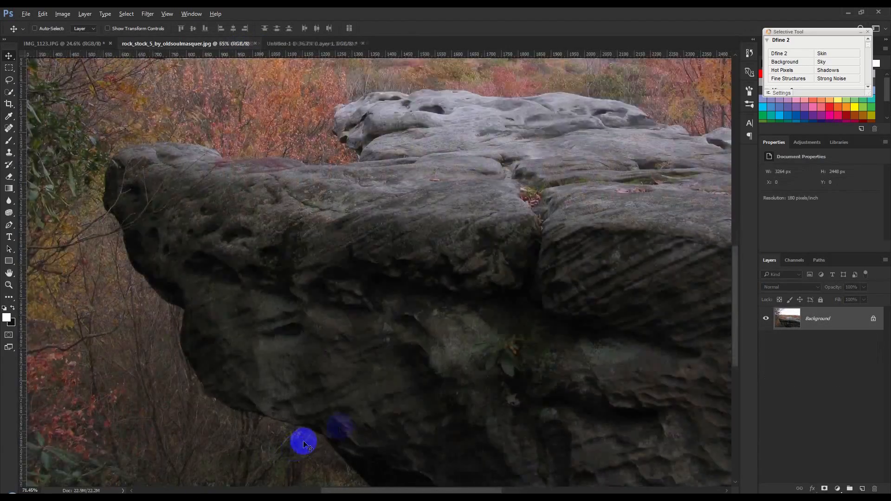
pyautogui.scroll(-5, 325, 356)
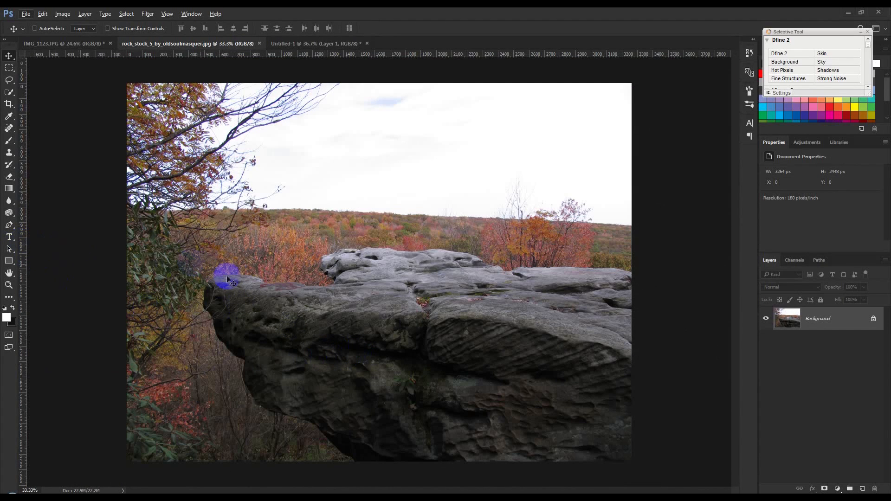
pyautogui.click(9, 225)
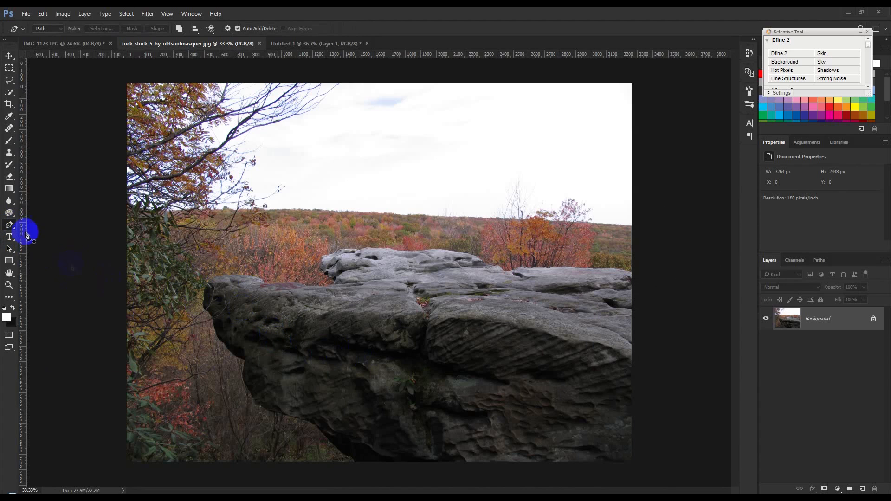
pyautogui.click(9, 92)
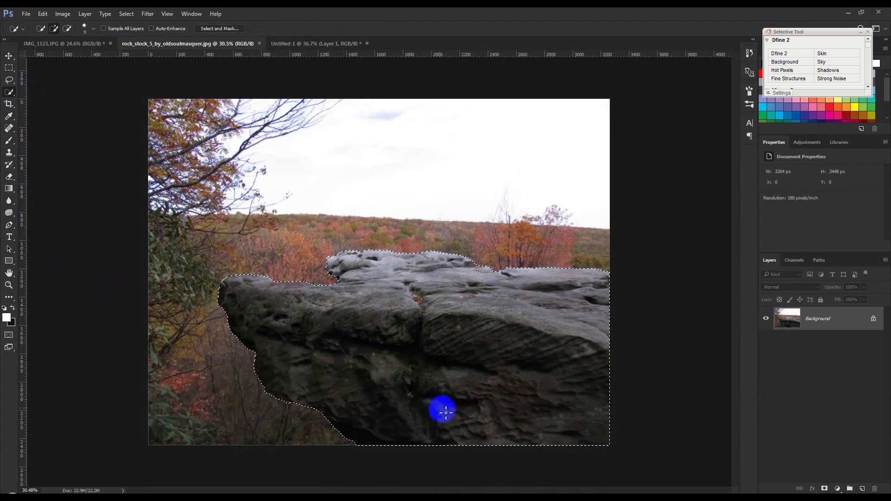
pyautogui.scroll(3, 438, 413)
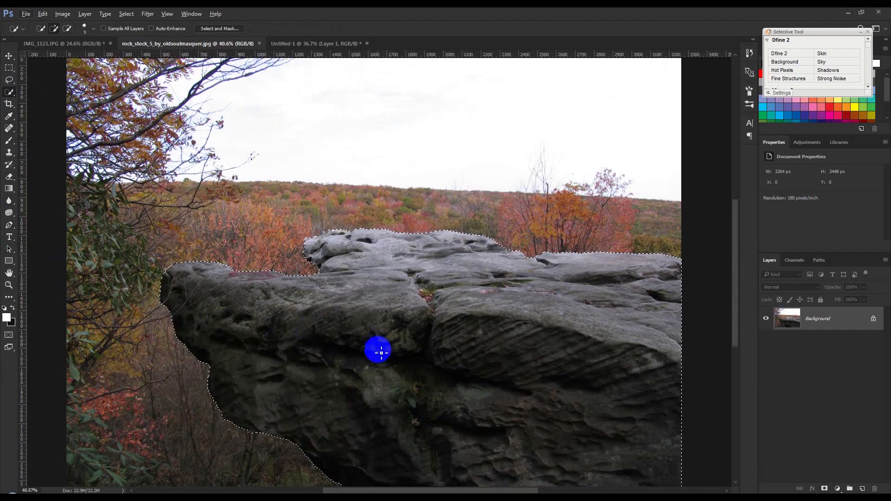
pyautogui.scroll(-2, 377, 350)
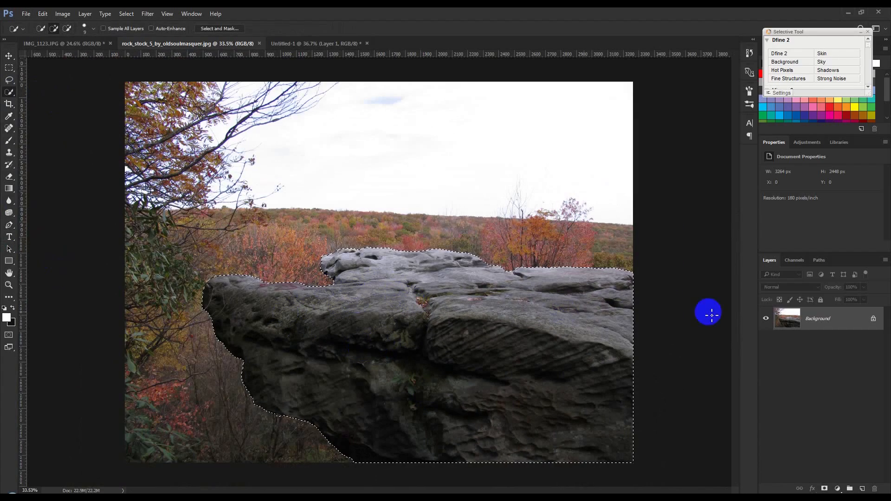
# Contract the rock selection by 1 pixel.
pyautogui.click(126, 13)
pyautogui.moveTo(134, 139)
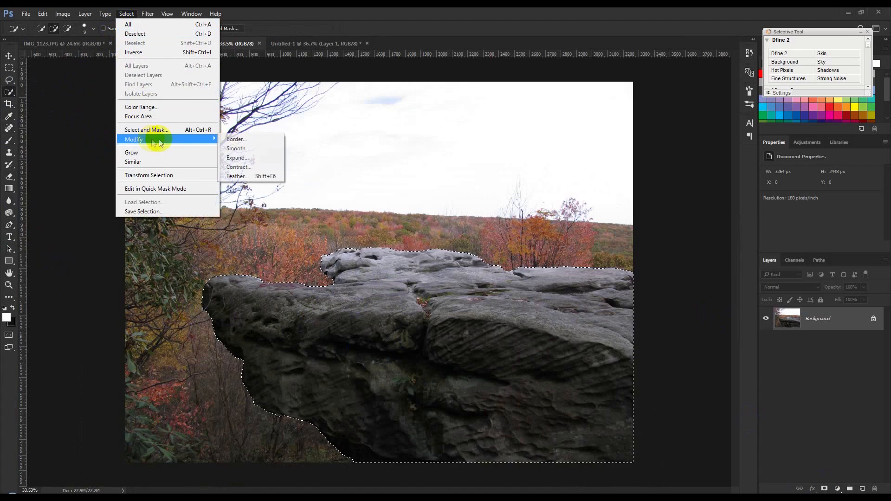
pyautogui.click(233, 165)
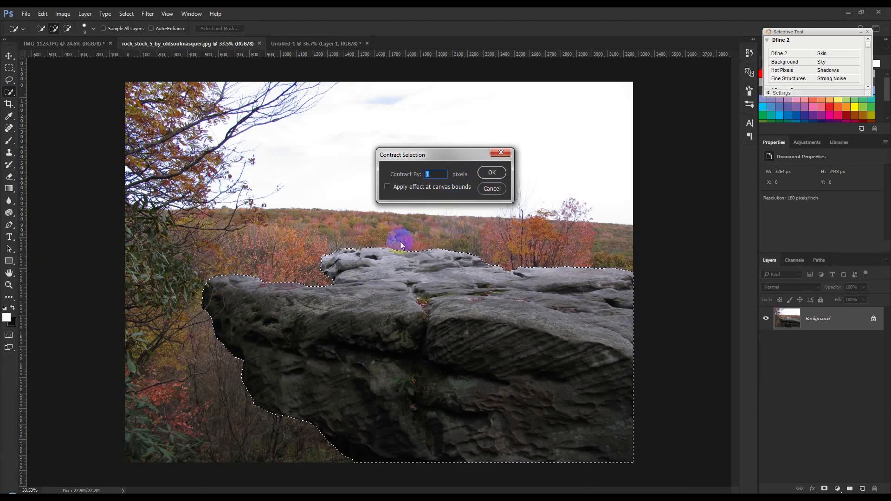
pyautogui.click(490, 173)
# Remove the stray bit of undergrowth from the selection along the rock's lower-left underside.
pyautogui.scroll(6, 268, 438)
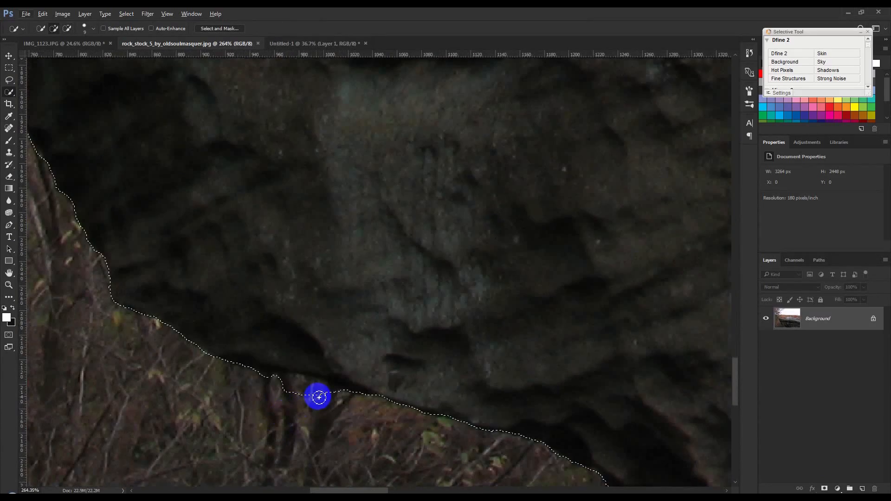
pyautogui.moveTo(326, 396)
pyautogui.mouseDown()
pyautogui.moveTo(260, 380)
pyautogui.moveTo(290, 378)
pyautogui.moveTo(344, 400)
pyautogui.moveTo(348, 370)
pyautogui.moveTo(265, 360)
pyautogui.moveTo(330, 360)
pyautogui.moveTo(354, 371)
pyautogui.moveTo(335, 372)
pyautogui.moveTo(343, 376)
pyautogui.moveTo(373, 384)
pyautogui.moveTo(260, 360)
pyautogui.moveTo(269, 354)
pyautogui.moveTo(213, 354)
pyautogui.mouseUp()
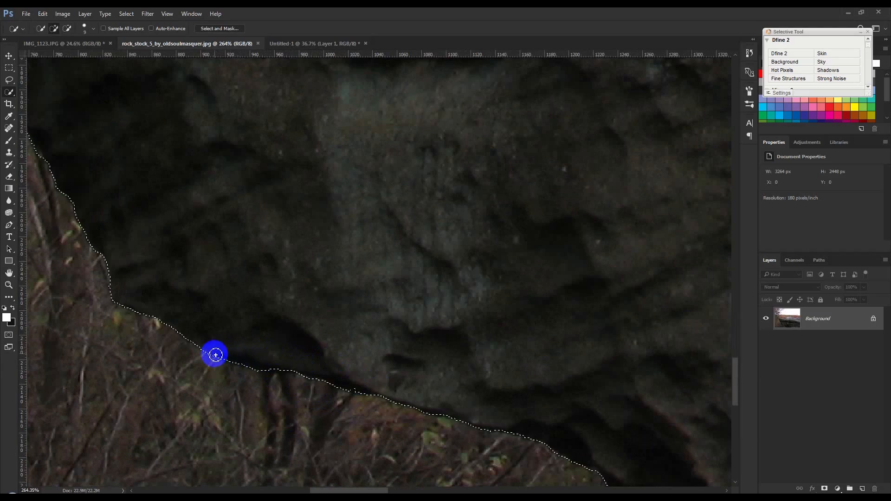
pyautogui.scroll(-2, 223, 365)
pyautogui.scroll(-8, 224, 366)
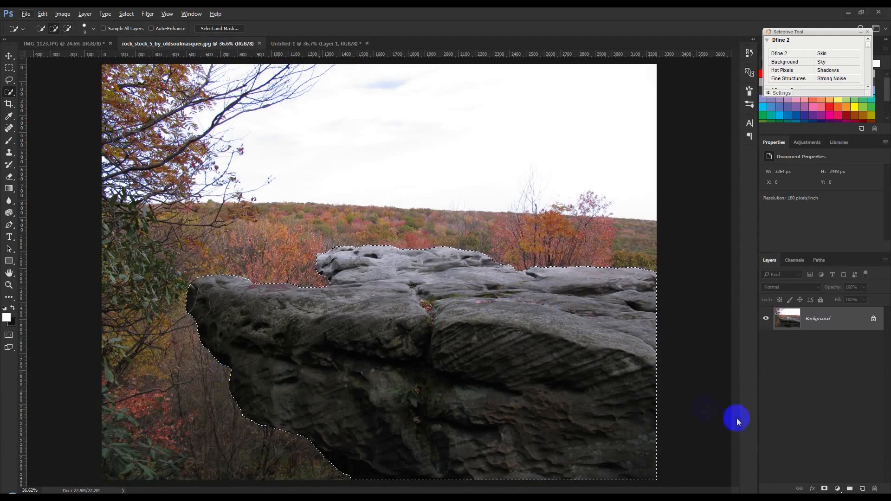
# Add a layer mask from the rock selection to cut out the ledge, then make the layer's image active.
pyautogui.click(824, 489)
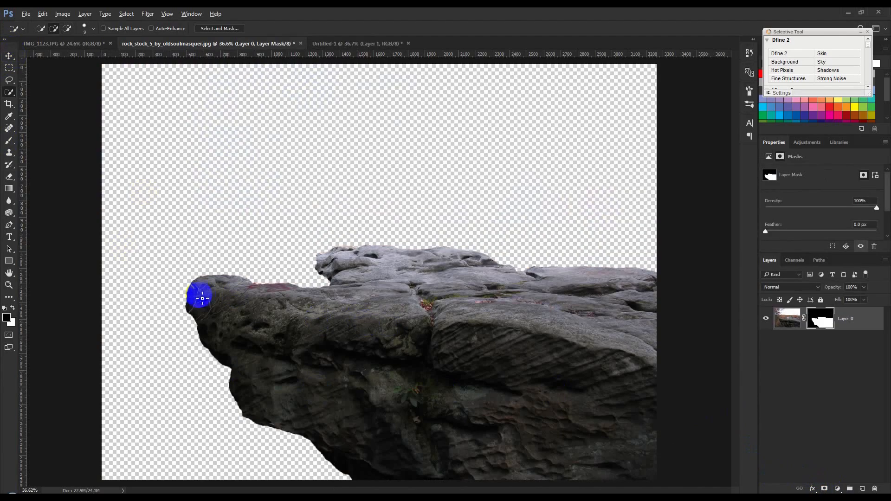
pyautogui.scroll(7, 202, 298)
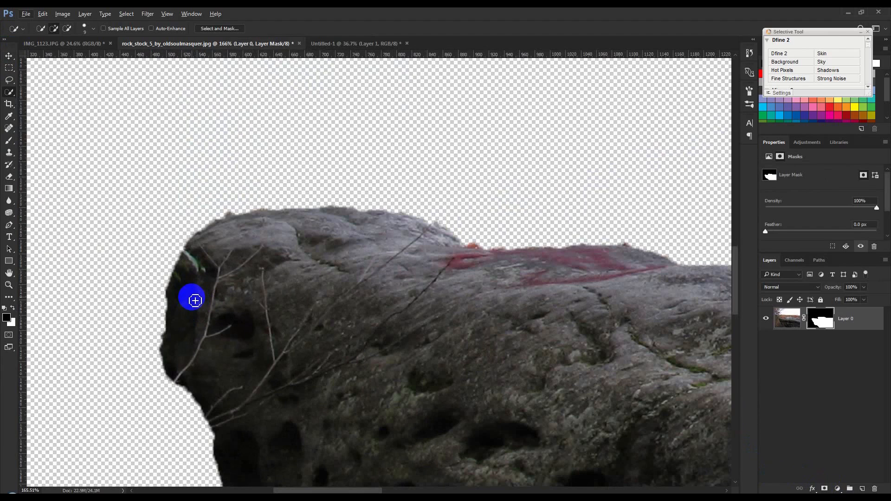
pyautogui.scroll(1, 207, 330)
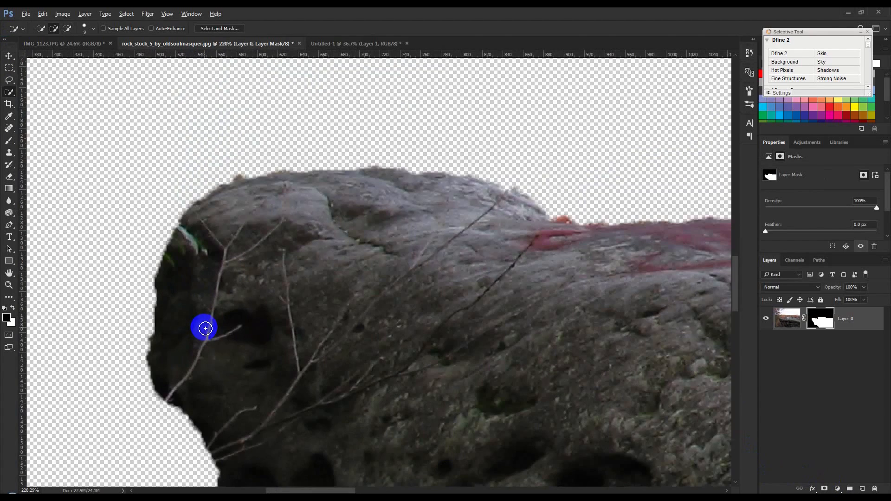
pyautogui.scroll(2, 206, 329)
pyautogui.scroll(-2, 252, 288)
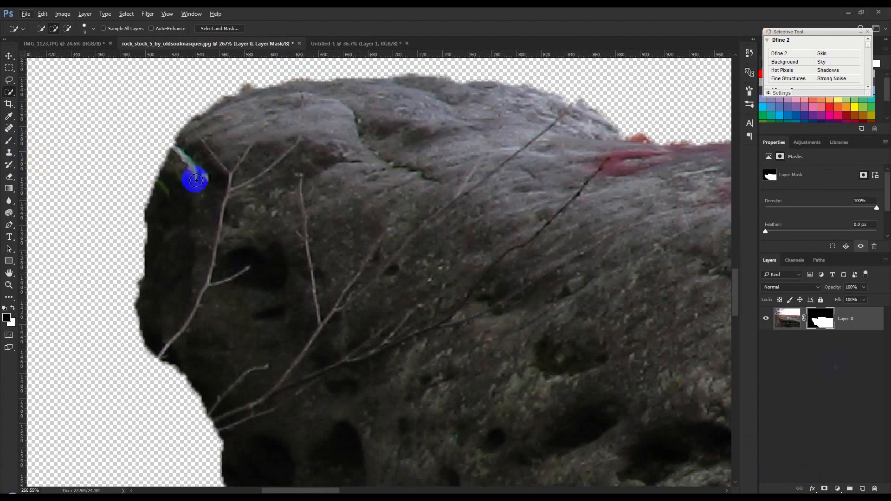
pyautogui.click(859, 318)
pyautogui.scroll(-4, 383, 335)
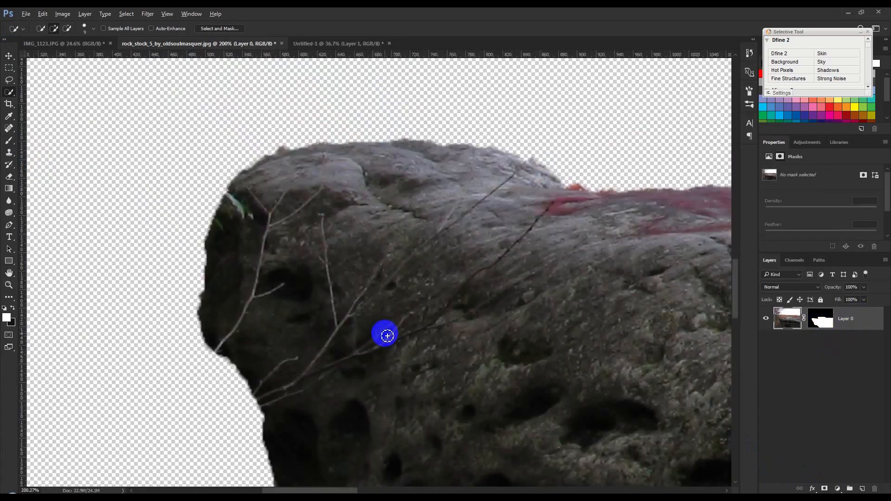
pyautogui.scroll(-6, 390, 342)
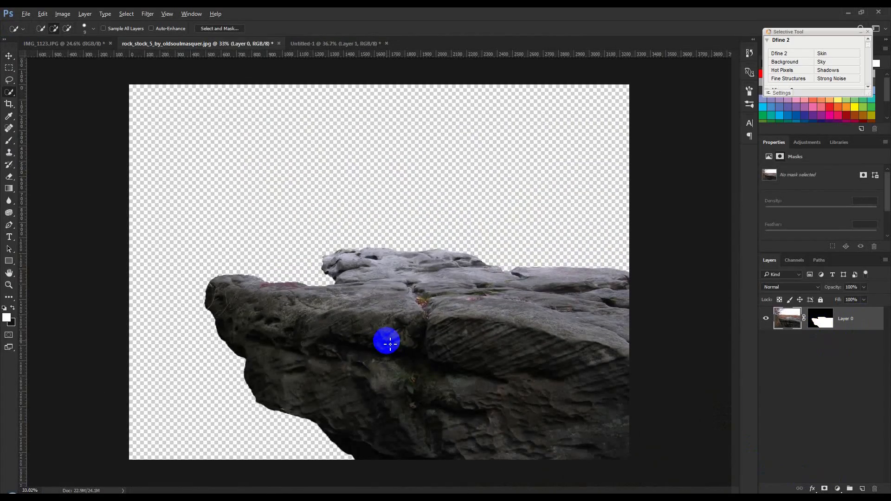
# Bring the masked rock ledge into the Untitled-1 composite and place its layer at the top of the layer stack.
pyautogui.click(8, 56)
pyautogui.moveTo(639, 312); pyautogui.dragTo(420, 195)
pyautogui.moveTo(847, 339); pyautogui.dragTo(844, 312)
# Group Layer 2, Layer 1 copy, Layer 1 and Color Fill 1 under the name BG.
pyautogui.click(844, 338)
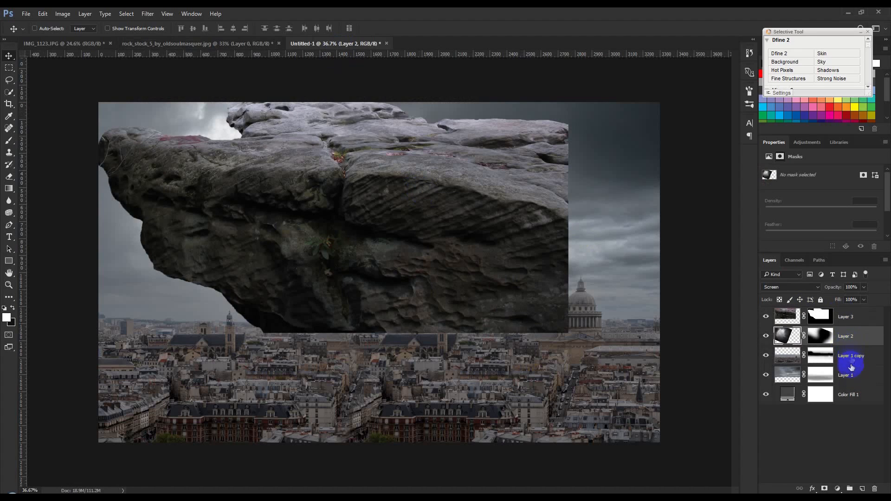
pyautogui.keyDown('shift'); pyautogui.click(853, 395); pyautogui.keyUp('shift')
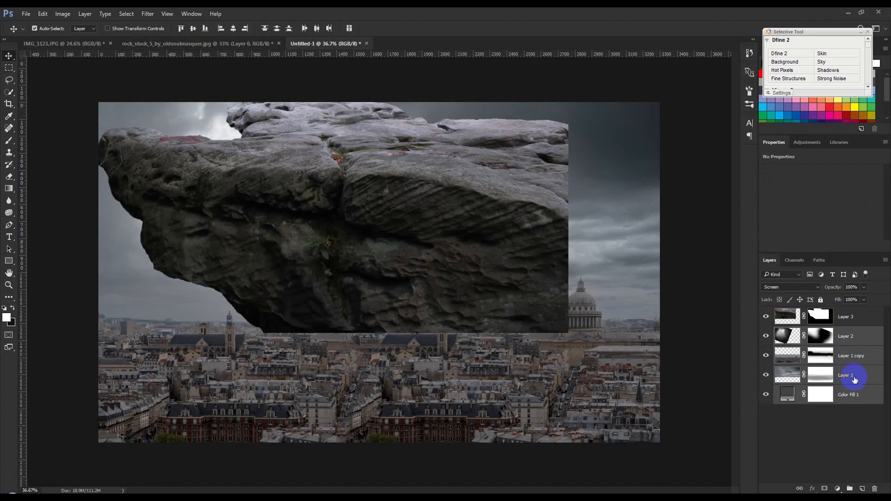
pyautogui.hotkey('ctrl', 'g')
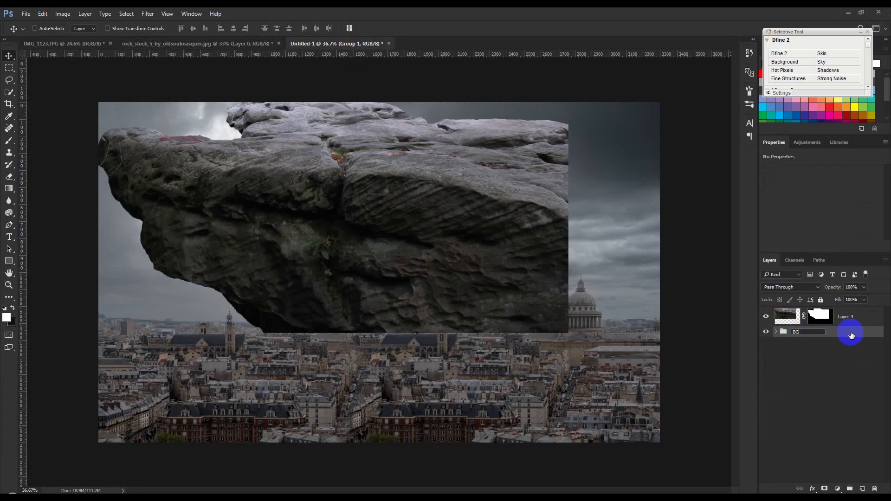
# Flip the rock ledge on Layer 3 horizontally with Free Transform.
pyautogui.click(850, 314)
pyautogui.hotkey('ctrl', 't')
pyautogui.rightClick(477, 241)
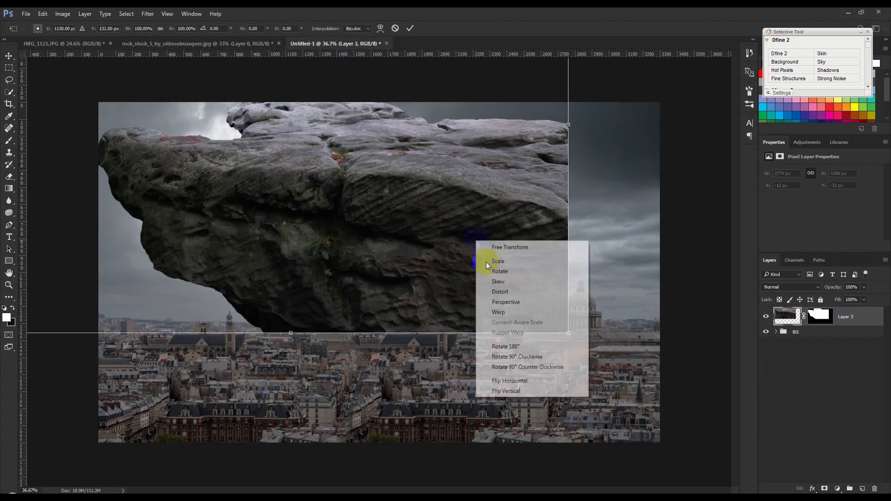
pyautogui.click(515, 380)
# Scale the rock to about 74% width and 69% height and place it in the canvas's lower-left corner.
pyautogui.moveTo(497, 358); pyautogui.dragTo(484, 459)
pyautogui.moveTo(628, 133); pyautogui.dragTo(556, 187)
pyautogui.moveTo(443, 270); pyautogui.dragTo(411, 284)
pyautogui.moveTo(318, 212); pyautogui.dragTo(324, 233)
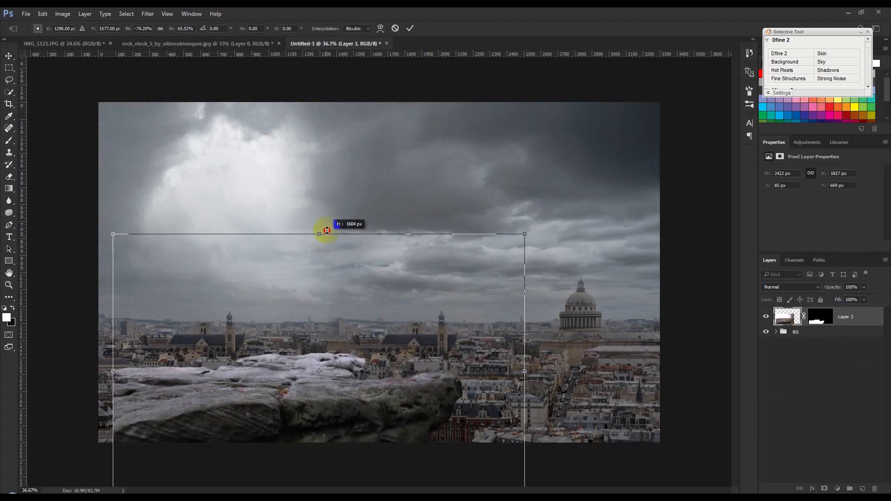
pyautogui.moveTo(322, 328); pyautogui.dragTo(317, 324)
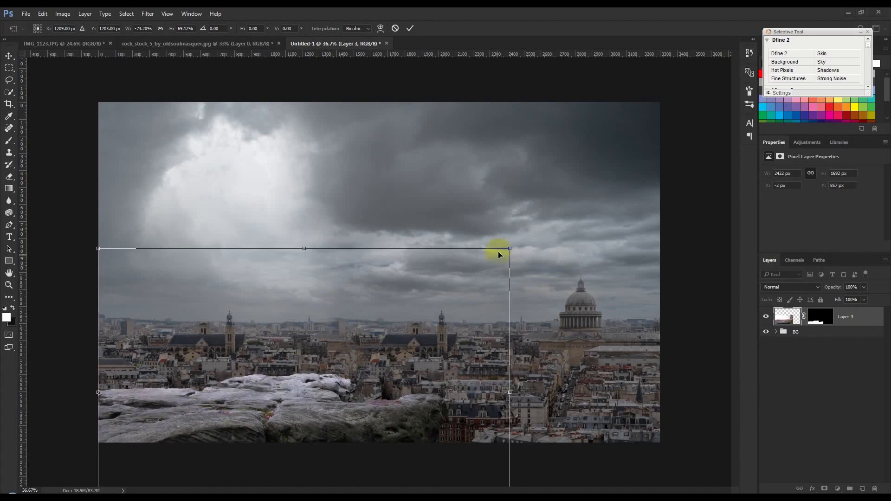
# Enlarge the rock to about 79% width and 74% height, rotate it about 0.42°, and fit it into the lower-left corner.
pyautogui.moveTo(463, 265); pyautogui.dragTo(453, 283)
pyautogui.moveTo(577, 302); pyautogui.dragTo(586, 308)
pyautogui.hotkey('ctrl', 'z')
pyautogui.moveTo(441, 322); pyautogui.dragTo(438, 312)
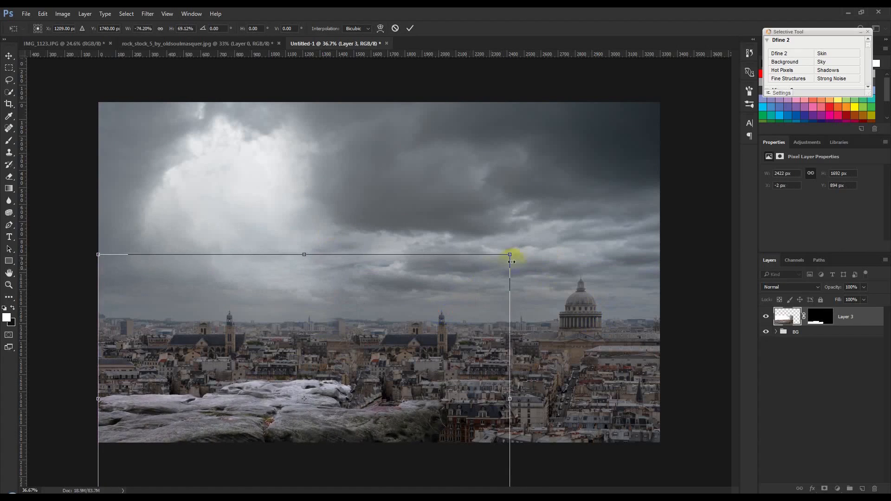
pyautogui.moveTo(509, 254); pyautogui.dragTo(538, 235)
pyautogui.moveTo(573, 291); pyautogui.dragTo(580, 296)
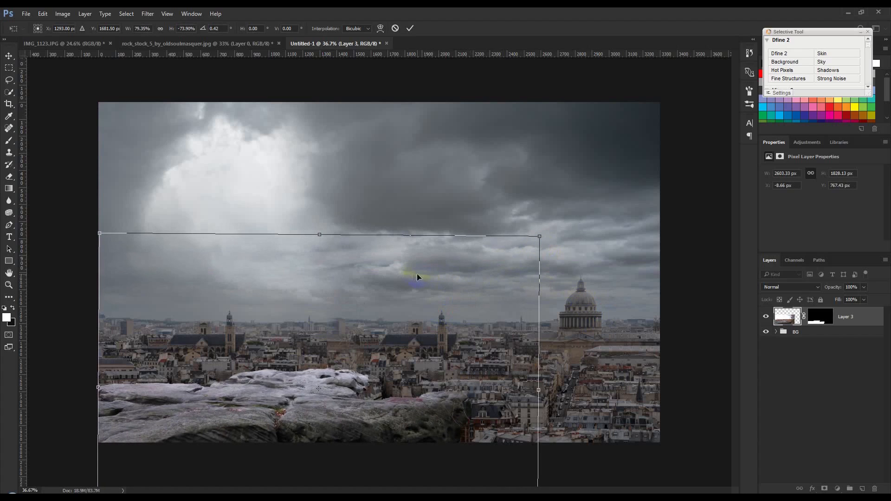
pyautogui.moveTo(358, 298); pyautogui.dragTo(361, 294)
pyautogui.click(410, 31)
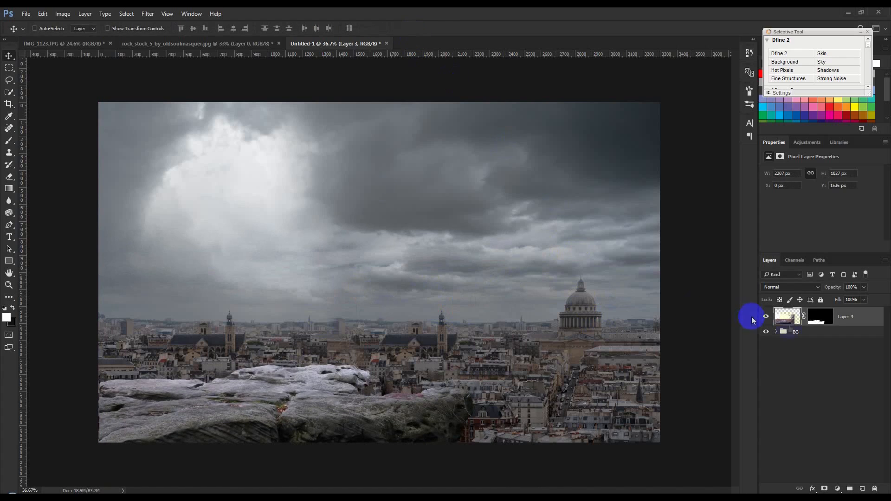
# Raise the city skyline on Layer 1 copy and stretch its height to about 117% to reach the canvas's lower edge.
pyautogui.click(782, 333)
pyautogui.click(859, 369)
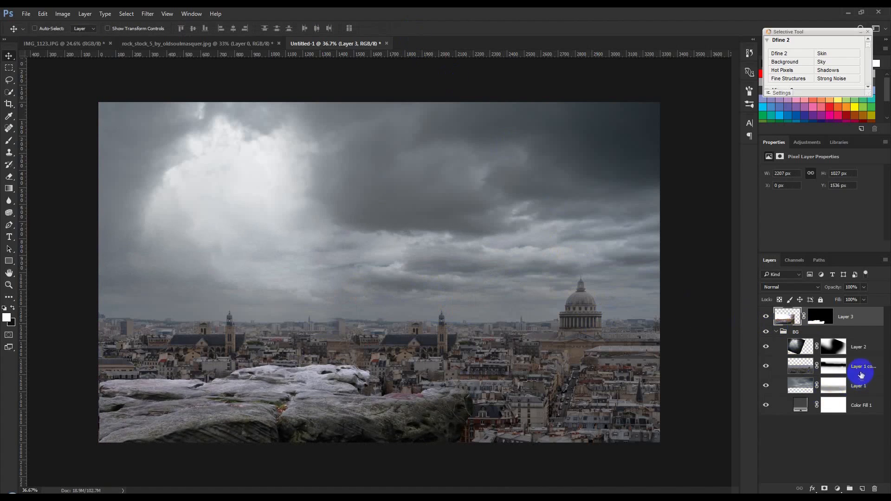
pyautogui.moveTo(541, 351); pyautogui.dragTo(546, 318)
pyautogui.hotkey('ctrl', 't')
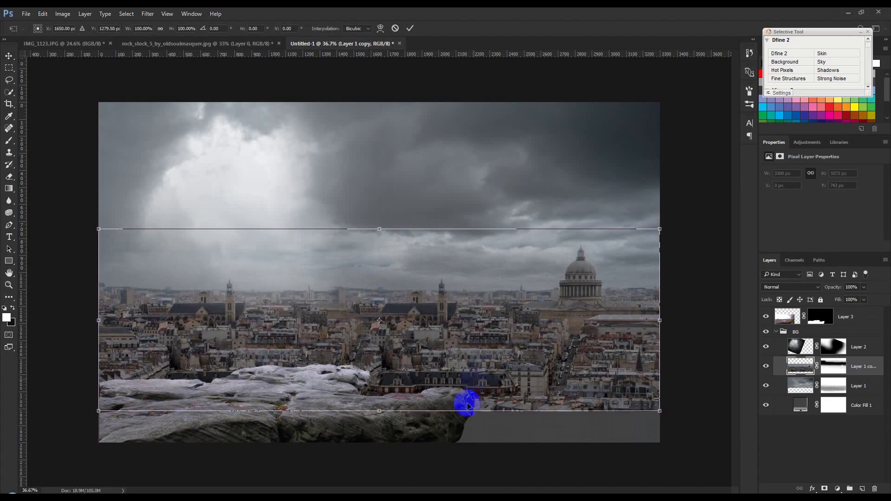
pyautogui.moveTo(471, 425); pyautogui.dragTo(475, 445)
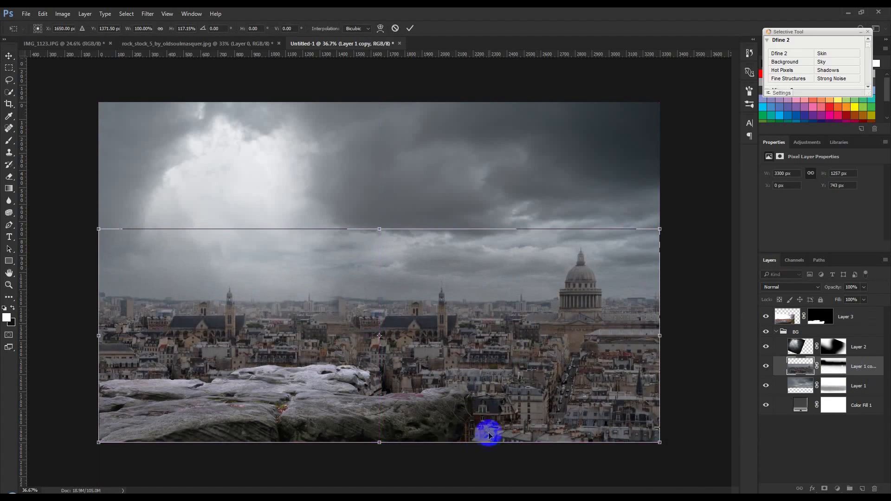
pyautogui.press('Return')
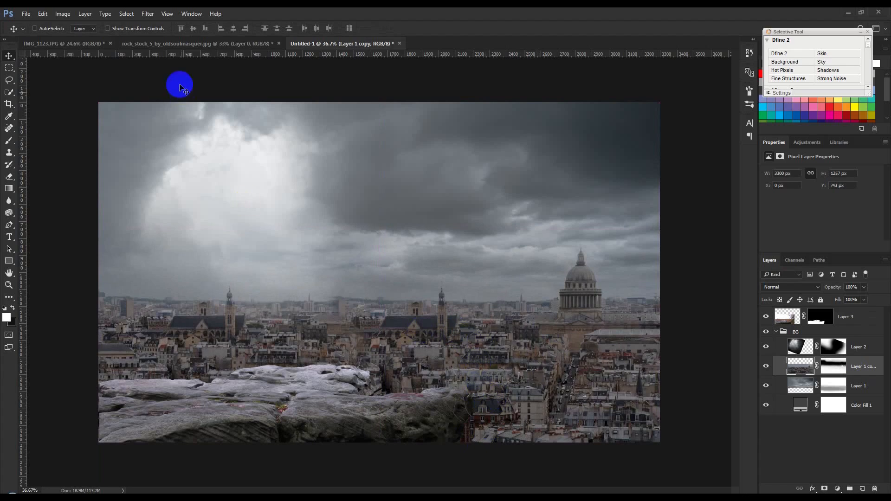
# Close the rock_stock_5_by_oldsoulmasquer document and switch to the IMG_1123.JPG photo.
pyautogui.click(180, 45)
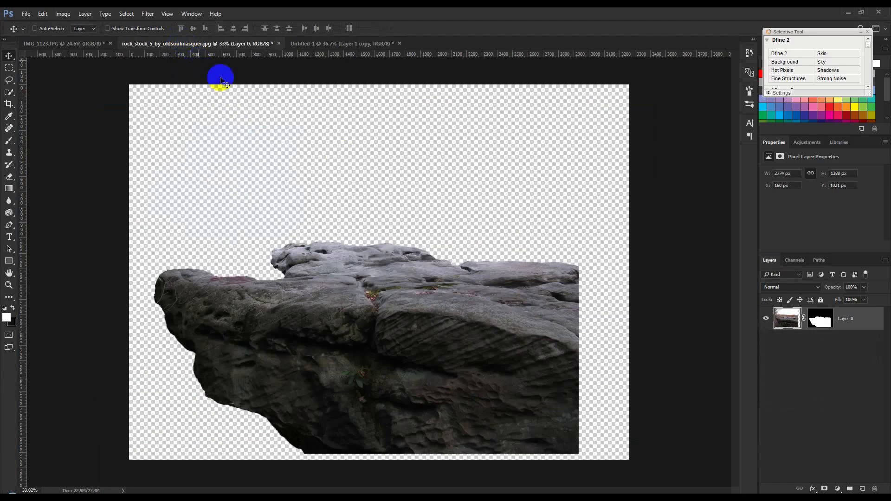
pyautogui.click(279, 43)
pyautogui.click(452, 197)
pyautogui.click(93, 43)
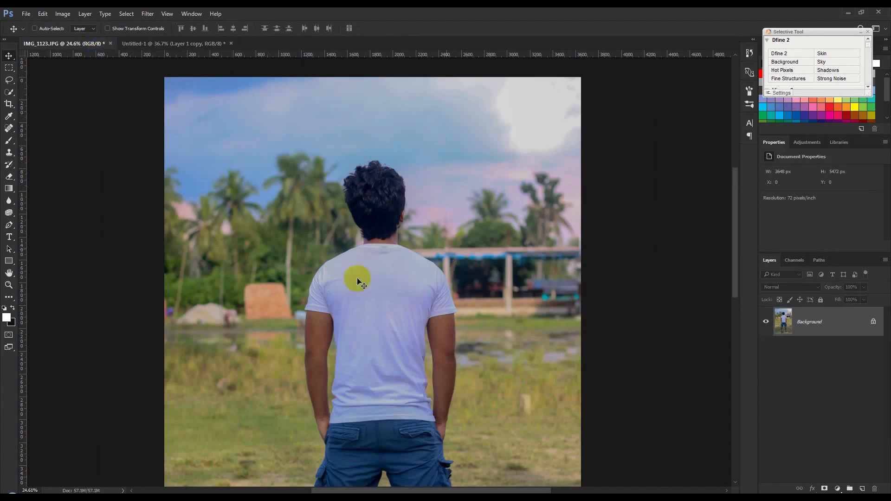
# Select the man's white T-shirt with the Quick Selection tool.
pyautogui.scroll(-7, 357, 273)
pyautogui.scroll(4, 356, 272)
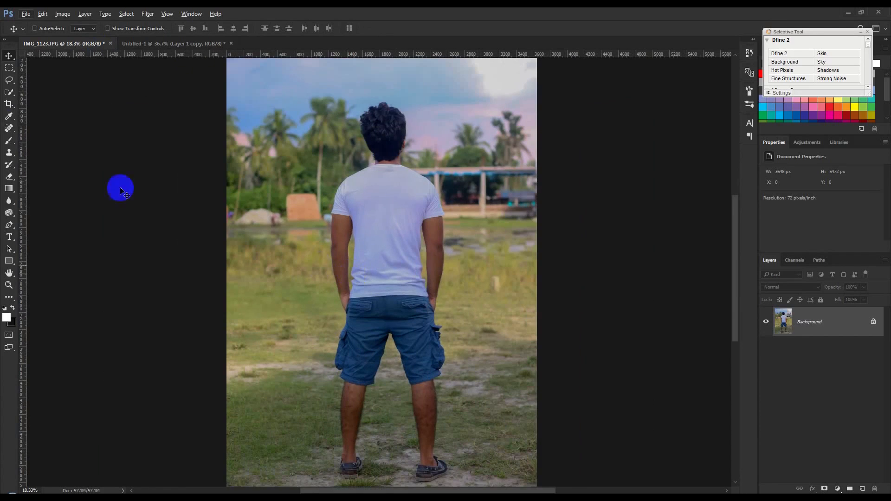
pyautogui.moveTo(12, 95); pyautogui.dragTo(29, 96)
pyautogui.click(313, 185)
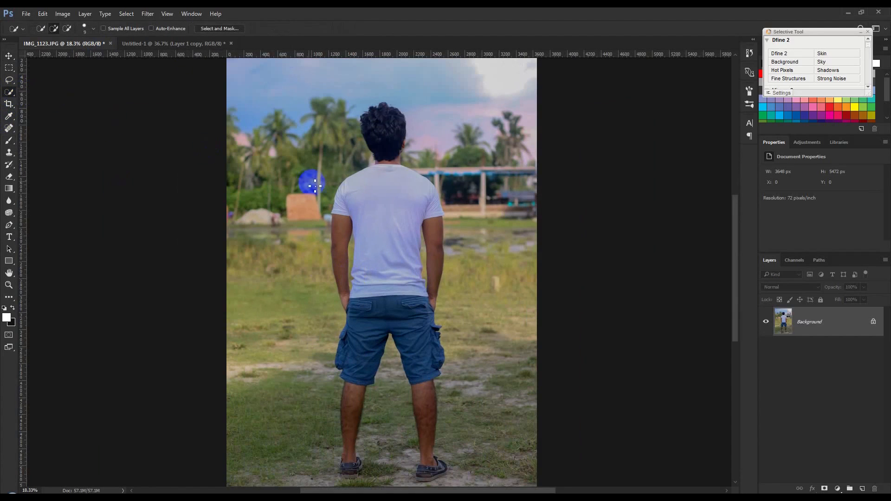
pyautogui.moveTo(388, 208); pyautogui.dragTo(369, 198)
pyautogui.scroll(8, 387, 154)
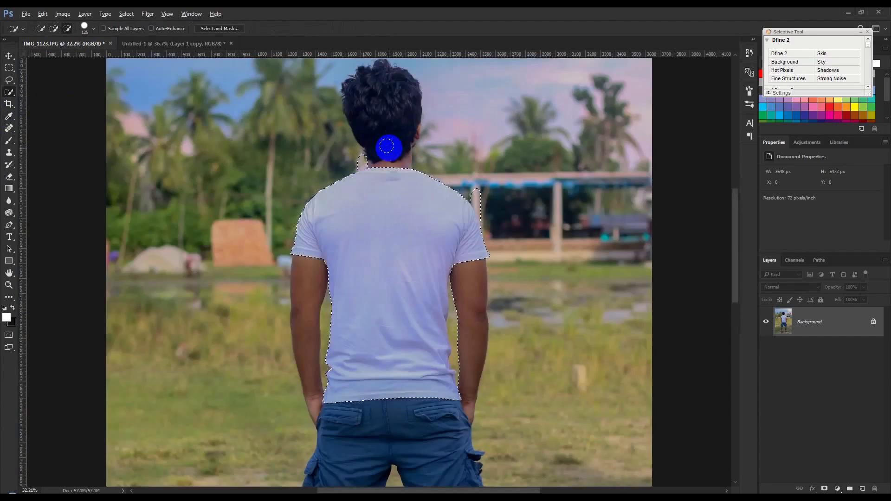
# Add the man's head and neck to the selection and remove the background spill beside his neck and right shoulder.
pyautogui.moveTo(388, 161); pyautogui.dragTo(392, 189)
pyautogui.scroll(2, 391, 195)
pyautogui.moveTo(388, 225)
pyautogui.mouseDown()
pyautogui.moveTo(376, 187)
pyautogui.moveTo(412, 182)
pyautogui.moveTo(396, 199)
pyautogui.mouseUp()
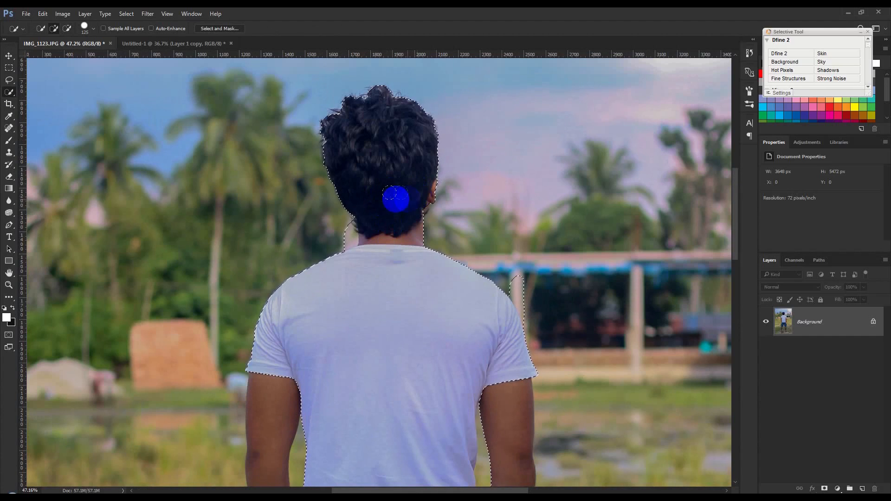
pyautogui.keyDown('alt'); pyautogui.click(342, 231); pyautogui.keyUp('alt')
pyautogui.click(363, 231)
pyautogui.keyDown('alt'); pyautogui.click(526, 282); pyautogui.keyUp('alt')
# Extend the selection over the man's arms and blue shorts.
pyautogui.moveTo(397, 281); pyautogui.dragTo(375, 130)
pyautogui.click(253, 177)
pyautogui.moveTo(251, 186)
pyautogui.mouseDown()
pyautogui.moveTo(261, 338)
pyautogui.moveTo(284, 394)
pyautogui.moveTo(300, 390)
pyautogui.mouseUp()
pyautogui.moveTo(359, 347)
pyautogui.mouseDown()
pyautogui.moveTo(346, 255)
pyautogui.moveTo(324, 199)
pyautogui.mouseUp()
pyautogui.click(357, 242)
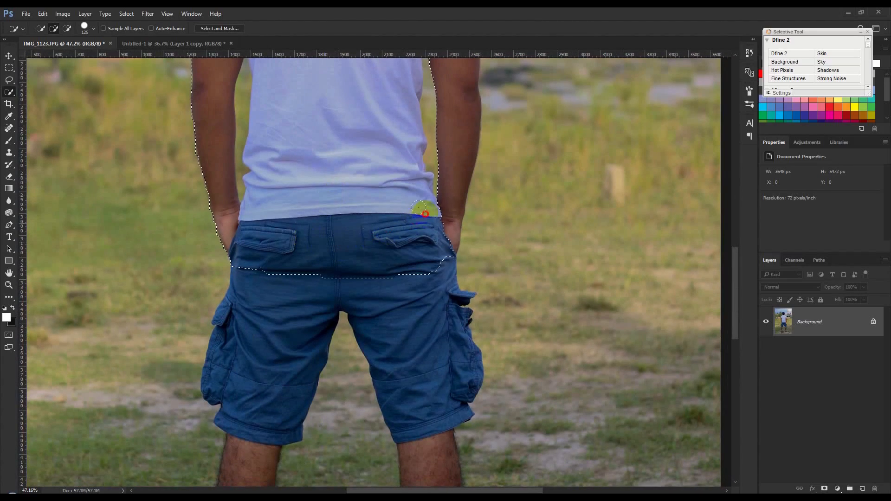
pyautogui.moveTo(365, 282); pyautogui.dragTo(396, 161)
# Add the man's legs and shoes to the selection and refine its edge around the left shoe sole.
pyautogui.moveTo(314, 160)
pyautogui.mouseDown()
pyautogui.moveTo(284, 259)
pyautogui.moveTo(280, 302)
pyautogui.mouseUp()
pyautogui.moveTo(465, 290)
pyautogui.mouseDown()
pyautogui.moveTo(460, 380)
pyautogui.moveTo(468, 359)
pyautogui.moveTo(459, 149)
pyautogui.moveTo(443, 279)
pyautogui.moveTo(418, 279)
pyautogui.moveTo(461, 215)
pyautogui.moveTo(456, 190)
pyautogui.moveTo(462, 309)
pyautogui.moveTo(452, 335)
pyautogui.mouseUp()
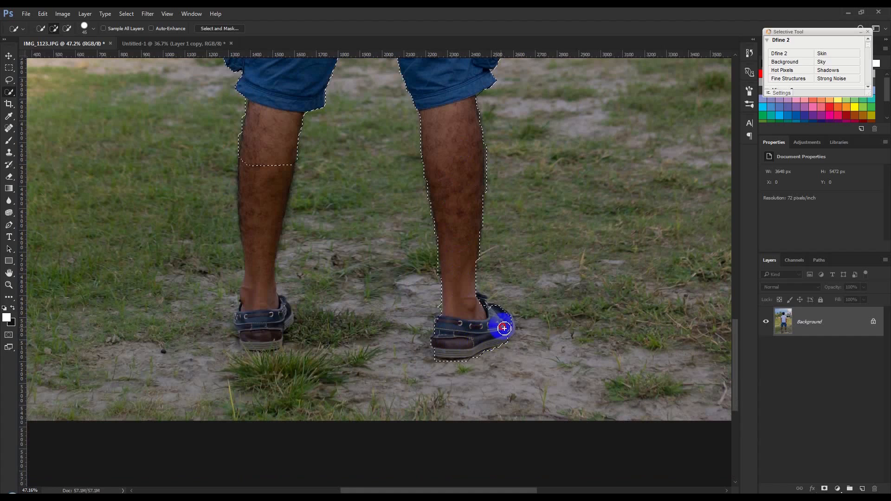
pyautogui.moveTo(510, 327)
pyautogui.mouseDown()
pyautogui.moveTo(502, 318)
pyautogui.moveTo(453, 352)
pyautogui.moveTo(430, 354)
pyautogui.moveTo(260, 333)
pyautogui.moveTo(285, 344)
pyautogui.moveTo(245, 286)
pyautogui.mouseUp()
pyautogui.moveTo(316, 434); pyautogui.dragTo(336, 377)
pyautogui.moveTo(349, 248); pyautogui.dragTo(366, 131)
pyautogui.moveTo(371, 360); pyautogui.dragTo(380, 397)
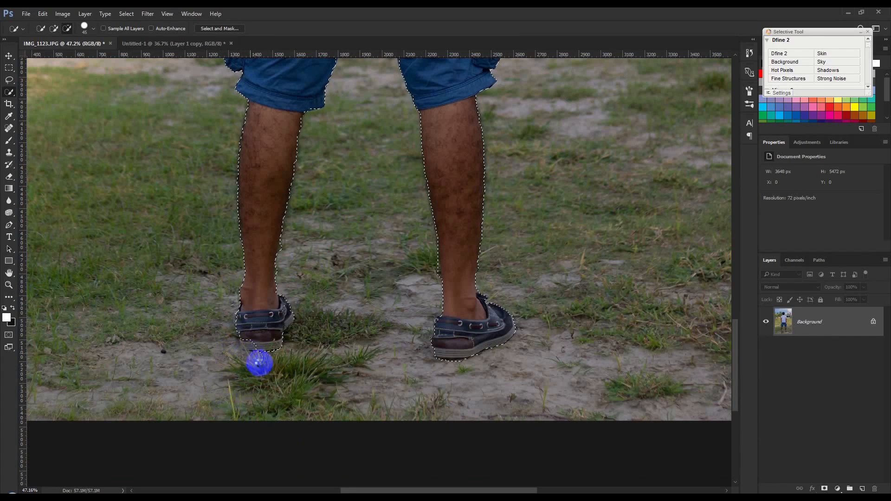
pyautogui.scroll(9, 229, 375)
pyautogui.moveTo(277, 311); pyautogui.dragTo(272, 301)
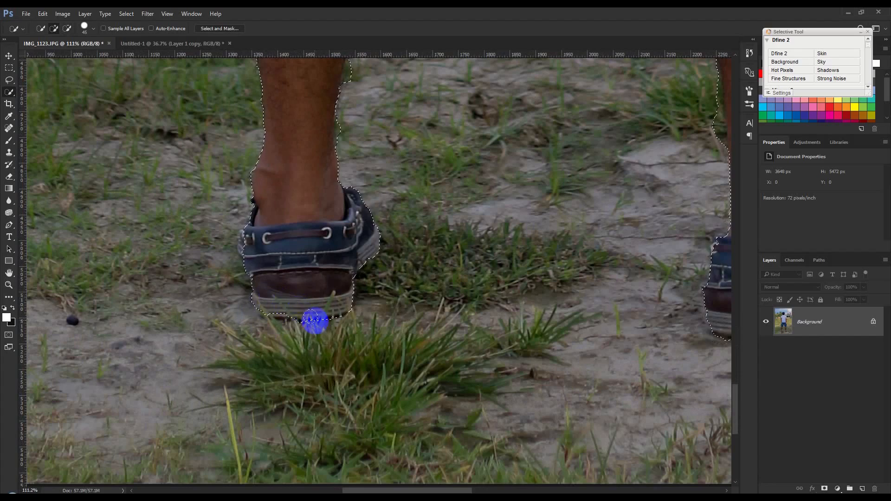
# Turn the selection into a layer mask that isolates the man and shift him slightly upward on the canvas.
pyautogui.scroll(-10, 315, 320)
pyautogui.scroll(-4, 317, 318)
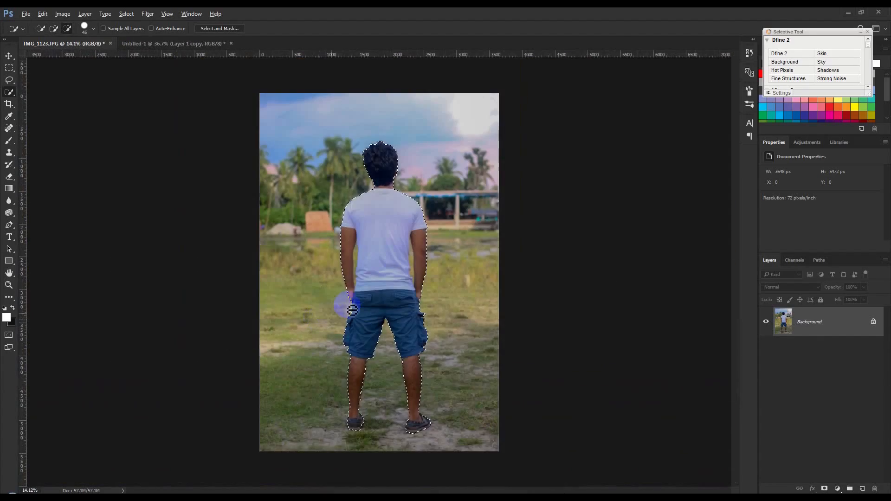
pyautogui.scroll(4, 346, 308)
pyautogui.scroll(-3, 346, 309)
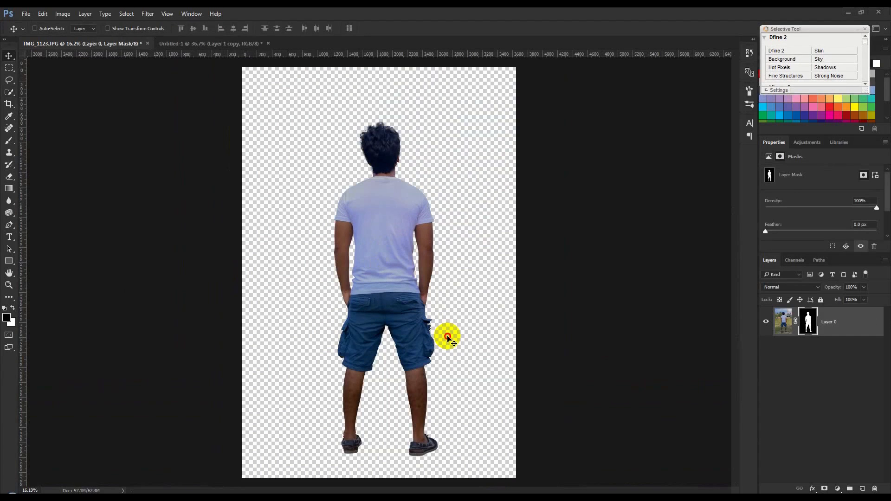
pyautogui.moveTo(399, 286)
pyautogui.mouseDown()
pyautogui.moveTo(392, 264)
pyautogui.moveTo(391, 272)
pyautogui.mouseUp()
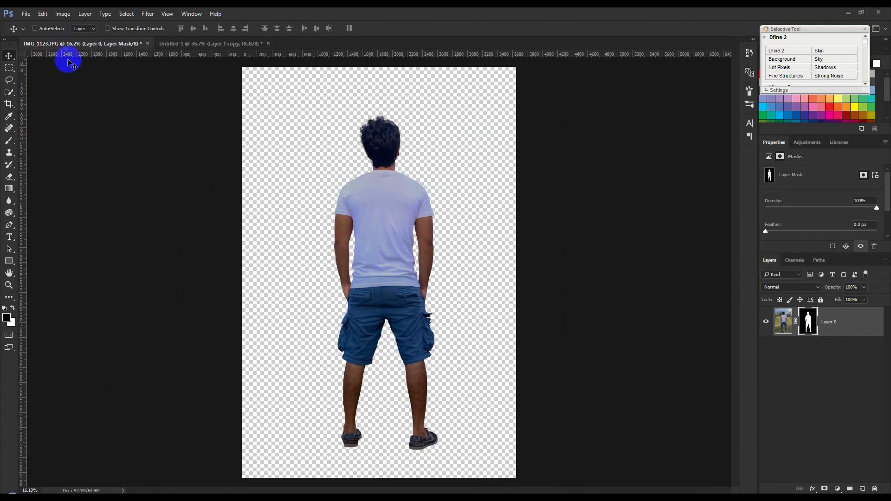
# Desaturate the cut-out man's image, not its mask, with Hue/Saturation, setting the saturation to -34.
pyautogui.click(62, 13)
pyautogui.click(76, 37)
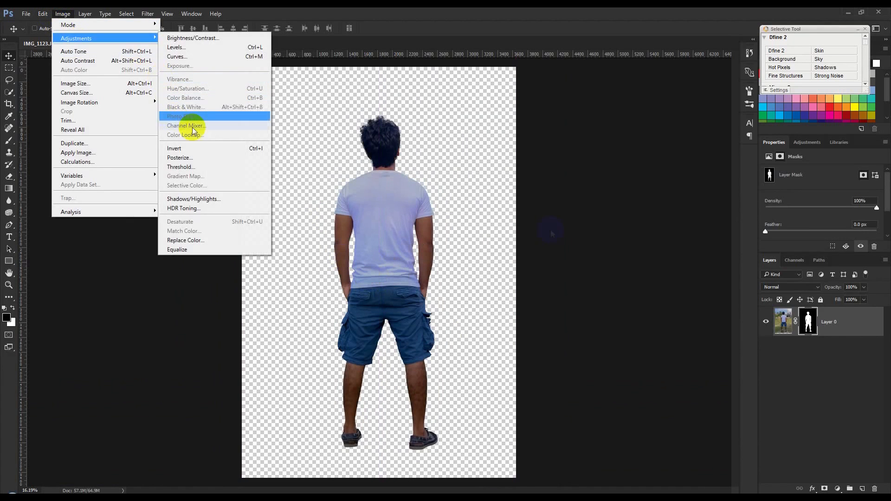
pyautogui.click(836, 326)
pyautogui.click(63, 14)
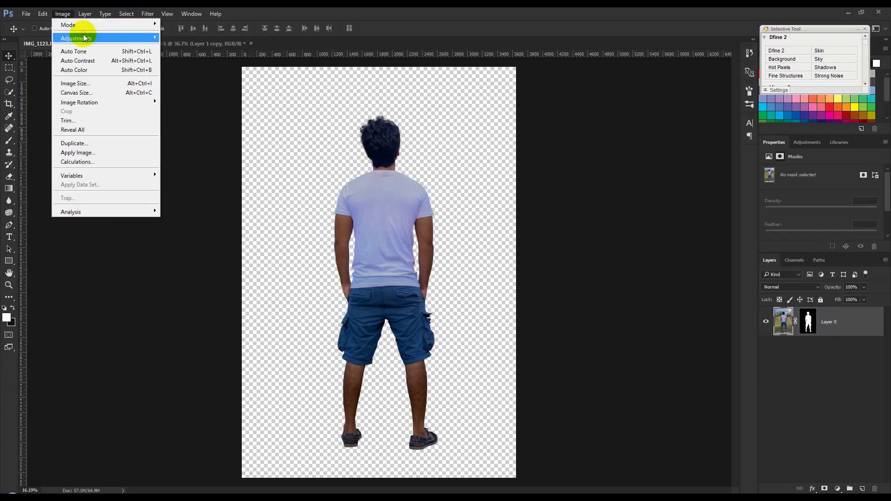
pyautogui.click(76, 37)
pyautogui.click(189, 89)
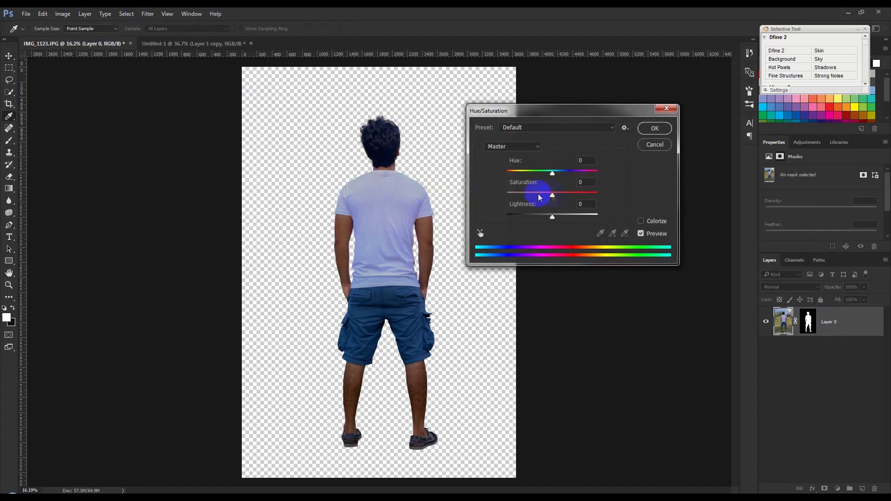
pyautogui.moveTo(553, 198); pyautogui.dragTo(537, 200)
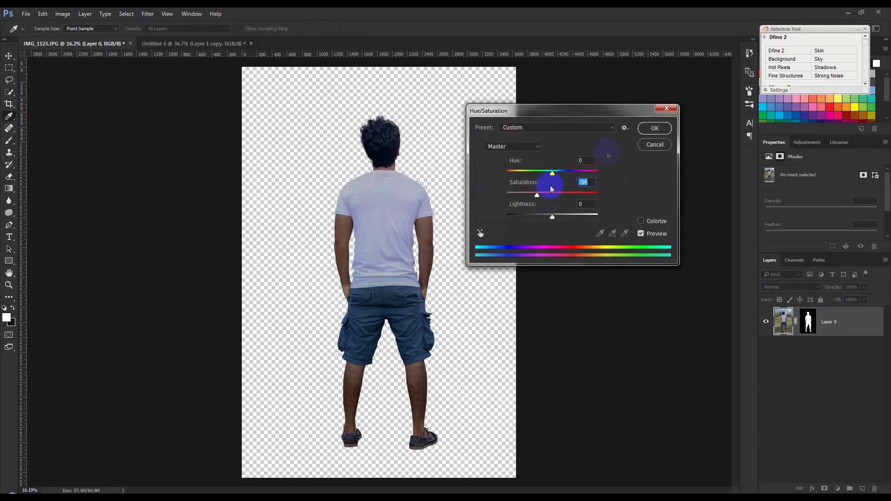
pyautogui.click(654, 129)
# Bring the masked man into the Untitled-1 composite as the topmost layer and collapse the BG group.
pyautogui.press('v')
pyautogui.moveTo(389, 300); pyautogui.dragTo(357, 224)
pyautogui.moveTo(854, 346); pyautogui.dragTo(849, 309)
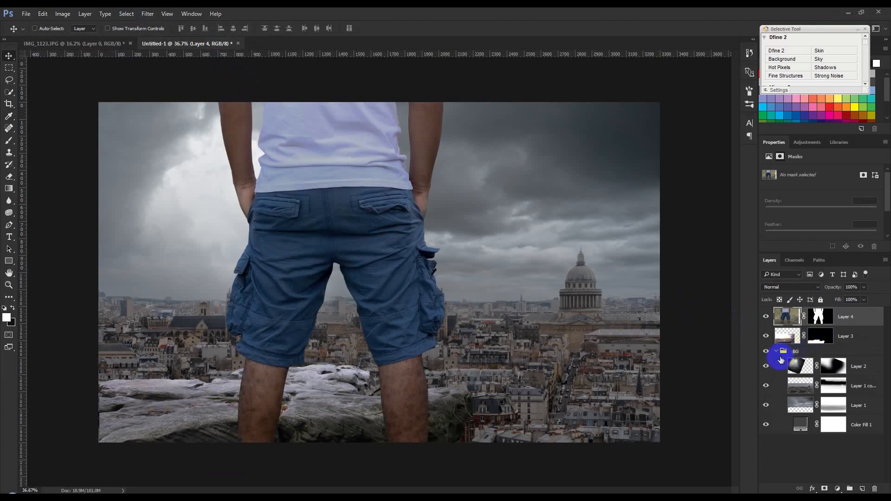
pyautogui.click(776, 353)
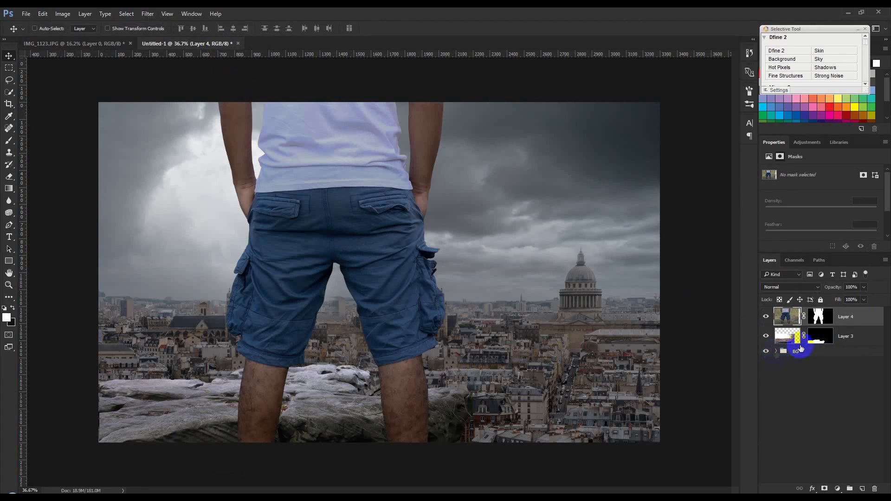
# Shift the rock ledge on Layer 3 slightly downward in the composite.
pyautogui.click(852, 338)
pyautogui.moveTo(434, 302); pyautogui.dragTo(437, 309)
pyautogui.moveTo(558, 337)
pyautogui.mouseDown()
pyautogui.moveTo(555, 357)
pyautogui.moveTo(554, 343)
pyautogui.mouseUp()
# Convert the man's layer to a smart object, scale it to 39.08% and stand him on the rock ledge.
pyautogui.rightClick(853, 318)
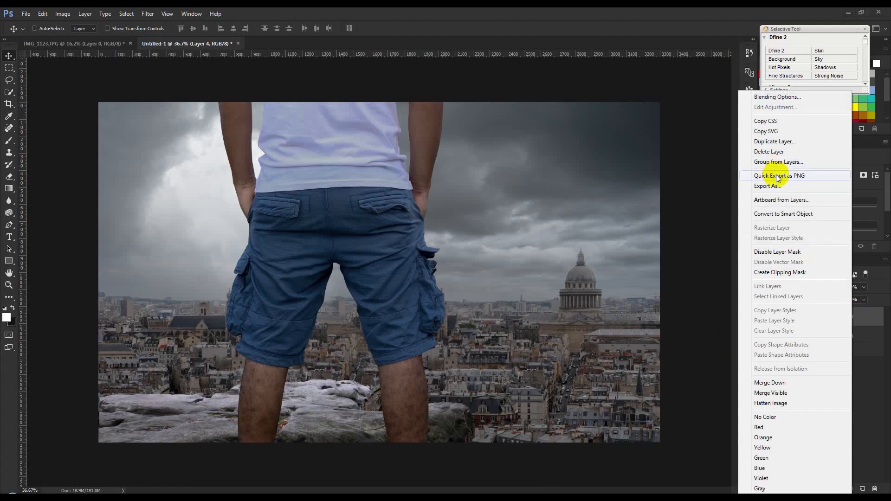
pyautogui.click(775, 213)
pyautogui.hotkey('ctrl', 't')
pyautogui.moveTo(134, 30); pyautogui.dragTo(100, 54)
pyautogui.moveTo(338, 149); pyautogui.dragTo(253, 268)
pyautogui.moveTo(293, 157); pyautogui.dragTo(344, 114)
pyautogui.moveTo(269, 179); pyautogui.dragTo(235, 202)
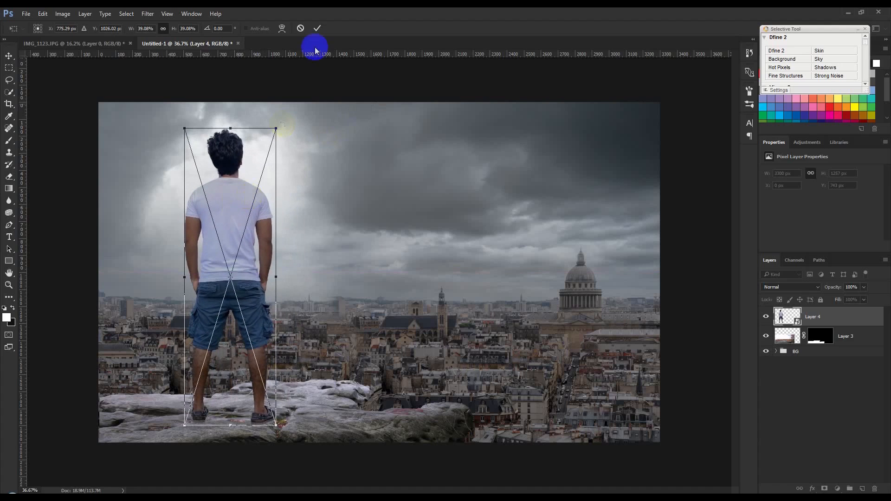
pyautogui.click(319, 30)
# Scale the bright cloud glow on Layer 2 to about 72% behind the man's head and reduce its opacity to 67%.
pyautogui.click(775, 356)
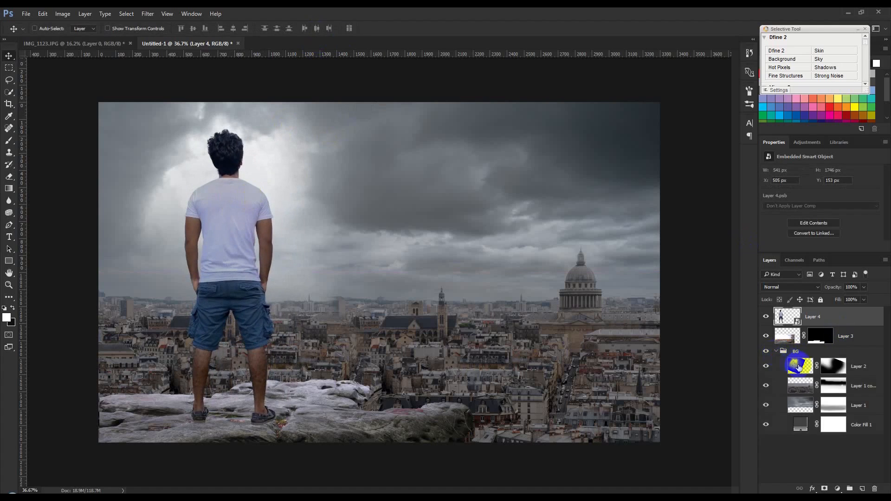
pyautogui.click(798, 366)
pyautogui.moveTo(338, 248); pyautogui.dragTo(343, 215)
pyautogui.hotkey('ctrl', 't')
pyautogui.moveTo(503, 426); pyautogui.dragTo(360, 307)
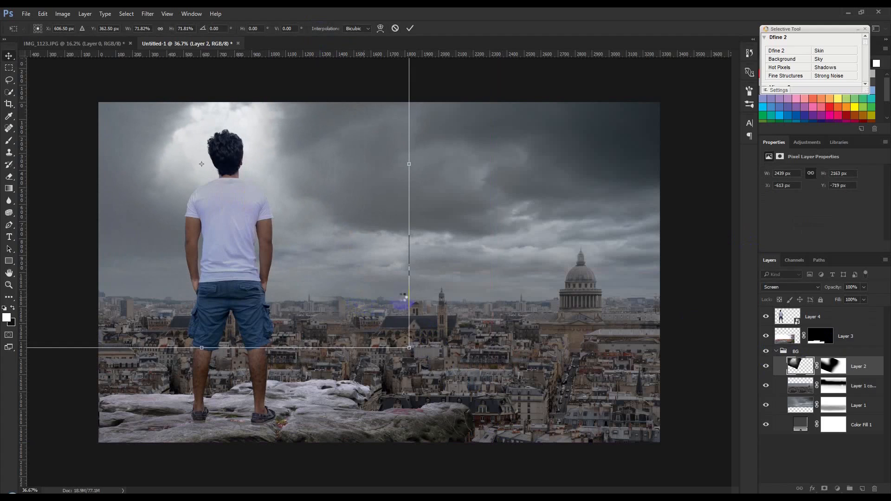
pyautogui.press('Return')
pyautogui.moveTo(831, 290); pyautogui.dragTo(821, 290)
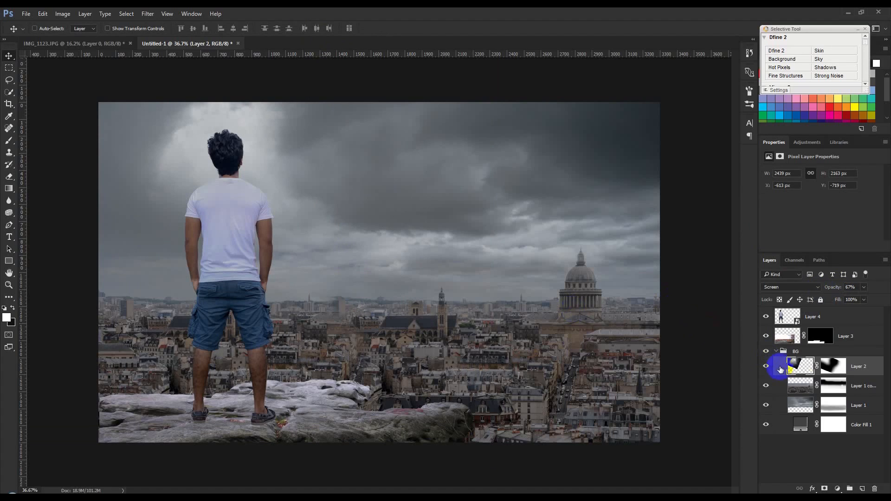
# Stretch the stormy sky on Layer 1 upward past the canvas edge to a height of 1510 px.
pyautogui.click(859, 408)
pyautogui.hotkey('ctrl', 't')
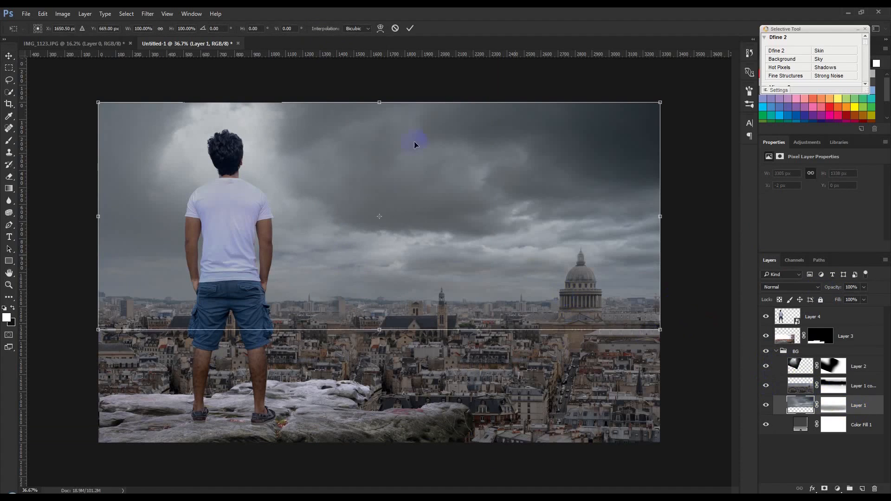
pyautogui.moveTo(379, 101); pyautogui.dragTo(385, 72)
pyautogui.doubleClick(396, 124)
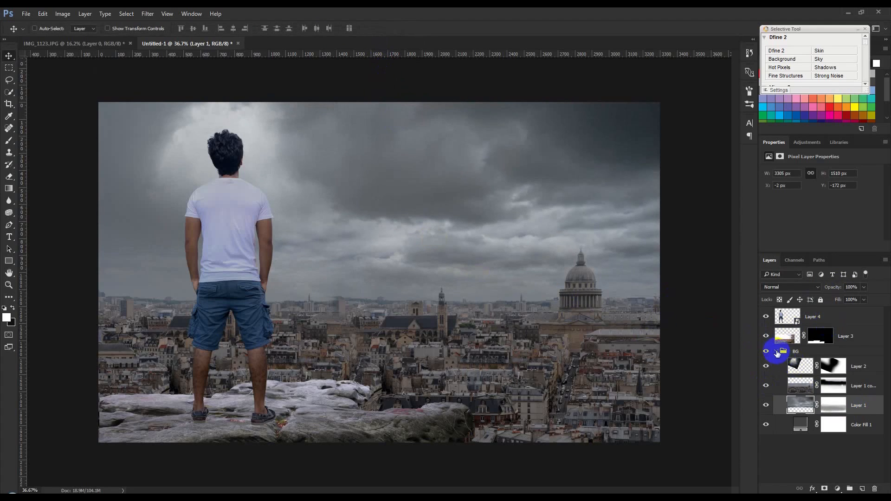
# Try flipping the man horizontally on the rock ledge.
pyautogui.click(816, 316)
pyautogui.moveTo(409, 239); pyautogui.dragTo(378, 256)
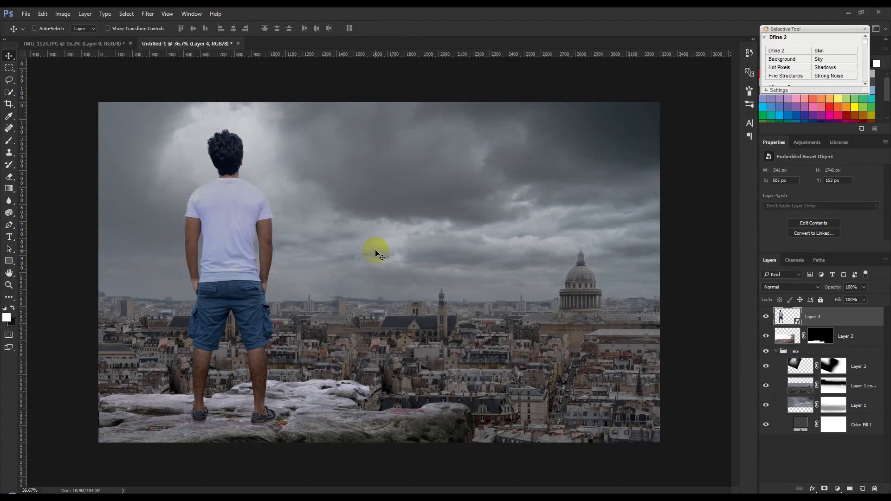
pyautogui.hotkey('ctrl', 't')
pyautogui.rightClick(268, 263)
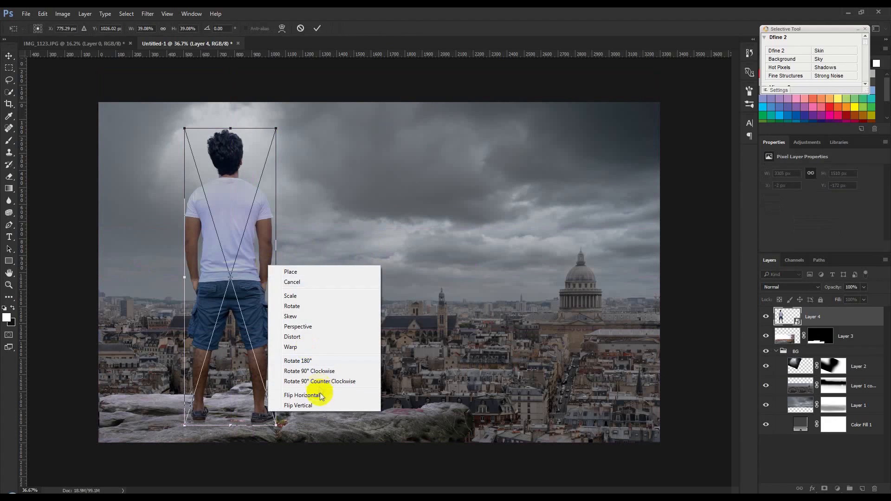
pyautogui.click(319, 395)
pyautogui.click(299, 29)
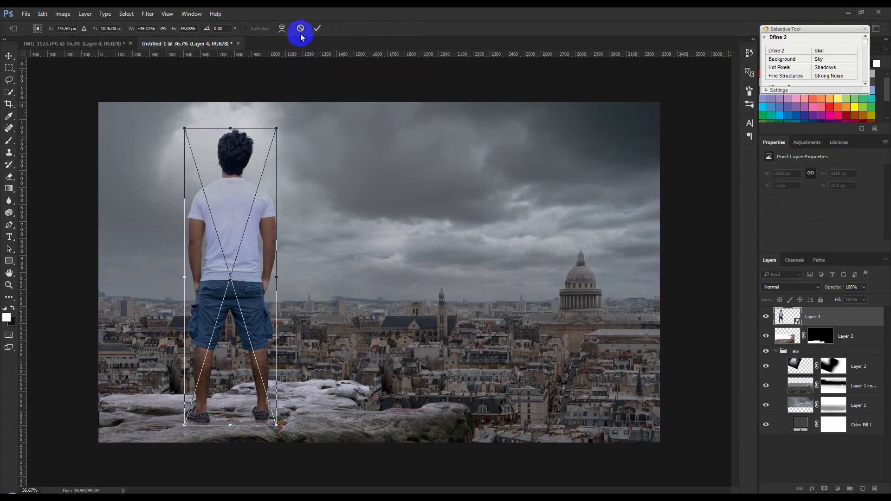
pyautogui.scroll(1, 322, 281)
pyautogui.scroll(-1, 322, 283)
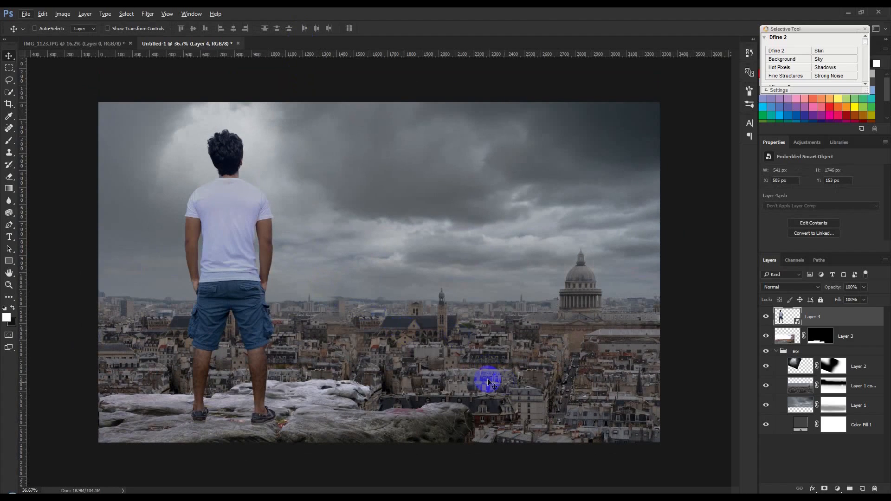
# Collapse the BG group and add a new empty layer directly above it.
pyautogui.click(777, 352)
pyautogui.click(778, 351)
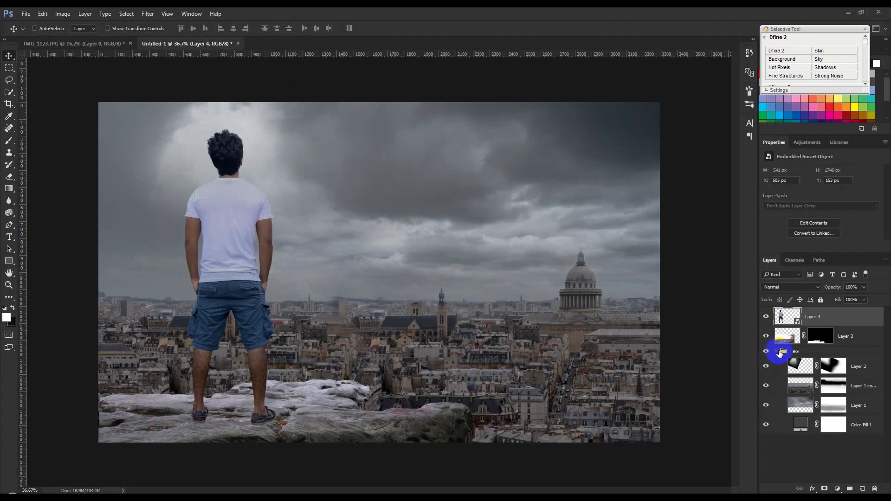
pyautogui.click(782, 353)
pyautogui.click(776, 352)
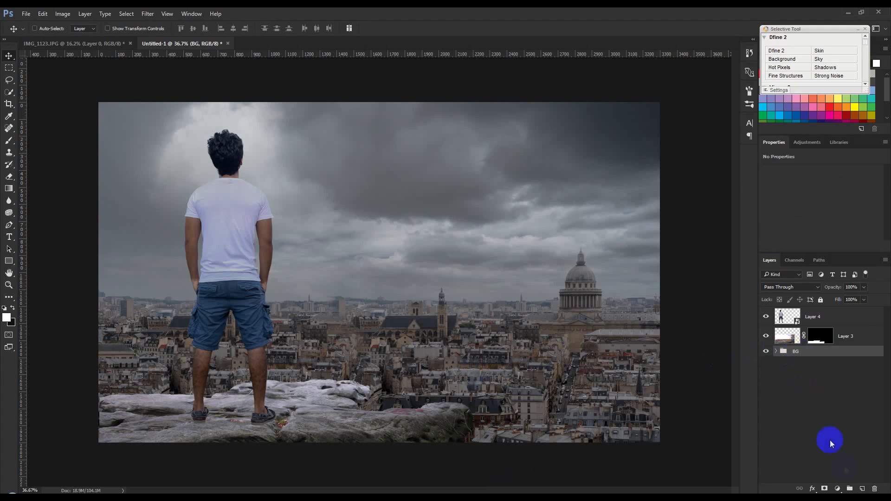
pyautogui.click(864, 488)
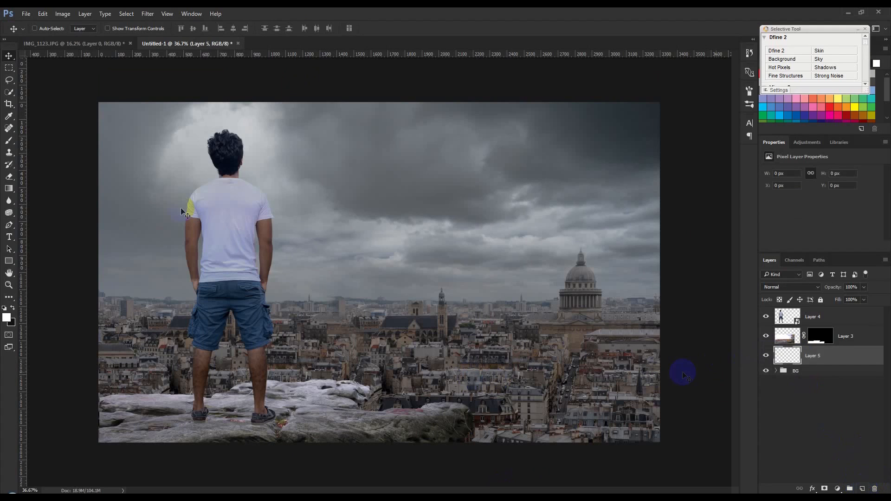
# Darken the lower part of the city on the new layer with dark-to-transparent linear gradients rising from the canvas's bottom edge.
pyautogui.click(9, 188)
pyautogui.click(68, 28)
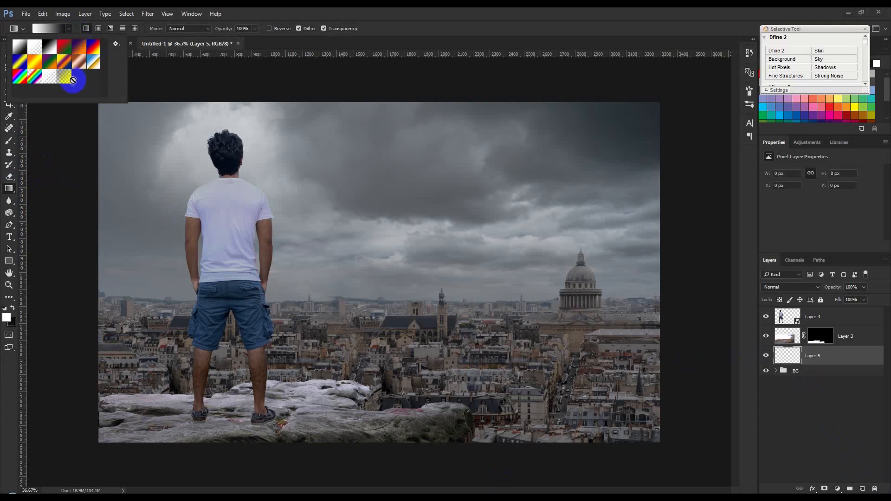
pyautogui.click(67, 82)
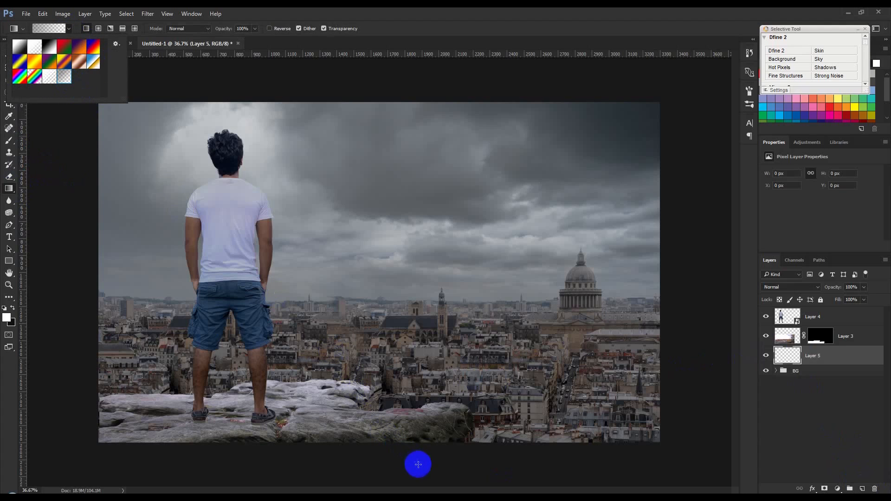
pyautogui.moveTo(416, 451); pyautogui.dragTo(405, 331)
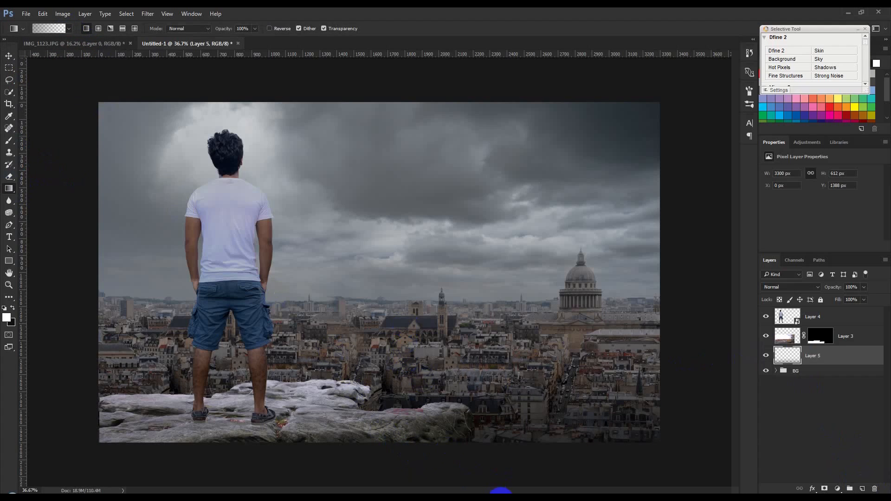
pyautogui.moveTo(457, 448); pyautogui.dragTo(438, 309)
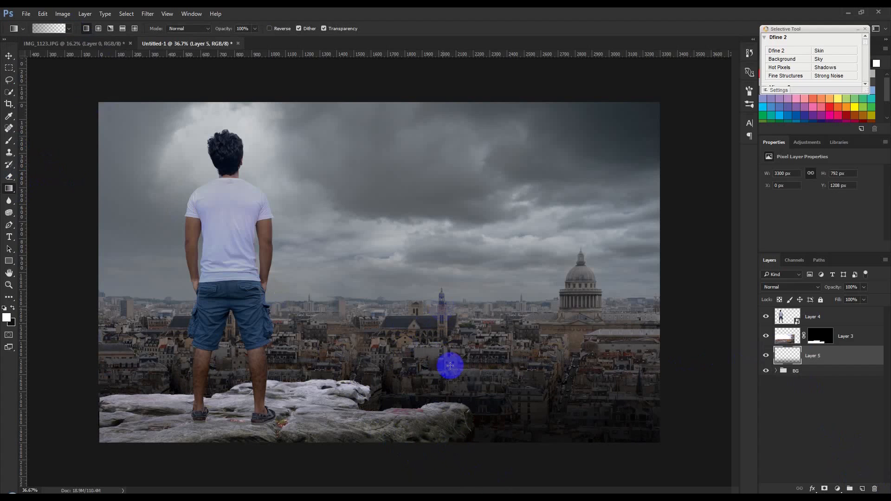
pyautogui.moveTo(378, 465); pyautogui.dragTo(379, 324)
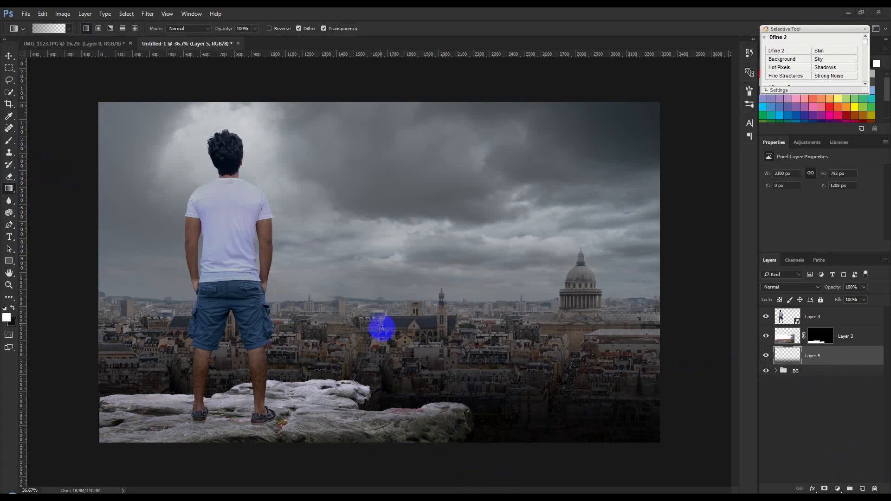
# Reduce the opacity of the dark gradient layer to 43%.
pyautogui.moveTo(820, 289); pyautogui.dragTo(812, 289)
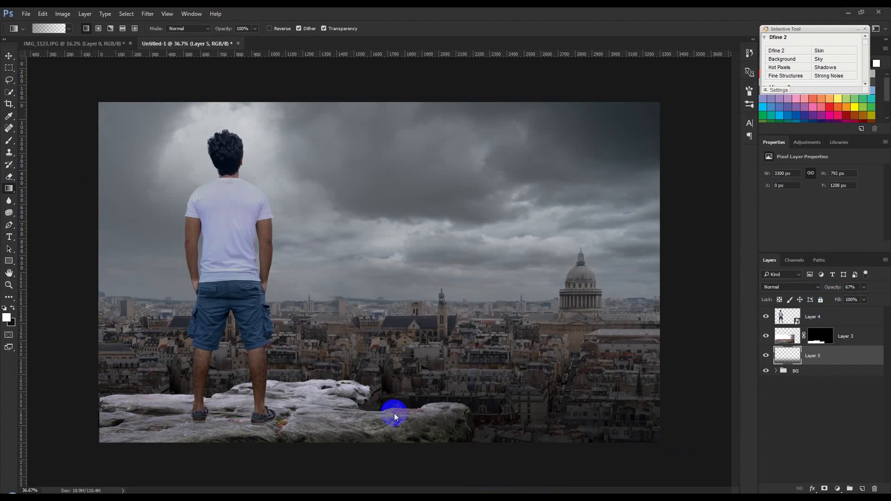
pyautogui.moveTo(392, 410); pyautogui.dragTo(460, 414)
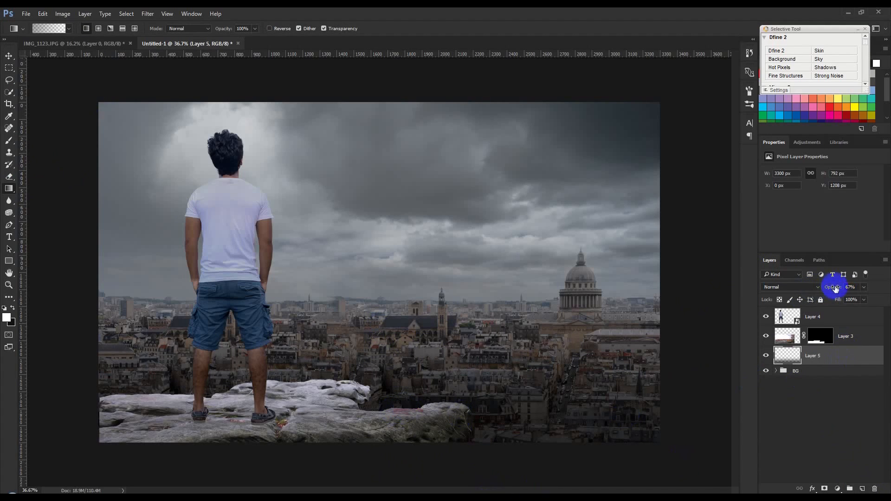
pyautogui.moveTo(824, 288); pyautogui.dragTo(824, 288)
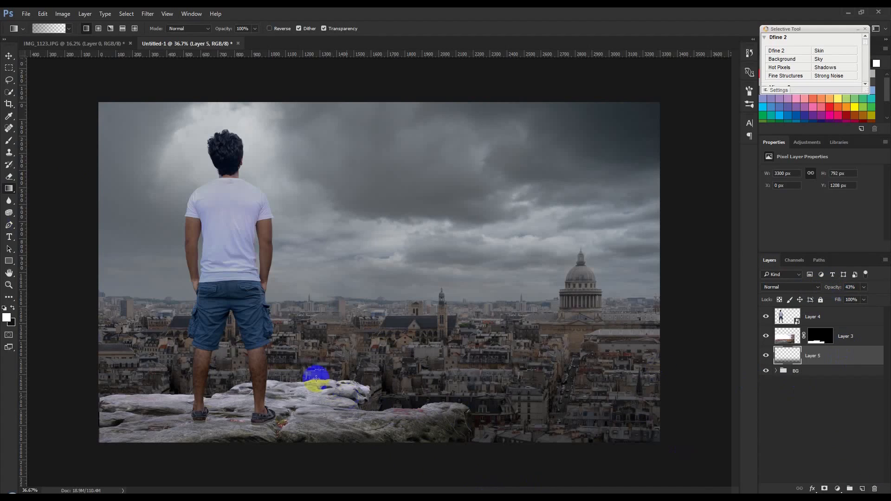
pyautogui.click(13, 69)
pyautogui.click(13, 60)
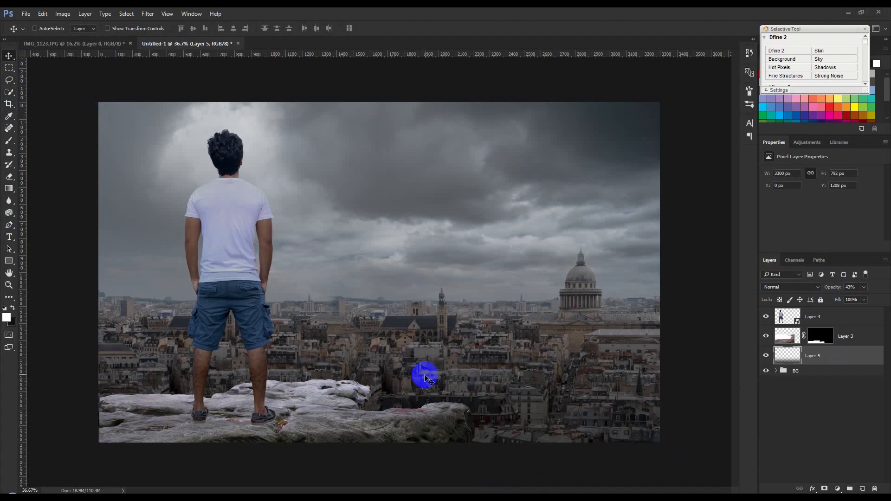
pyautogui.moveTo(420, 378); pyautogui.dragTo(406, 378)
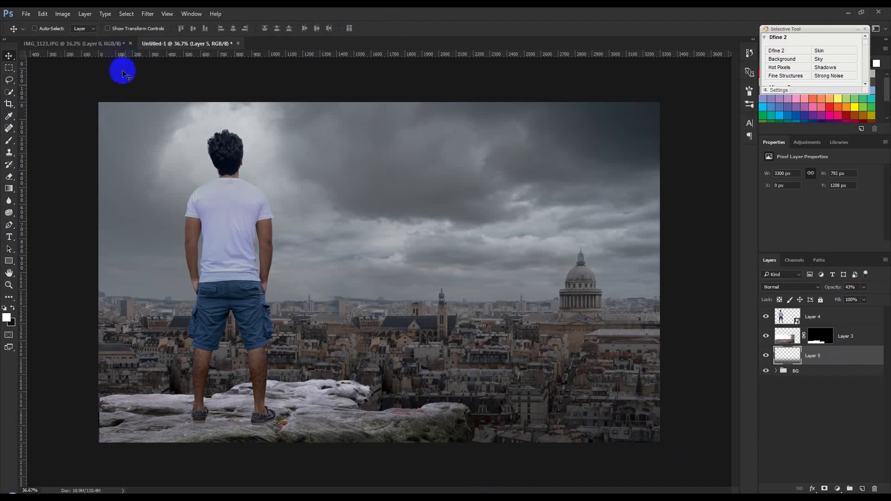
# Save the cut-out man's source document as IMG_1123.psd and close it.
pyautogui.click(112, 47)
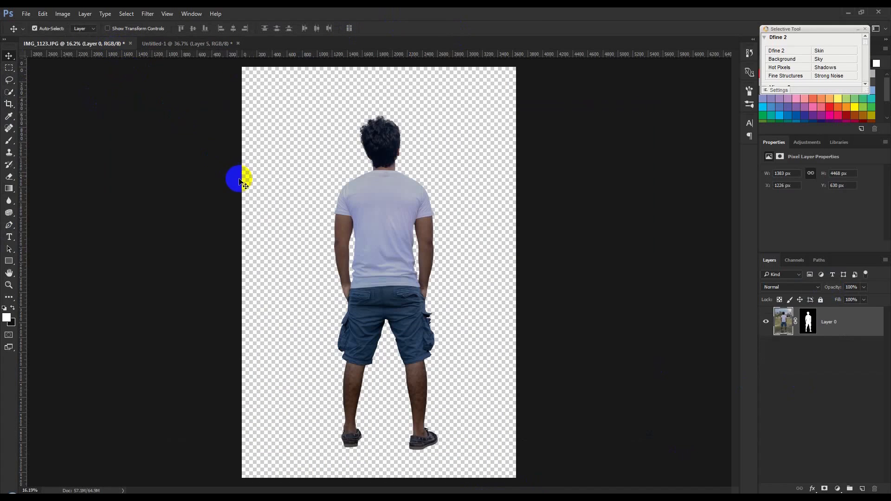
pyautogui.hotkey('ctrl', 's')
pyautogui.click(812, 479)
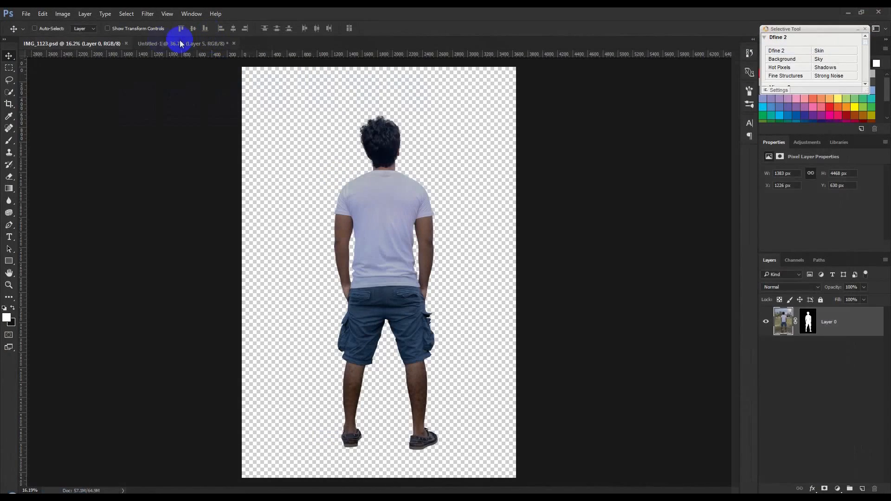
pyautogui.click(126, 43)
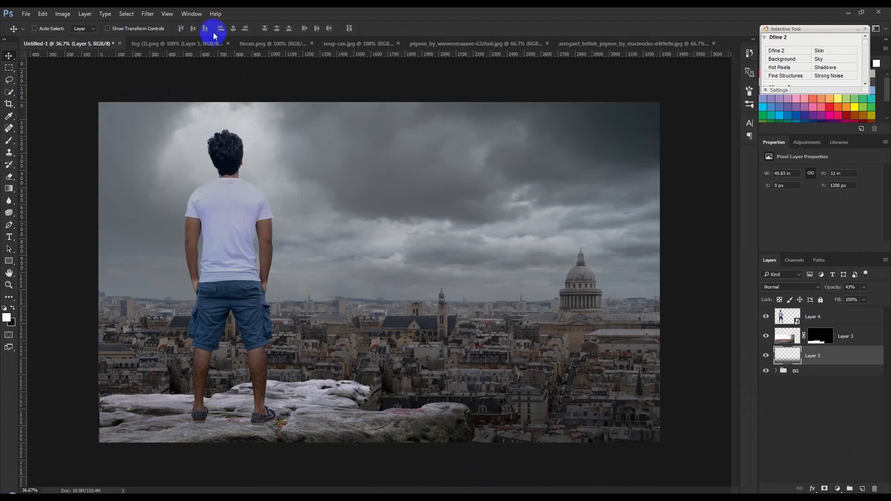
# Look through the open stock images of fog, tin cans, soup can and two pigeons for material to add.
pyautogui.click(208, 43)
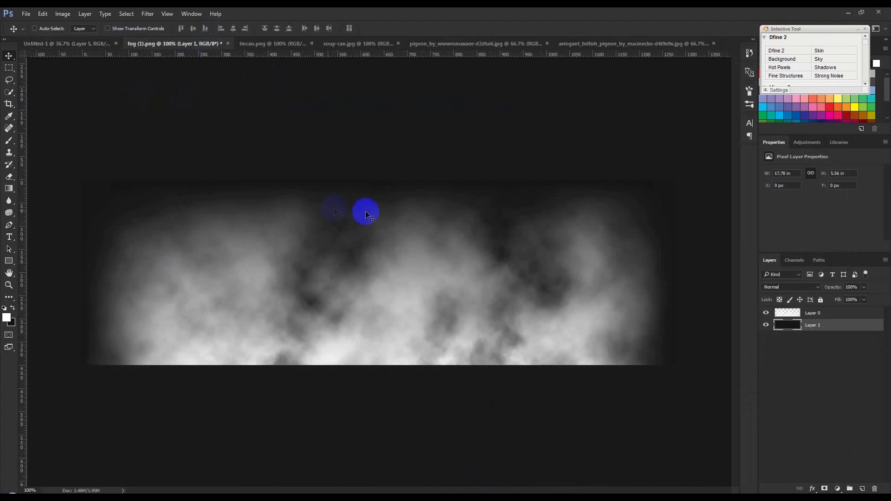
pyautogui.click(281, 45)
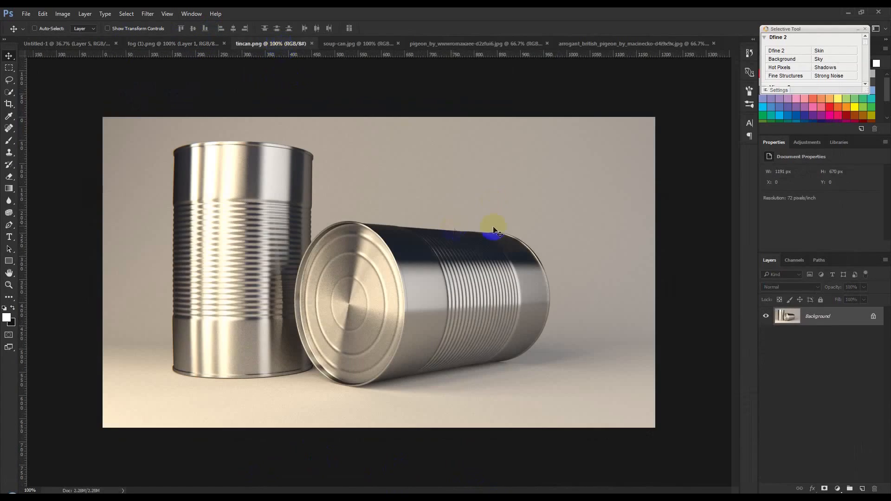
pyautogui.click(370, 44)
pyautogui.click(496, 43)
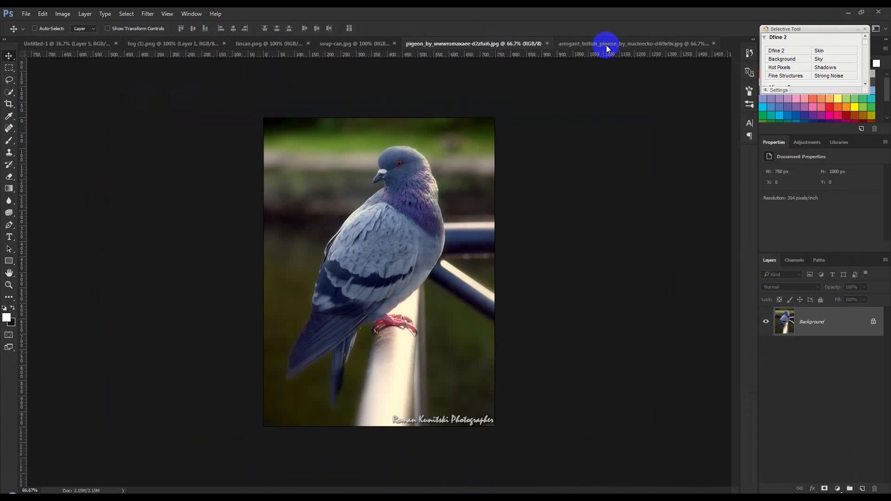
pyautogui.click(607, 45)
pyautogui.click(505, 44)
pyautogui.click(596, 44)
pyautogui.click(333, 44)
# Copy the white fog layer (Layer 0) from fog (1).png into the composite, directly below the rock layer.
pyautogui.click(188, 44)
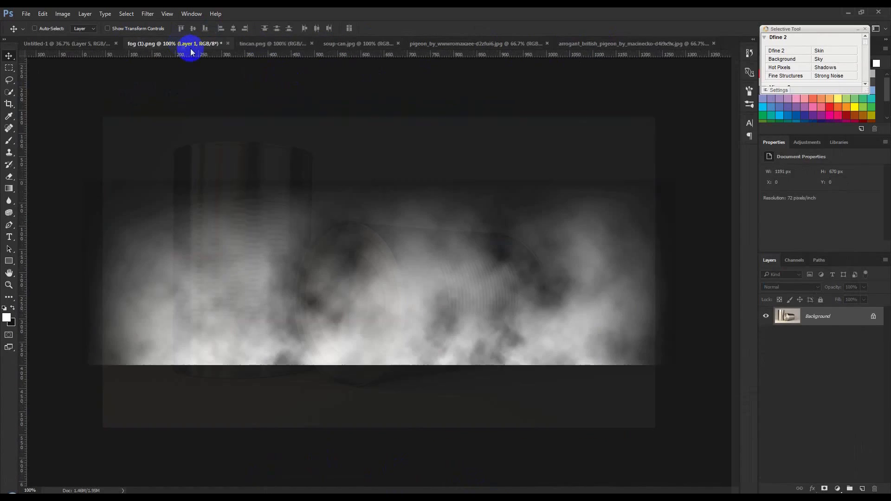
pyautogui.click(809, 313)
pyautogui.moveTo(505, 305); pyautogui.dragTo(263, 383)
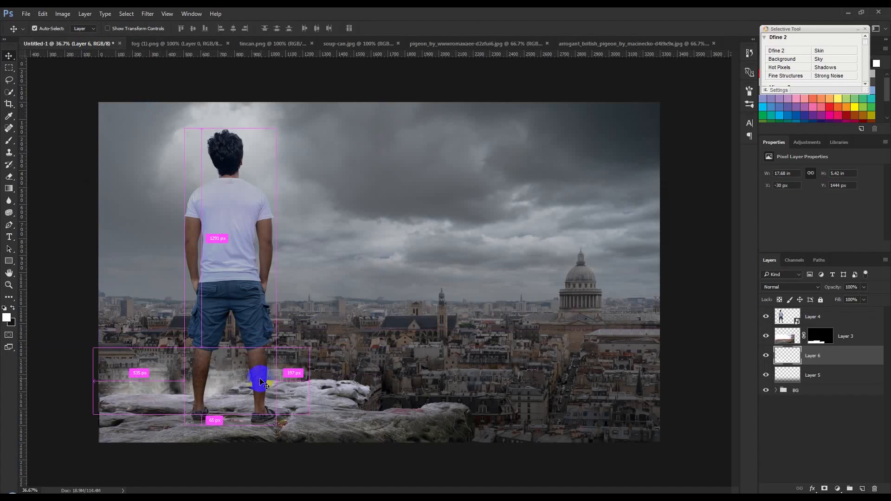
# Scale the fog up to about 47 in wide, tilt it slightly clockwise, and spread it over the lower city behind the rock.
pyautogui.hotkey('ctrl', 't')
pyautogui.moveTo(311, 413); pyautogui.dragTo(601, 414)
pyautogui.moveTo(63, 316); pyautogui.dragTo(26, 301)
pyautogui.moveTo(367, 265)
pyautogui.mouseDown()
pyautogui.moveTo(379, 268)
pyautogui.moveTo(366, 251)
pyautogui.mouseUp()
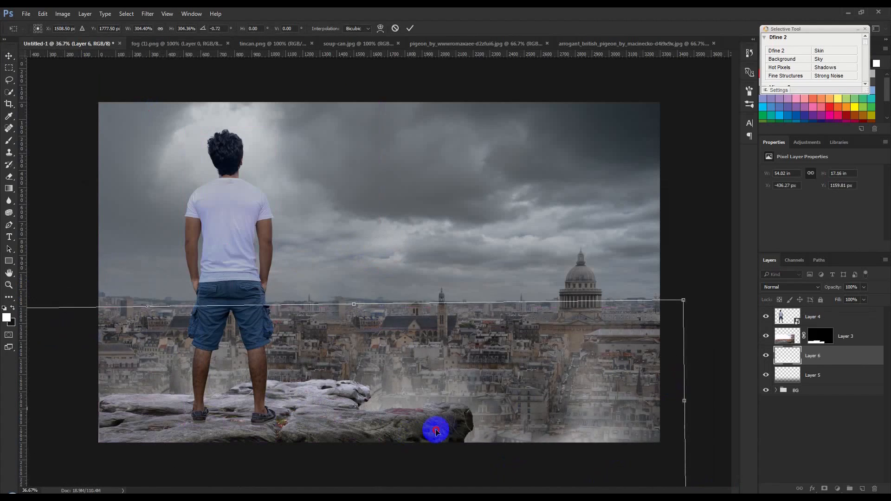
pyautogui.moveTo(438, 430); pyautogui.dragTo(453, 420)
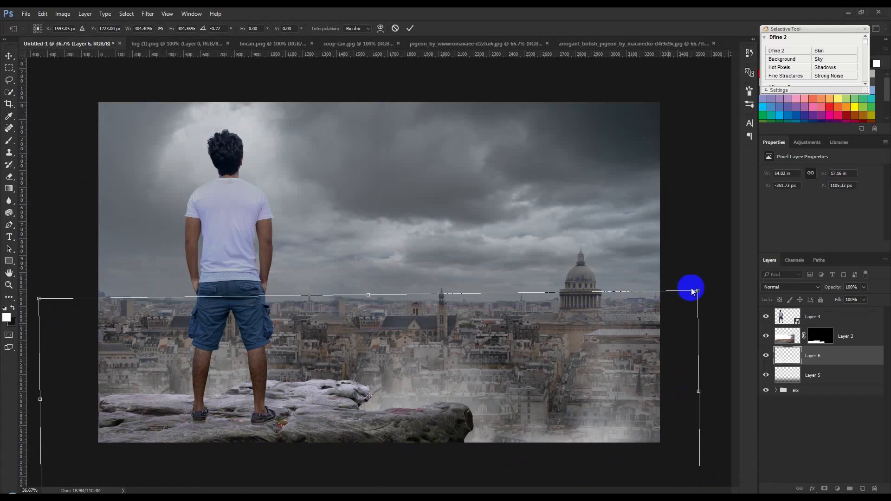
pyautogui.moveTo(693, 288); pyautogui.dragTo(617, 358)
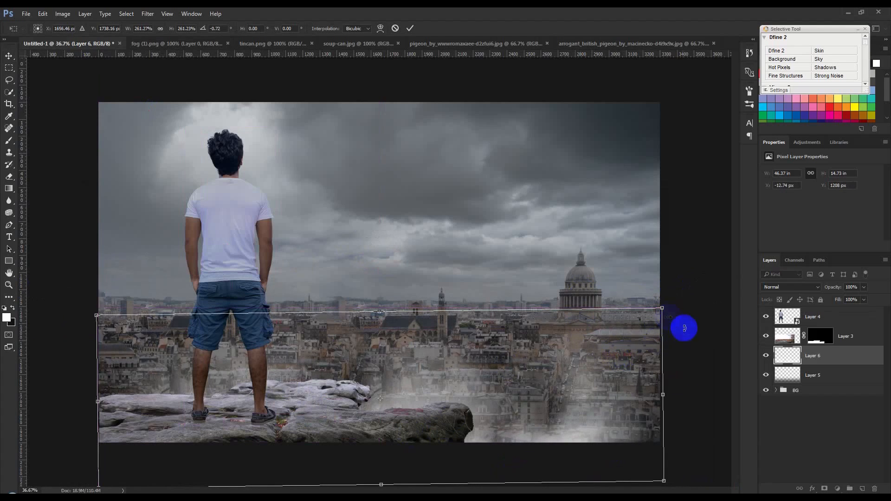
pyautogui.moveTo(662, 310); pyautogui.dragTo(658, 309)
pyautogui.moveTo(103, 400); pyautogui.dragTo(79, 397)
pyautogui.moveTo(213, 299); pyautogui.dragTo(213, 278)
pyautogui.moveTo(422, 447); pyautogui.dragTo(400, 426)
pyautogui.press('Return')
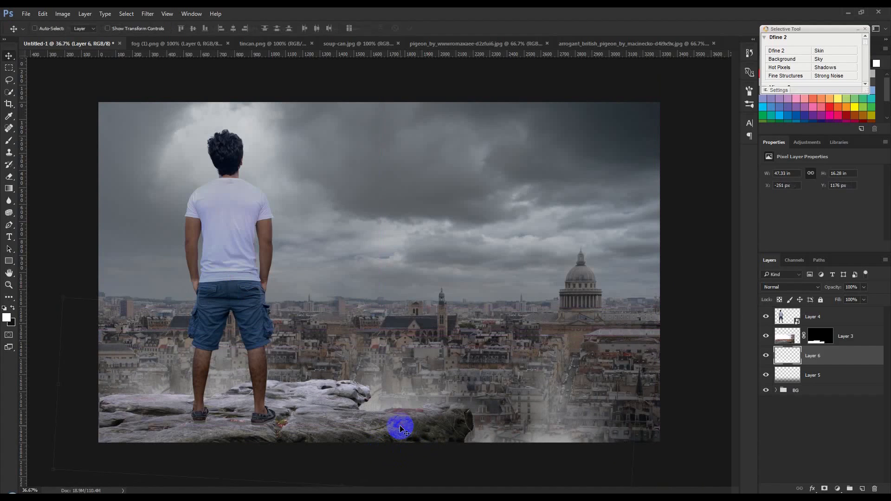
# Set the opacity of the dark gradient layer (Layer 5) to 63%.
pyautogui.click(826, 375)
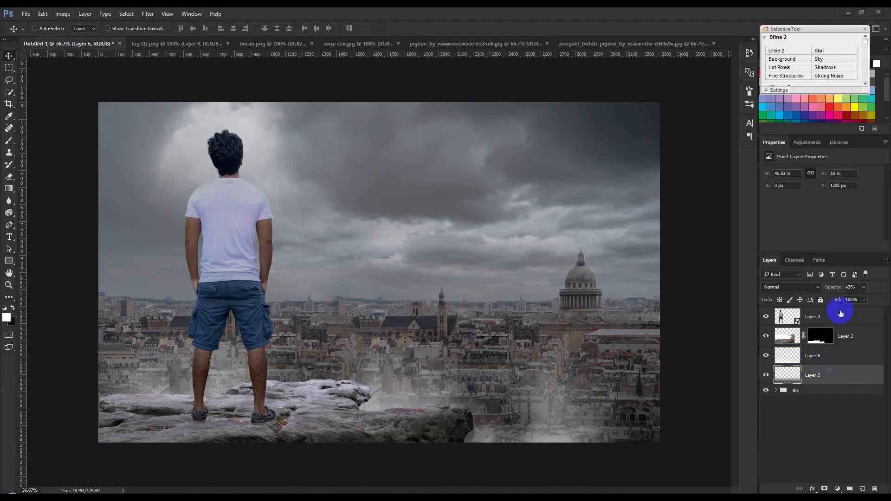
pyautogui.moveTo(836, 289); pyautogui.dragTo(831, 353)
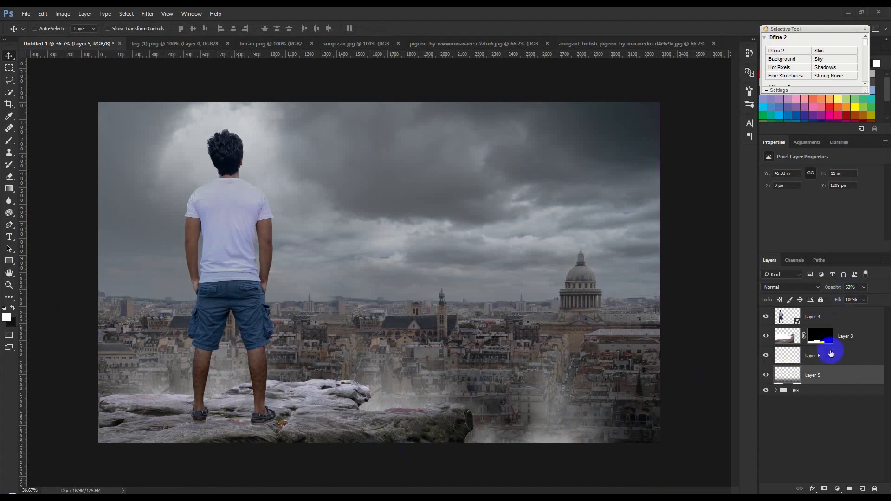
# Apply a Gaussian Blur with a 1.1 pixel radius to the city layer, Layer 1 copy, inside the BG group.
pyautogui.click(779, 389)
pyautogui.click(802, 430)
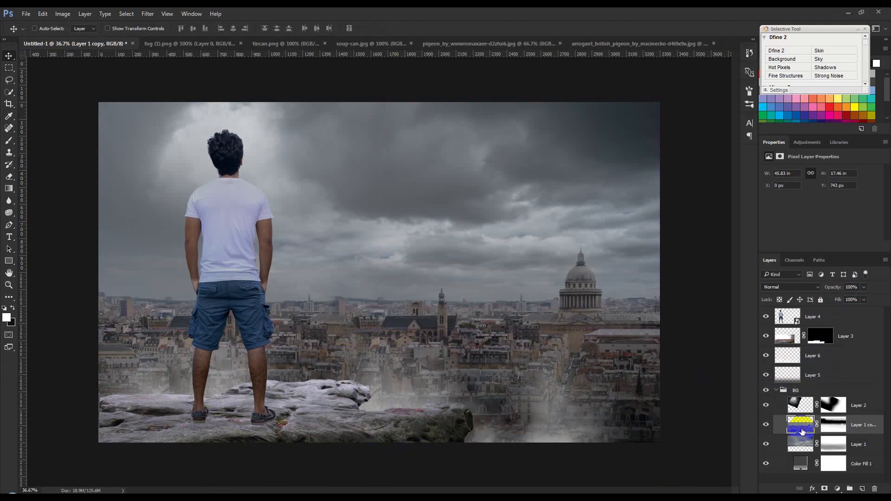
pyautogui.click(593, 395)
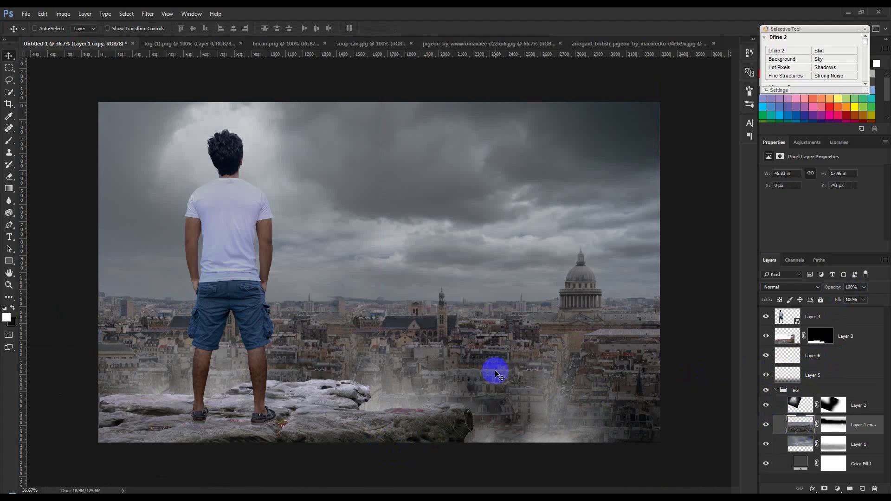
pyautogui.click(148, 14)
pyautogui.moveTo(196, 121)
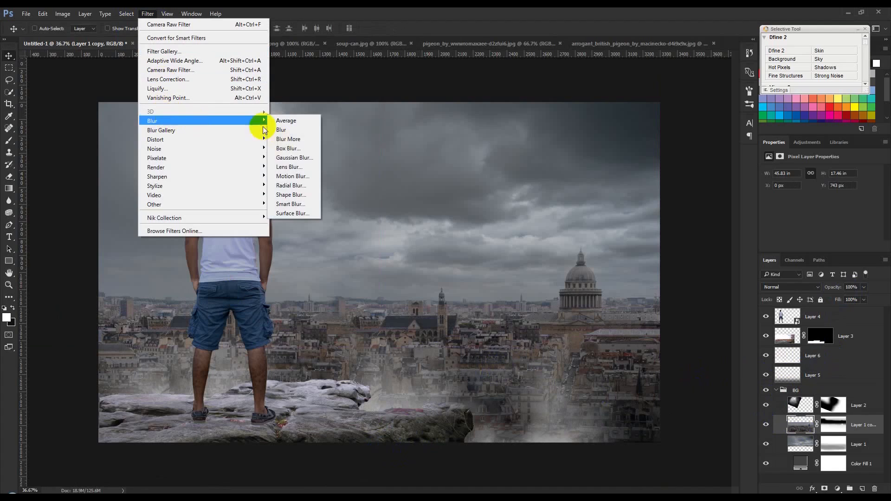
pyautogui.click(294, 158)
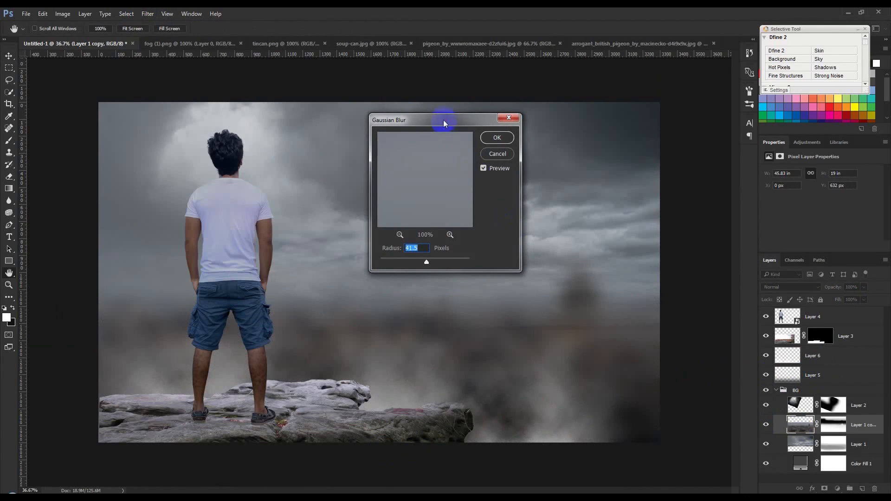
pyautogui.moveTo(443, 122); pyautogui.dragTo(548, 115)
pyautogui.moveTo(530, 254); pyautogui.dragTo(495, 255)
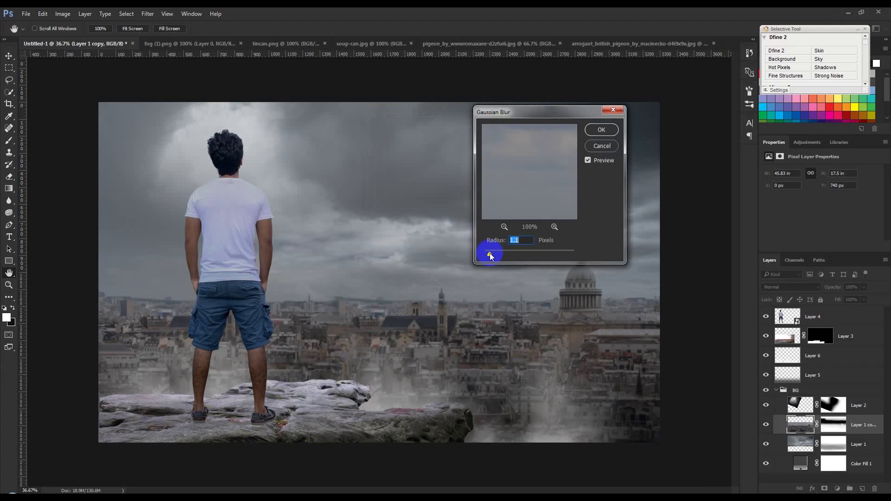
pyautogui.click(601, 130)
pyautogui.press('v')
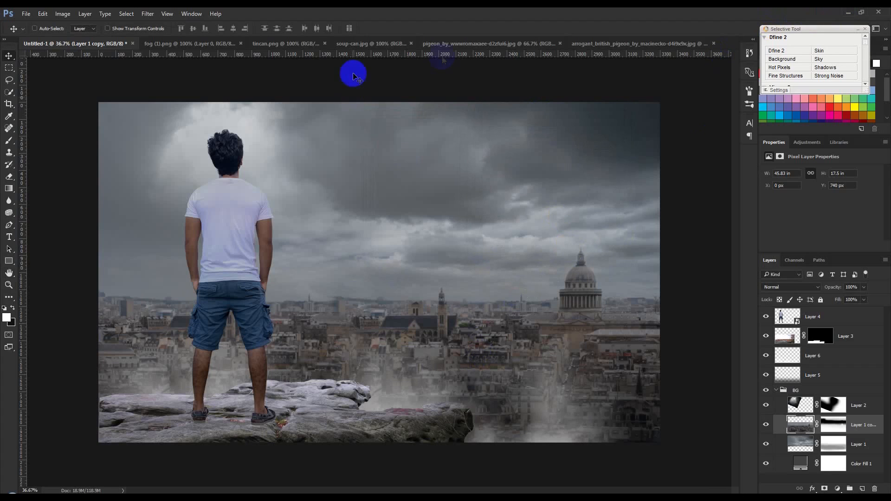
# Close the fog (1).png document without saving its changes.
pyautogui.click(614, 44)
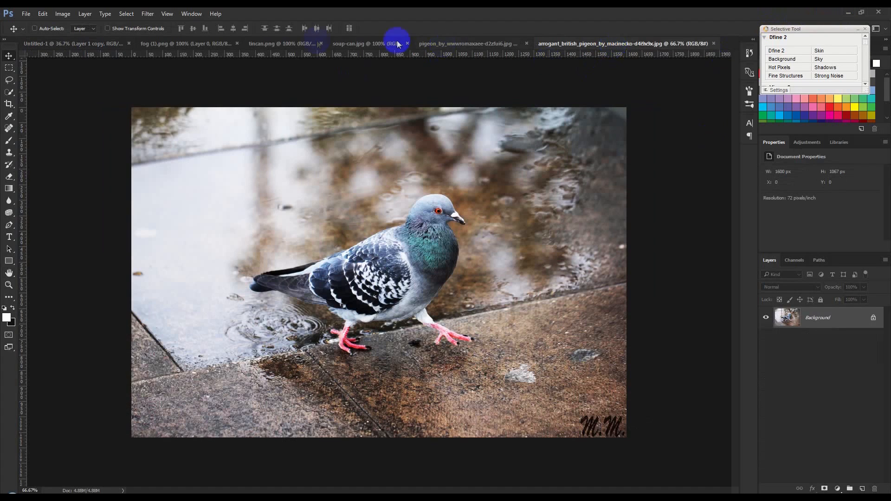
pyautogui.click(201, 45)
pyautogui.click(239, 43)
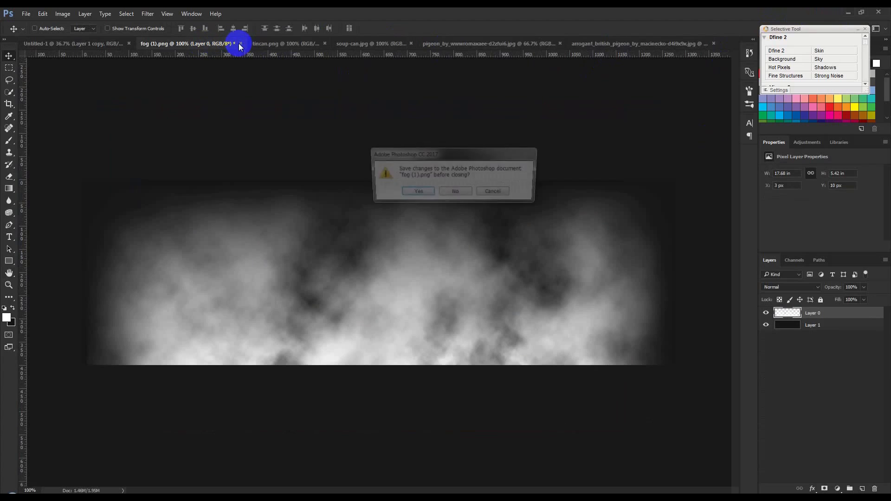
pyautogui.click(454, 193)
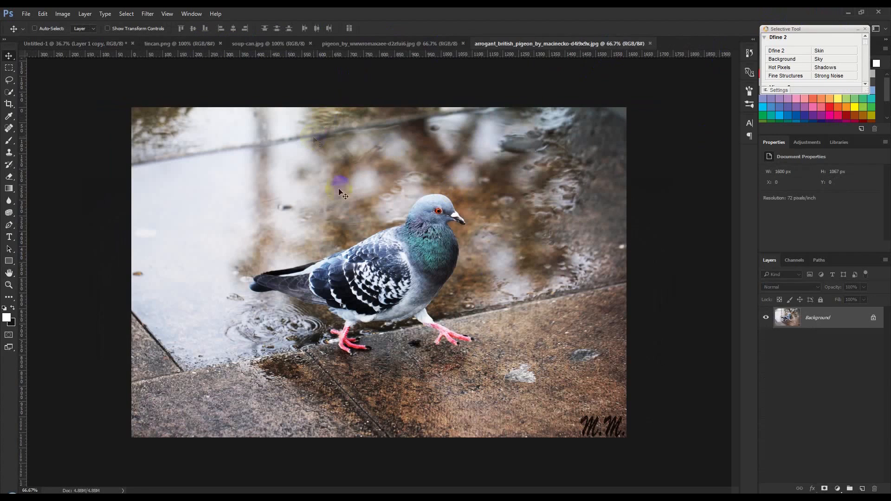
# Cut out the walking pigeon on the wet pavement by tracing it with the Pen tool and adding a layer mask.
pyautogui.click(412, 43)
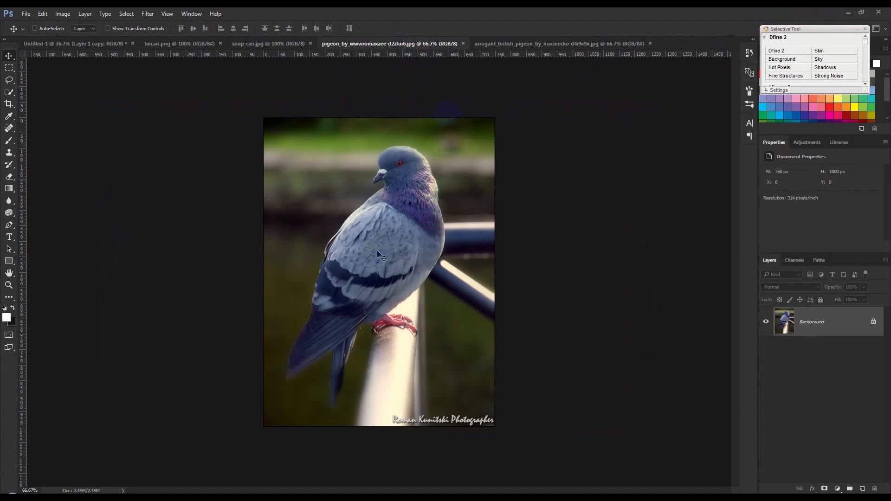
pyautogui.click(561, 44)
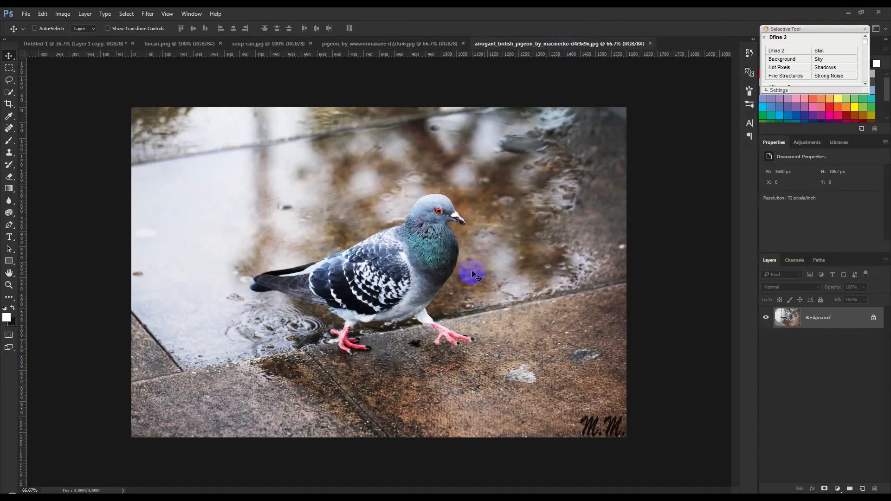
pyautogui.click(8, 225)
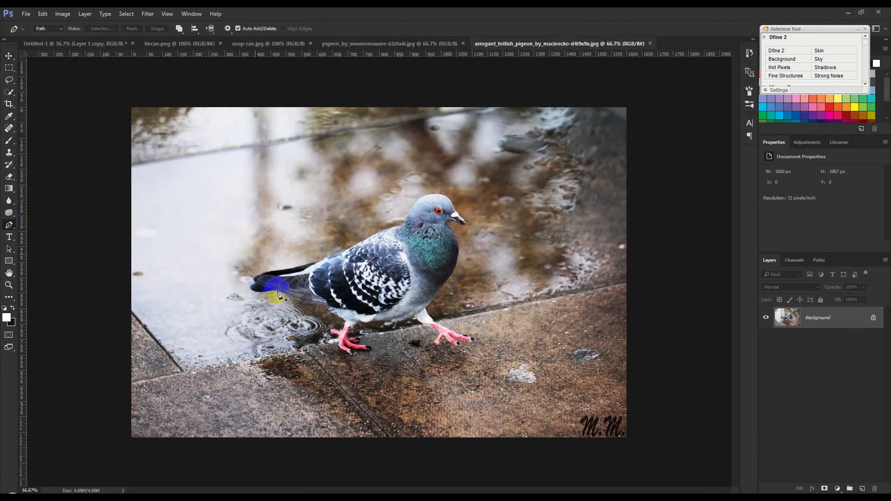
pyautogui.hotkey('ctrl', '+')
pyautogui.scroll(5, 267, 317)
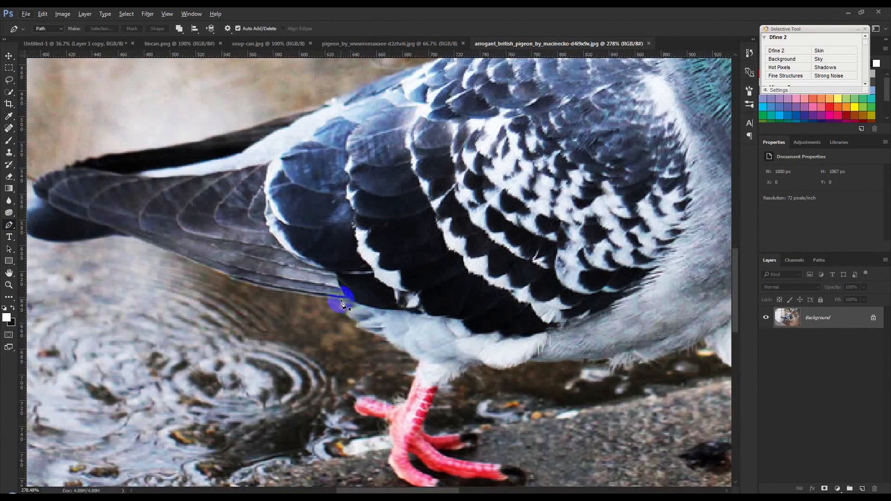
pyautogui.hotkey('ctrl', '0')
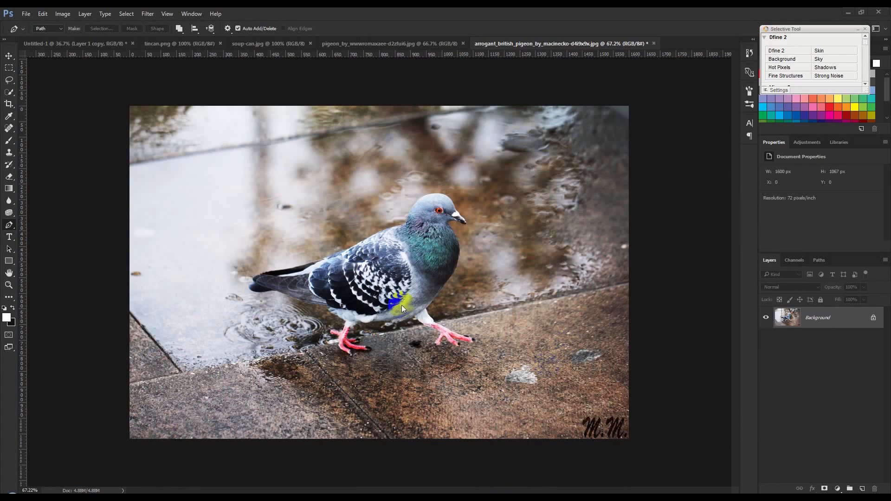
pyautogui.click(825, 489)
# Copy the masked pigeon into the composite and place its layer directly below the man's layer.
pyautogui.click(9, 55)
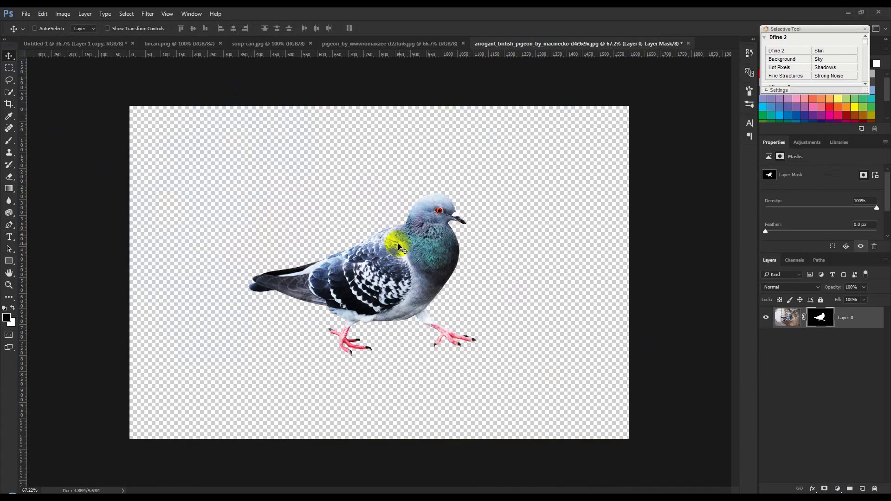
pyautogui.moveTo(372, 229); pyautogui.dragTo(448, 332)
pyautogui.moveTo(866, 426); pyautogui.dragTo(839, 320)
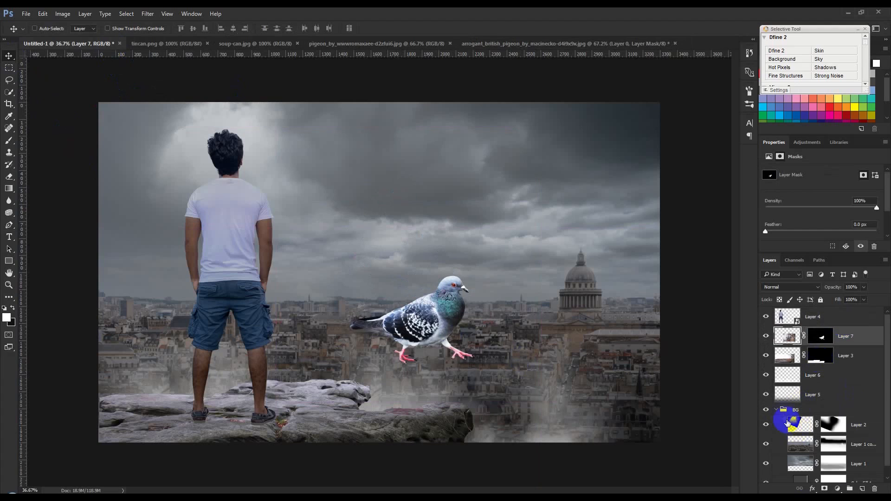
# Convert the pigeon layer to a smart object and scale it to about 268 x 191 px, standing on the rock to the man's right.
pyautogui.rightClick(845, 338)
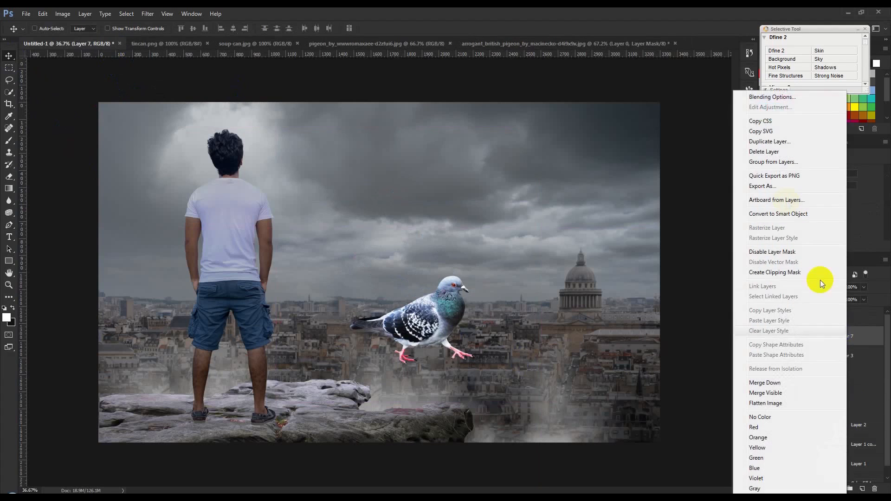
pyautogui.click(782, 214)
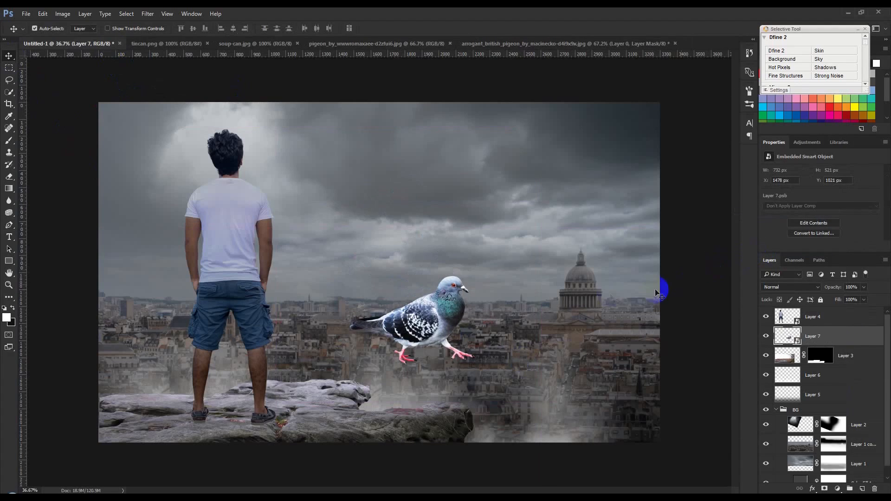
pyautogui.hotkey('ctrl', 't')
pyautogui.moveTo(478, 282); pyautogui.dragTo(399, 428)
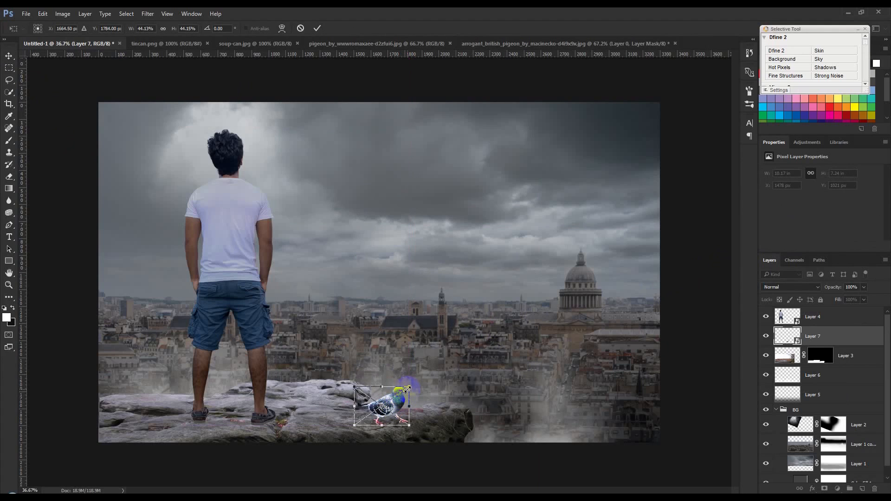
pyautogui.moveTo(411, 387); pyautogui.dragTo(390, 400)
pyautogui.click(480, 402)
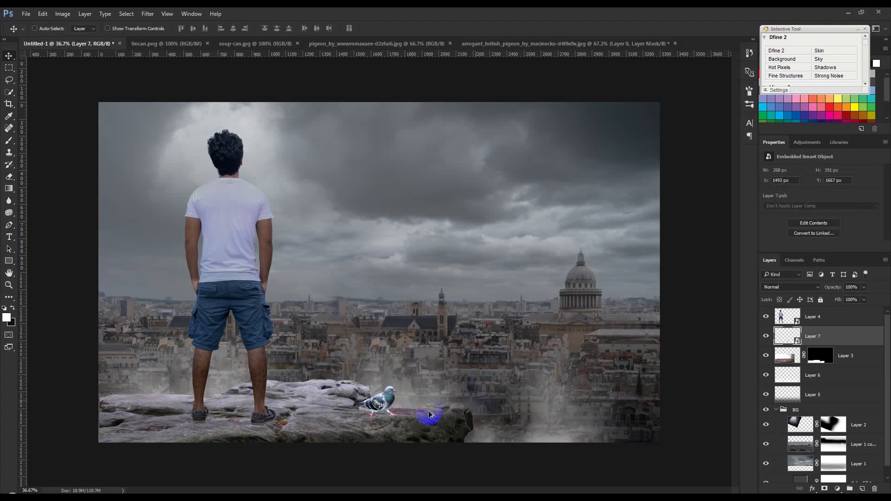
pyautogui.scroll(5, 429, 415)
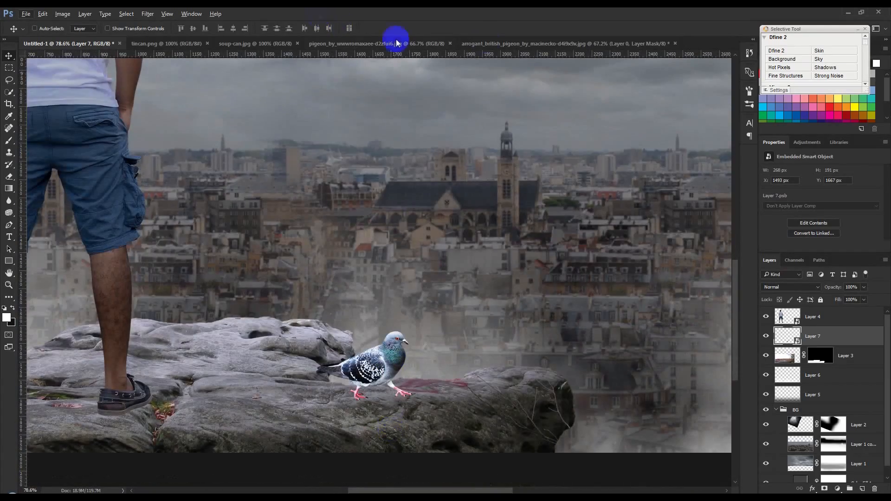
# Save a PNG copy of the cut-out walking pigeon, and close its source document without saving the changes.
pyautogui.click(487, 43)
pyautogui.hotkey('ctrl', 'shift', 's')
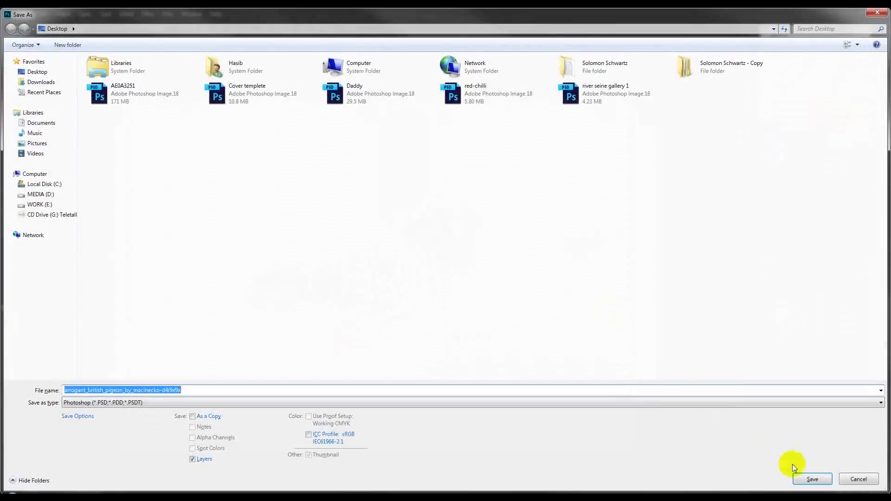
pyautogui.click(650, 402)
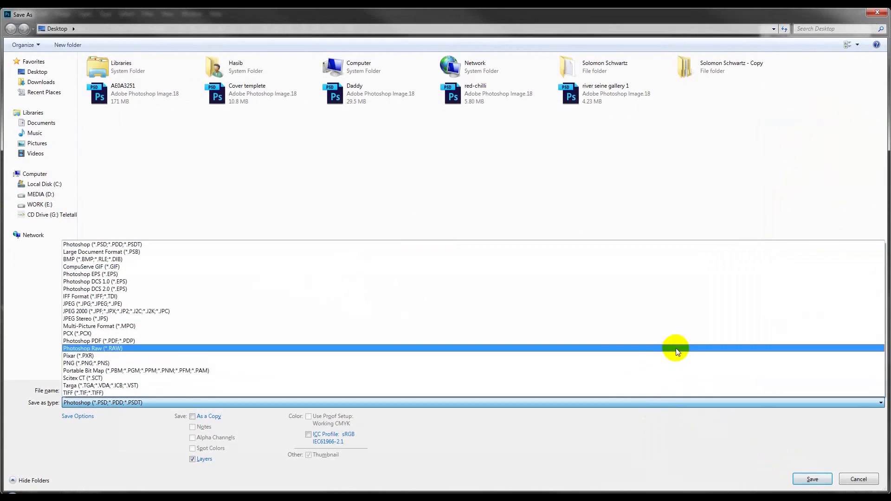
pyautogui.click(676, 363)
pyautogui.click(812, 479)
pyautogui.click(493, 145)
pyautogui.click(675, 45)
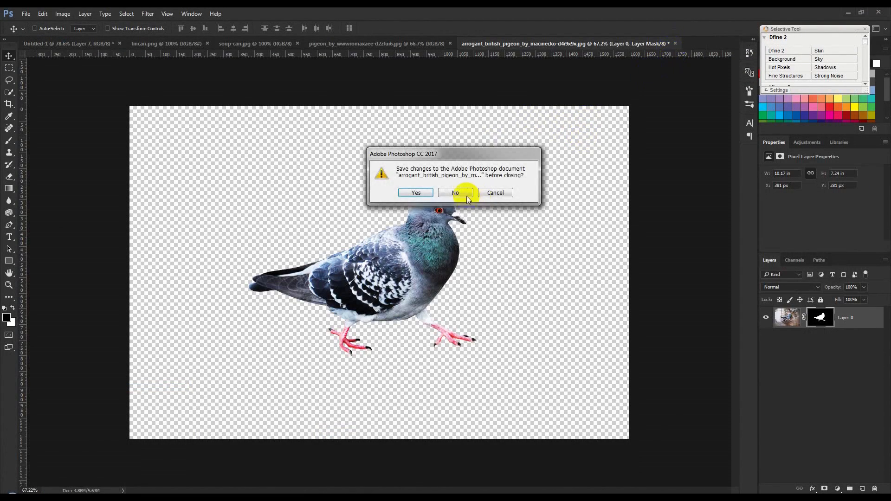
pyautogui.click(457, 193)
# Cut out the pigeon perched on the railing by tracing it with the Pen tool and adding a layer mask.
pyautogui.click(426, 43)
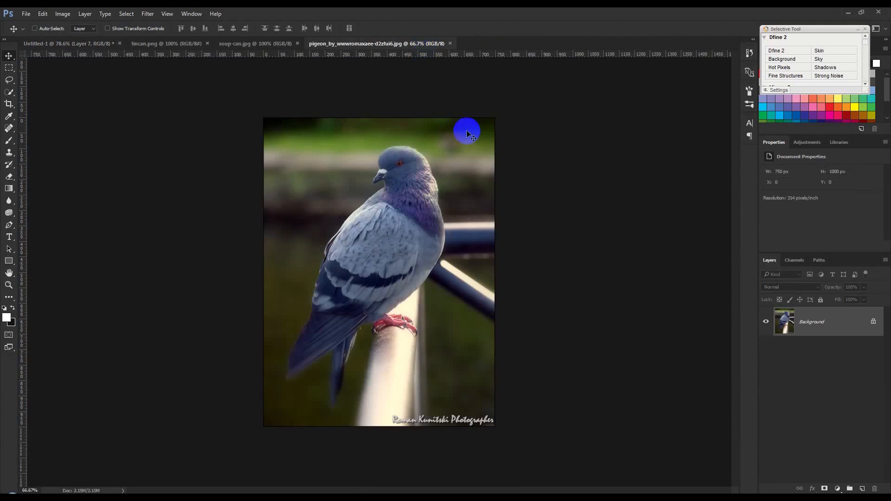
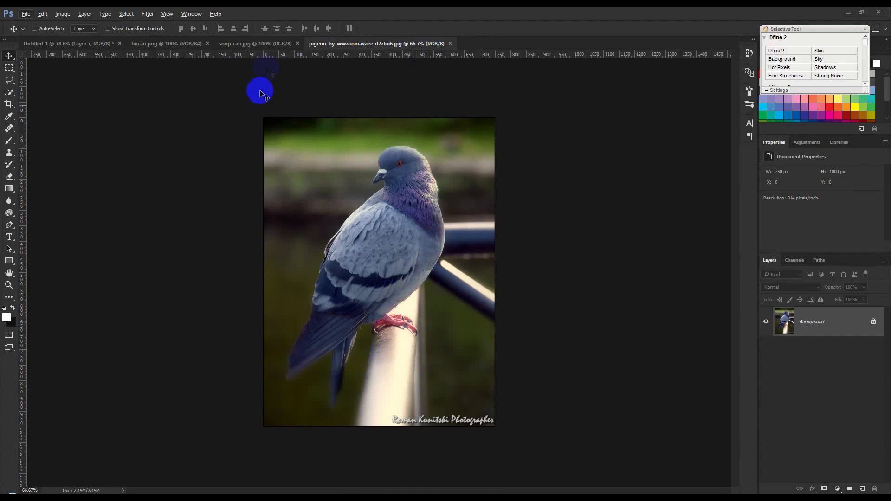
pyautogui.click(104, 45)
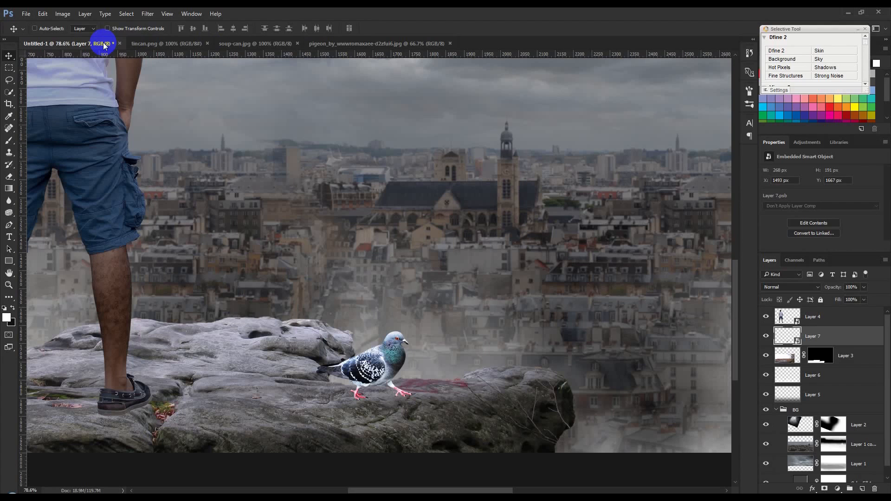
pyautogui.click(350, 43)
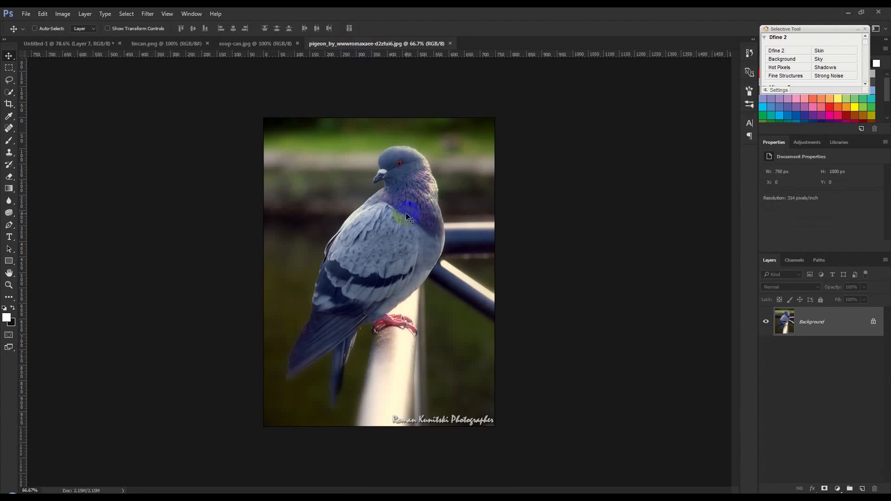
pyautogui.click(9, 224)
pyautogui.scroll(4, 418, 325)
pyautogui.click(360, 342)
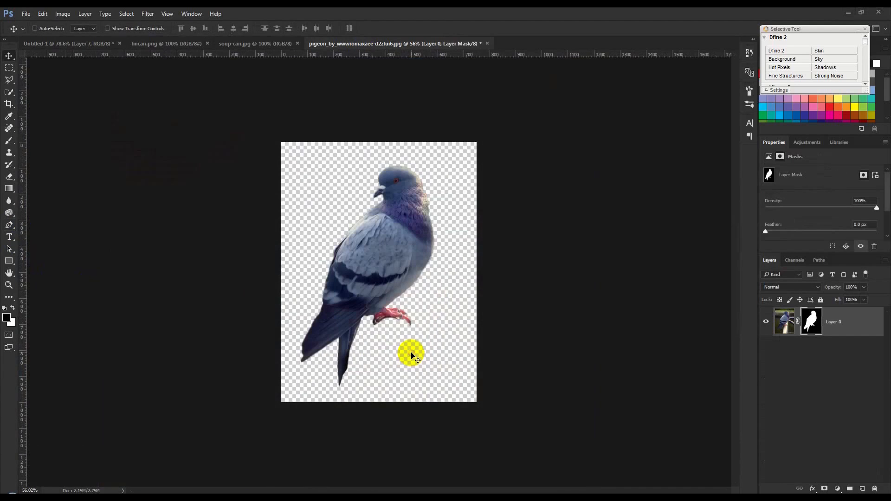
# Copy the masked perched pigeon into the composite, flipped horizontally and scaled down to about 139 px wide.
pyautogui.moveTo(337, 227); pyautogui.dragTo(453, 268)
pyautogui.hotkey('ctrl', 't')
pyautogui.rightClick(482, 214)
pyautogui.click(535, 353)
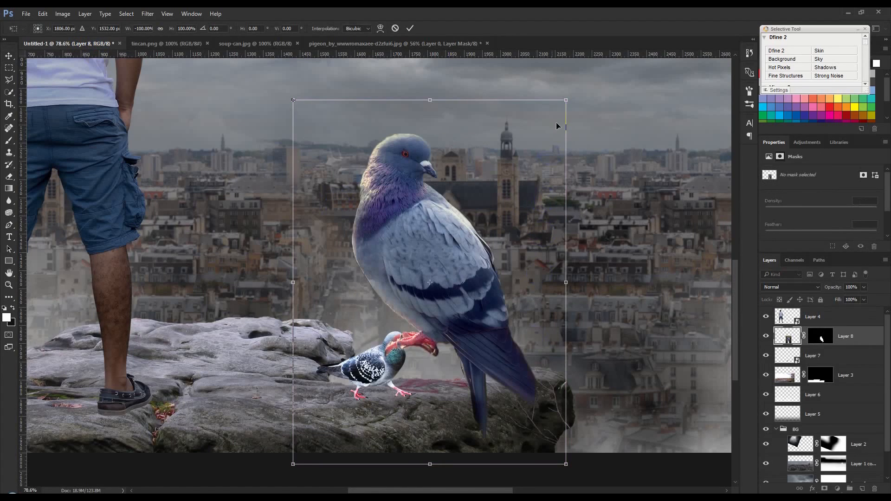
pyautogui.moveTo(567, 99); pyautogui.dragTo(432, 353)
pyautogui.press('Return')
# Place the new pigeon's layer below the walking pigeon's layer, hide the walking pigeon, and position the new one at the rock's gap.
pyautogui.moveTo(856, 336); pyautogui.dragTo(844, 357)
pyautogui.moveTo(426, 345); pyautogui.dragTo(345, 340)
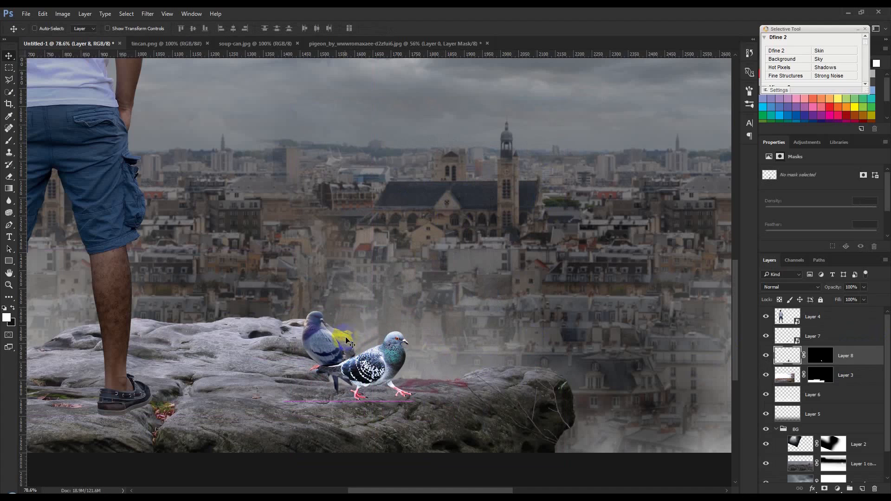
pyautogui.click(766, 337)
pyautogui.scroll(11, 317, 371)
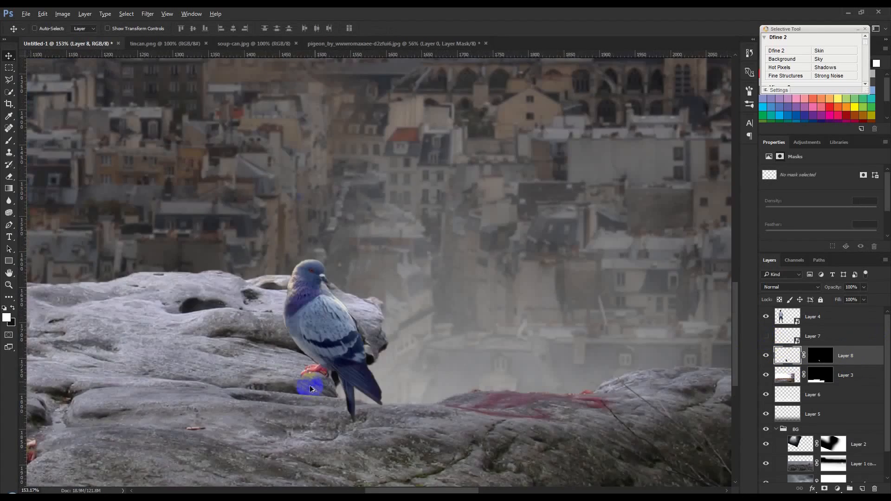
pyautogui.moveTo(392, 355)
pyautogui.mouseDown()
pyautogui.moveTo(409, 356)
pyautogui.moveTo(393, 359)
pyautogui.mouseUp()
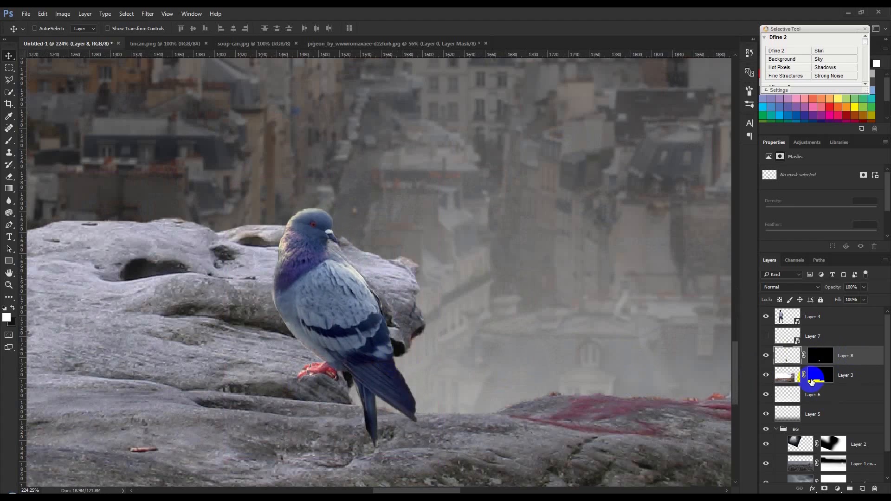
# Load the rock layer's mask as a selection and paint black on the perched pigeon's mask to hide the tail tip over the front ledge.
pyautogui.moveTo(794, 397); pyautogui.dragTo(819, 385)
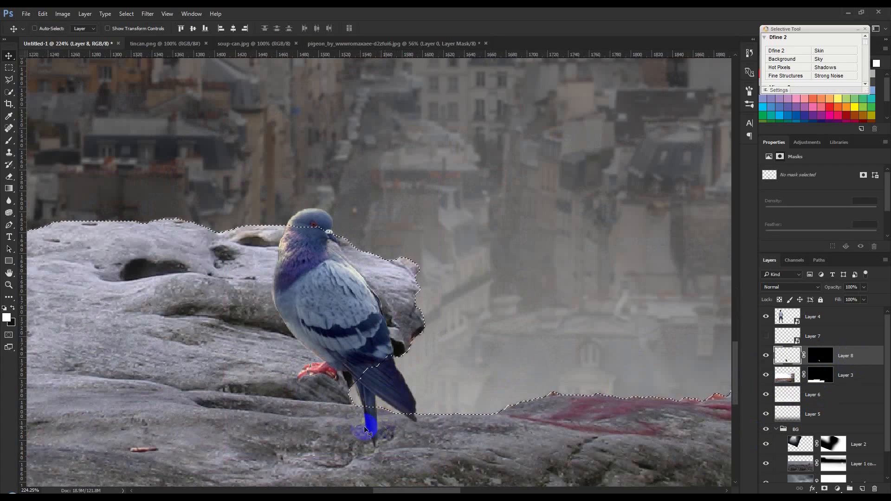
pyautogui.click(9, 141)
pyautogui.rightClick(282, 365)
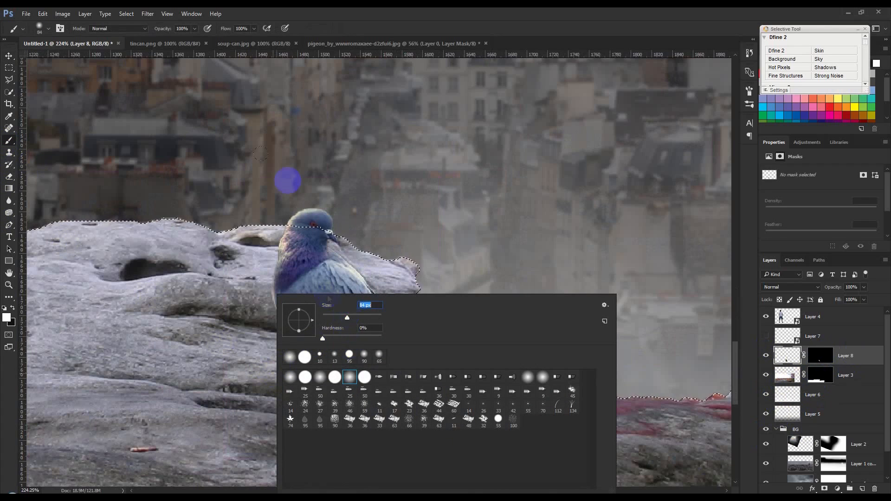
pyautogui.click(403, 11)
pyautogui.click(12, 308)
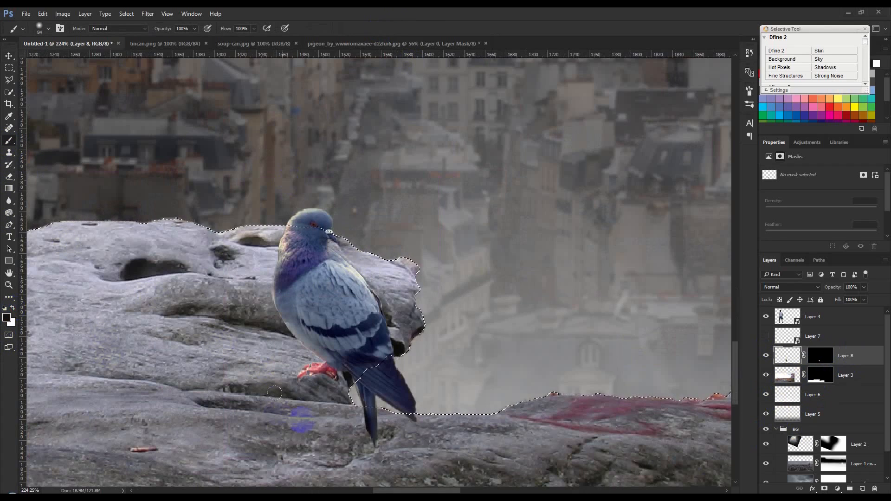
pyautogui.click(820, 355)
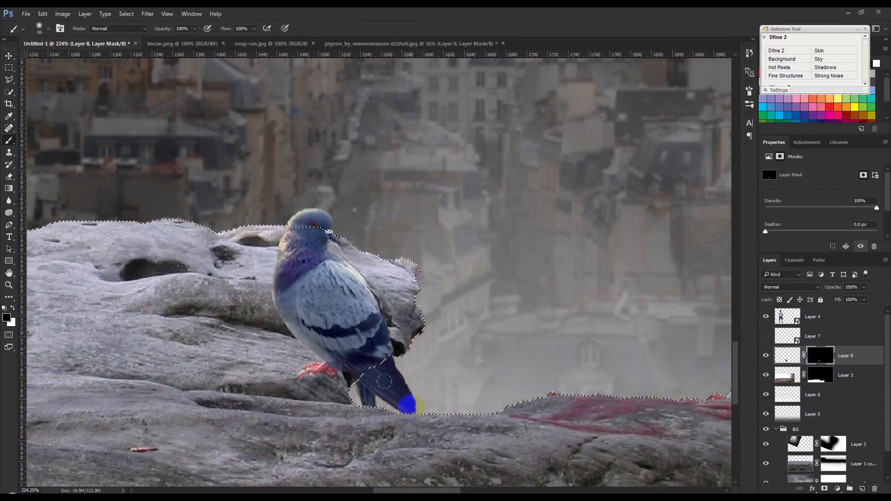
# Show the walking pigeon's layer again and convert the perched pigeon's layer to a smart object.
pyautogui.scroll(-5, 512, 432)
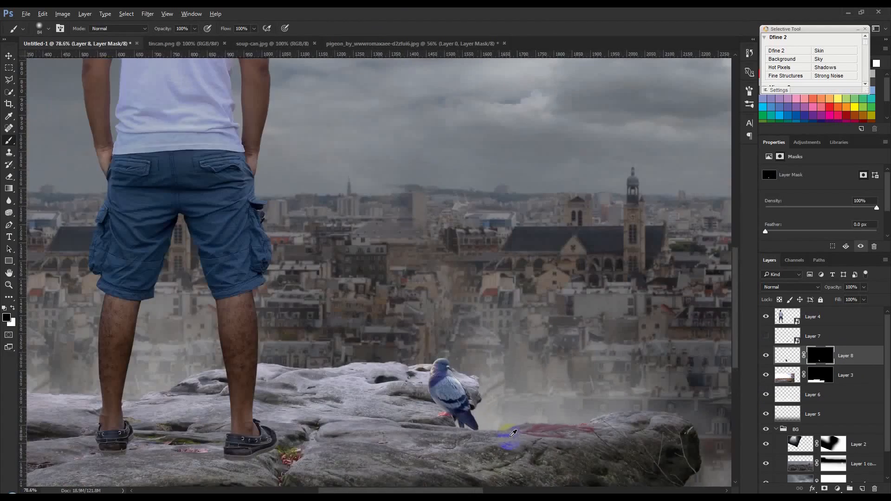
pyautogui.scroll(-2, 513, 432)
pyautogui.click(765, 336)
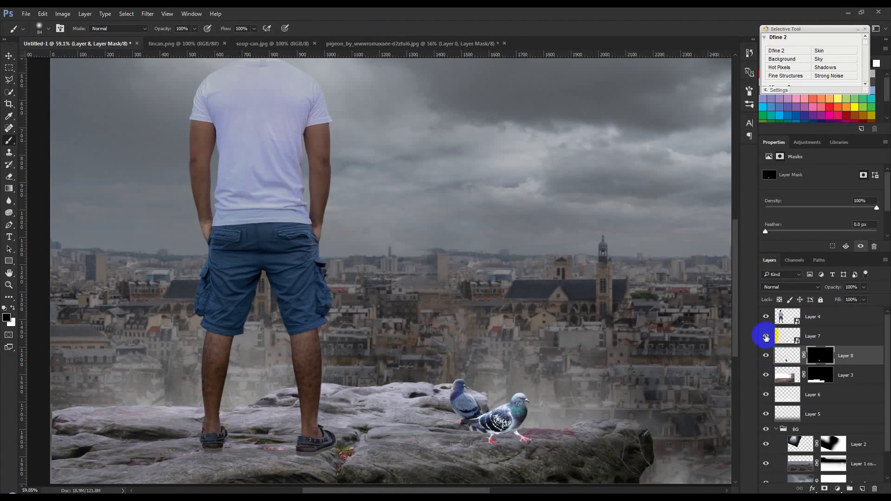
pyautogui.scroll(-3, 580, 447)
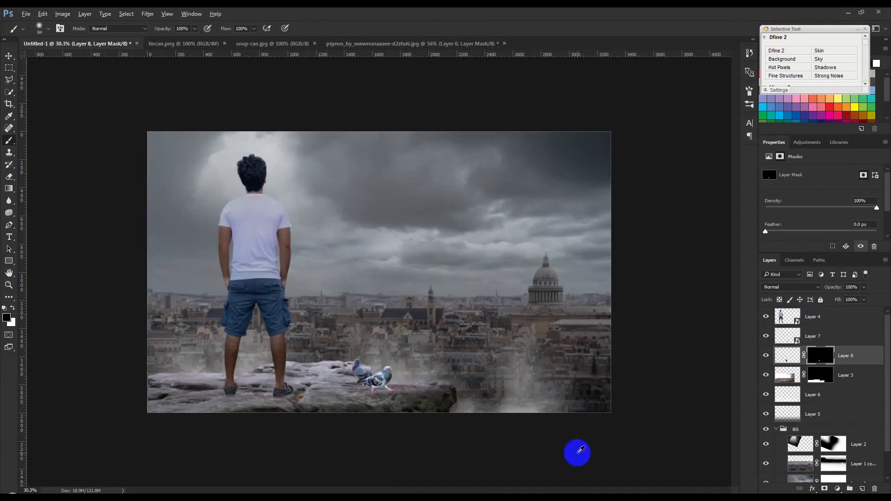
pyautogui.click(10, 57)
pyautogui.scroll(3, 515, 358)
pyautogui.click(845, 341)
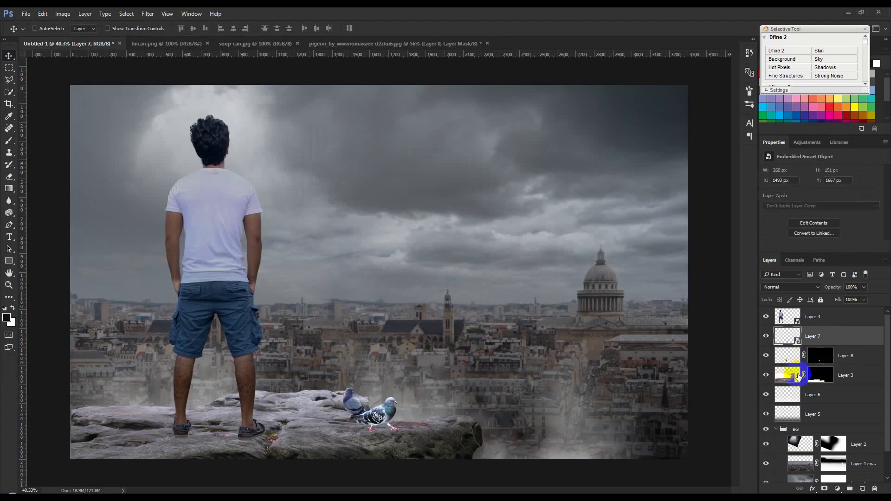
pyautogui.rightClick(843, 354)
pyautogui.click(786, 214)
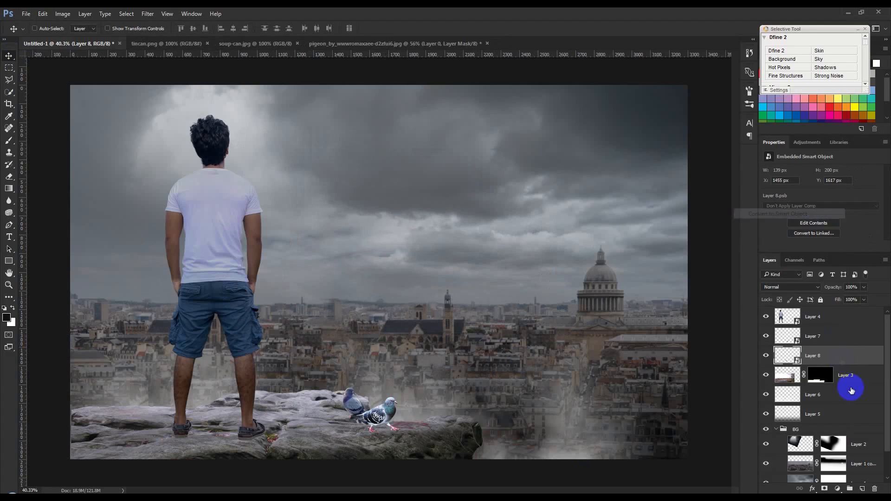
# Move the walking pigeon sideways along the rock to X 1594 px, clear of the perched pigeon.
pyautogui.click(831, 341)
pyautogui.moveTo(391, 408); pyautogui.dragTo(410, 407)
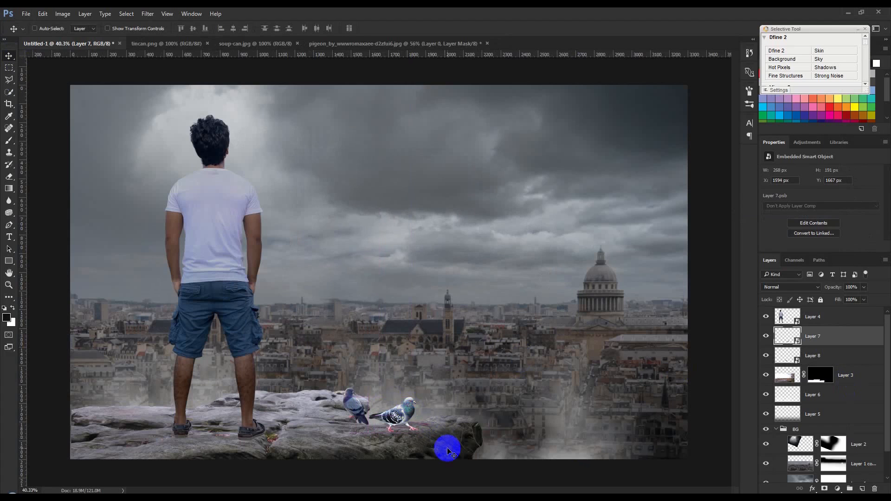
pyautogui.hotkey('ctrl', '-')
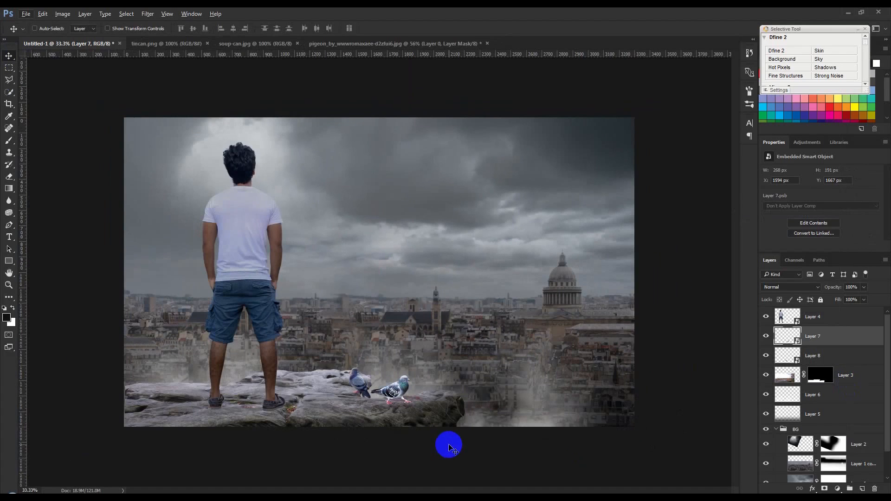
# Close the perched pigeon's source document without saving its changes.
pyautogui.click(344, 46)
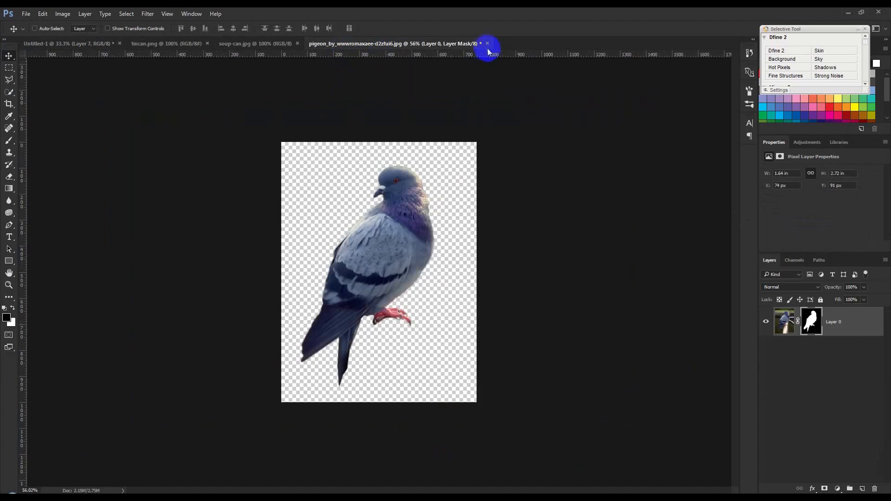
pyautogui.click(487, 43)
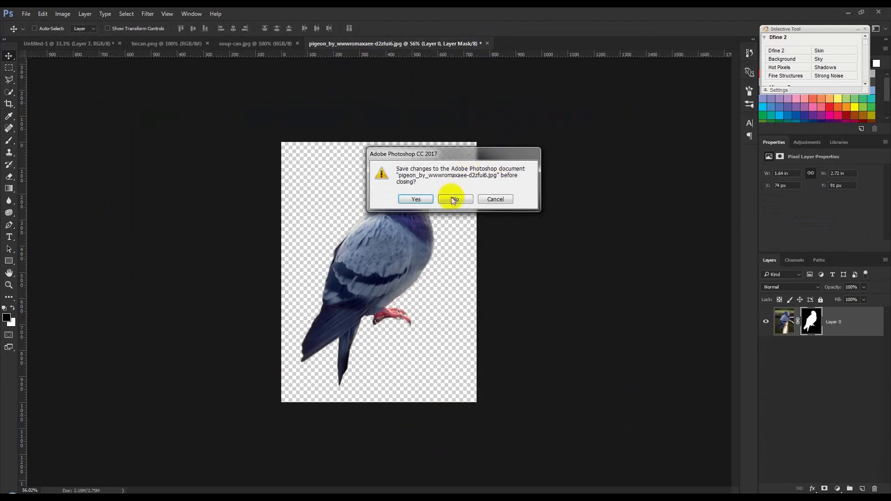
pyautogui.click(453, 196)
pyautogui.click(279, 43)
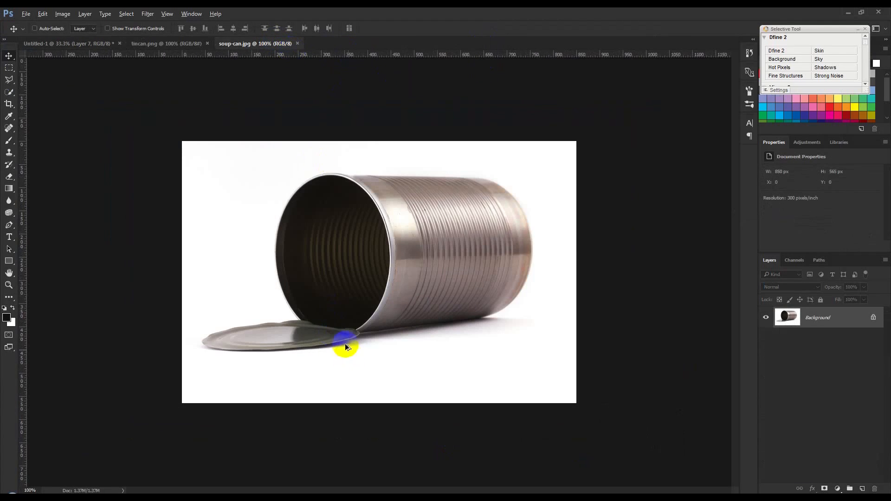
pyautogui.scroll(3, 344, 350)
pyautogui.scroll(-2, 383, 269)
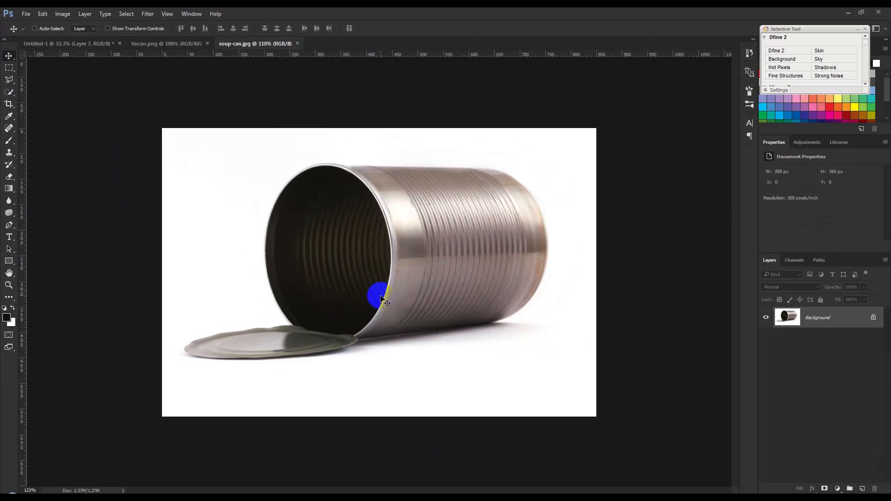
pyautogui.scroll(2, 382, 298)
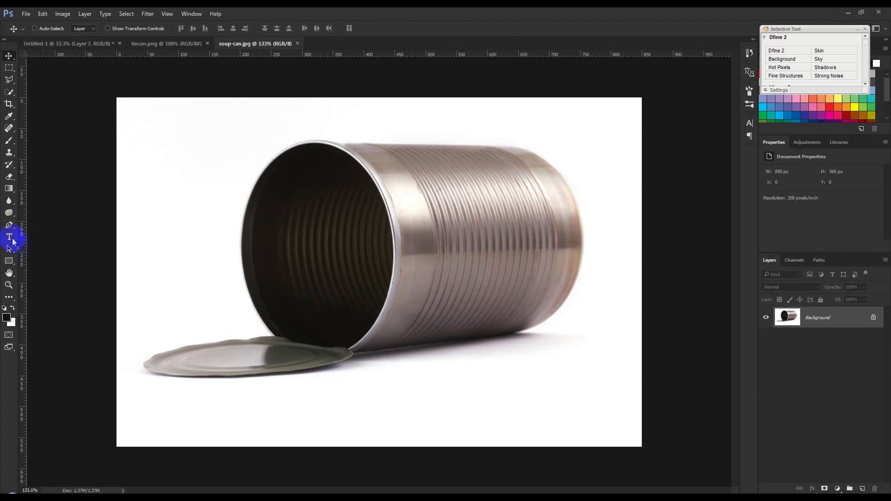
pyautogui.moveTo(9, 95); pyautogui.dragTo(41, 94)
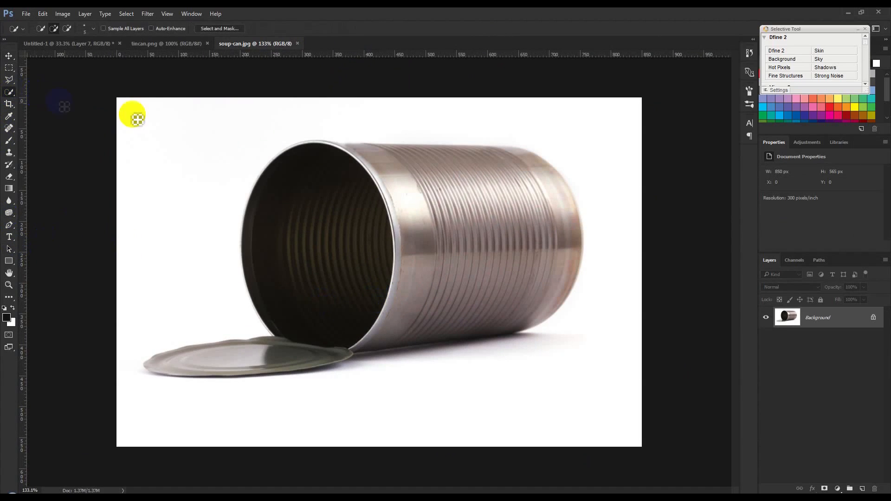
pyautogui.moveTo(376, 246); pyautogui.dragTo(456, 234)
pyautogui.moveTo(385, 207)
pyautogui.mouseDown()
pyautogui.moveTo(315, 184)
pyautogui.moveTo(326, 169)
pyautogui.moveTo(295, 173)
pyautogui.moveTo(277, 155)
pyautogui.moveTo(334, 268)
pyautogui.moveTo(292, 313)
pyautogui.moveTo(262, 328)
pyautogui.moveTo(449, 263)
pyautogui.moveTo(389, 259)
pyautogui.moveTo(425, 262)
pyautogui.moveTo(279, 295)
pyautogui.mouseUp()
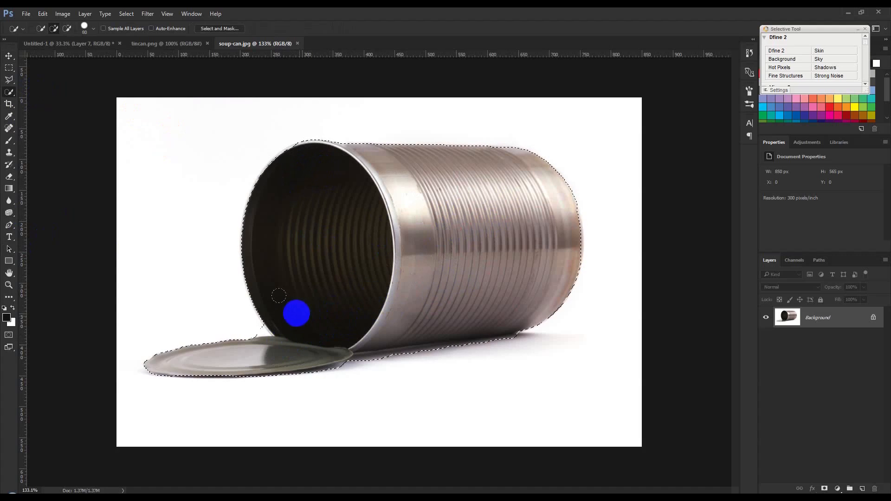
pyautogui.press('[')
pyautogui.press('[')
pyautogui.press('[')
pyautogui.press('[')
pyautogui.press('[')
pyautogui.press('[')
pyautogui.press('[')
pyautogui.press('[')
pyautogui.press('[')
pyautogui.press('[')
pyautogui.press('[')
pyautogui.press('[')
pyautogui.press('[')
pyautogui.press('[')
pyautogui.press('alt')
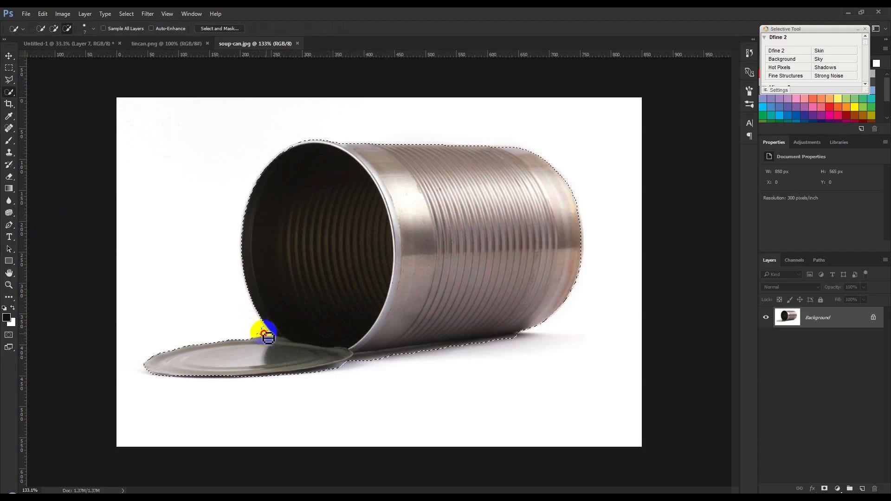
pyautogui.keyDown('alt'); pyautogui.click(261, 338); pyautogui.keyUp('alt')
pyautogui.click(415, 351)
pyautogui.scroll(-2, 415, 350)
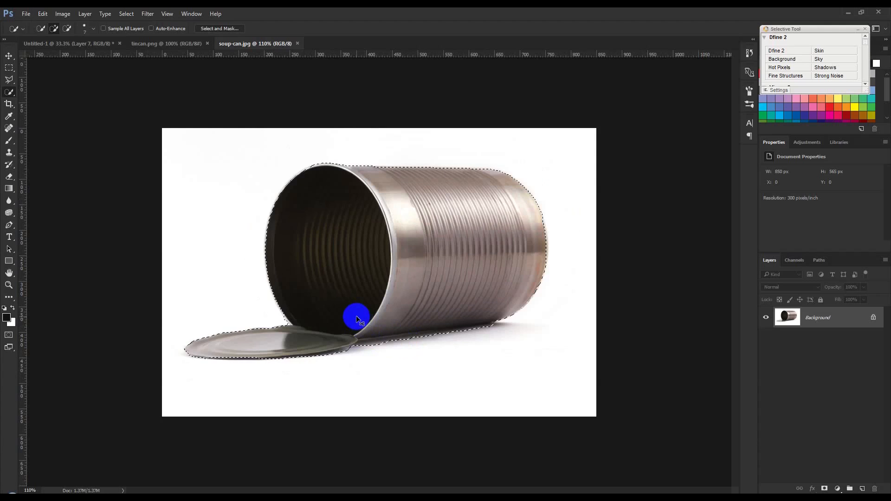
pyautogui.hotkey('ctrl', 'd')
# Start a Pen tool path at the soup can's lid hinge and trace along its base and around the lower back end.
pyautogui.click(8, 224)
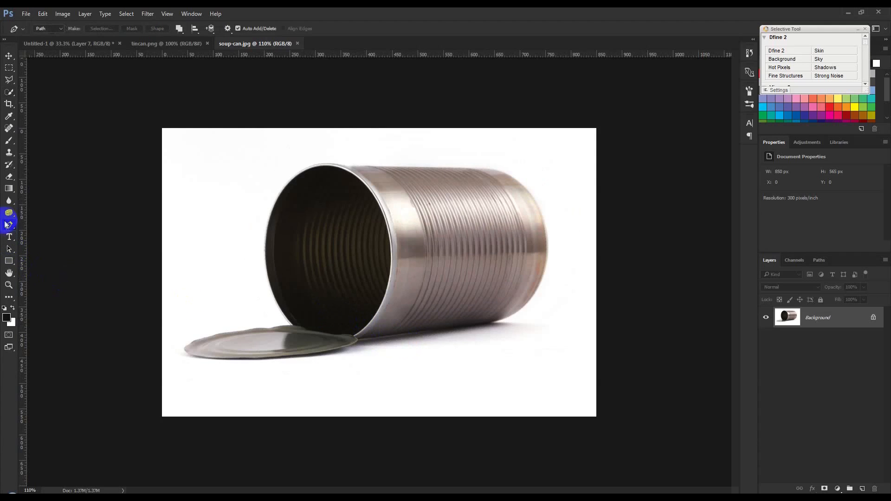
pyautogui.scroll(5, 355, 341)
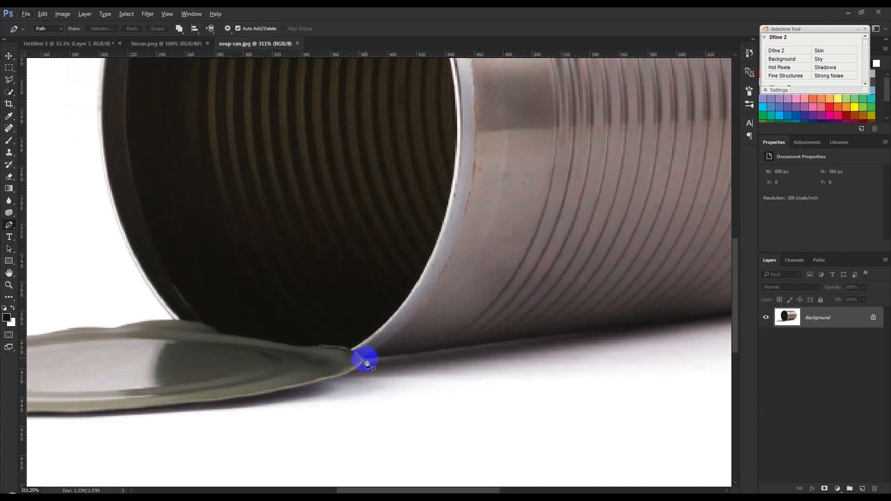
pyautogui.click(362, 360)
pyautogui.moveTo(245, 369); pyautogui.dragTo(153, 394)
pyautogui.click(501, 340)
pyautogui.moveTo(611, 269); pyautogui.dragTo(606, 393)
pyautogui.moveTo(584, 165); pyautogui.dragTo(624, 287)
pyautogui.moveTo(509, 130); pyautogui.dragTo(567, 238)
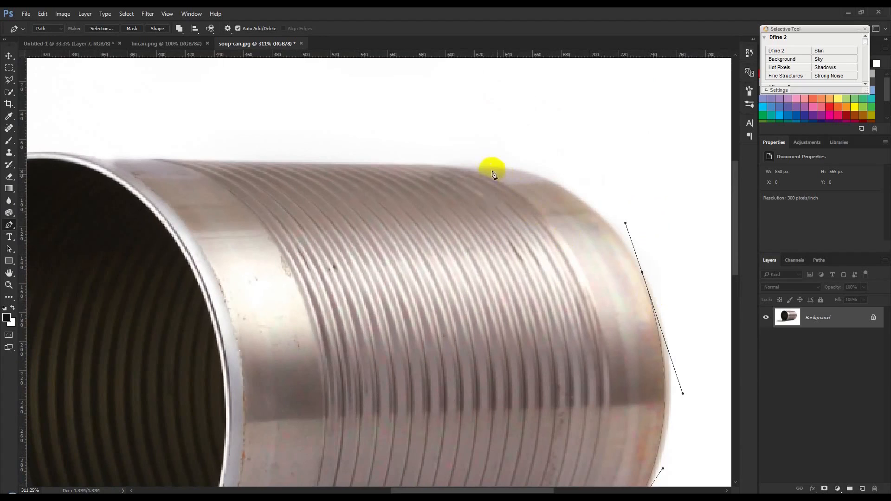
# Continue the path around the upper back curve and straight along the can's top edge to the open rim.
pyautogui.moveTo(487, 166); pyautogui.dragTo(427, 164)
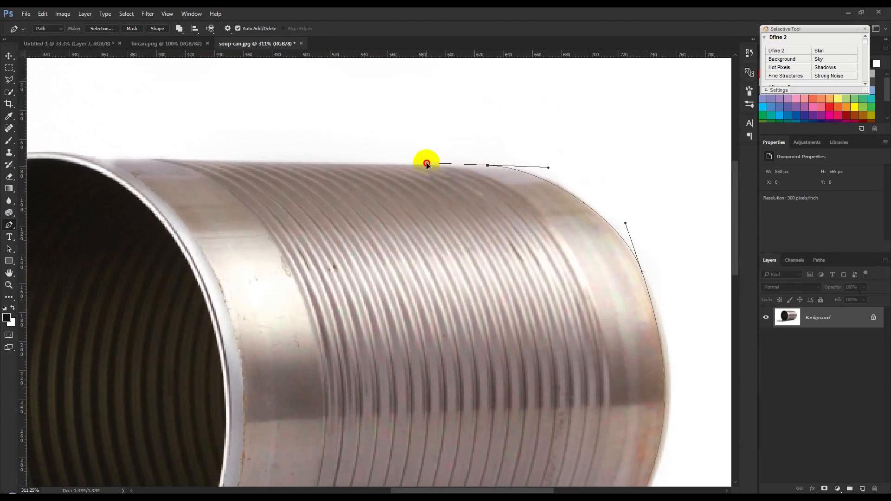
pyautogui.moveTo(644, 273); pyautogui.dragTo(643, 278)
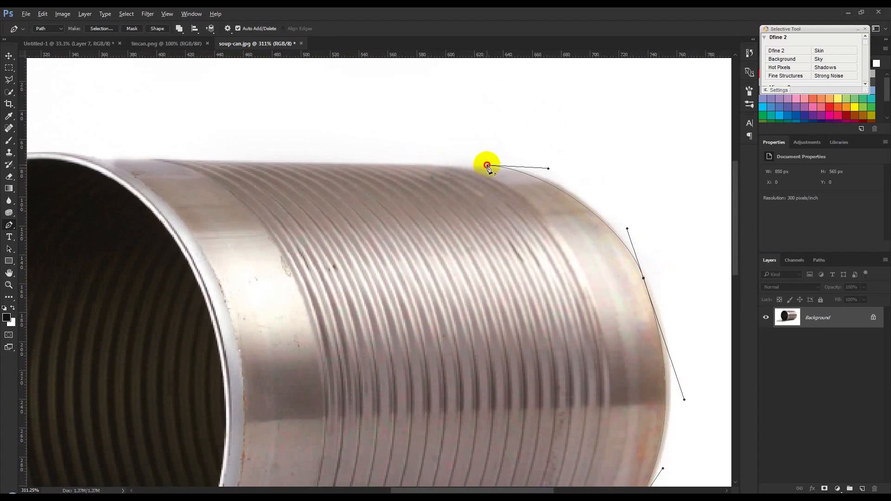
pyautogui.click(487, 165)
pyautogui.click(96, 161)
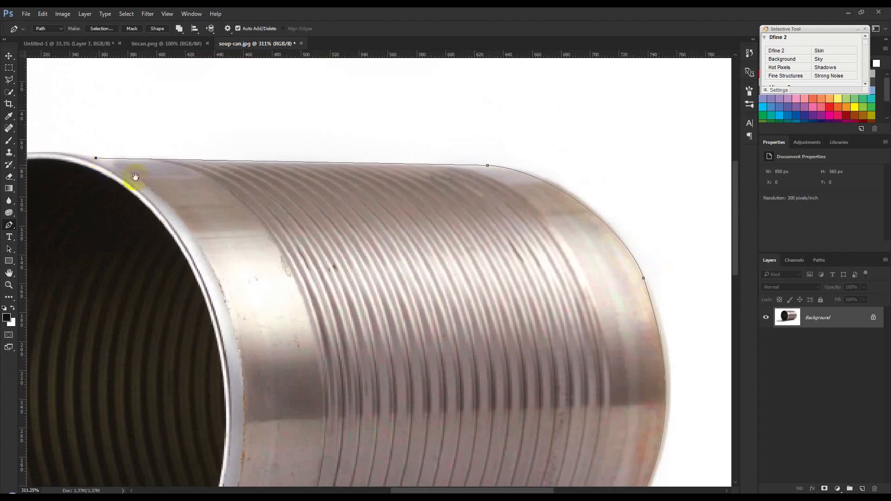
# Trace the path around the can's open rim down to where it meets the lid, ending in a corner point.
pyautogui.moveTo(99, 159); pyautogui.dragTo(483, 212)
pyautogui.moveTo(320, 247); pyautogui.dragTo(251, 318)
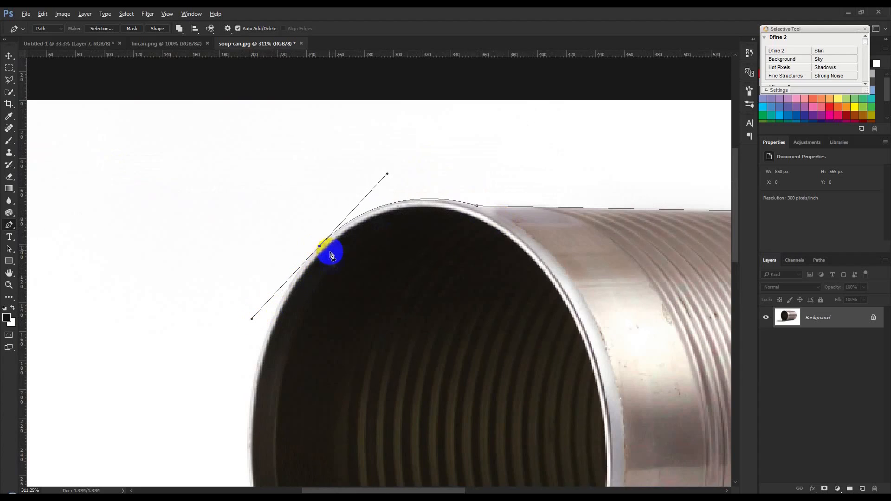
pyautogui.hotkey('ctrl', '0')
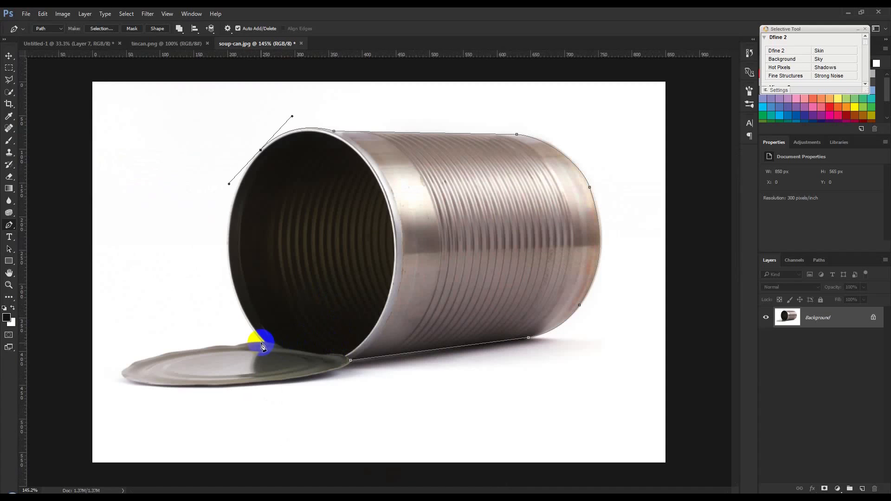
pyautogui.moveTo(263, 344); pyautogui.dragTo(320, 415)
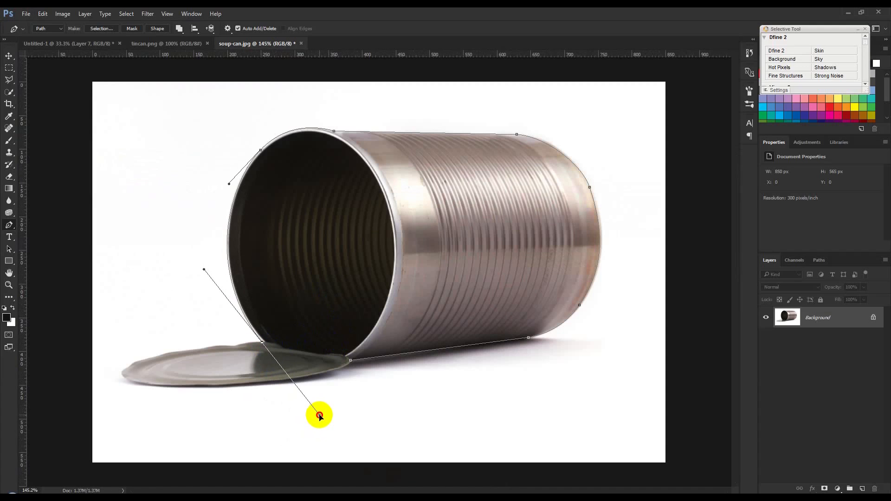
pyautogui.keyDown('alt'); pyautogui.click(263, 346); pyautogui.keyUp('alt')
# Trace the wavy upper edge and outer tip of the detached lid with curved and corner points.
pyautogui.scroll(2, 263, 347)
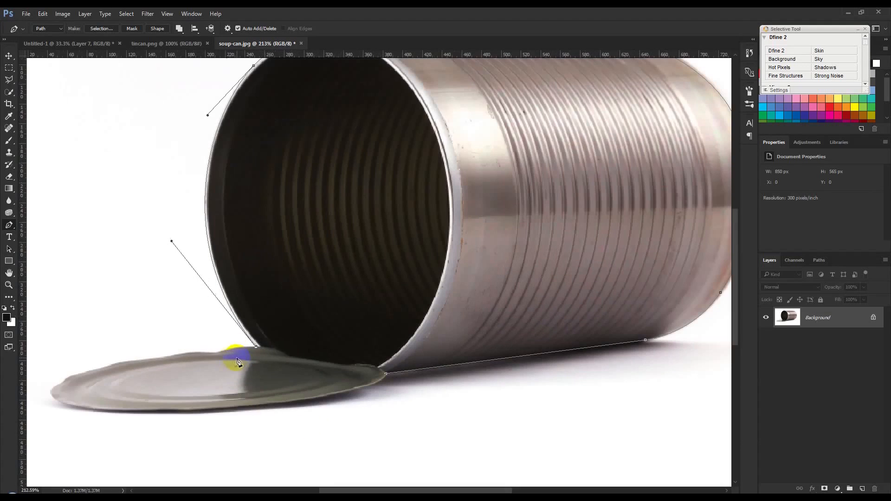
pyautogui.moveTo(217, 355); pyautogui.dragTo(209, 360)
pyautogui.keyDown('alt'); pyautogui.click(218, 354); pyautogui.keyUp('alt')
pyautogui.moveTo(153, 364); pyautogui.dragTo(153, 363)
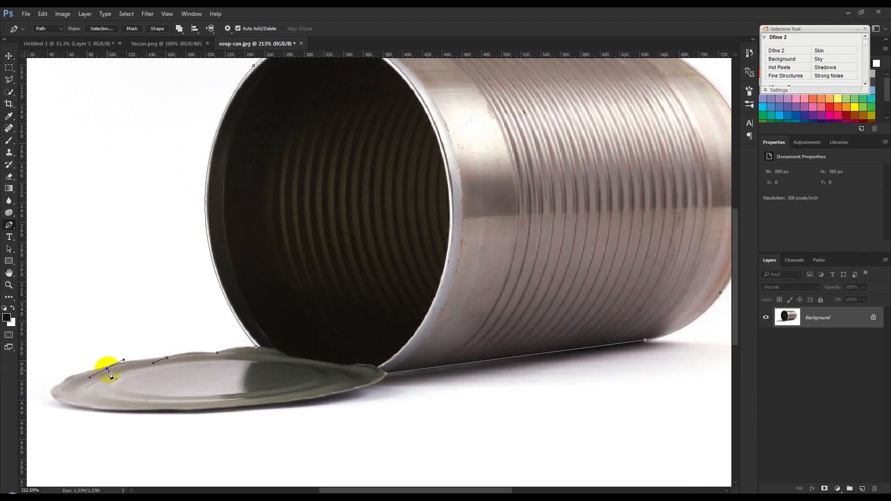
pyautogui.moveTo(64, 382); pyautogui.dragTo(52, 393)
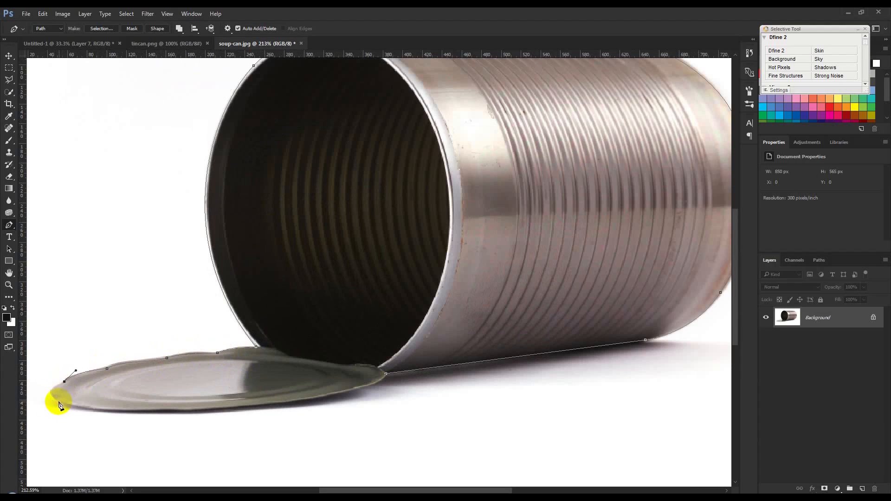
pyautogui.keyDown('alt'); pyautogui.click(58, 401); pyautogui.keyUp('alt')
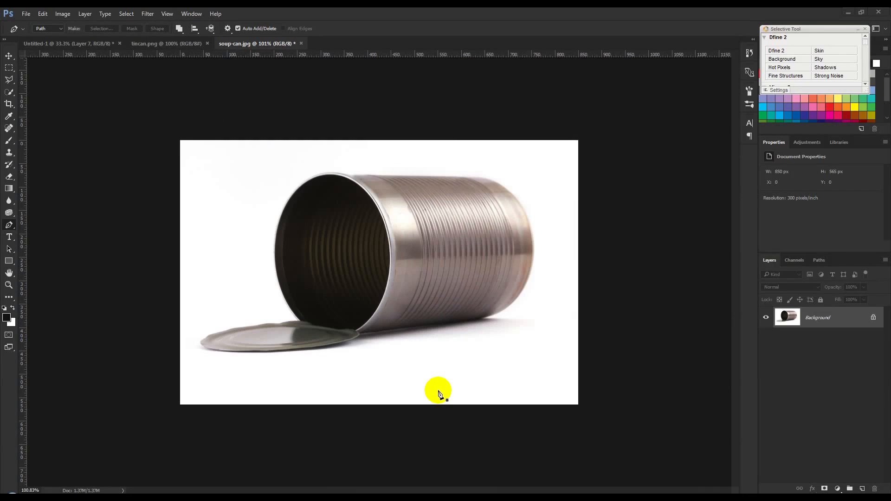
# Copy the outlined soup can and lid to a new layer and check the cutout with the background hidden briefly.
pyautogui.keyDown('ctrl'); pyautogui.click(787, 317); pyautogui.keyUp('ctrl')
pyautogui.hotkey('ctrl', 'j')
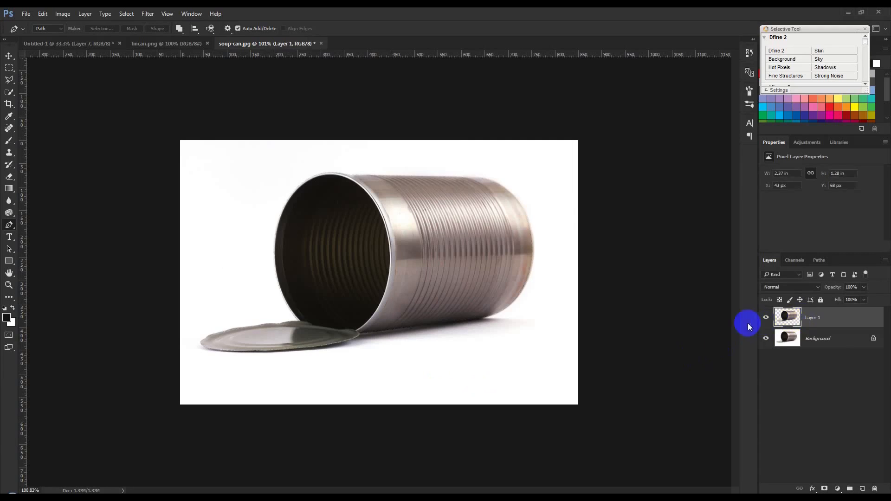
pyautogui.click(765, 338)
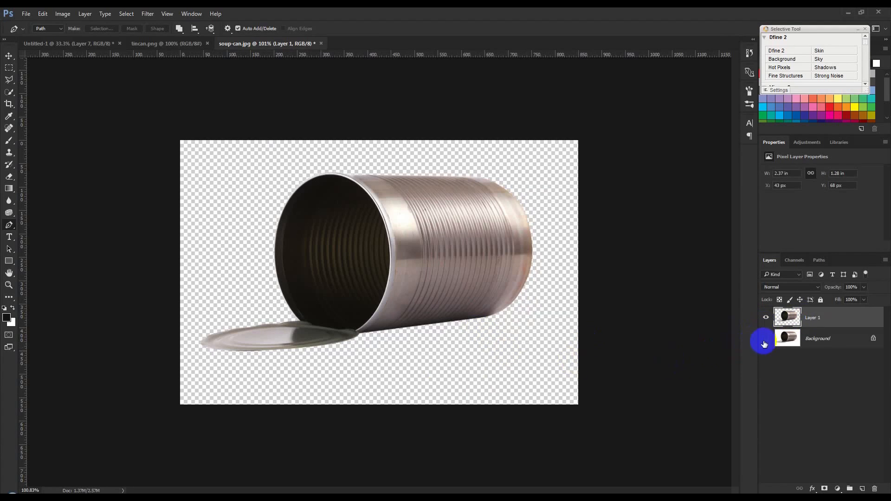
pyautogui.click(766, 338)
# Copy both the can cutout and the original photo layer into the composite and place them over the man's lower legs.
pyautogui.press('v')
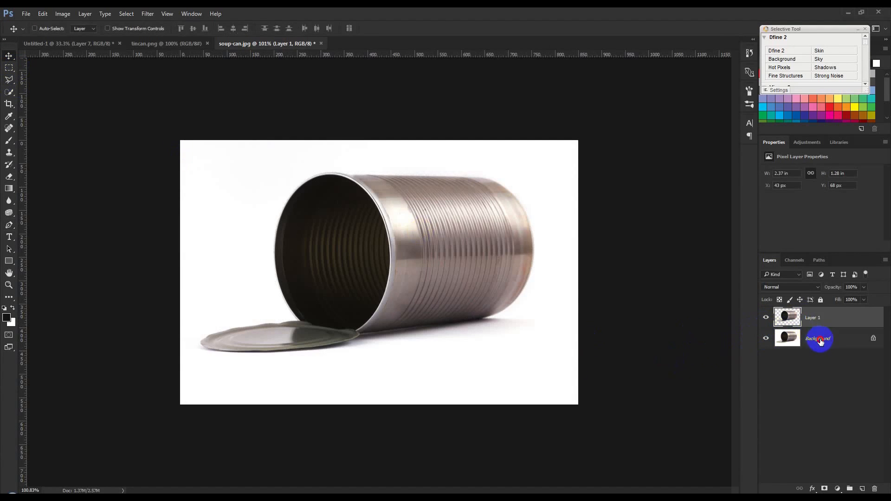
pyautogui.keyDown('shift'); pyautogui.click(820, 341); pyautogui.keyUp('shift')
pyautogui.moveTo(427, 255); pyautogui.dragTo(373, 286)
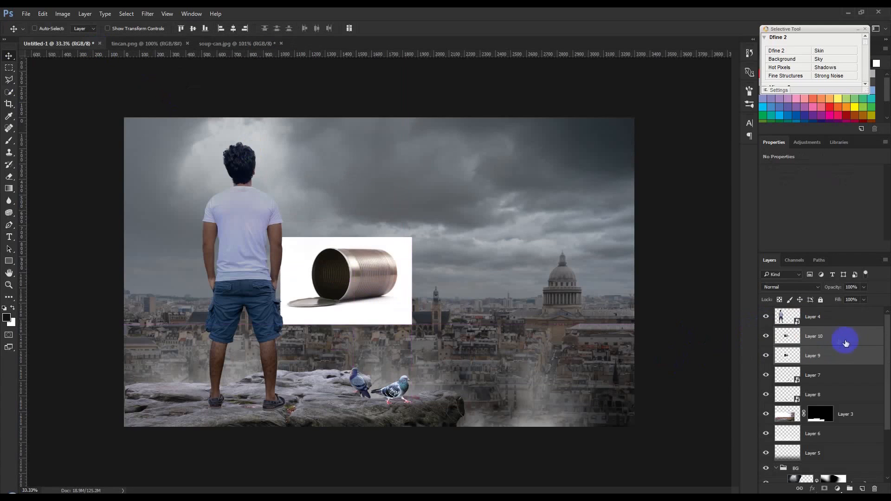
pyautogui.moveTo(357, 342); pyautogui.dragTo(208, 445)
# Move the two can layers above the man's layer and group them as "Shoda can".
pyautogui.moveTo(824, 337); pyautogui.dragTo(817, 318)
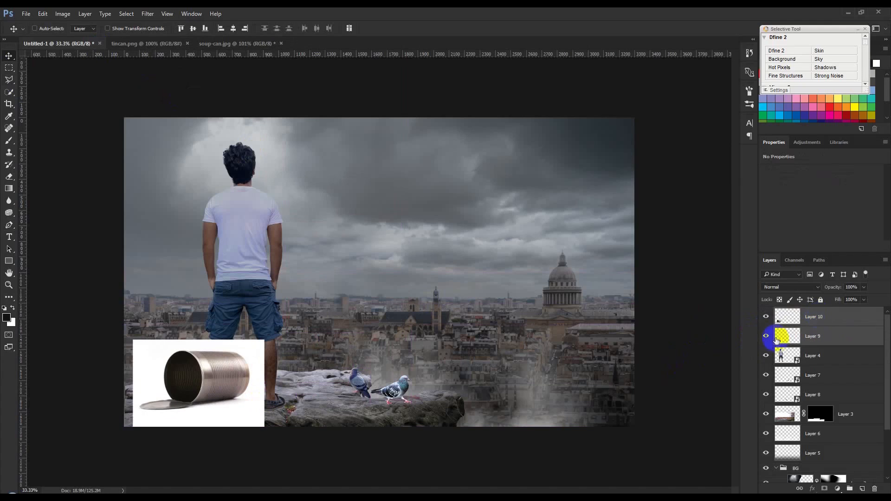
pyautogui.hotkey('ctrl', 'g')
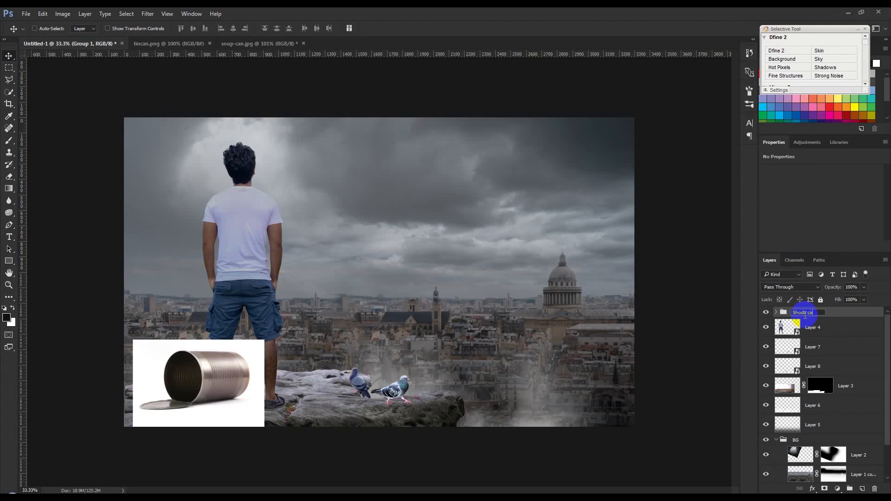
pyautogui.press('Return')
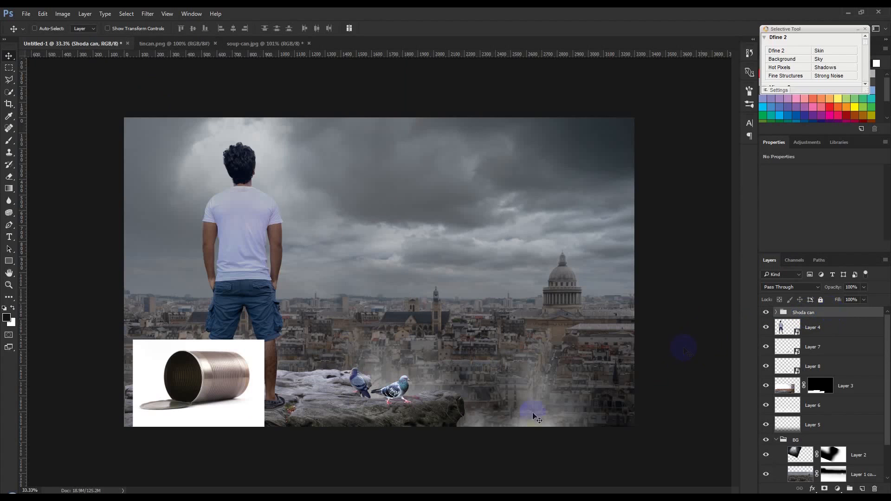
# Scale the Shoda can group down to about 29% and place it on the rock beside the man's feet.
pyautogui.hotkey('ctrl', '0')
pyautogui.hotkey('ctrl', 't')
pyautogui.moveTo(239, 354); pyautogui.dragTo(184, 396)
pyautogui.moveTo(161, 407); pyautogui.dragTo(137, 410)
pyautogui.scroll(3, 109, 442)
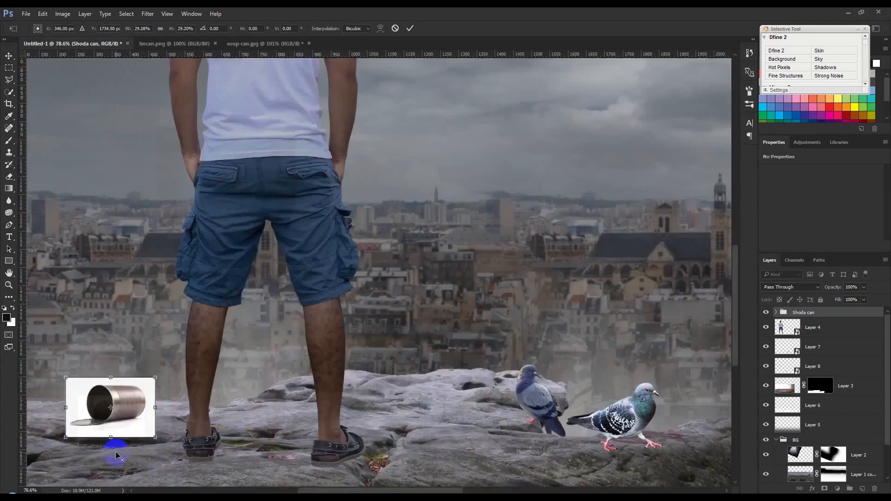
# Flip the can group horizontally so its opening faces the man's leg, and adjust its position on the rock.
pyautogui.moveTo(247, 390); pyautogui.dragTo(377, 378)
pyautogui.rightClick(269, 386)
pyautogui.click(313, 368)
pyautogui.moveTo(284, 375)
pyautogui.mouseDown()
pyautogui.moveTo(301, 366)
pyautogui.moveTo(279, 377)
pyautogui.mouseUp()
pyautogui.rightClick(299, 368)
pyautogui.click(275, 374)
pyautogui.press('Return')
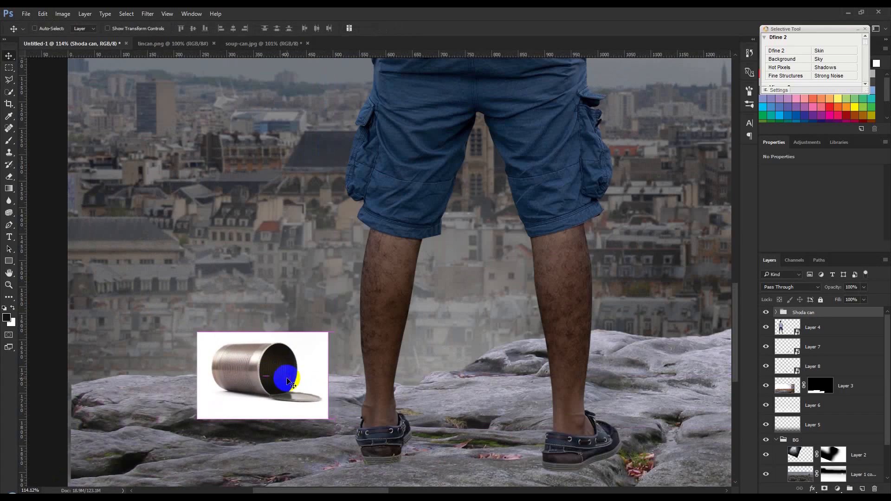
pyautogui.moveTo(280, 376); pyautogui.dragTo(280, 377)
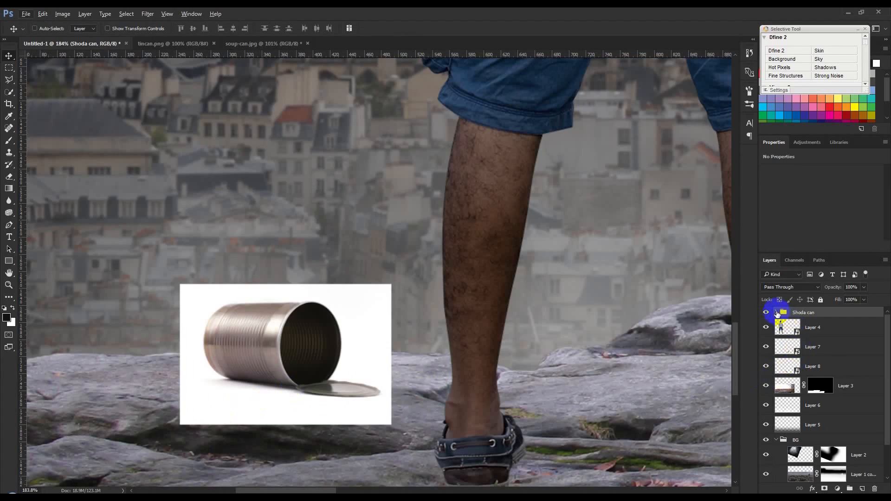
# Set the blend mode of the group's lower layer, the can photo with its white background, to Multiply.
pyautogui.click(778, 313)
pyautogui.click(818, 333)
pyautogui.click(796, 347)
pyautogui.click(767, 349)
pyautogui.click(768, 349)
pyautogui.click(768, 349)
pyautogui.click(768, 349)
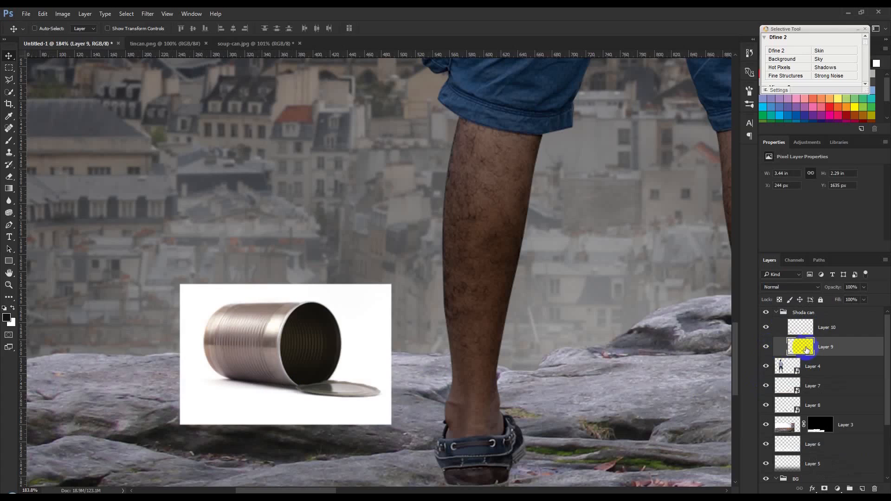
pyautogui.click(791, 287)
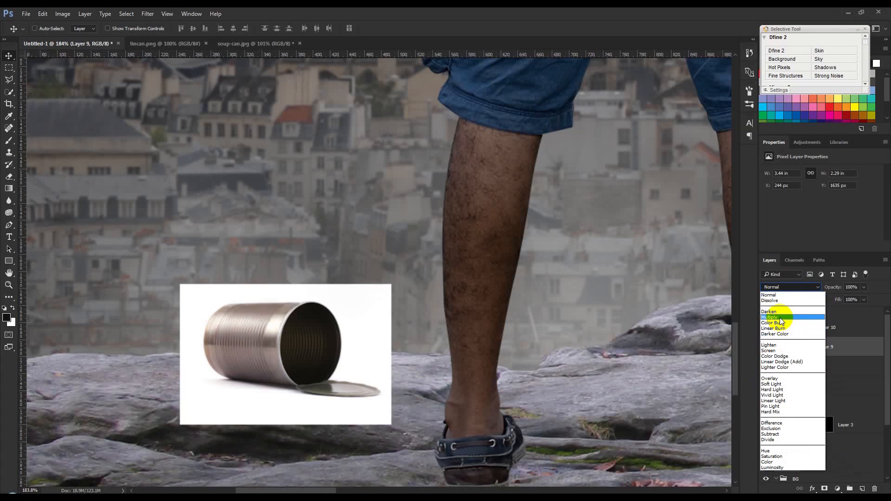
pyautogui.click(779, 318)
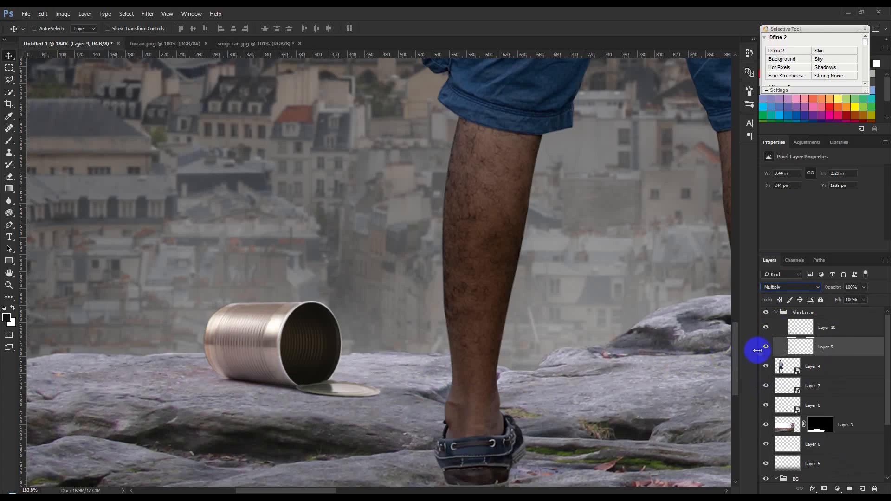
# Try moving the Multiply can layer on the rock, and undo the move.
pyautogui.moveTo(382, 405); pyautogui.dragTo(359, 422)
pyautogui.hotkey('ctrl', 'z')
# Scale the whole Shoda can group down further and move it slightly lower on the rock near the man's foot.
pyautogui.scroll(-1, 384, 419)
pyautogui.scroll(-6, 384, 419)
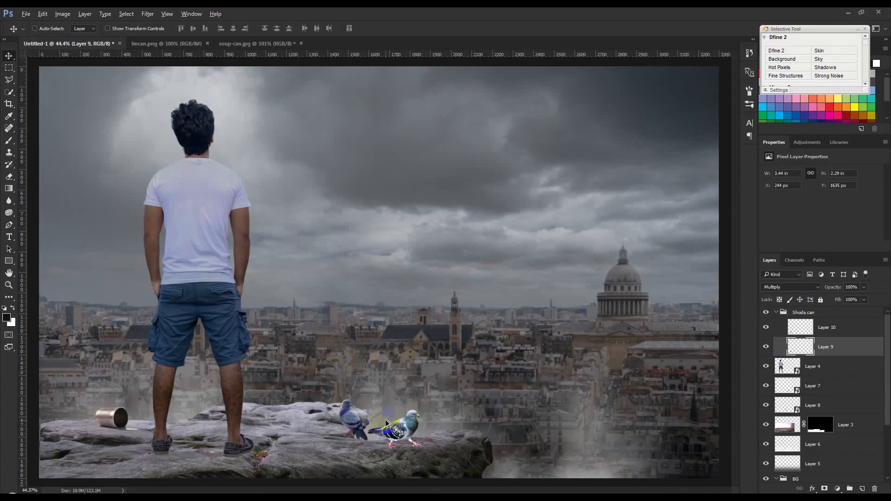
pyautogui.click(789, 313)
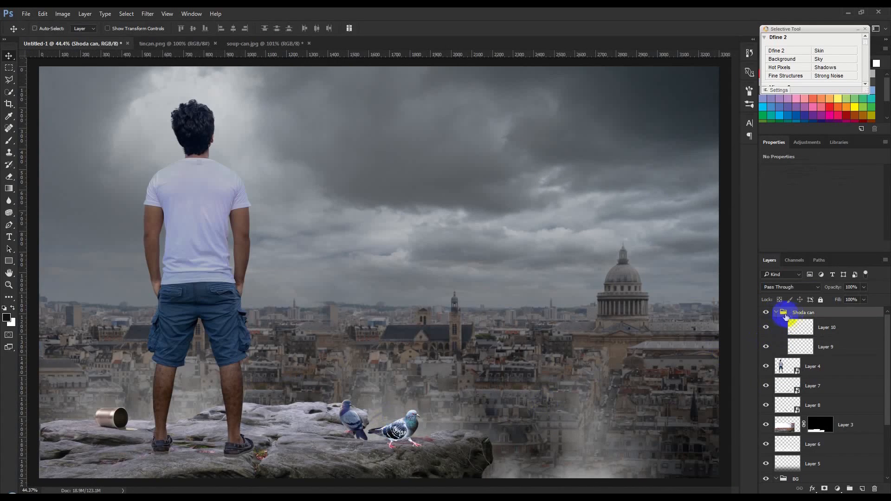
pyautogui.click(776, 313)
pyautogui.hotkey('ctrl', 't')
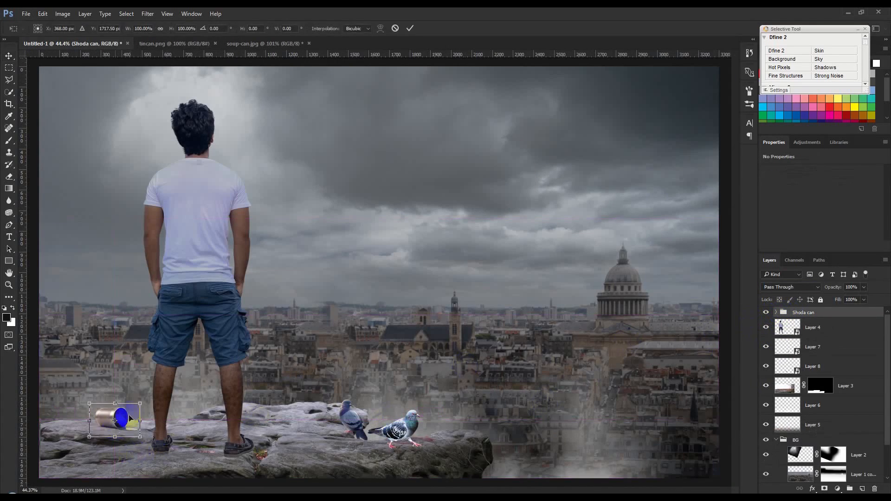
pyautogui.moveTo(141, 404); pyautogui.dragTo(159, 420)
pyautogui.press('Return')
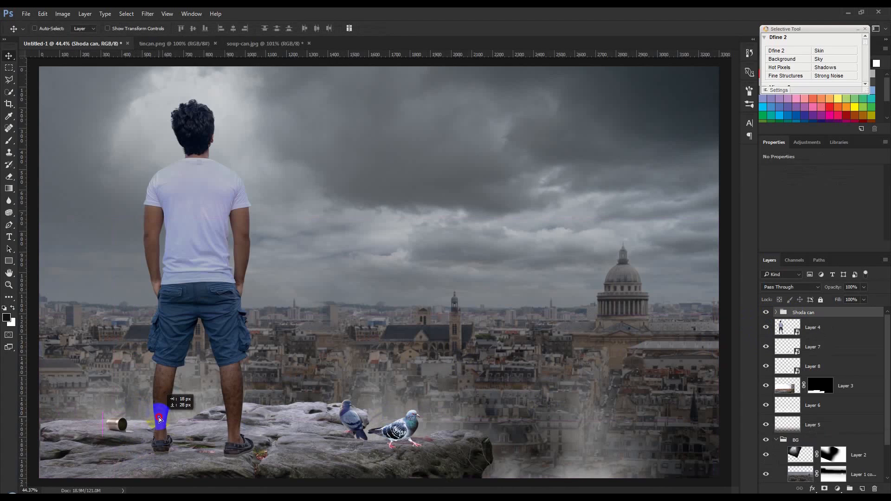
pyautogui.scroll(-2, 201, 421)
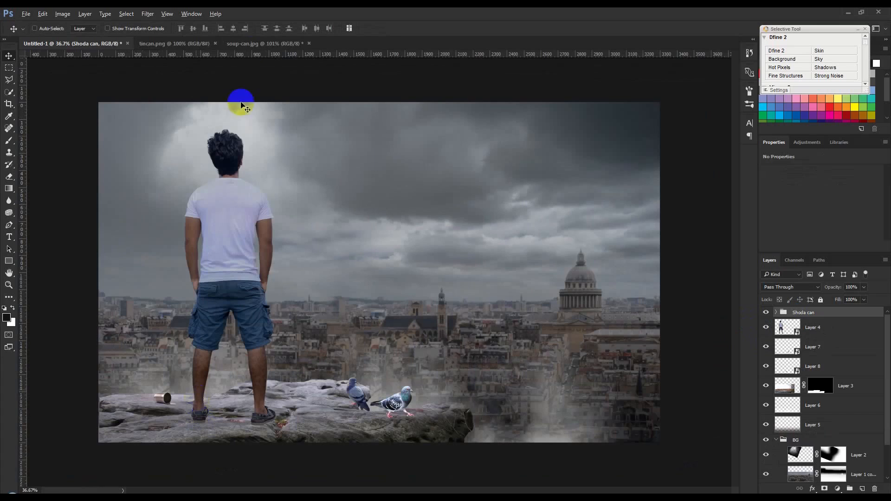
# Close soup-can.jpg without saving its changes.
pyautogui.click(252, 46)
pyautogui.click(311, 44)
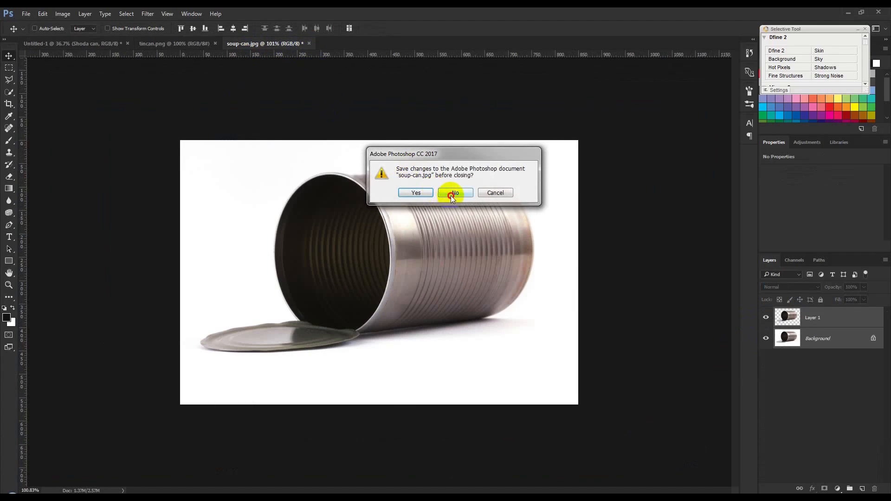
pyautogui.click(450, 193)
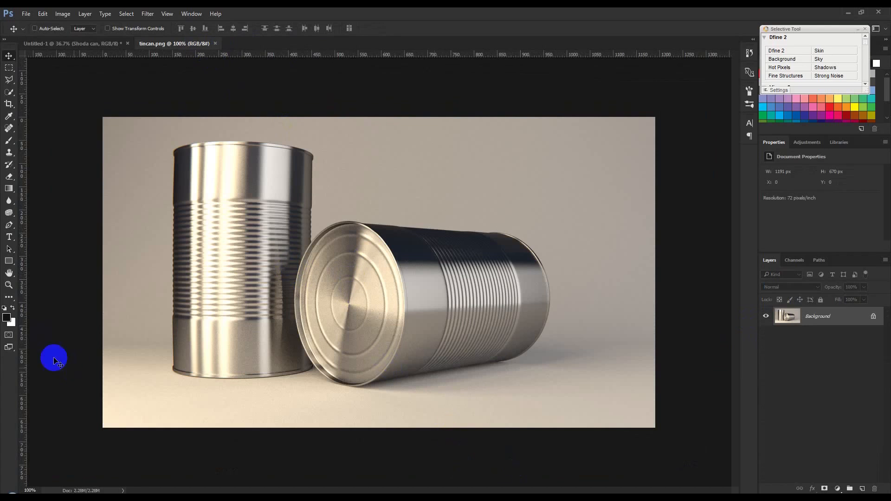
# Outline both cans in tincan.png with the Pen tool, select them and copy them to a new layer, checking the cutout.
pyautogui.click(9, 225)
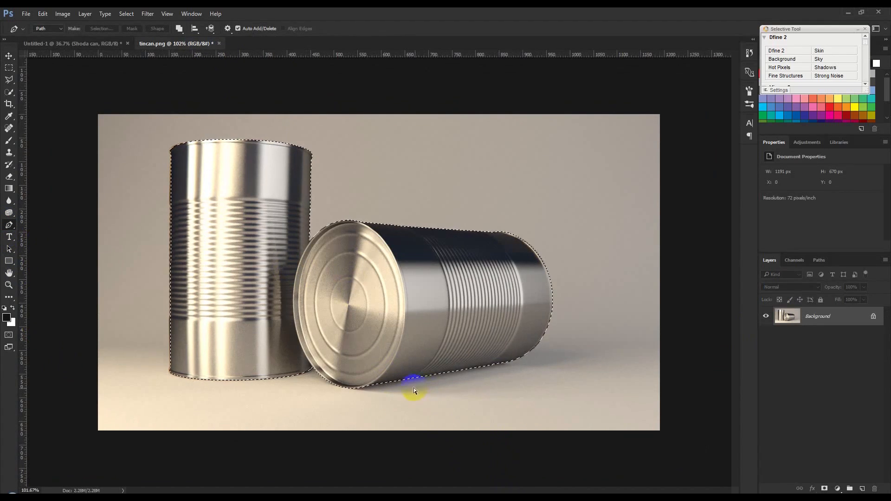
pyautogui.hotkey('ctrl', 'j')
pyautogui.click(766, 335)
pyautogui.click(765, 334)
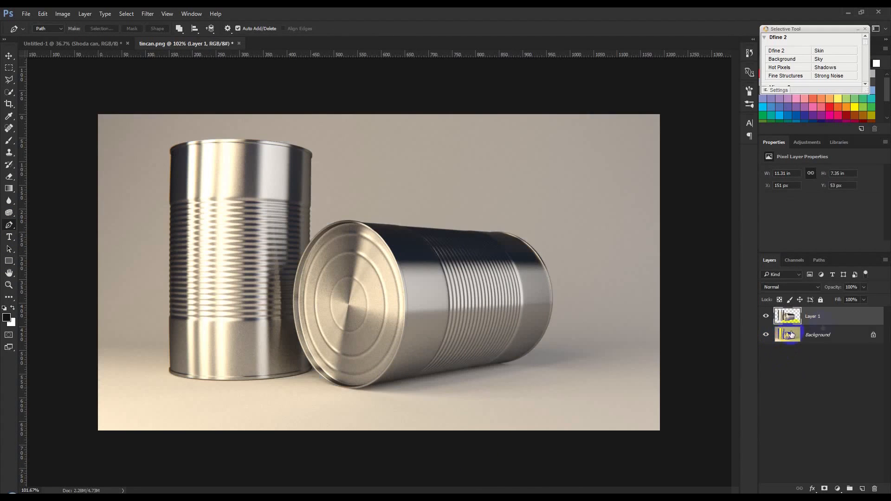
# Copy both tincan.png layers together into the Untitled-1 composite, placing them beside the man.
pyautogui.keyDown('shift'); pyautogui.click(826, 335); pyautogui.keyUp('shift')
pyautogui.click(8, 55)
pyautogui.moveTo(157, 100); pyautogui.dragTo(346, 254)
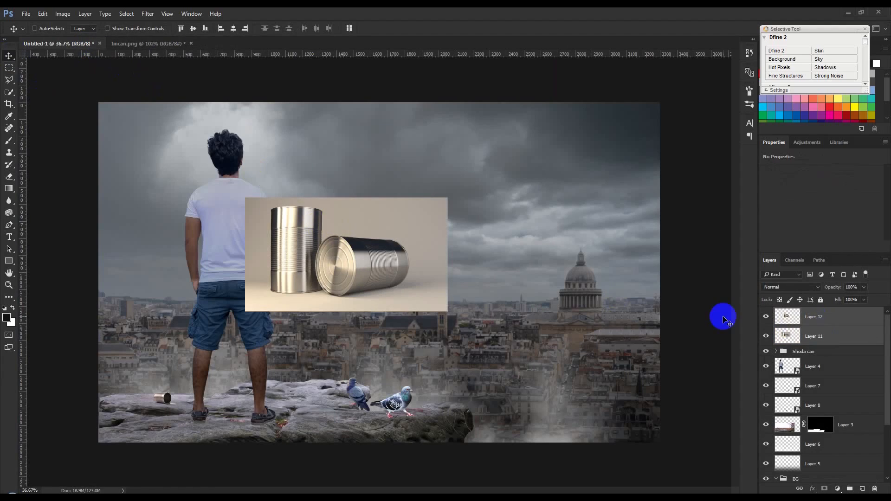
# Group the two imported tin can layers and name the group "Shoda can 2".
pyautogui.hotkey('ctrl', 'g')
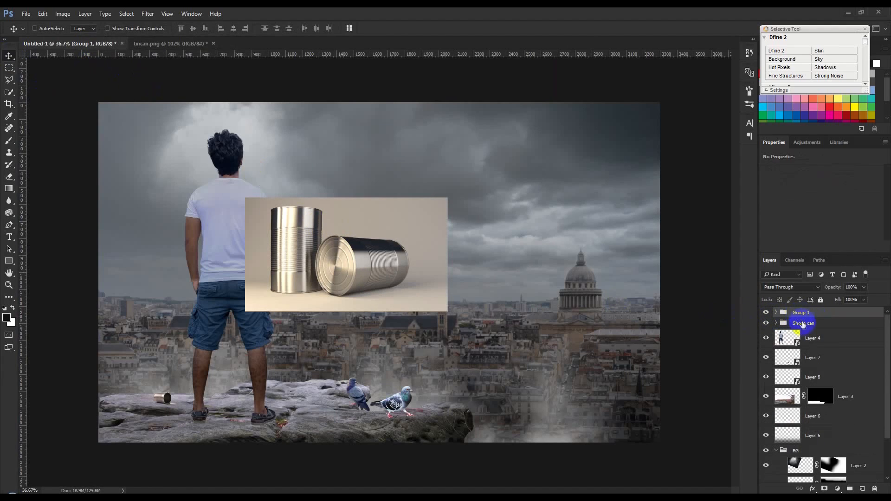
pyautogui.doubleClick(802, 324)
pyautogui.doubleClick(806, 314)
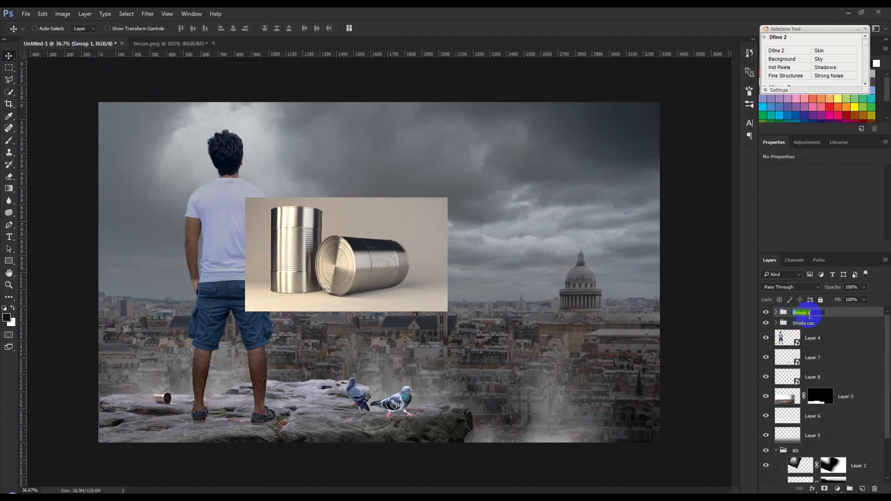
pyautogui.write('Shoda can 2')
pyautogui.press('Return')
# Scale the Shoda can 2 group down to about 20.6% and place it on the front of the rock below the first can.
pyautogui.moveTo(414, 236); pyautogui.dragTo(344, 341)
pyautogui.hotkey('ctrl', 't')
pyautogui.moveTo(377, 302); pyautogui.dragTo(308, 342)
pyautogui.moveTo(265, 367); pyautogui.dragTo(153, 436)
pyautogui.scroll(16, 152, 435)
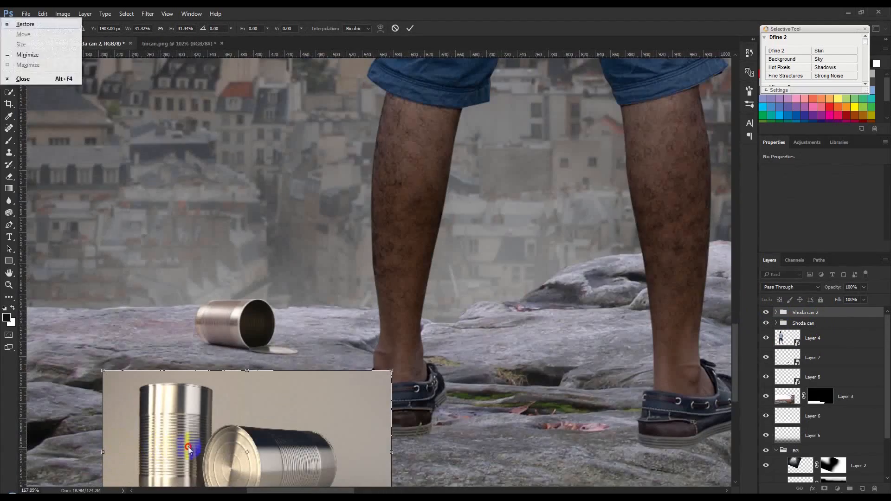
pyautogui.click(189, 447)
pyautogui.moveTo(221, 346); pyautogui.dragTo(262, 216)
pyautogui.moveTo(259, 308); pyautogui.dragTo(265, 291)
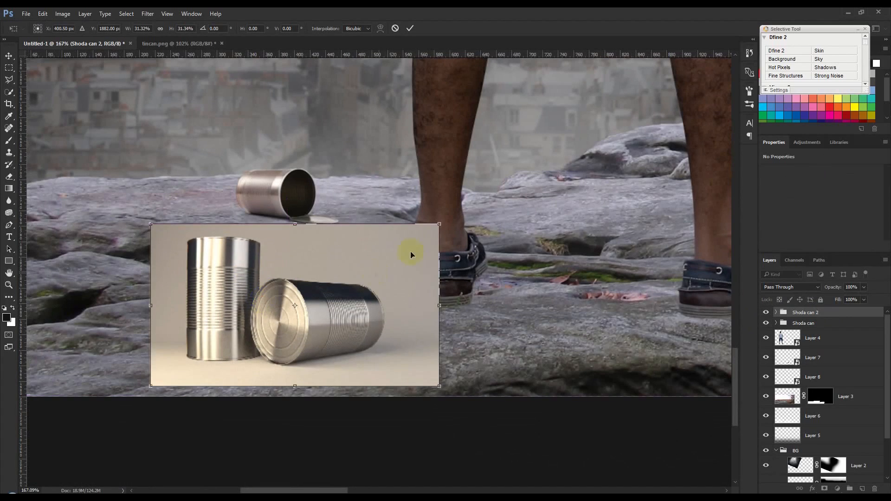
pyautogui.moveTo(439, 224); pyautogui.dragTo(398, 245)
pyautogui.moveTo(350, 284); pyautogui.dragTo(348, 306)
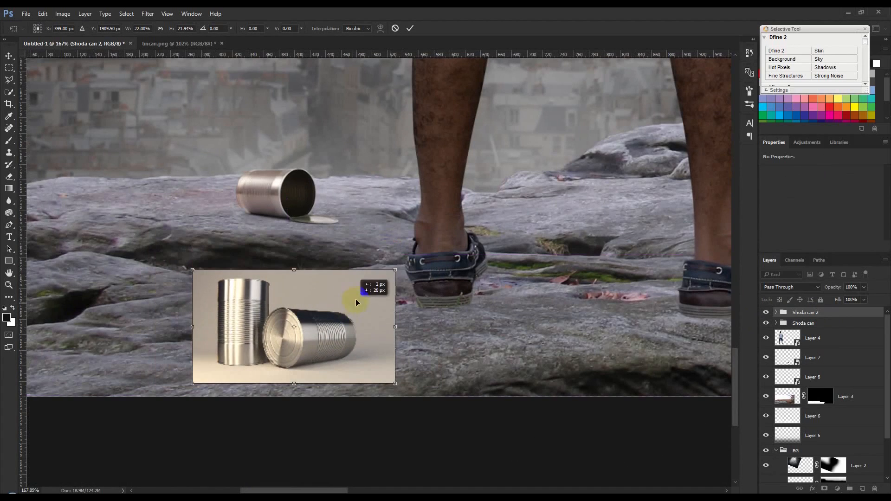
pyautogui.moveTo(399, 269); pyautogui.dragTo(392, 273)
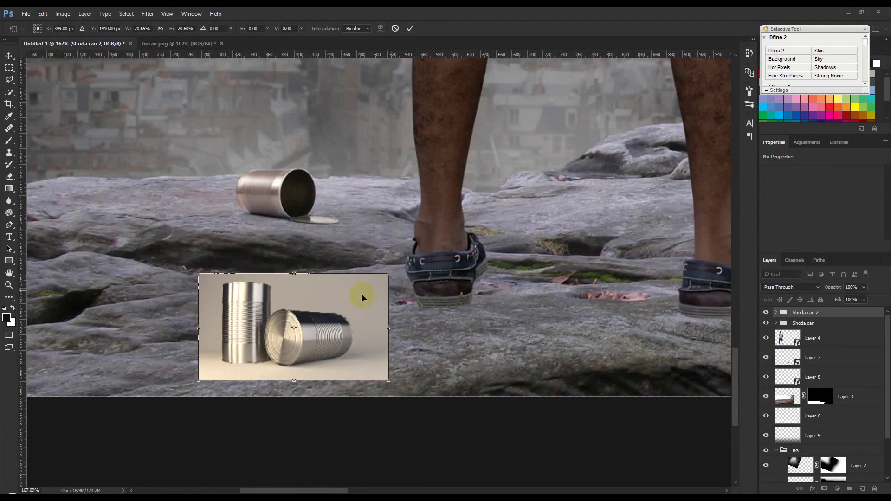
pyautogui.moveTo(361, 297); pyautogui.dragTo(365, 299)
pyautogui.press('Return')
# Scale the original Shoda can group down slightly on the rock.
pyautogui.click(801, 323)
pyautogui.hotkey('ctrl', 't')
pyautogui.moveTo(337, 157); pyautogui.dragTo(324, 167)
pyautogui.press('Return')
# Set the blend mode of Layer 11, the full can photo inside Shoda can 2, to Multiply.
pyautogui.click(814, 313)
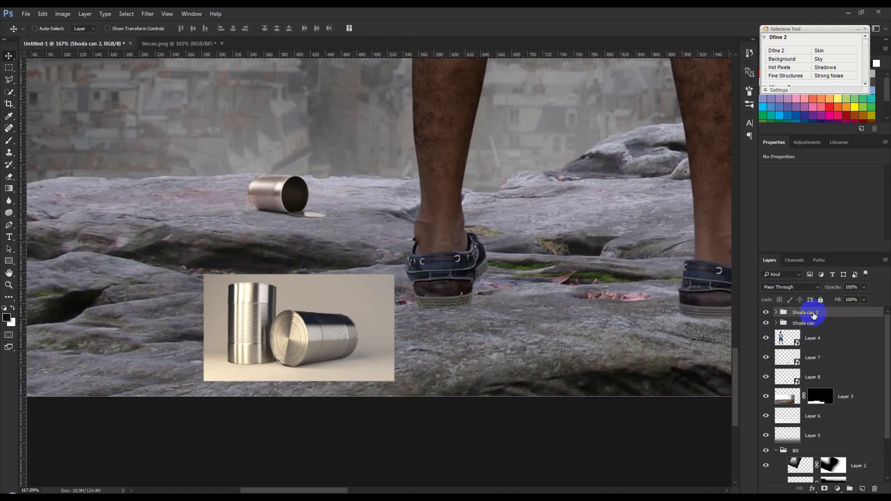
pyautogui.click(777, 315)
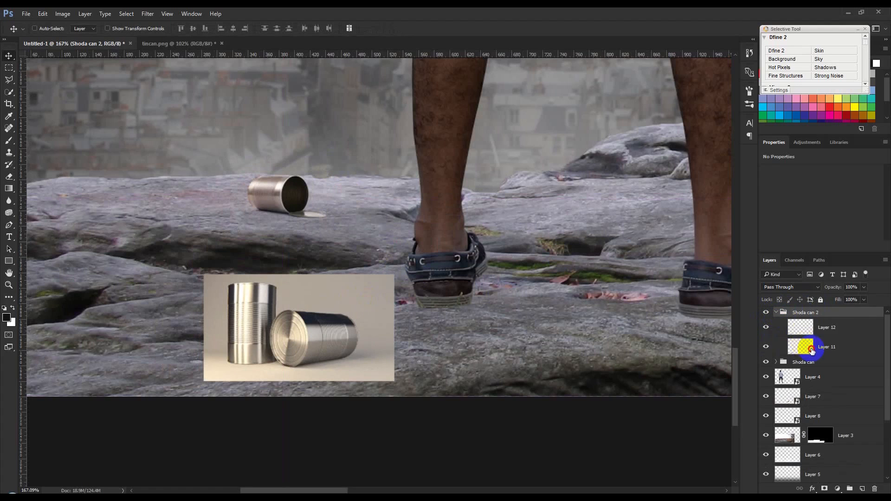
pyautogui.click(808, 346)
pyautogui.click(789, 287)
pyautogui.click(771, 317)
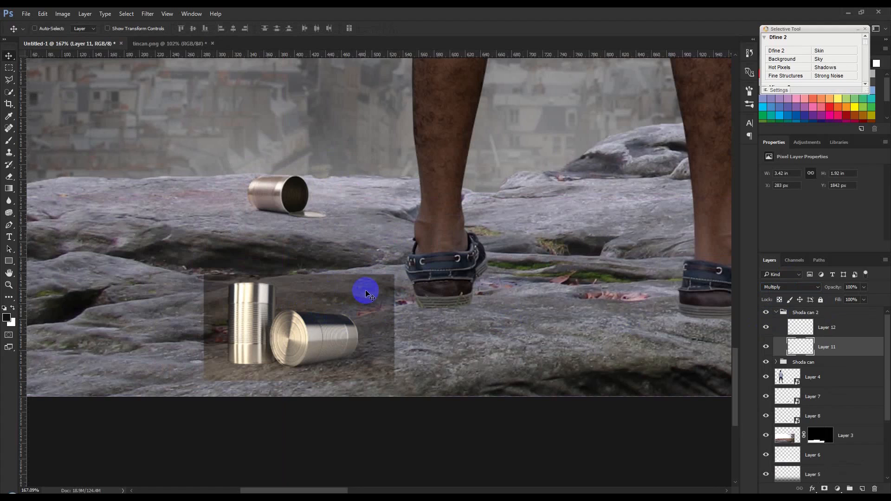
# Convert Layer 11 to black and white with Yellows at 111%, adjusting the Reds too.
pyautogui.click(65, 14)
pyautogui.moveTo(74, 38)
pyautogui.click(206, 105)
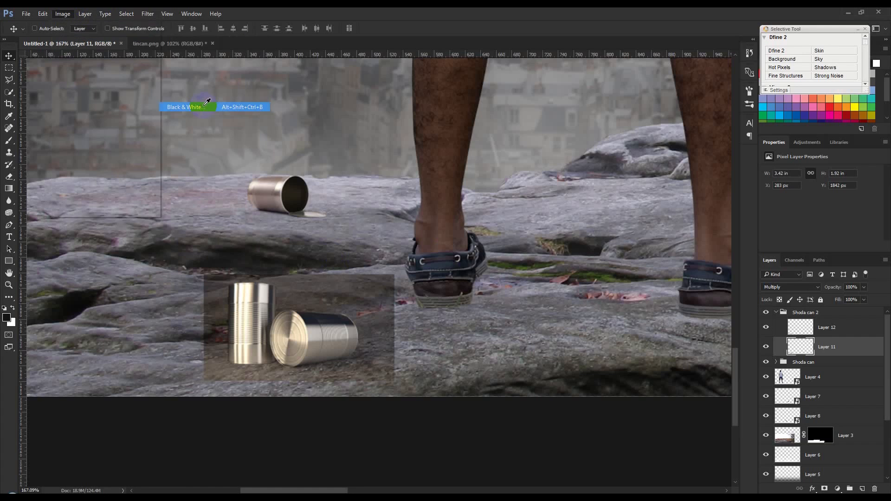
pyautogui.moveTo(432, 161)
pyautogui.mouseDown()
pyautogui.moveTo(478, 164)
pyautogui.moveTo(424, 167)
pyautogui.moveTo(438, 167)
pyautogui.mouseUp()
pyautogui.click(508, 116)
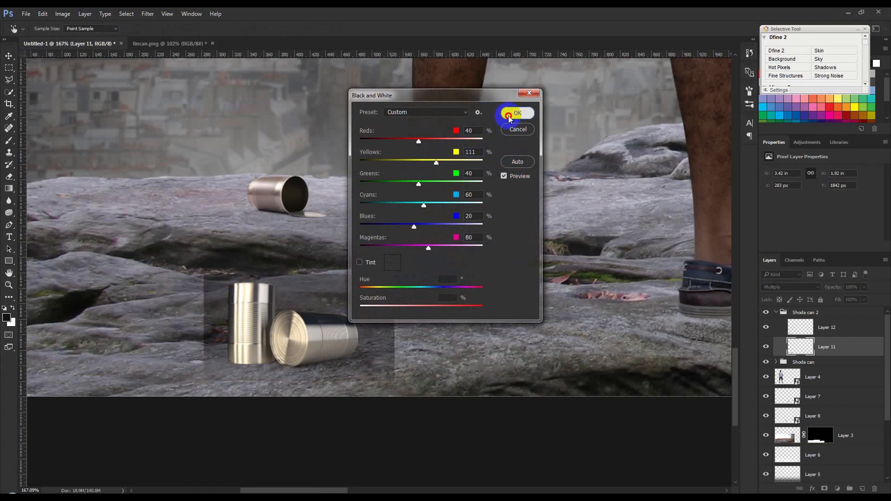
pyautogui.moveTo(418, 146)
pyautogui.mouseDown()
pyautogui.moveTo(441, 141)
pyautogui.moveTo(427, 139)
pyautogui.mouseUp()
pyautogui.click(517, 113)
# Erase the visible photo background around the two cans on Layer 11 with the Eraser tool.
pyautogui.press('v')
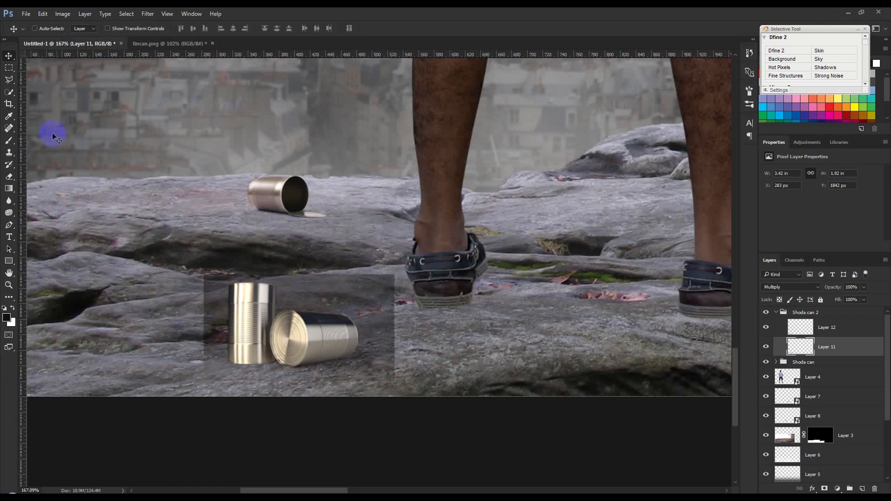
pyautogui.click(8, 177)
pyautogui.click(138, 251)
pyautogui.moveTo(138, 251)
pyautogui.mouseDown()
pyautogui.moveTo(150, 271)
pyautogui.moveTo(128, 313)
pyautogui.moveTo(166, 311)
pyautogui.moveTo(146, 348)
pyautogui.moveTo(167, 350)
pyautogui.moveTo(169, 317)
pyautogui.moveTo(278, 263)
pyautogui.moveTo(413, 295)
pyautogui.moveTo(432, 336)
pyautogui.mouseUp()
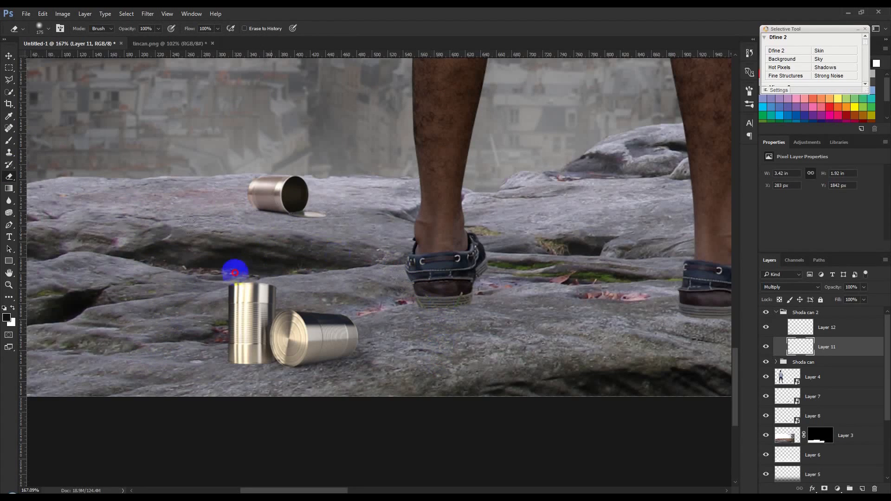
# Collapse the Shoda can 2 group and move it across the rock to between the man's foot and the pigeons.
pyautogui.click(9, 55)
pyautogui.scroll(-5, 369, 241)
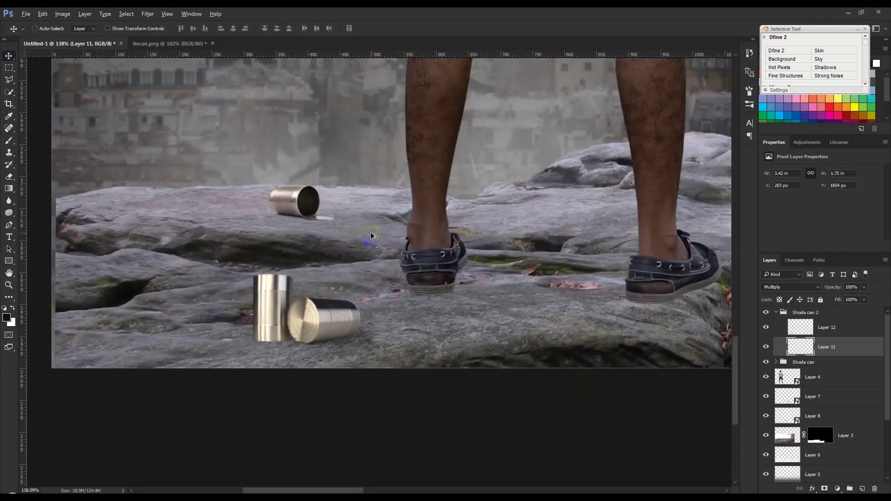
pyautogui.scroll(-4, 369, 242)
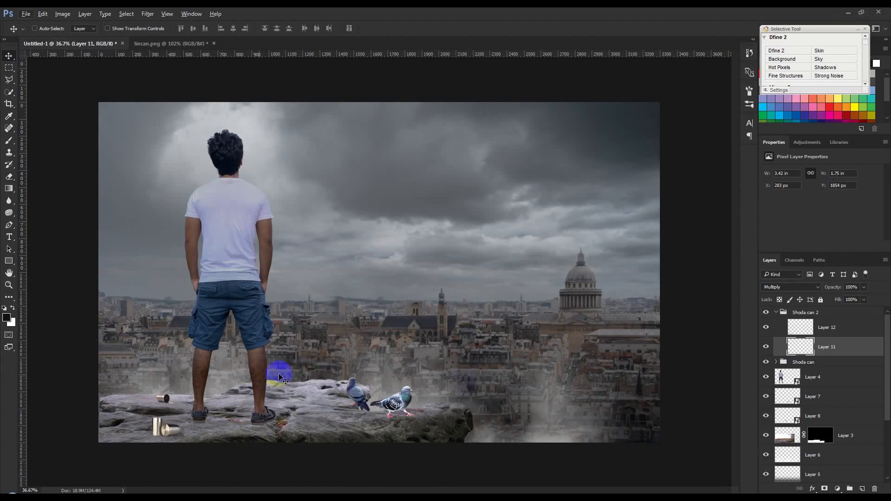
pyautogui.click(783, 314)
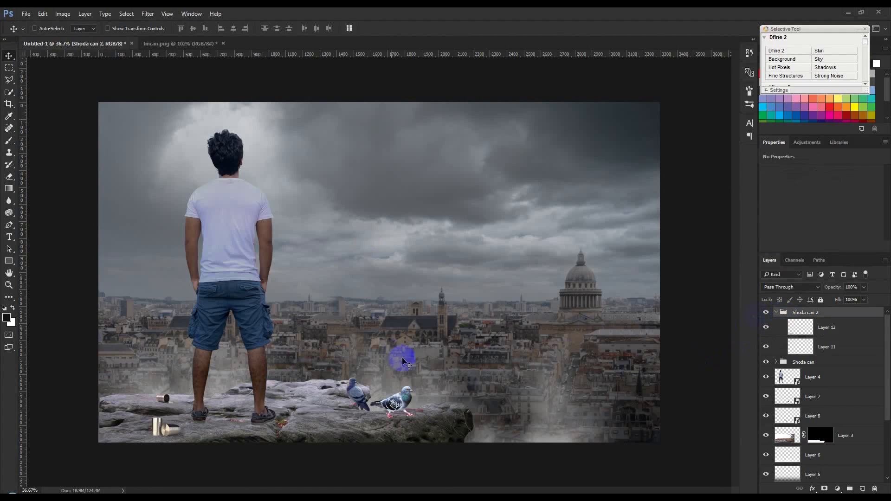
pyautogui.click(776, 313)
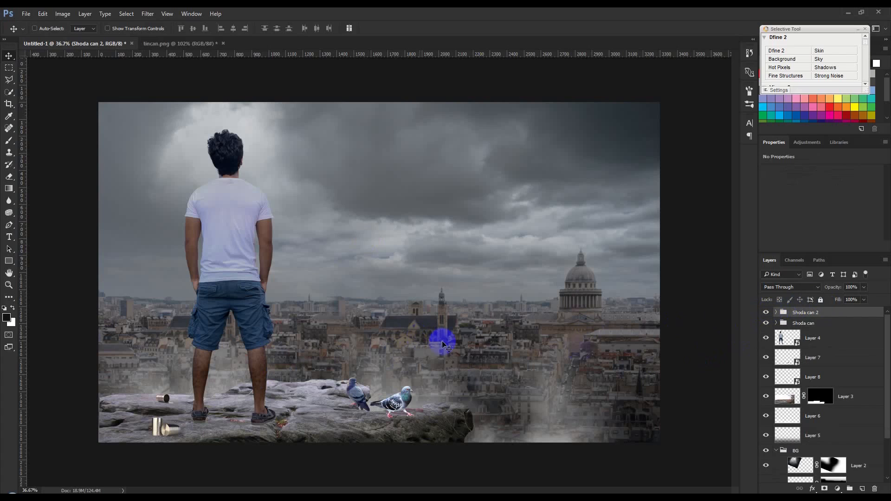
pyautogui.moveTo(186, 425); pyautogui.dragTo(333, 418)
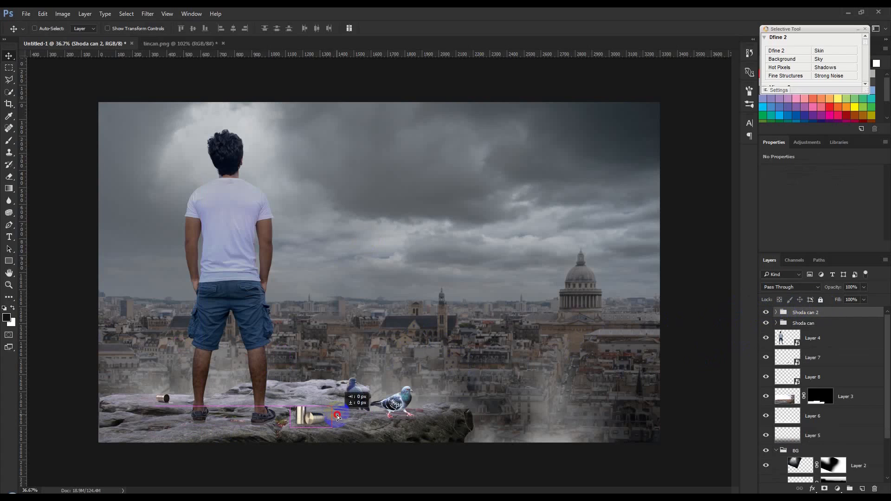
# Duplicate the Shoda can group and place the copy on the front of the rock below the original can.
pyautogui.scroll(2, 303, 431)
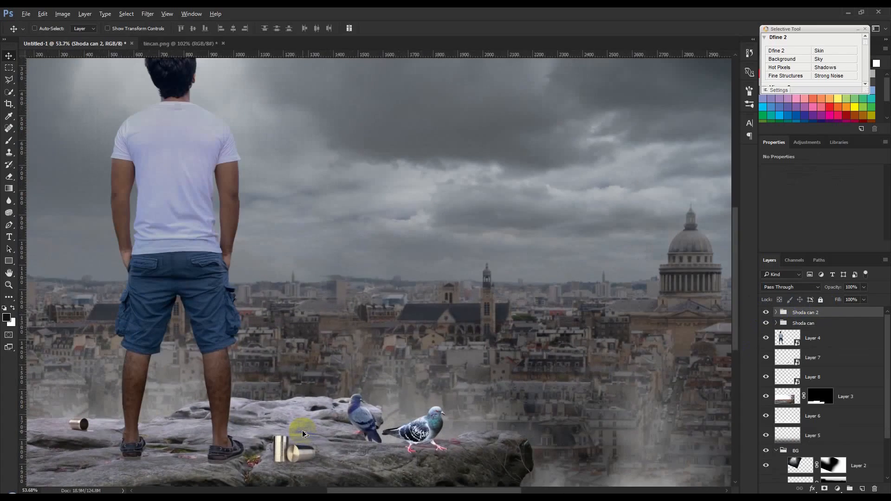
pyautogui.click(826, 325)
pyautogui.moveTo(209, 328); pyautogui.dragTo(391, 255)
pyautogui.moveTo(277, 356); pyautogui.dragTo(274, 406)
# Flip the Shoda can copy horizontally, rotate it by about -15.7°, and nudge it into place on the rock.
pyautogui.hotkey('ctrl', 't')
pyautogui.rightClick(292, 394)
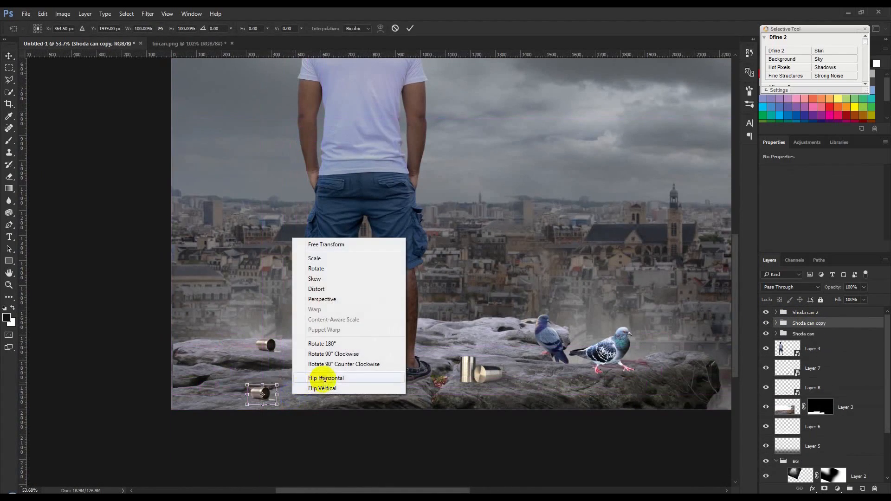
pyautogui.click(325, 378)
pyautogui.moveTo(284, 394); pyautogui.dragTo(297, 385)
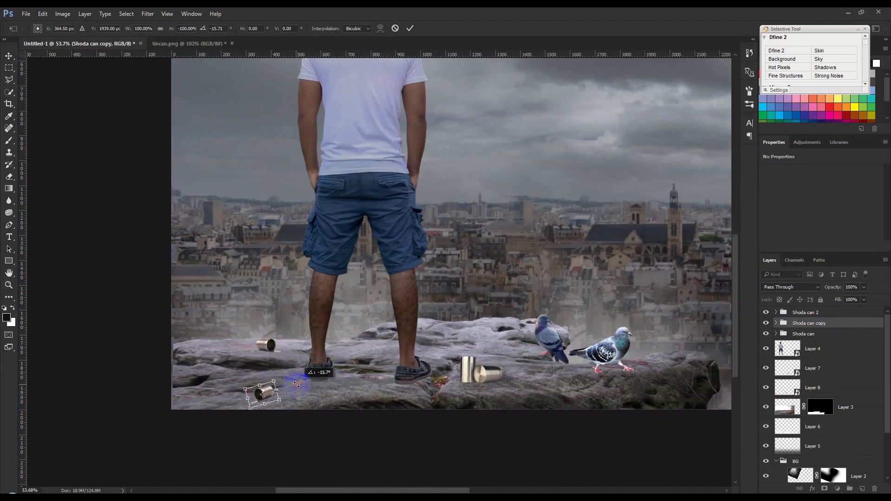
pyautogui.moveTo(277, 380)
pyautogui.mouseDown()
pyautogui.moveTo(295, 365)
pyautogui.moveTo(310, 375)
pyautogui.moveTo(279, 383)
pyautogui.mouseUp()
pyautogui.press('Return')
pyautogui.scroll(-3, 280, 385)
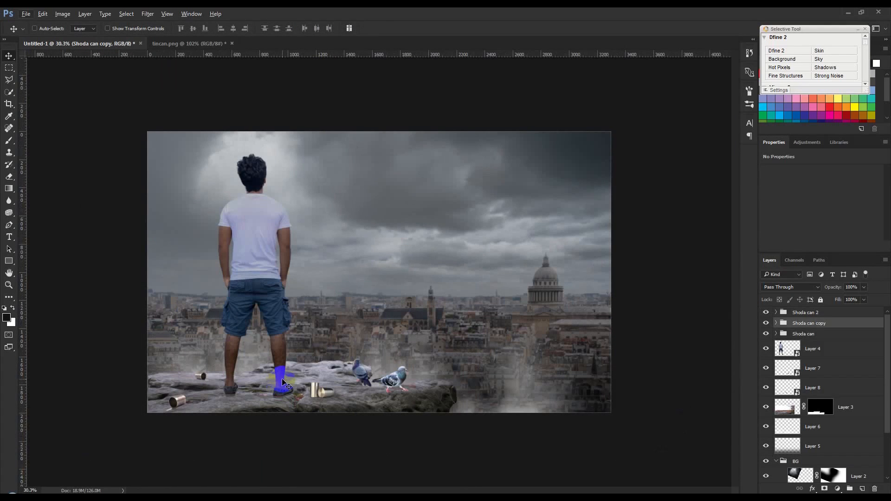
pyautogui.scroll(1, 284, 383)
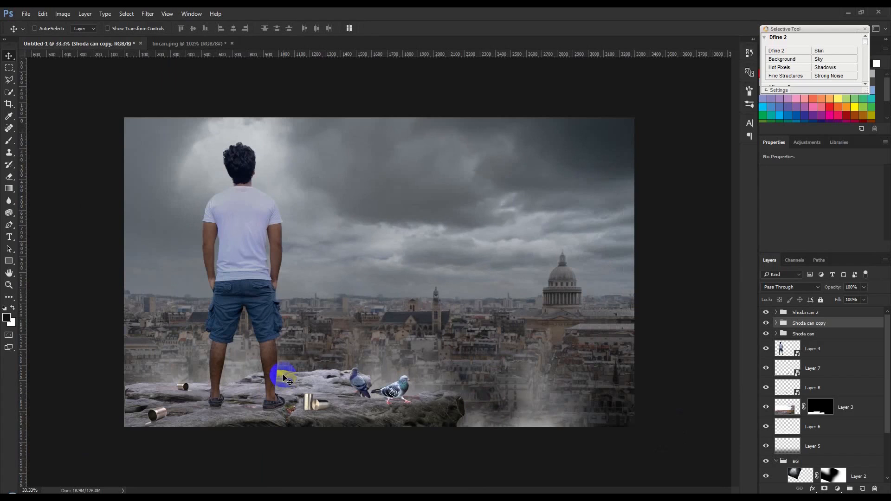
# Close tincan.png without saving its changes.
pyautogui.click(163, 44)
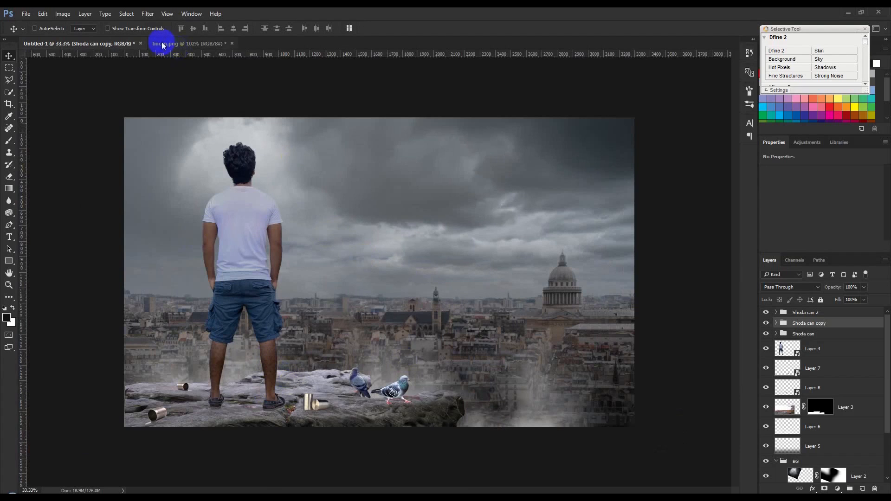
pyautogui.click(232, 43)
pyautogui.click(457, 193)
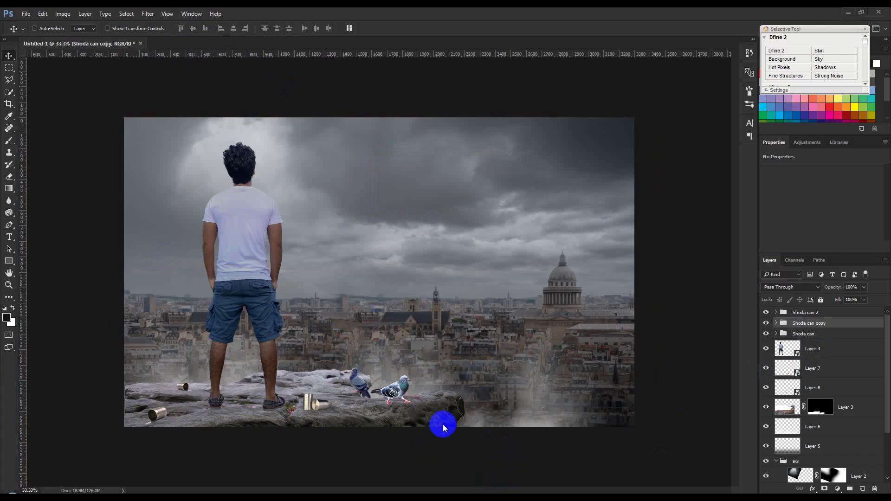
# Set the opacity of Layer 2, the Screen-blended light in the BG group, to 100%.
pyautogui.scroll(-3, 817, 421)
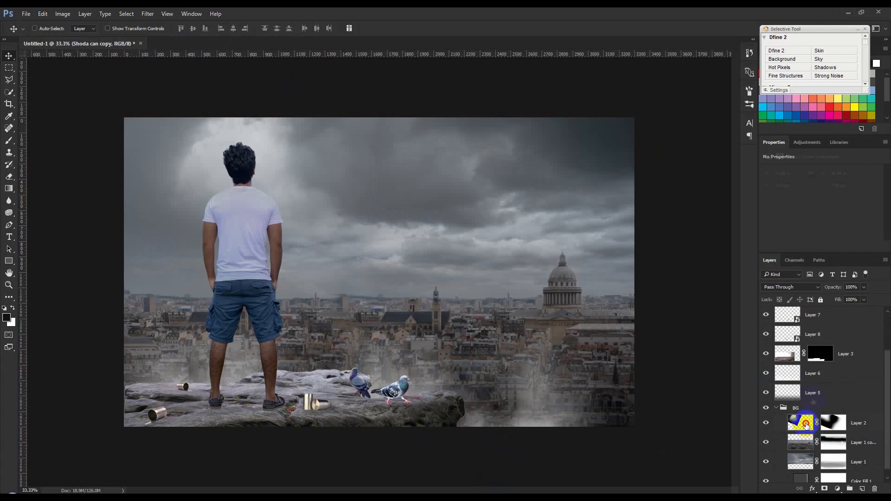
pyautogui.click(805, 424)
pyautogui.moveTo(845, 288); pyautogui.dragTo(865, 296)
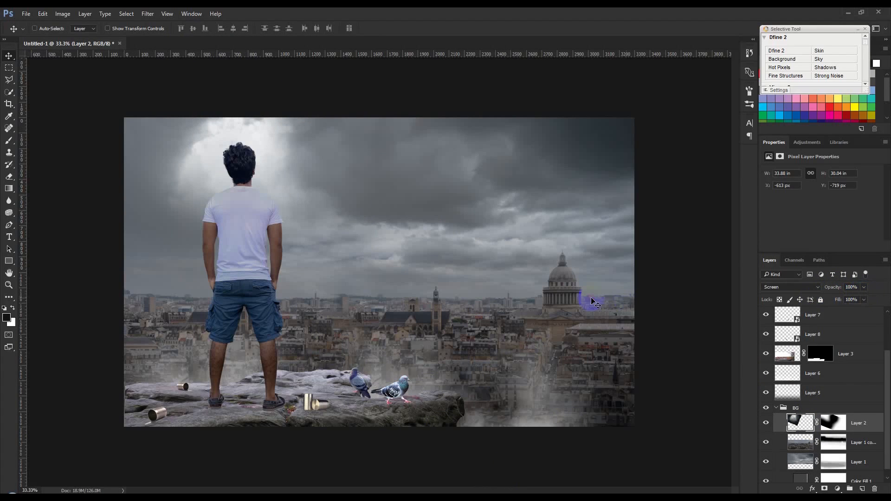
# Collapse the BG group and add a Brightness/Contrast adjustment above it with brightness -1 and contrast 95.
pyautogui.click(776, 411)
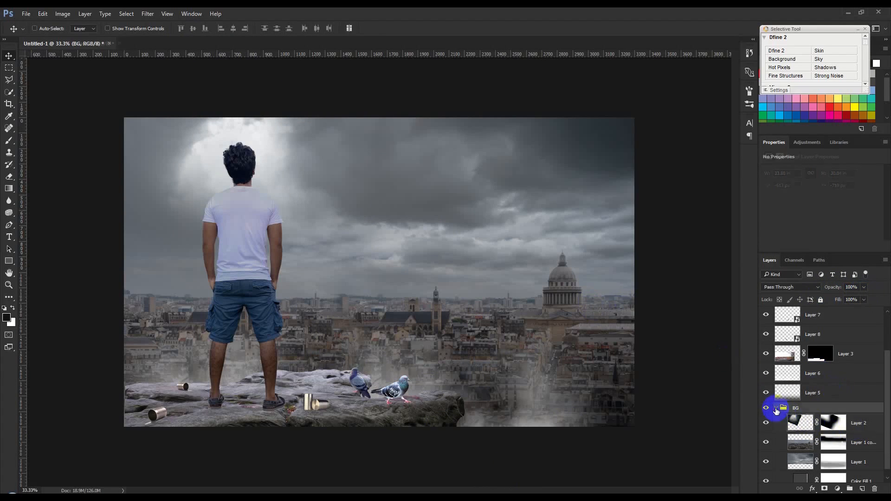
pyautogui.click(776, 409)
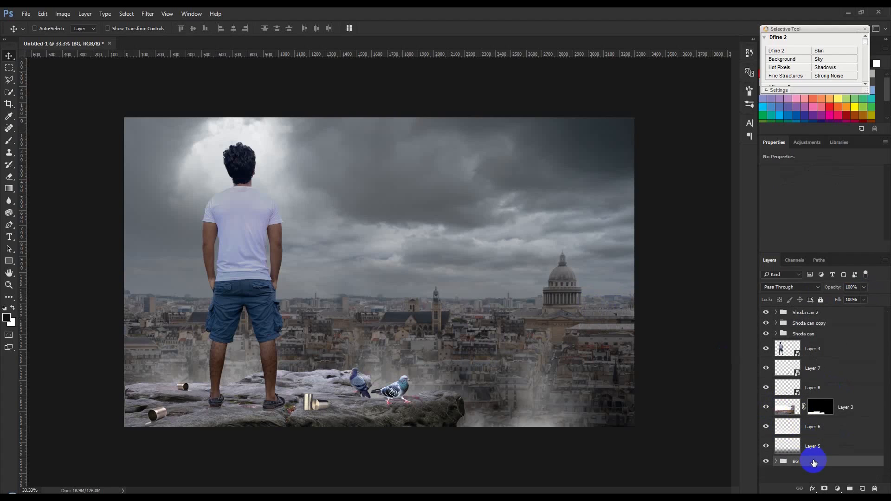
pyautogui.click(837, 488)
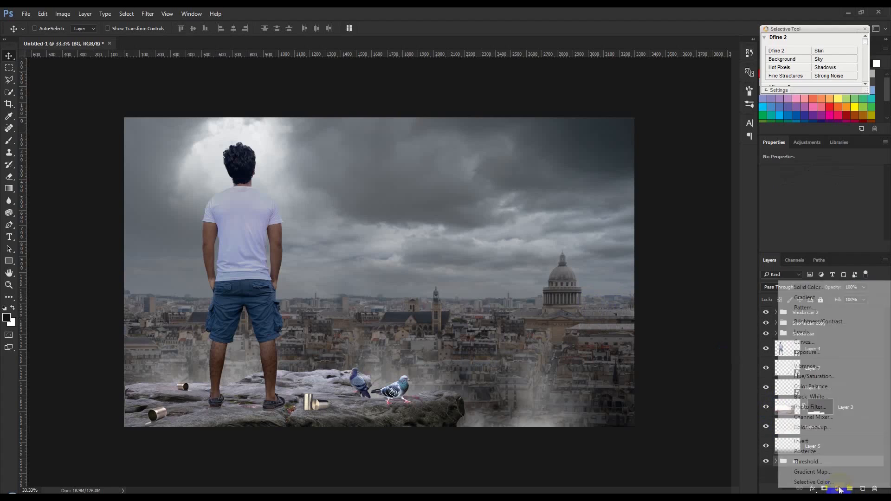
pyautogui.click(819, 321)
pyautogui.moveTo(820, 212); pyautogui.dragTo(875, 218)
pyautogui.moveTo(821, 194)
pyautogui.mouseDown()
pyautogui.moveTo(806, 195)
pyautogui.moveTo(820, 195)
pyautogui.mouseUp()
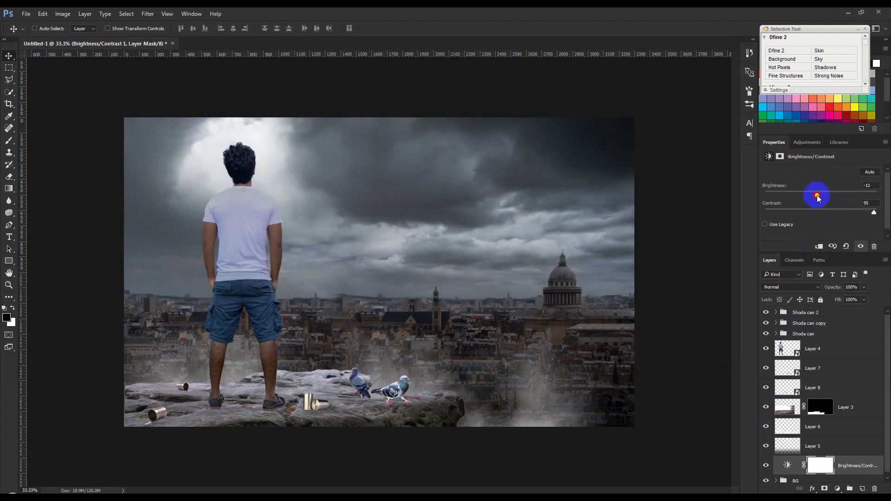
# Place the tree_i_by_peroni68-d3c8t13.png image as a new layer above the Shoda can 2 group.
pyautogui.scroll(-1, 813, 427)
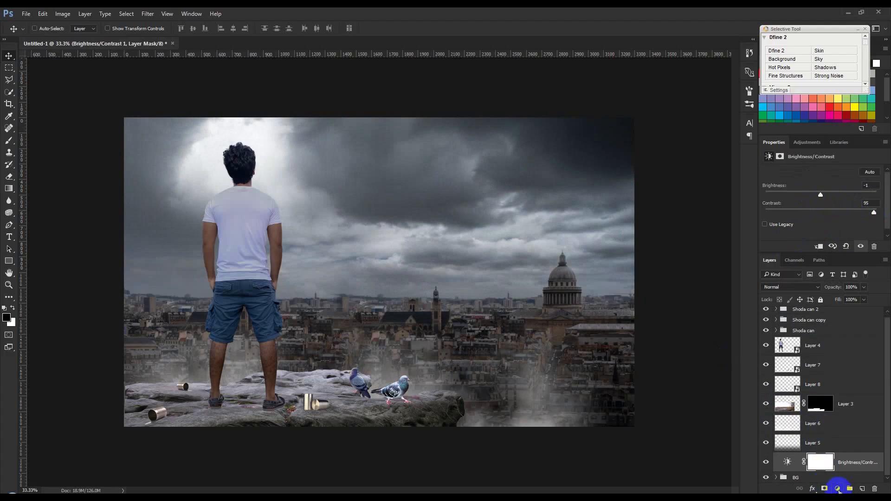
pyautogui.scroll(1, 829, 368)
pyautogui.click(828, 314)
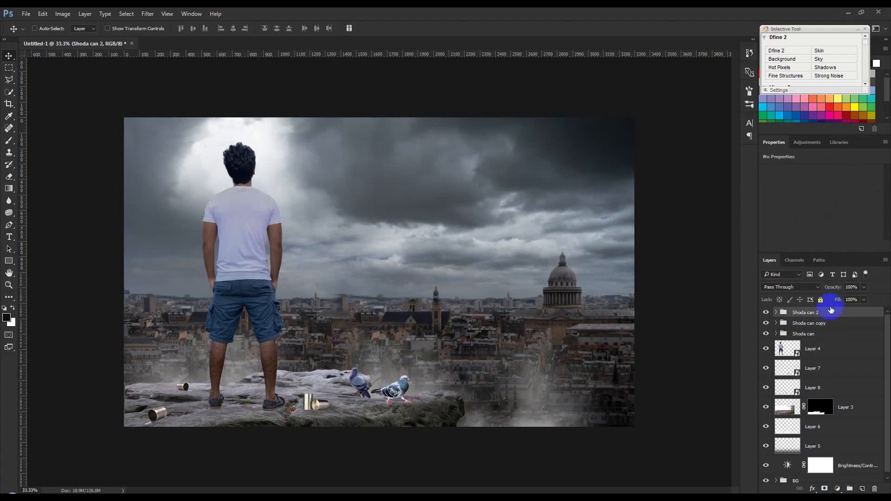
pyautogui.scroll(5, 438, 395)
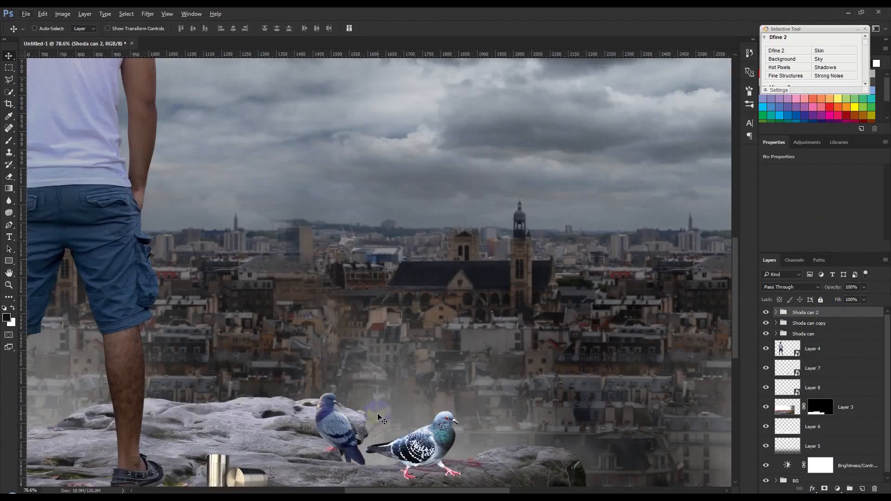
pyautogui.scroll(-2, 385, 416)
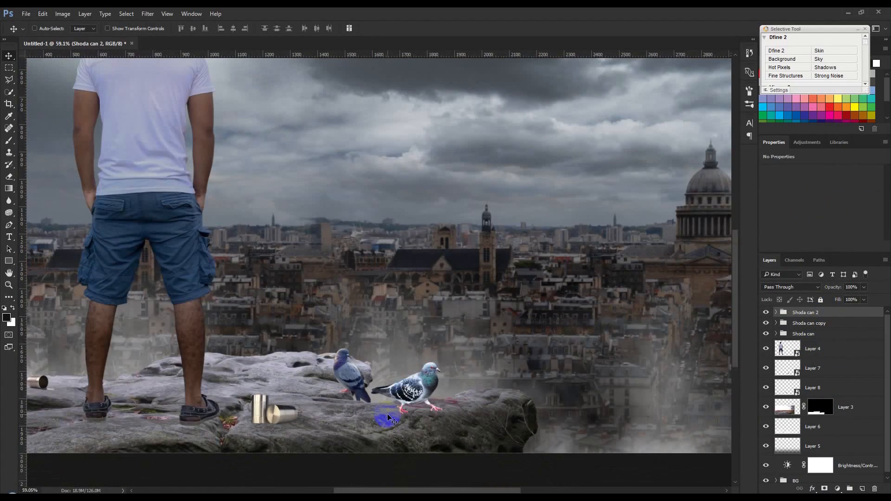
pyautogui.scroll(-2, 390, 418)
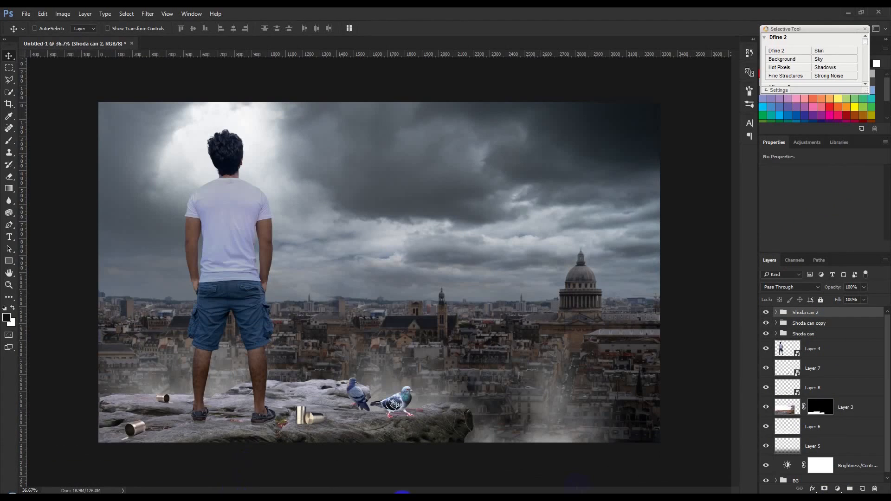
pyautogui.moveTo(505, 492); pyautogui.dragTo(507, 378)
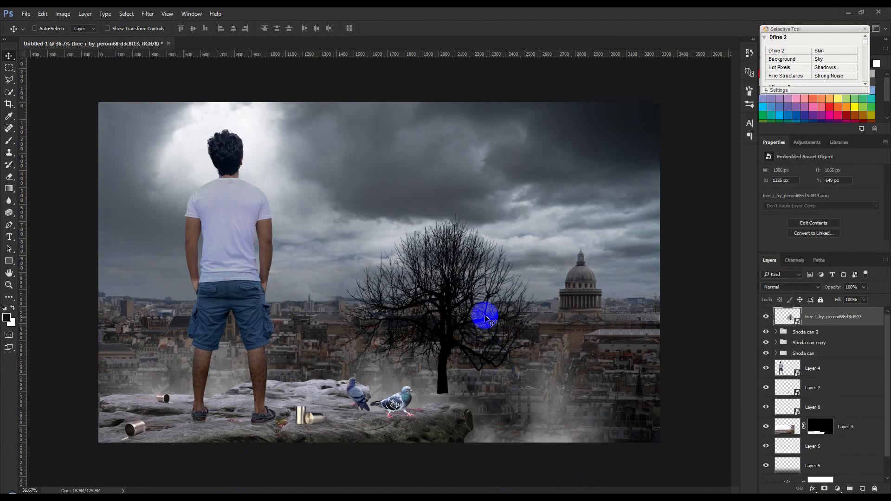
# Move the tree to the rock's lower right end, rotate it by about 27.45° and resize it to about 760 x 621 px.
pyautogui.moveTo(464, 330); pyautogui.dragTo(436, 456)
pyautogui.moveTo(430, 403); pyautogui.dragTo(482, 413)
pyautogui.hotkey('ctrl', 't')
pyautogui.moveTo(596, 344); pyautogui.dragTo(481, 430)
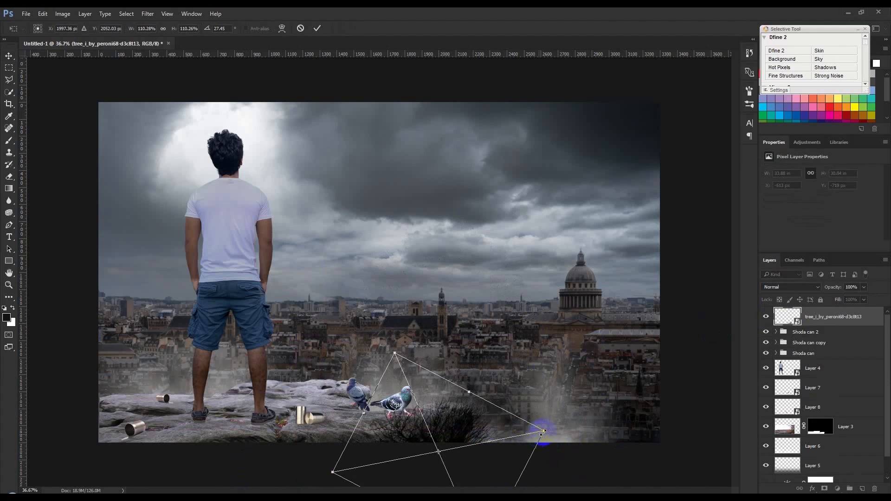
pyautogui.moveTo(544, 431); pyautogui.dragTo(591, 413)
pyautogui.moveTo(526, 419); pyautogui.dragTo(514, 418)
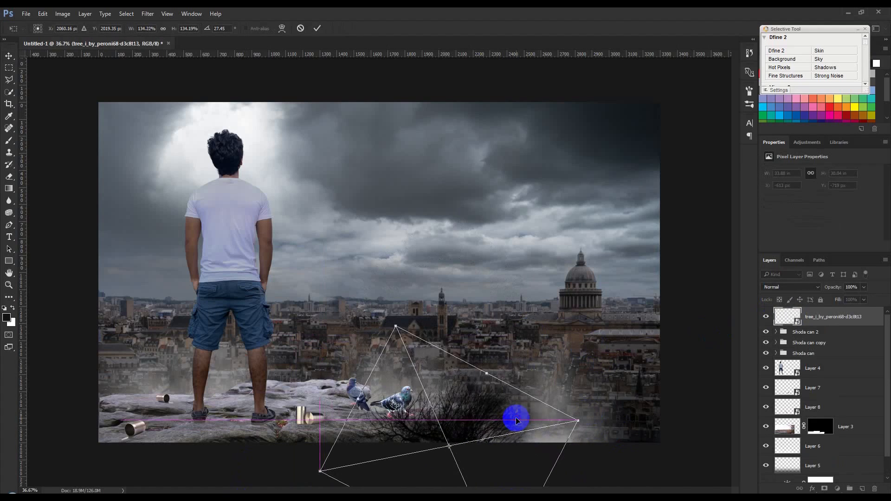
pyautogui.moveTo(577, 420); pyautogui.dragTo(501, 416)
pyautogui.press('Return')
# Examine the pigeons, the cans and the man's feet on the rock ledge up close.
pyautogui.scroll(5, 432, 412)
pyautogui.moveTo(470, 337); pyautogui.dragTo(537, 204)
pyautogui.scroll(2, 436, 315)
pyautogui.moveTo(287, 288); pyautogui.dragTo(284, 317)
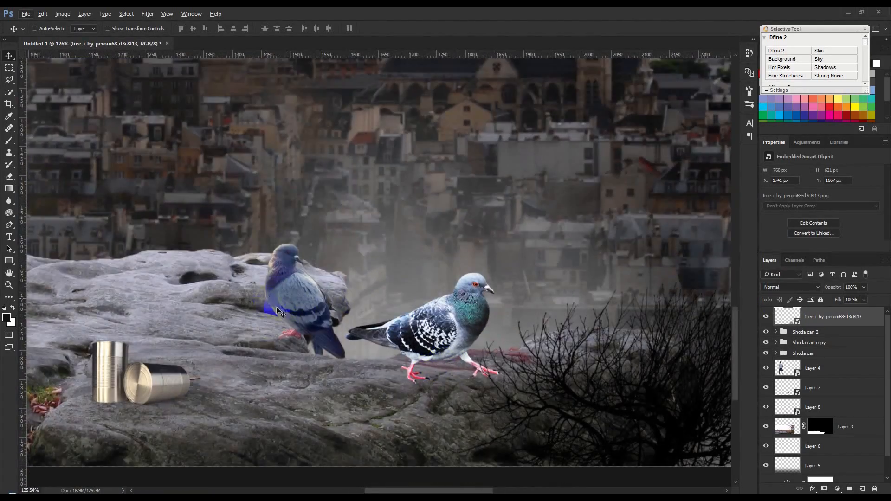
pyautogui.scroll(4, 279, 310)
pyautogui.moveTo(220, 340); pyautogui.dragTo(456, 250)
pyautogui.scroll(-5, 424, 268)
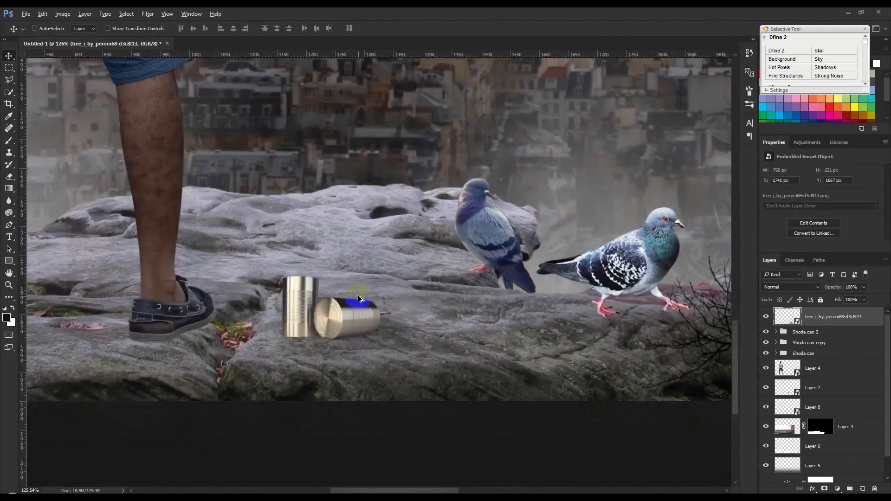
pyautogui.hscroll(-5, 385, 329)
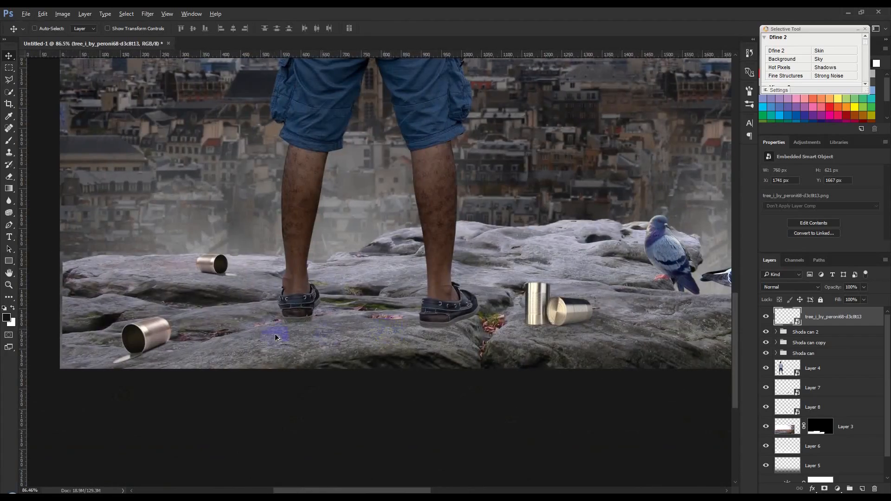
pyautogui.scroll(7, 274, 338)
pyautogui.scroll(-7, 352, 324)
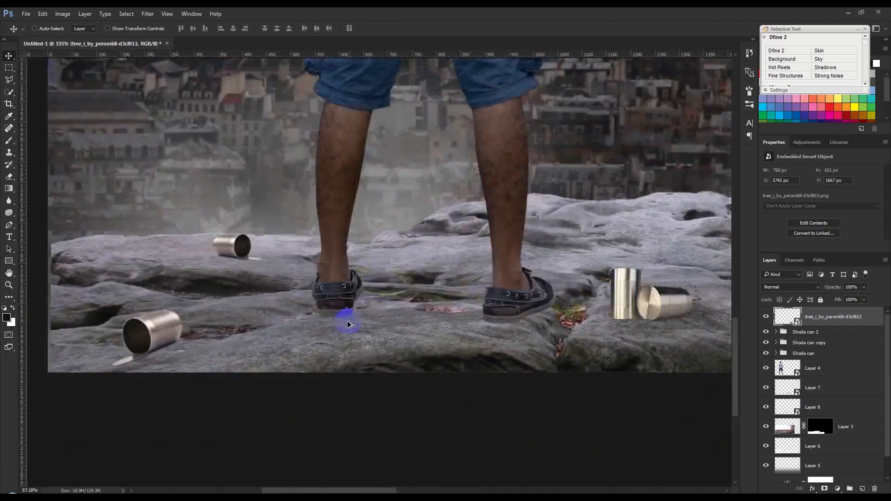
pyautogui.moveTo(273, 343); pyautogui.dragTo(320, 332)
# Rename the tree layer as 1.
pyautogui.click(802, 332)
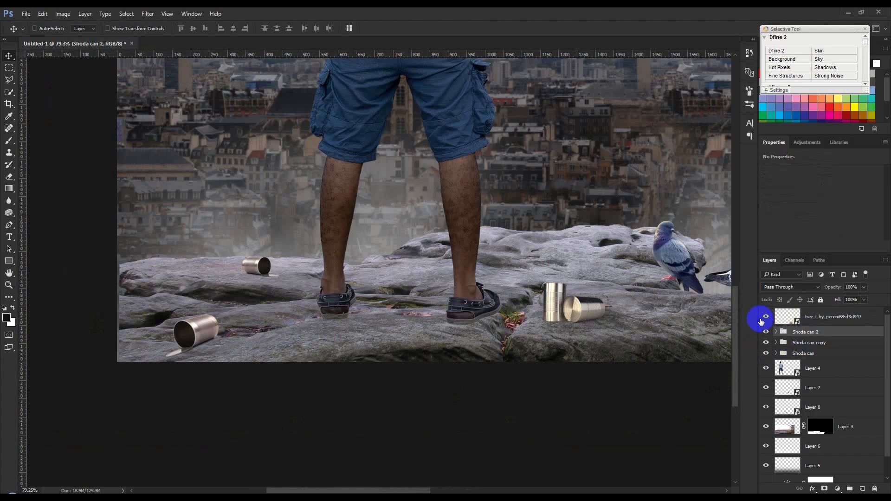
pyautogui.doubleClick(822, 316)
pyautogui.write('1')
pyautogui.press('Return')
# Add a Brightness/Contrast adjustment above Layer 8, the left pigeon.
pyautogui.moveTo(567, 255); pyautogui.dragTo(358, 309)
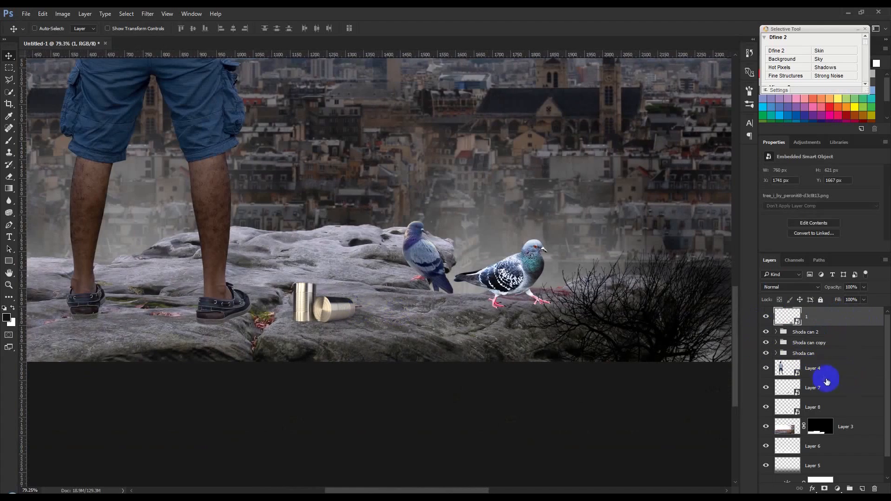
pyautogui.click(809, 405)
pyautogui.click(765, 406)
pyautogui.click(765, 406)
pyautogui.click(837, 488)
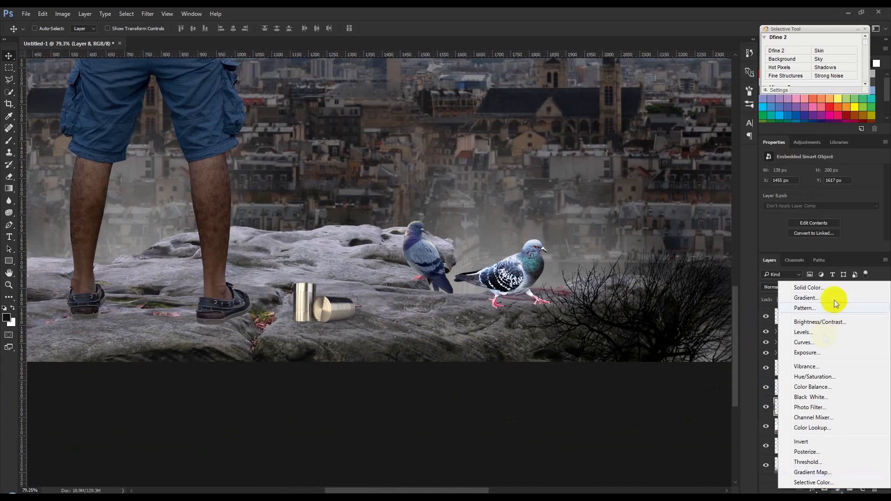
pyautogui.click(819, 322)
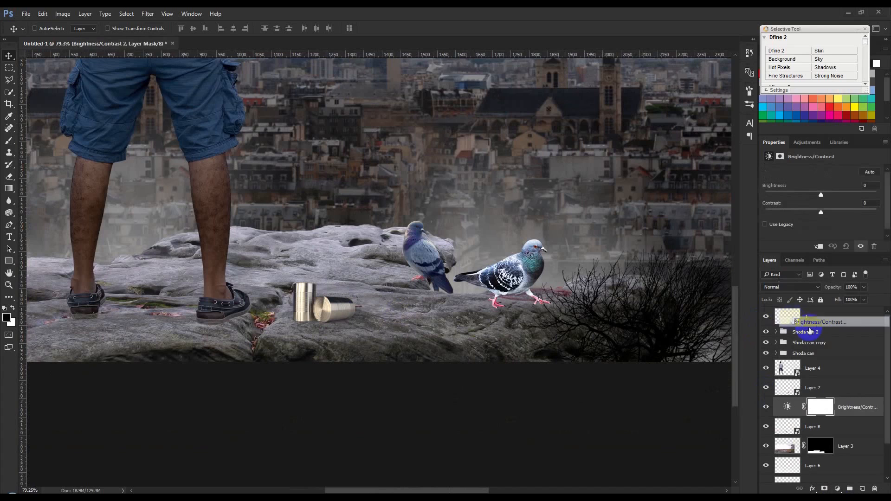
# Clip the Brightness/Contrast adjustment to Layer 8 and set its brightness to -120 and contrast to -50.
pyautogui.moveTo(820, 217); pyautogui.dragTo(782, 220)
pyautogui.click(838, 415)
pyautogui.click(819, 246)
pyautogui.moveTo(781, 213); pyautogui.dragTo(753, 217)
pyautogui.moveTo(816, 198); pyautogui.dragTo(780, 203)
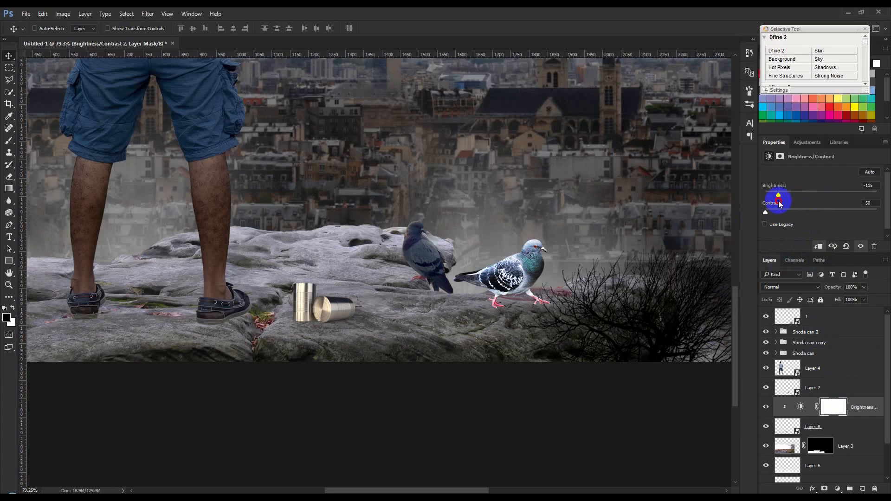
# Brush black on the adjustment's mask over the left pigeon's head, back and sides to restore their brightness.
pyautogui.scroll(8, 434, 279)
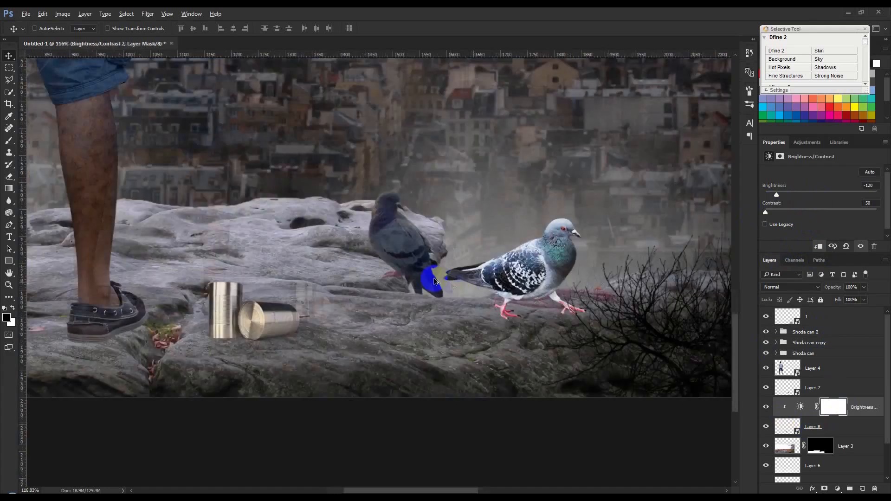
pyautogui.moveTo(433, 256); pyautogui.dragTo(444, 330)
pyautogui.click(837, 414)
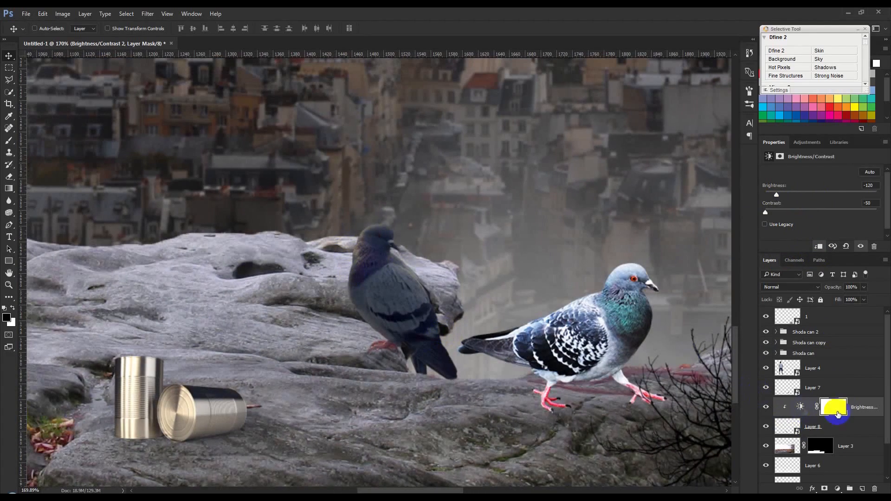
pyautogui.click(9, 140)
pyautogui.moveTo(369, 232)
pyautogui.mouseDown()
pyautogui.moveTo(318, 245)
pyautogui.moveTo(332, 295)
pyautogui.moveTo(336, 210)
pyautogui.moveTo(417, 288)
pyautogui.moveTo(333, 216)
pyautogui.mouseUp()
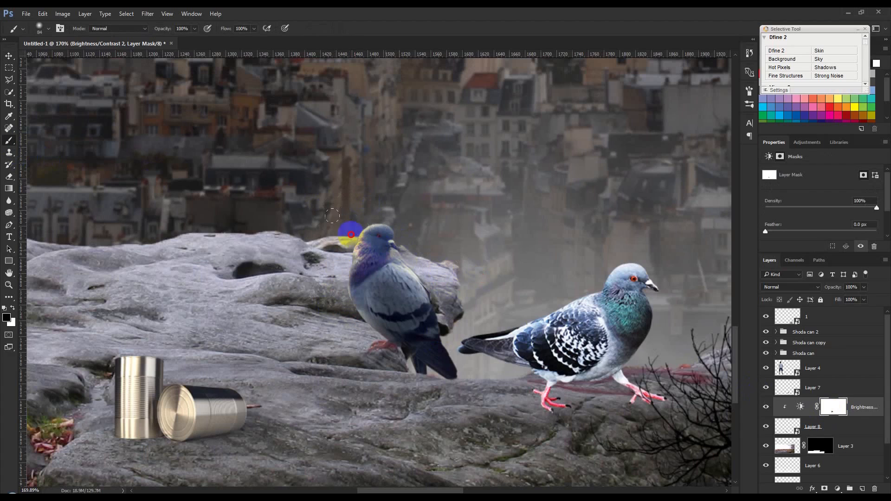
pyautogui.moveTo(336, 274); pyautogui.dragTo(340, 299)
pyautogui.moveTo(434, 327); pyautogui.dragTo(408, 248)
# Add a Brightness/Contrast adjustment above Layer 7, the right pigeon, and clip it to that layer.
pyautogui.moveTo(602, 318); pyautogui.dragTo(477, 292)
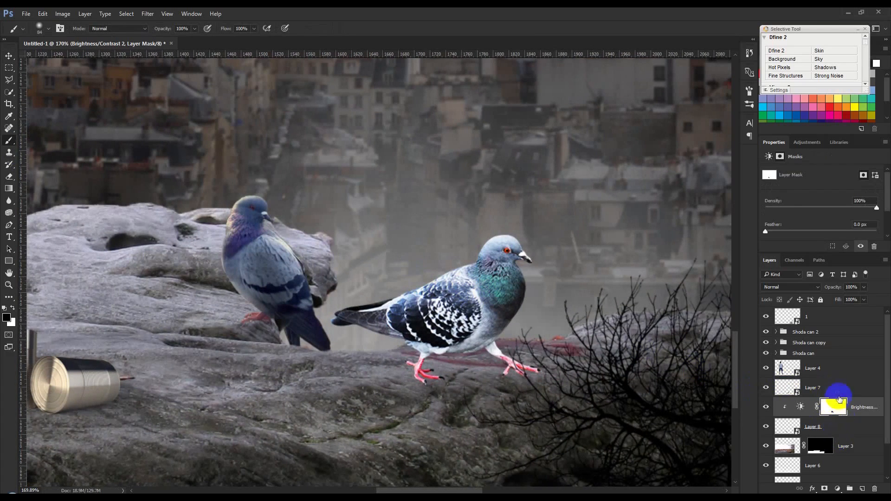
pyautogui.click(831, 385)
pyautogui.click(837, 488)
pyautogui.click(832, 329)
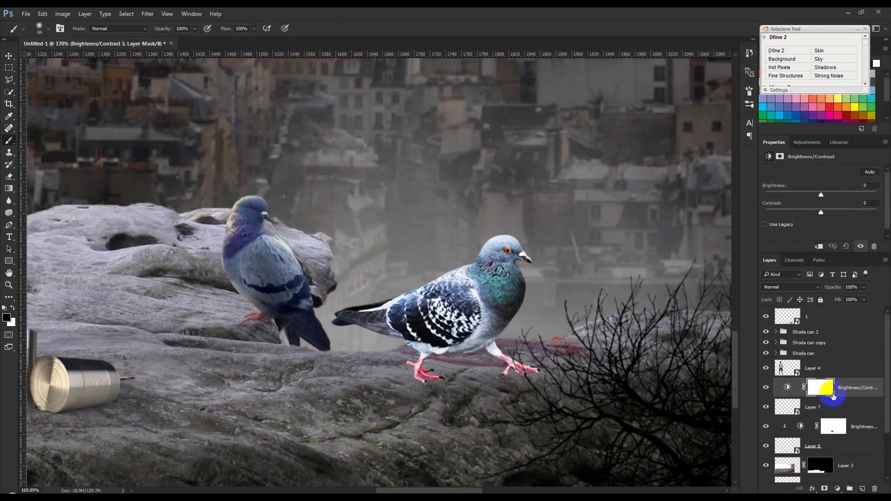
pyautogui.rightClick(849, 390)
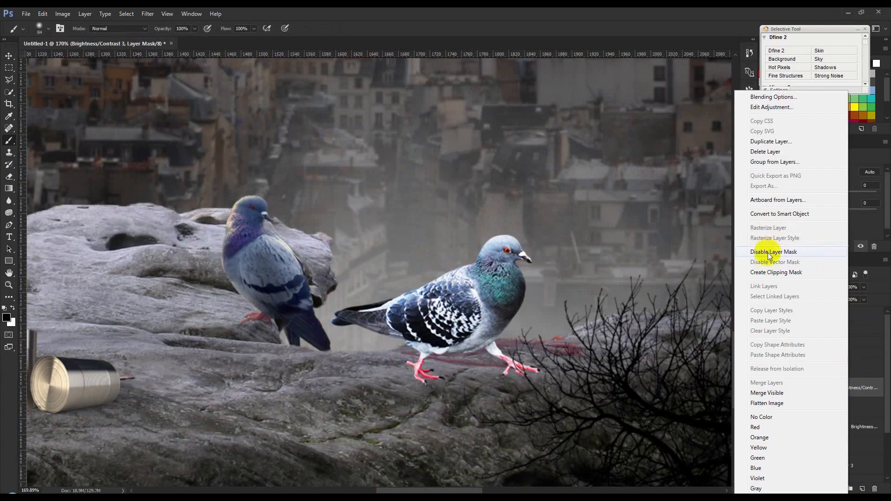
pyautogui.click(771, 275)
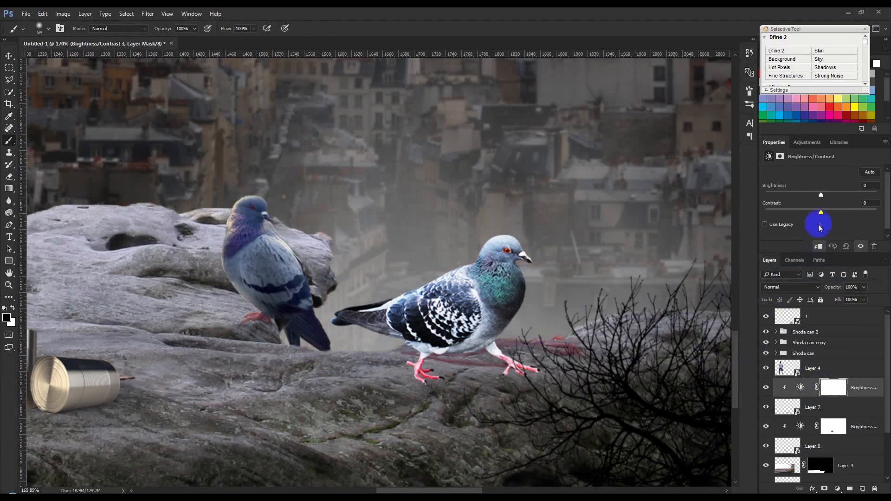
# Set the walking pigeon's Brightness/Contrast adjustment to brightness -150 and contrast -48, and paint its mask black over the bird's head and back.
pyautogui.moveTo(808, 217); pyautogui.dragTo(774, 224)
pyautogui.moveTo(820, 195); pyautogui.dragTo(766, 203)
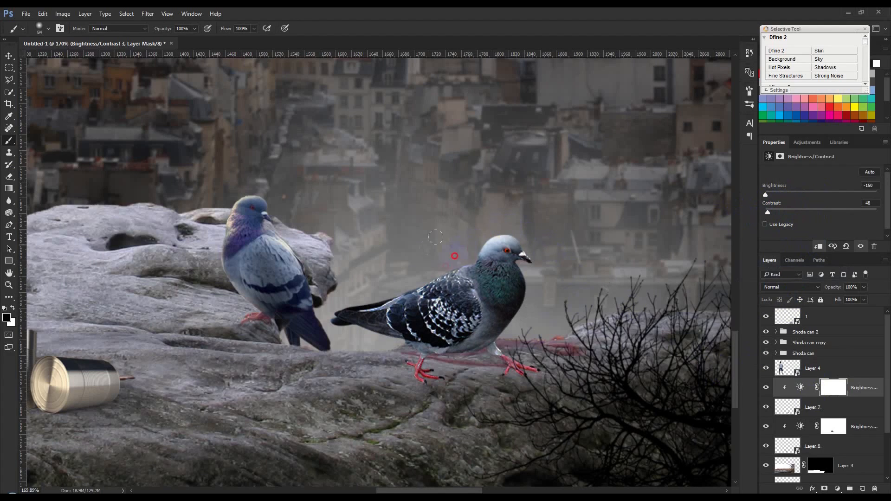
pyautogui.moveTo(440, 241); pyautogui.dragTo(417, 265)
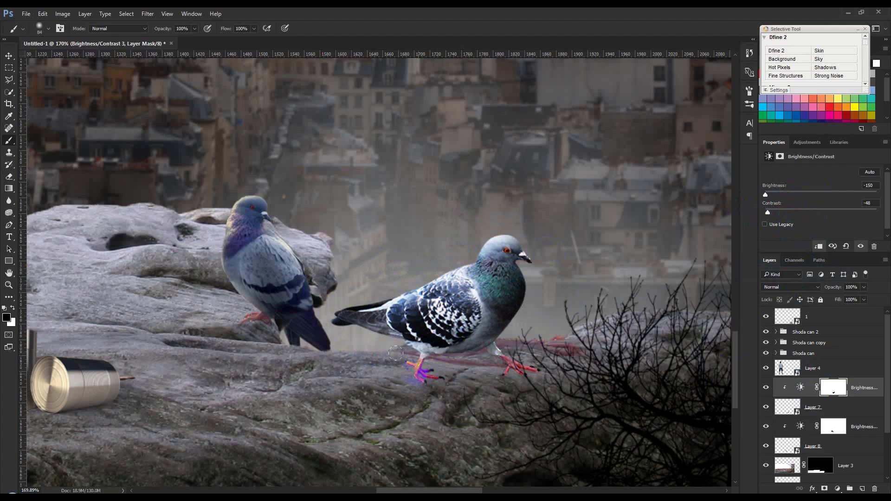
# Add a Curves adjustment clipped to Layer 7, the walking pigeon.
pyautogui.scroll(-12, 457, 370)
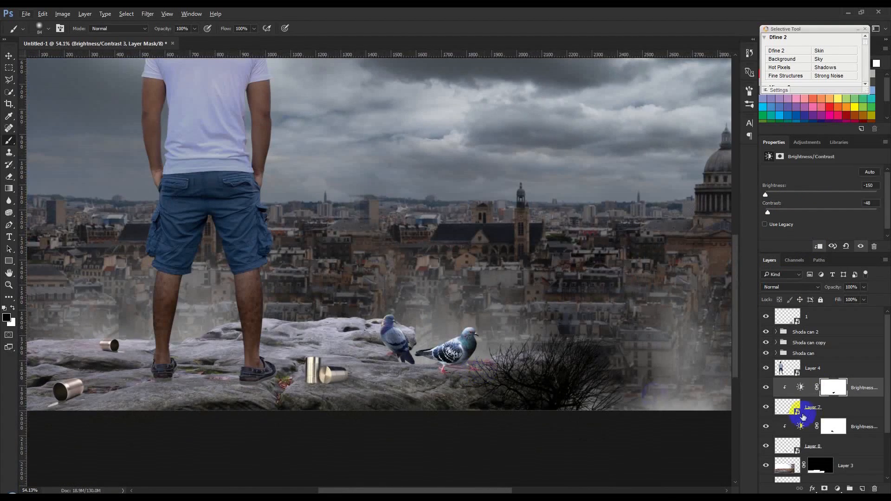
pyautogui.click(851, 406)
pyautogui.click(837, 489)
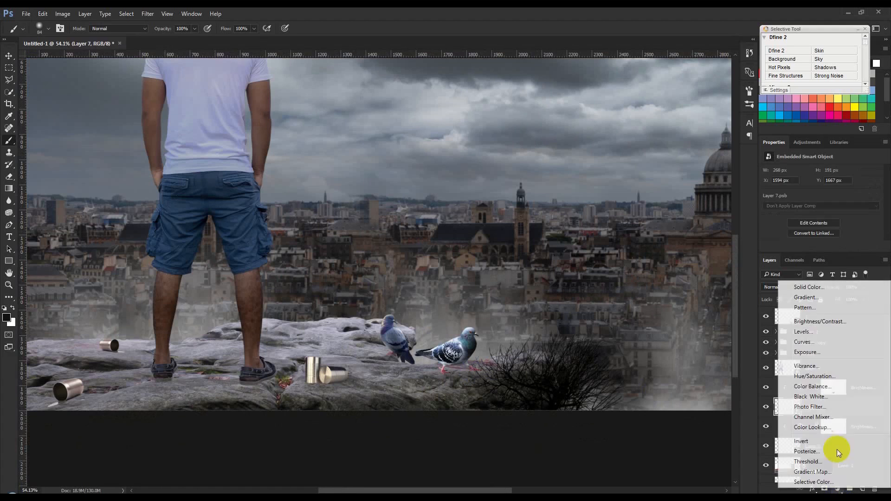
pyautogui.click(810, 341)
pyautogui.moveTo(844, 252); pyautogui.dragTo(844, 324)
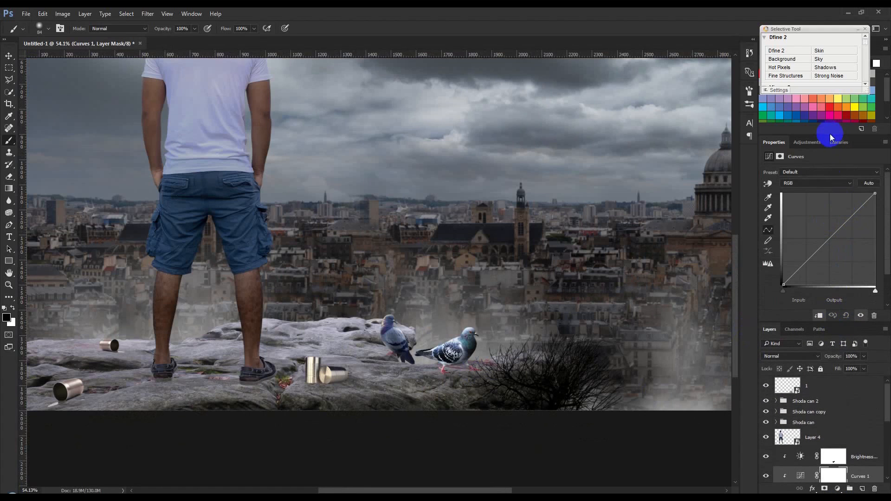
# Darken the walking pigeon's RGB curve by lowering the white point's output to 197 and pulling down the midtones.
pyautogui.moveTo(836, 236)
pyautogui.mouseDown()
pyautogui.moveTo(843, 246)
pyautogui.moveTo(836, 238)
pyautogui.mouseUp()
pyautogui.click(873, 196)
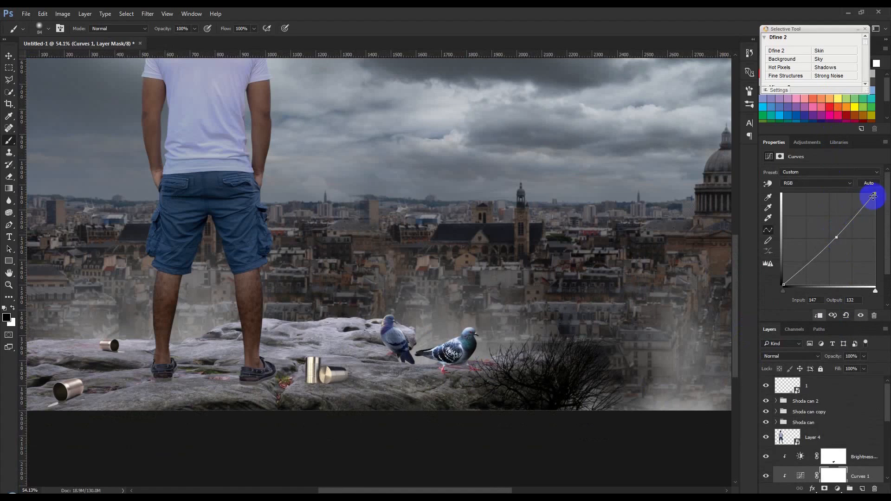
pyautogui.click(784, 288)
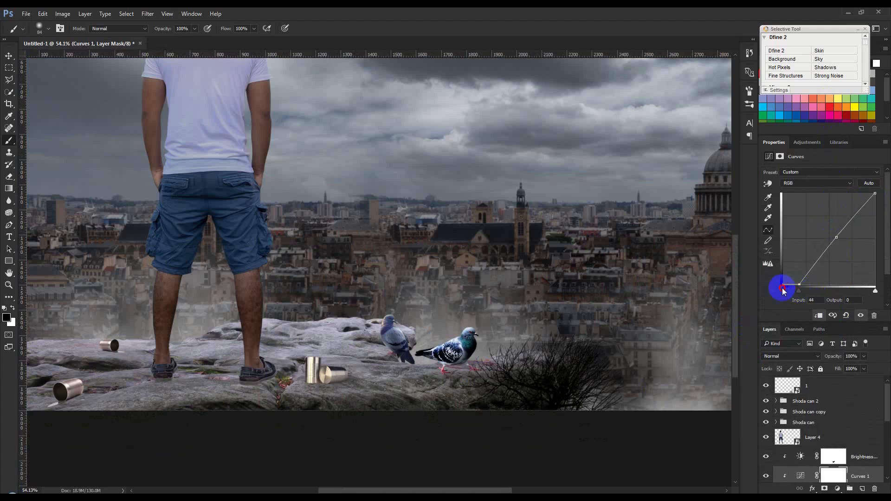
pyautogui.moveTo(874, 195); pyautogui.dragTo(879, 215)
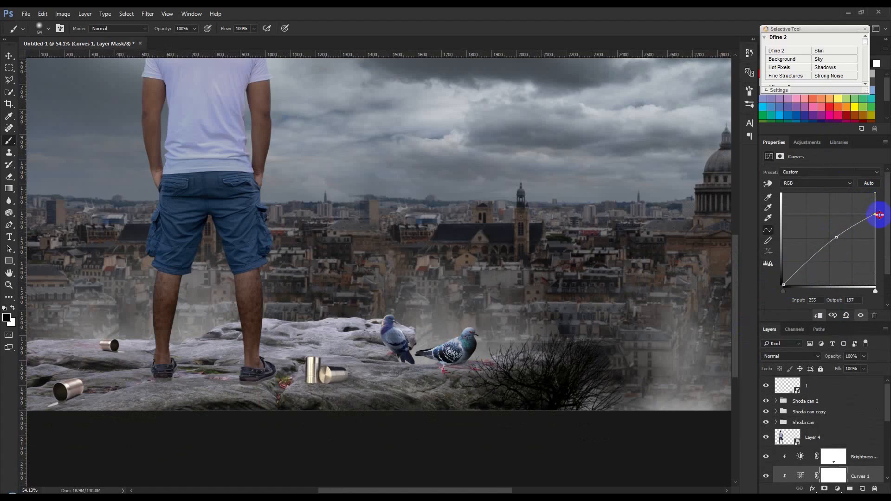
pyautogui.moveTo(836, 236); pyautogui.dragTo(833, 249)
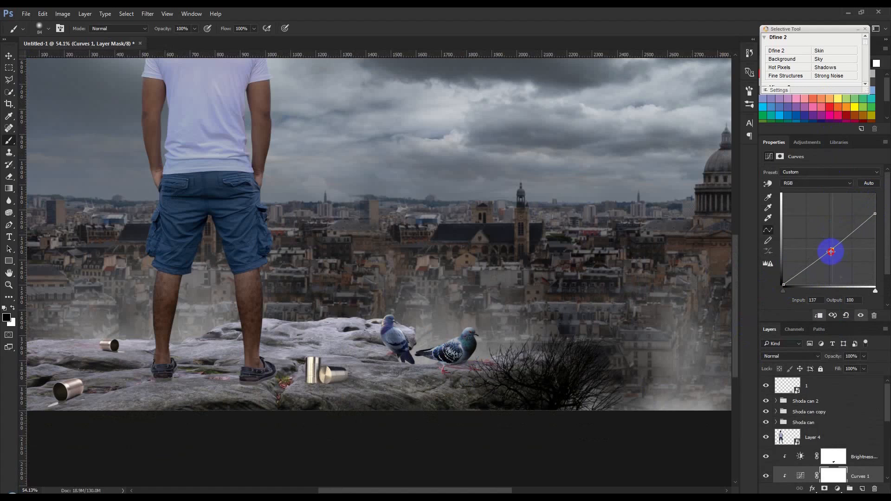
# Paint black on the Curves 1 mask over the walking pigeon's head, back and feet to bring back its highlights.
pyautogui.moveTo(799, 322); pyautogui.dragTo(795, 232)
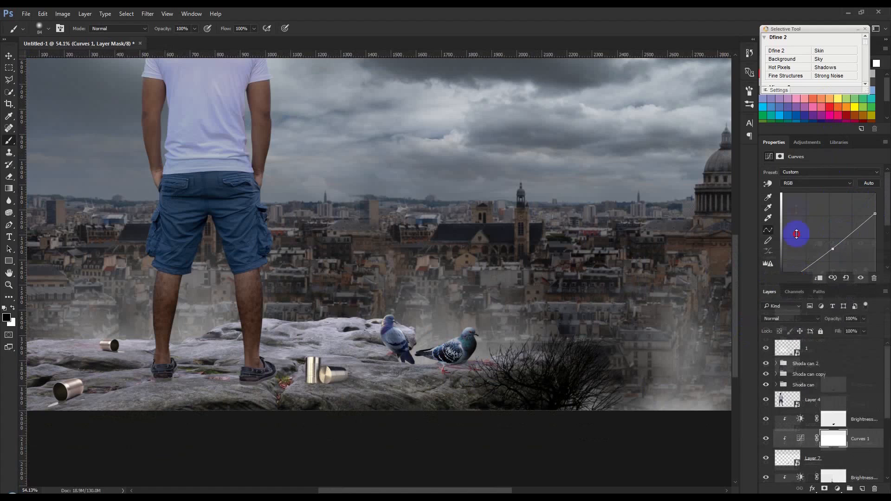
pyautogui.scroll(4, 457, 370)
pyautogui.scroll(2, 460, 368)
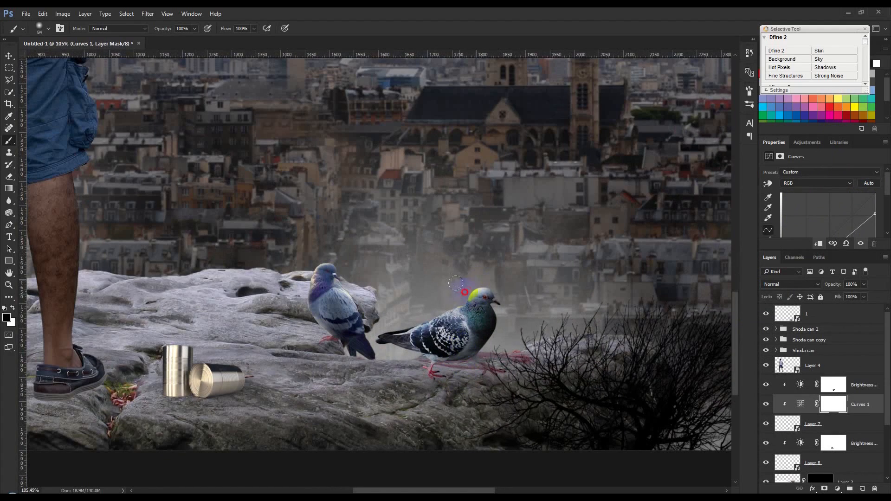
pyautogui.moveTo(450, 327)
pyautogui.mouseDown()
pyautogui.moveTo(405, 320)
pyautogui.moveTo(475, 309)
pyautogui.mouseUp()
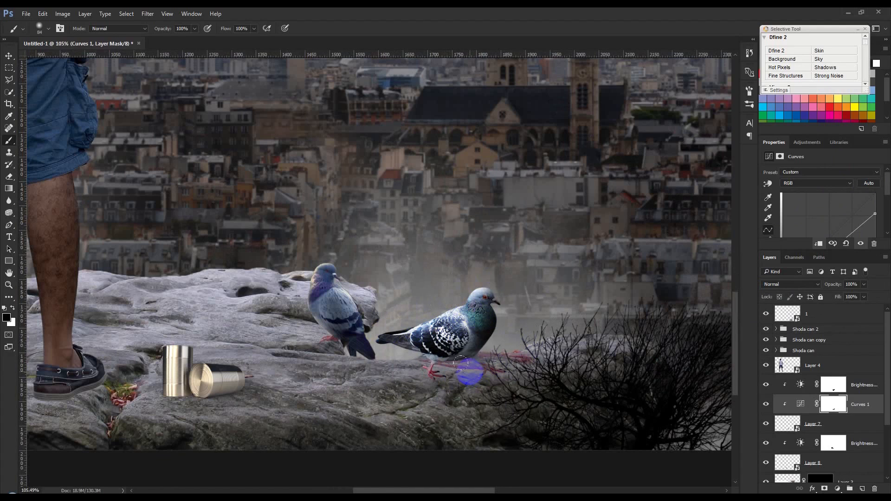
pyautogui.moveTo(483, 373); pyautogui.dragTo(489, 371)
pyautogui.moveTo(419, 367)
pyautogui.mouseDown()
pyautogui.moveTo(367, 335)
pyautogui.moveTo(499, 295)
pyautogui.mouseUp()
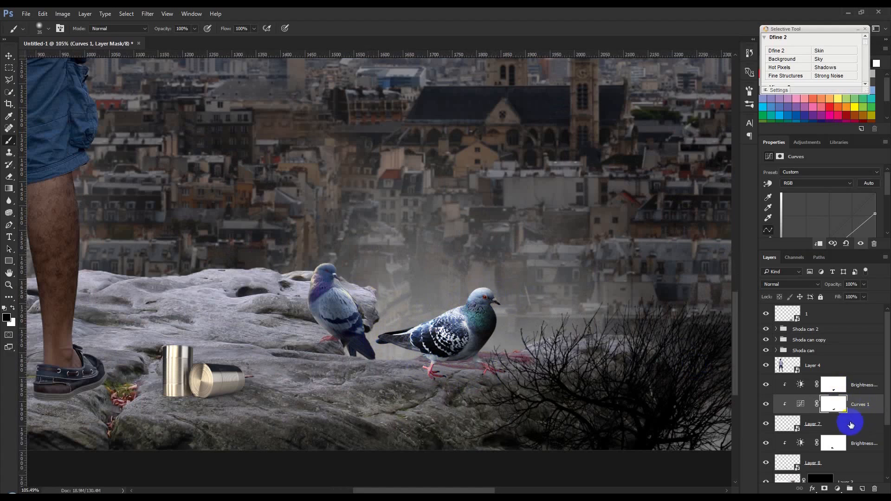
# Add a Curves adjustment clipped to Layer 8, the standing pigeon.
pyautogui.click(853, 458)
pyautogui.click(837, 489)
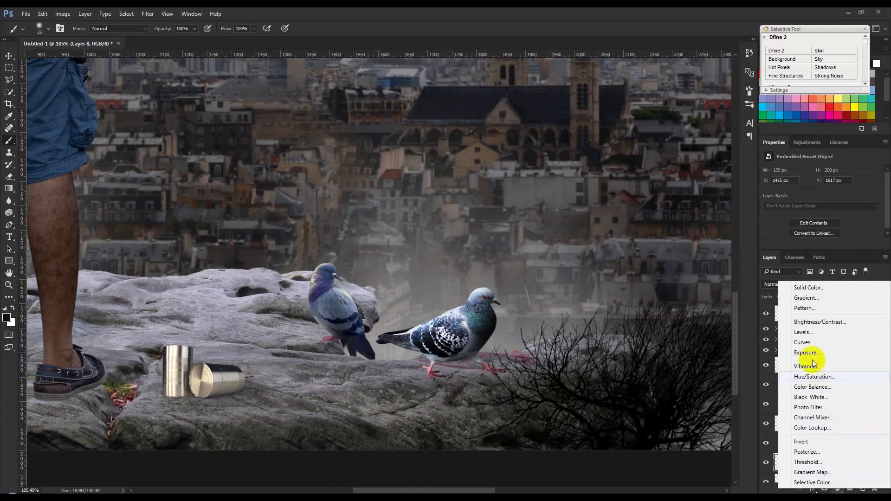
pyautogui.click(804, 341)
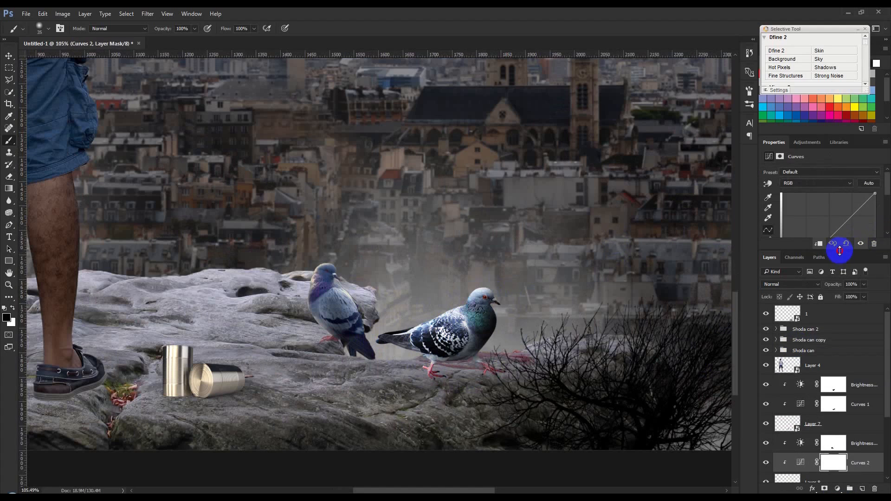
pyautogui.moveTo(840, 250); pyautogui.dragTo(845, 348)
pyautogui.moveTo(831, 237); pyautogui.dragTo(831, 260)
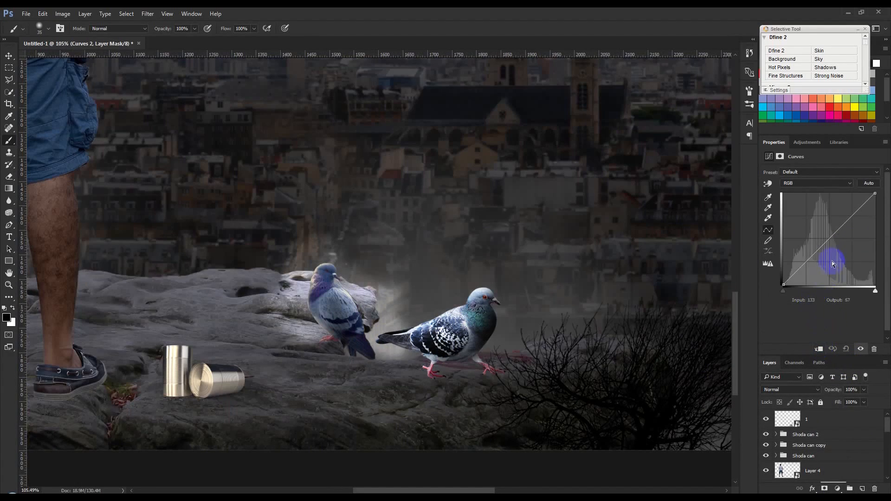
pyautogui.click(819, 350)
pyautogui.scroll(-3, 818, 399)
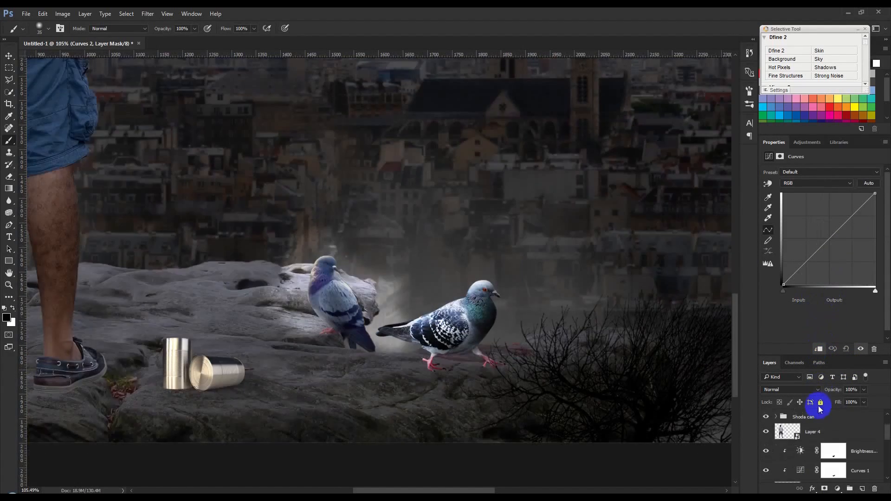
pyautogui.scroll(-7, 824, 427)
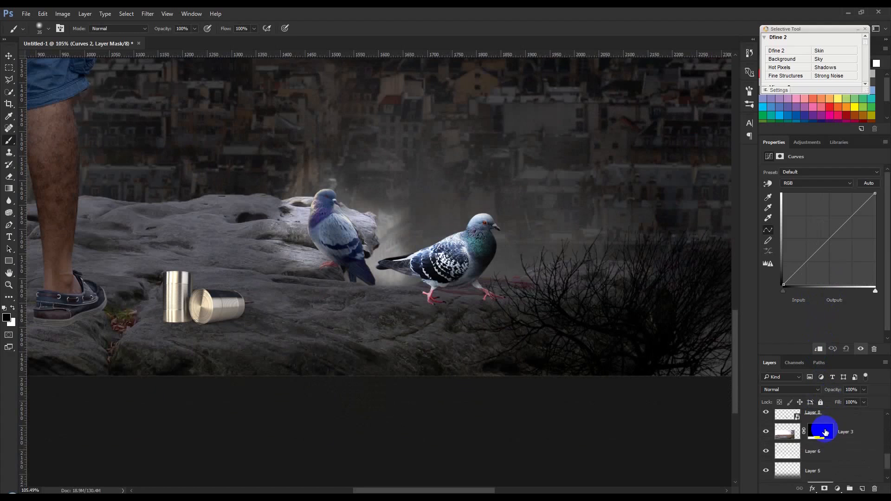
pyautogui.scroll(2, 826, 432)
pyautogui.keyDown('alt'); pyautogui.click(854, 422); pyautogui.keyUp('alt')
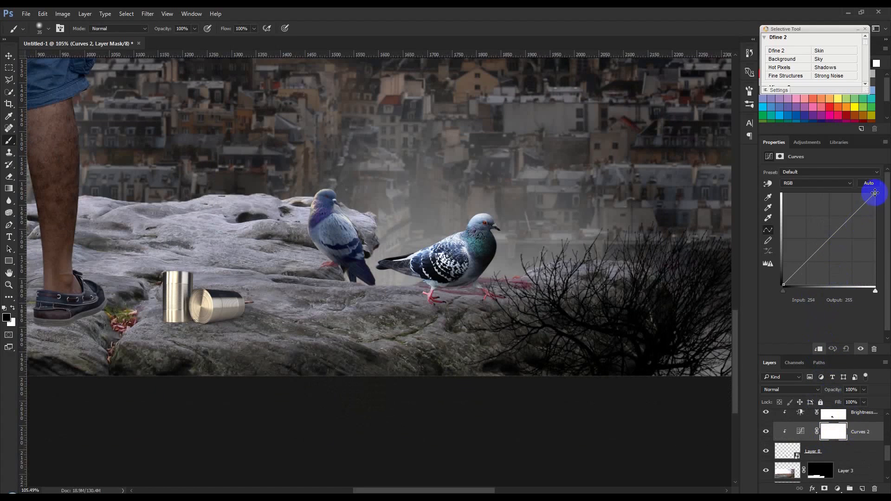
# Set the Curves 2 white output to 167 and black input to 40, and mask the darkening off the standing pigeon's head and lit edge.
pyautogui.moveTo(874, 193); pyautogui.dragTo(874, 225)
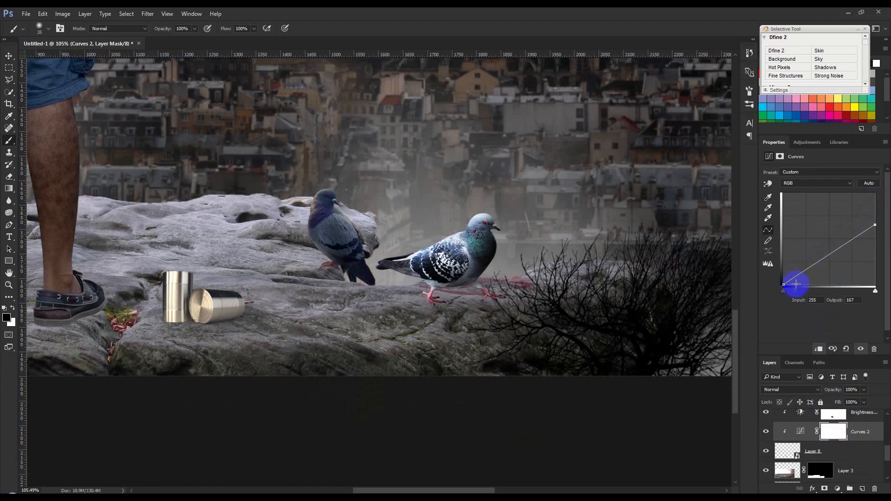
pyautogui.moveTo(784, 282); pyautogui.dragTo(798, 289)
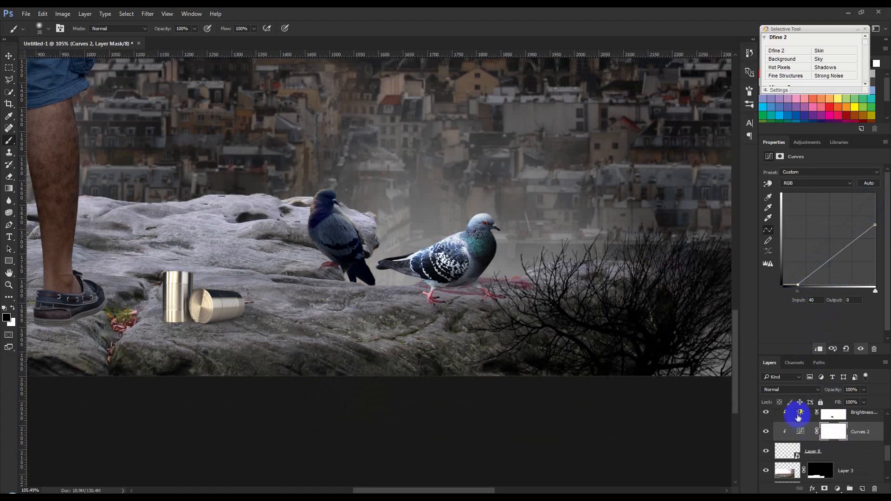
pyautogui.moveTo(307, 199); pyautogui.dragTo(305, 218)
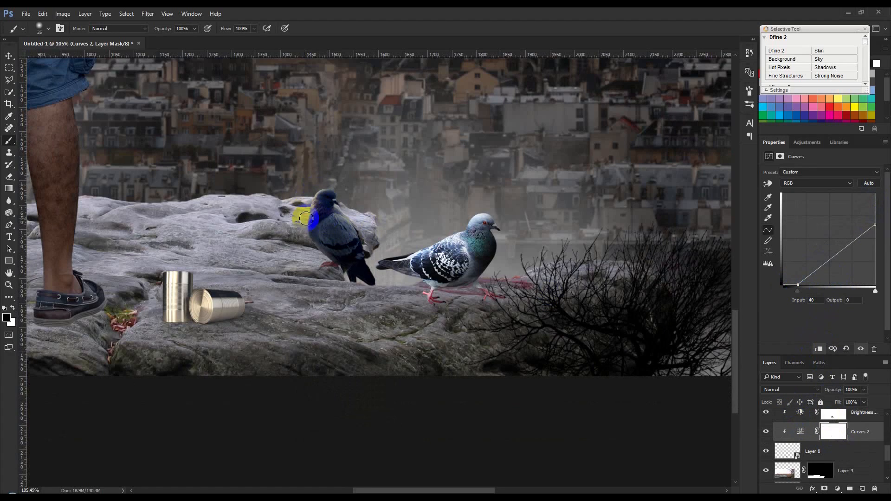
pyautogui.moveTo(315, 184)
pyautogui.mouseDown()
pyautogui.moveTo(303, 200)
pyautogui.moveTo(306, 241)
pyautogui.moveTo(306, 203)
pyautogui.mouseUp()
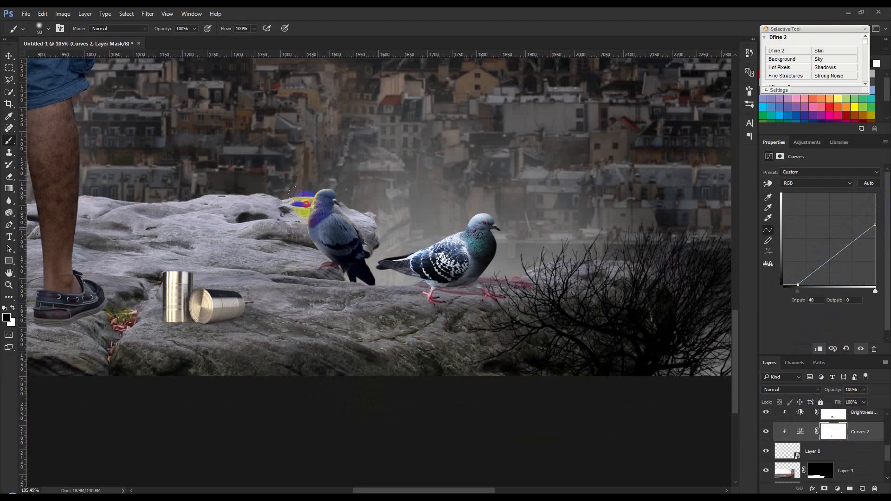
pyautogui.moveTo(325, 259); pyautogui.dragTo(328, 265)
pyautogui.moveTo(312, 207)
pyautogui.mouseDown()
pyautogui.moveTo(333, 237)
pyautogui.moveTo(340, 265)
pyautogui.mouseUp()
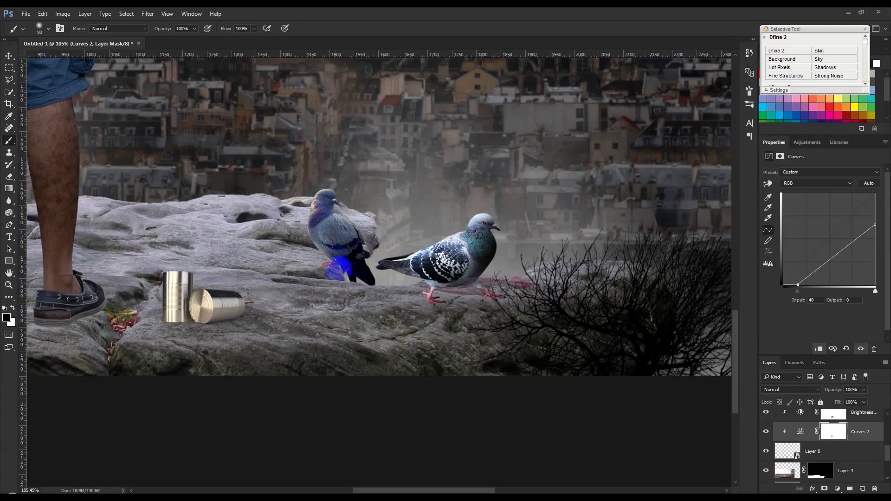
pyautogui.moveTo(355, 197); pyautogui.dragTo(345, 200)
# Group Layer 8 with its Brightness/Contrast and Curves adjustments and name the group Bird.
pyautogui.scroll(-5, 393, 187)
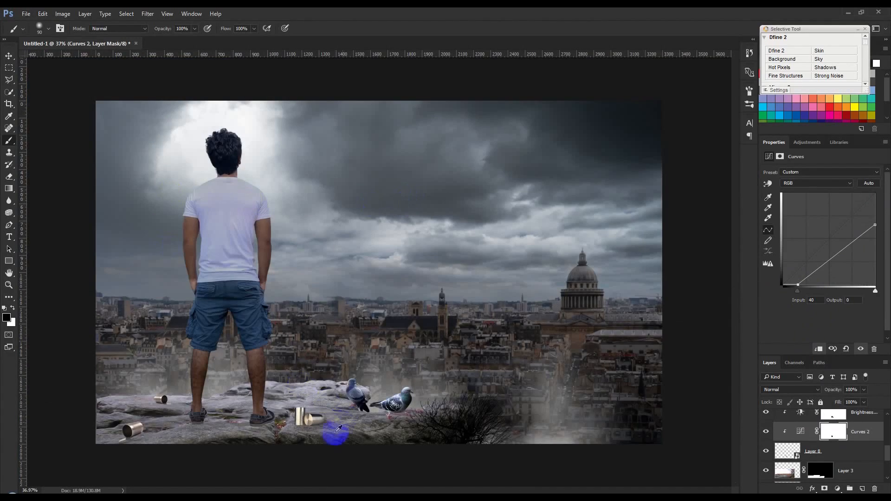
pyautogui.scroll(4, 339, 430)
pyautogui.scroll(-3, 414, 279)
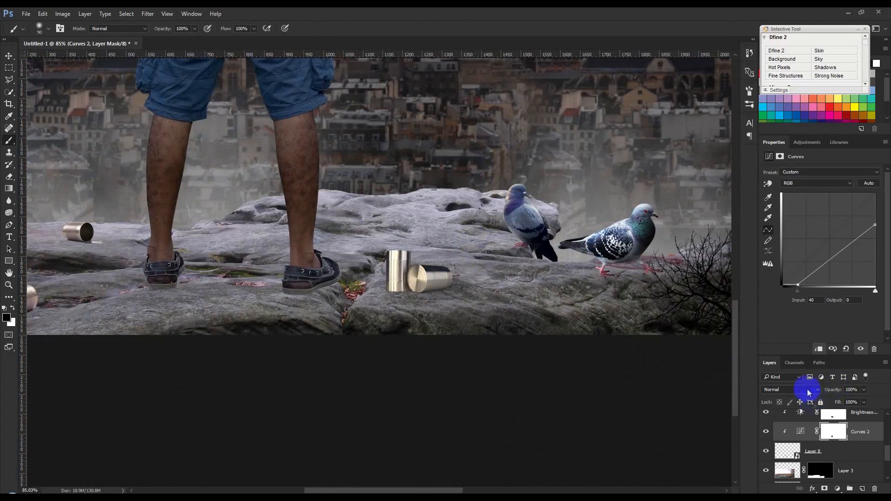
pyautogui.moveTo(812, 355); pyautogui.dragTo(816, 237)
pyautogui.keyDown('shift'); pyautogui.click(861, 354); pyautogui.keyUp('shift')
pyautogui.keyDown('shift'); pyautogui.click(859, 381); pyautogui.keyUp('shift')
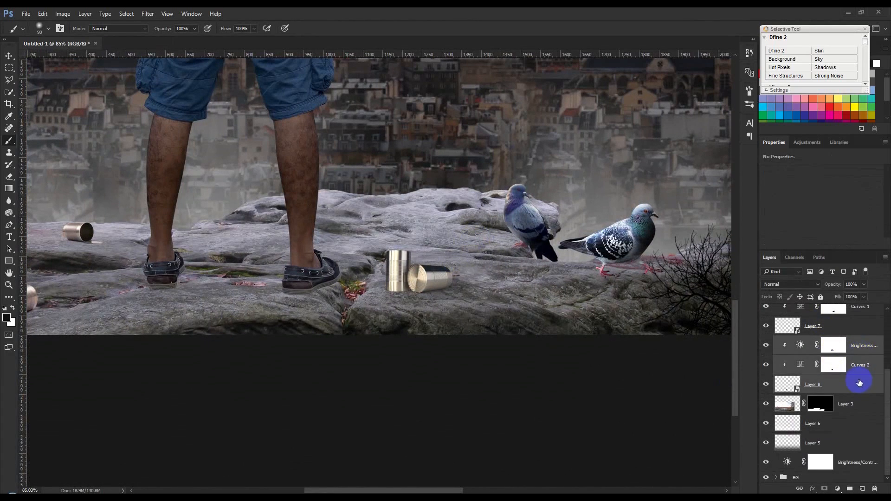
pyautogui.hotkey('ctrl', 'g')
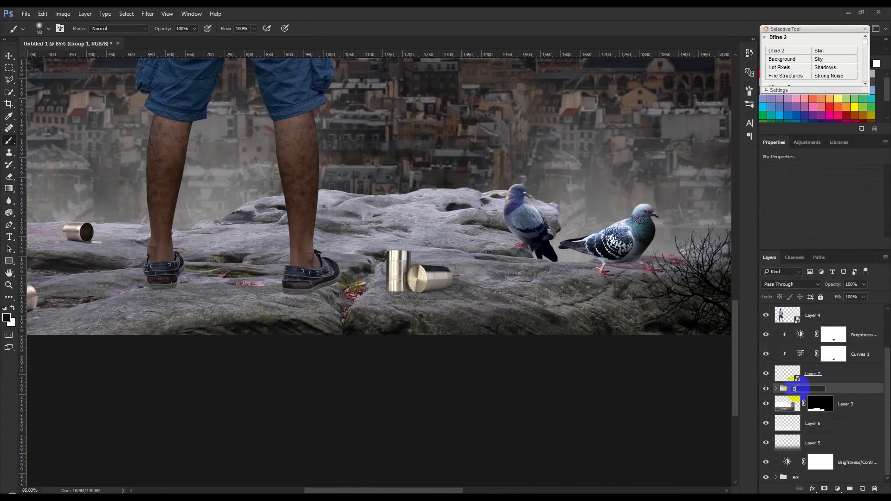
pyautogui.write('rd')
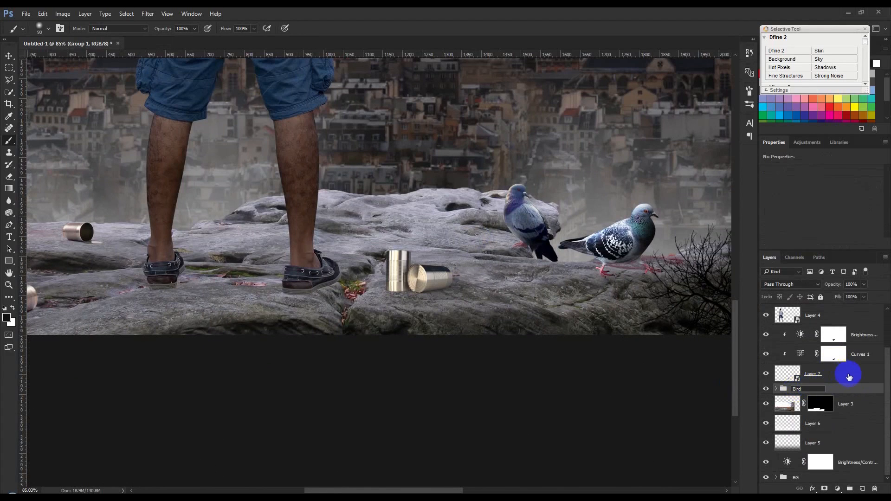
# Group Layer 7 with its two clipped adjustments and name the group Bird 2.
pyautogui.click(849, 377)
pyautogui.keyDown('shift'); pyautogui.click(854, 336); pyautogui.keyUp('shift')
pyautogui.hotkey('ctrl', 'g')
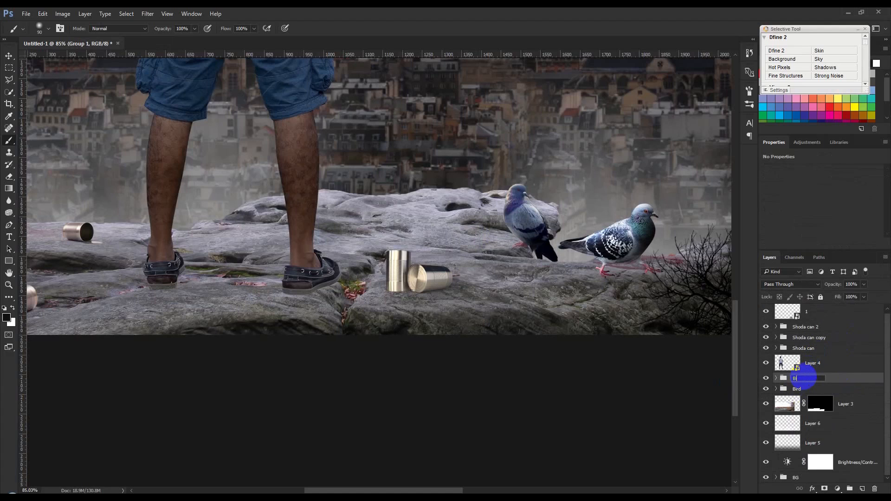
pyautogui.write('Bird 2')
pyautogui.click(843, 377)
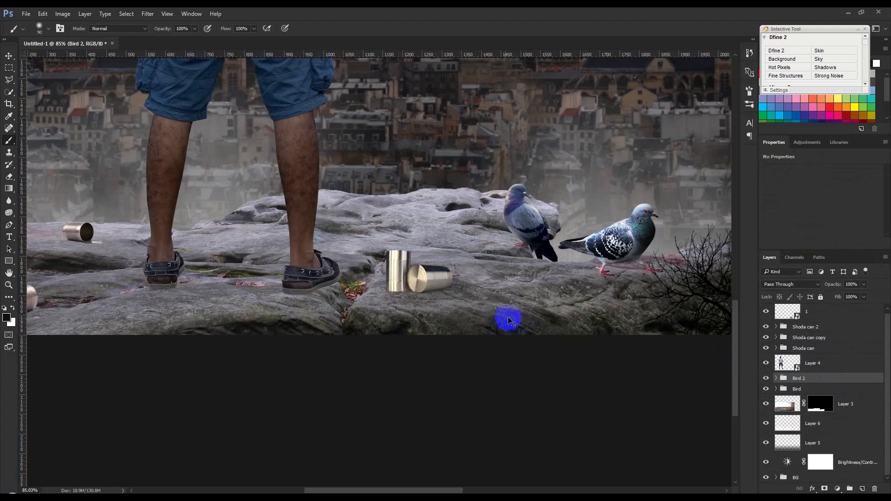
# Save the document to the Desktop as a Photoshop file named manipuation.
pyautogui.hotkey('ctrl', 's')
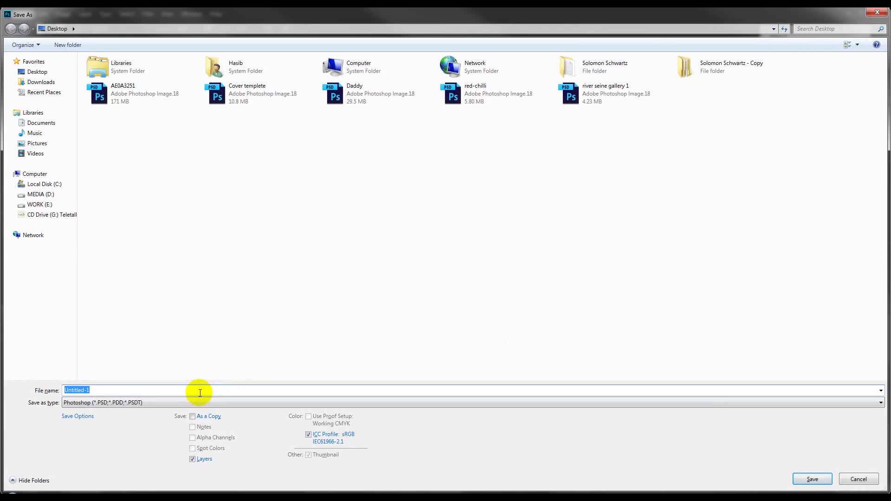
pyautogui.write('manipuation')
pyautogui.press('Return')
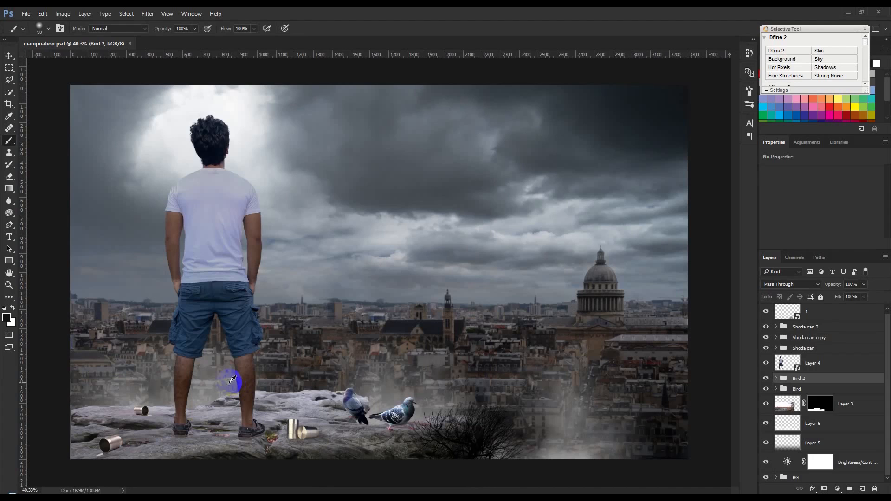
pyautogui.scroll(1, 239, 382)
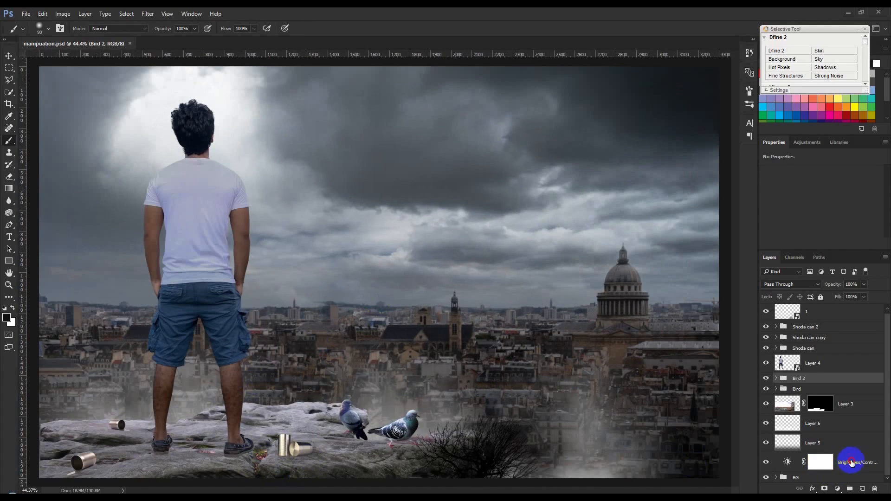
pyautogui.click(813, 462)
pyautogui.click(775, 478)
pyautogui.scroll(-3, 796, 434)
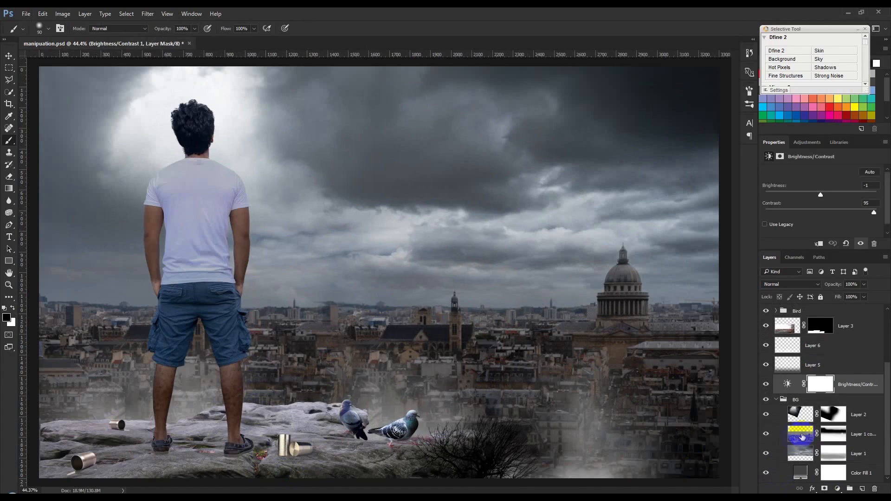
pyautogui.click(777, 400)
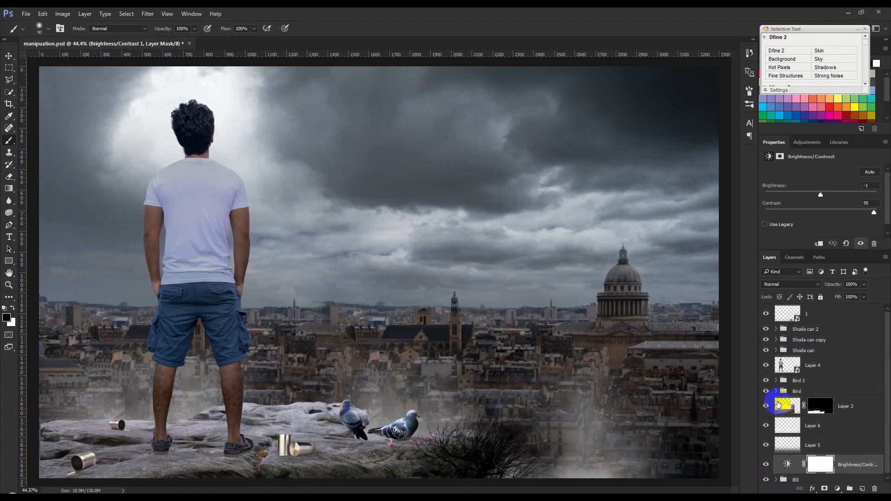
# Add a Brightness/Contrast adjustment clipped to Layer 3, with brightness -143 and contrast -42, to darken the rock.
pyautogui.click(853, 409)
pyautogui.click(837, 489)
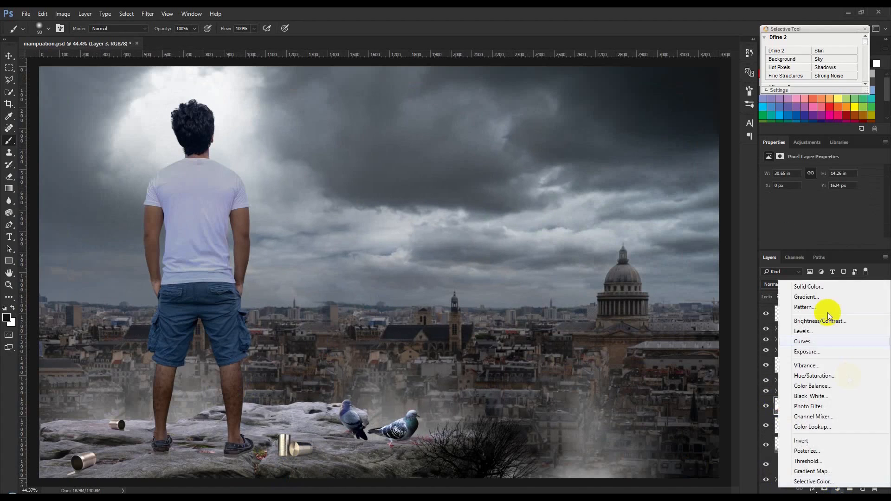
pyautogui.click(817, 321)
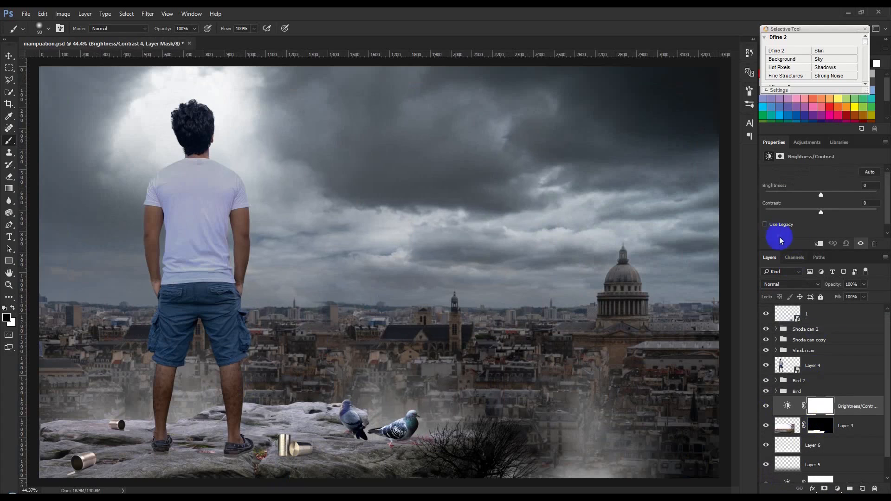
pyautogui.click(818, 244)
pyautogui.moveTo(819, 213); pyautogui.dragTo(774, 212)
pyautogui.moveTo(821, 197); pyautogui.dragTo(767, 205)
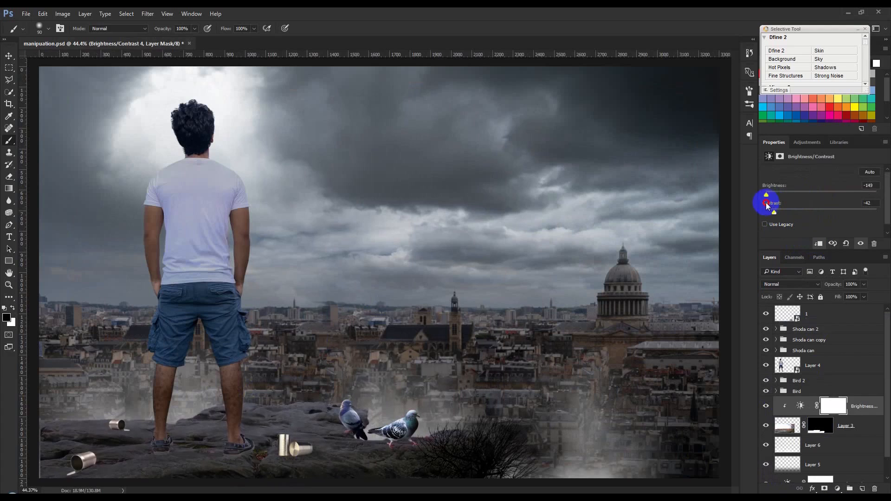
# Mask the darkening off the rock's upper surface with a large black brush, leaving its lower edge dark.
pyautogui.click(831, 406)
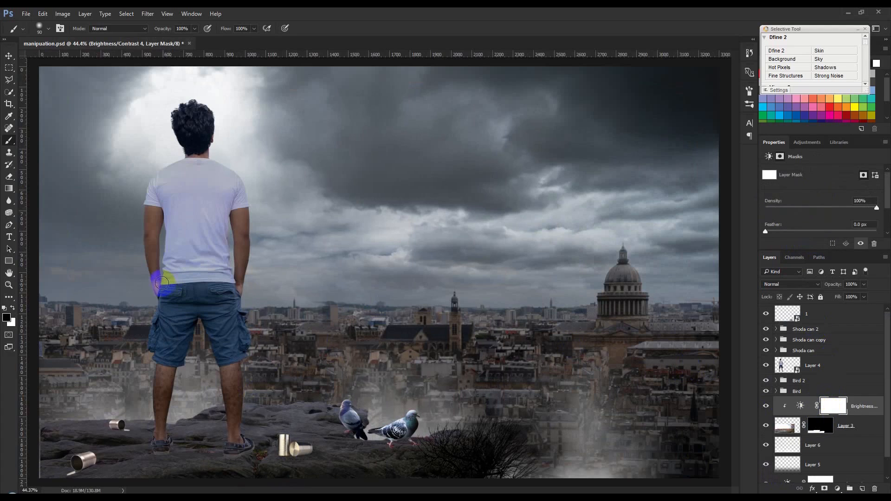
pyautogui.press(']')
pyautogui.press(']')
pyautogui.press(']')
pyautogui.press(']')
pyautogui.press(']')
pyautogui.press(']')
pyautogui.press(']')
pyautogui.press(']')
pyautogui.press(']')
pyautogui.moveTo(91, 348)
pyautogui.mouseDown()
pyautogui.moveTo(122, 341)
pyautogui.moveTo(113, 364)
pyautogui.moveTo(180, 347)
pyautogui.moveTo(318, 350)
pyautogui.mouseUp()
pyautogui.press('[')
pyautogui.press('[')
pyautogui.press('[')
pyautogui.press('[')
pyautogui.press('[')
pyautogui.moveTo(444, 412)
pyautogui.mouseDown()
pyautogui.moveTo(495, 406)
pyautogui.moveTo(358, 427)
pyautogui.moveTo(277, 398)
pyautogui.moveTo(139, 397)
pyautogui.mouseUp()
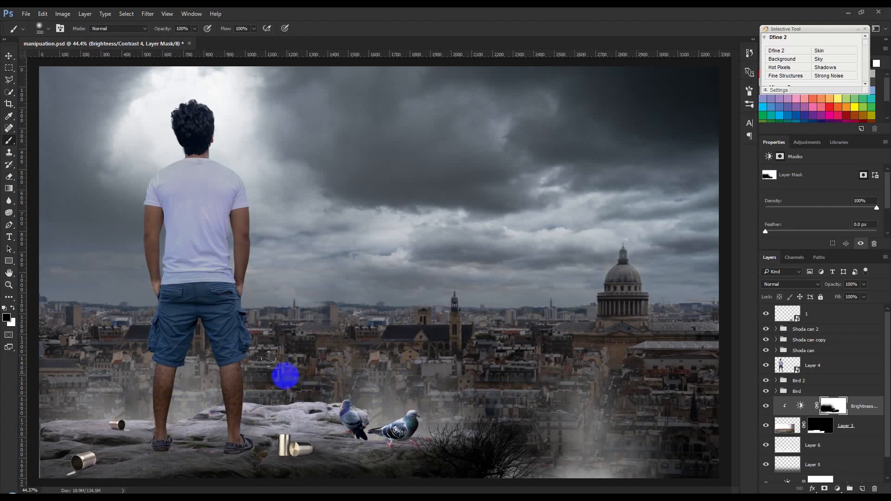
# Refine the rock darkening mask around the cans, pigeons and the man's feet, alternating black and white paint.
pyautogui.press('[')
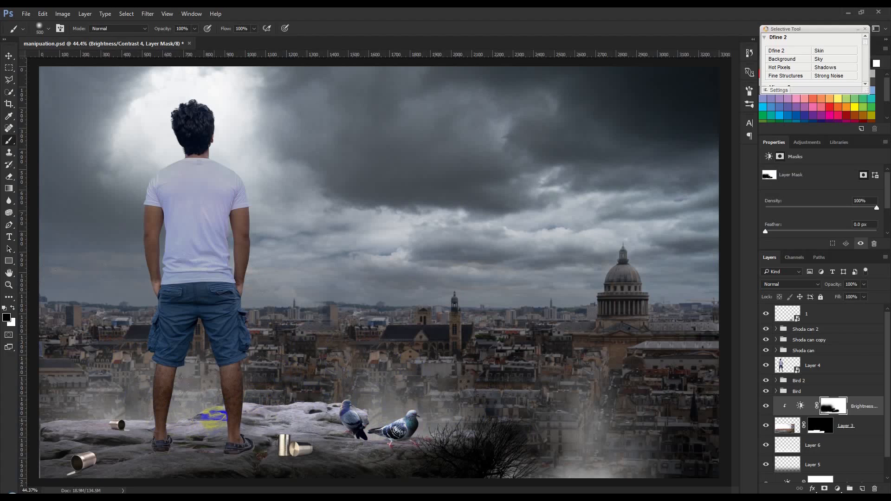
pyautogui.moveTo(102, 433)
pyautogui.mouseDown()
pyautogui.moveTo(130, 393)
pyautogui.moveTo(97, 440)
pyautogui.mouseUp()
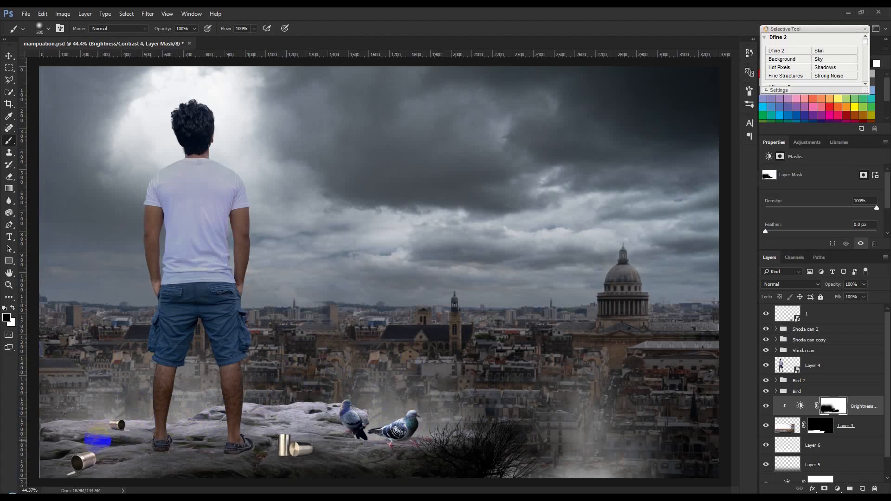
pyautogui.moveTo(315, 431)
pyautogui.mouseDown()
pyautogui.moveTo(236, 420)
pyautogui.moveTo(347, 406)
pyautogui.mouseUp()
pyautogui.click(12, 308)
pyautogui.moveTo(362, 415)
pyautogui.mouseDown()
pyautogui.moveTo(288, 431)
pyautogui.moveTo(348, 434)
pyautogui.mouseUp()
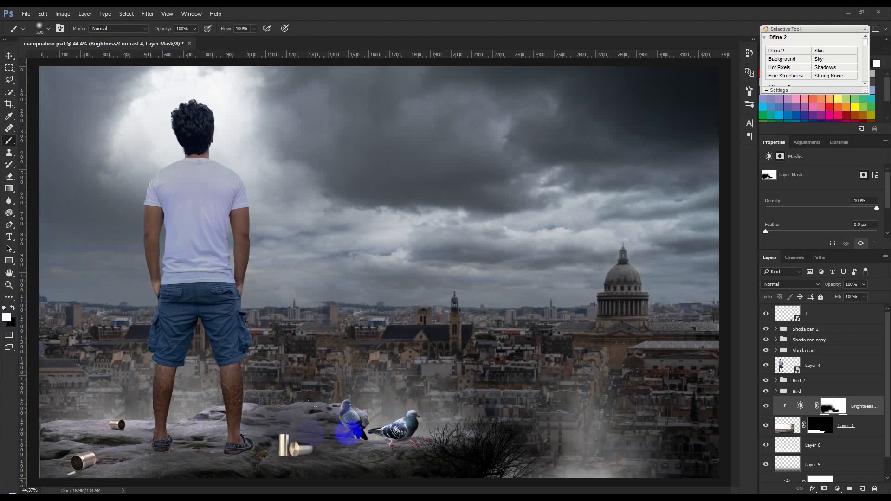
pyautogui.moveTo(288, 436)
pyautogui.mouseDown()
pyautogui.moveTo(303, 472)
pyautogui.moveTo(355, 480)
pyautogui.mouseUp()
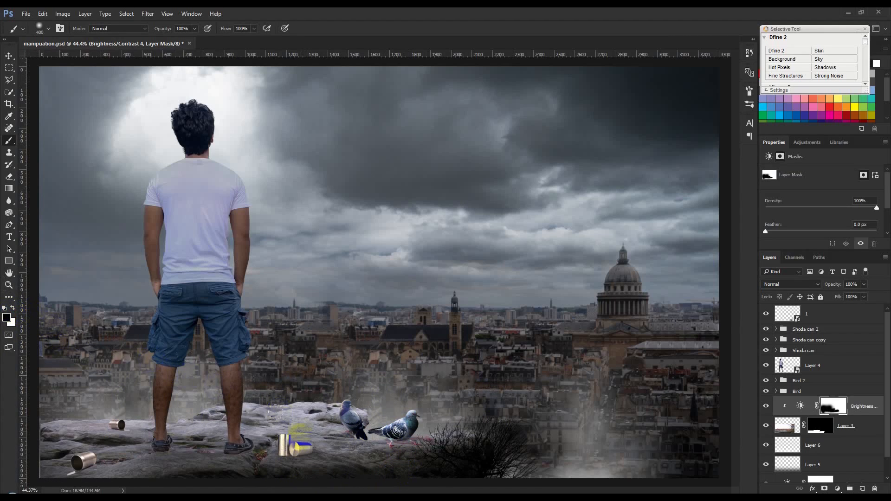
pyautogui.moveTo(232, 450); pyautogui.dragTo(189, 437)
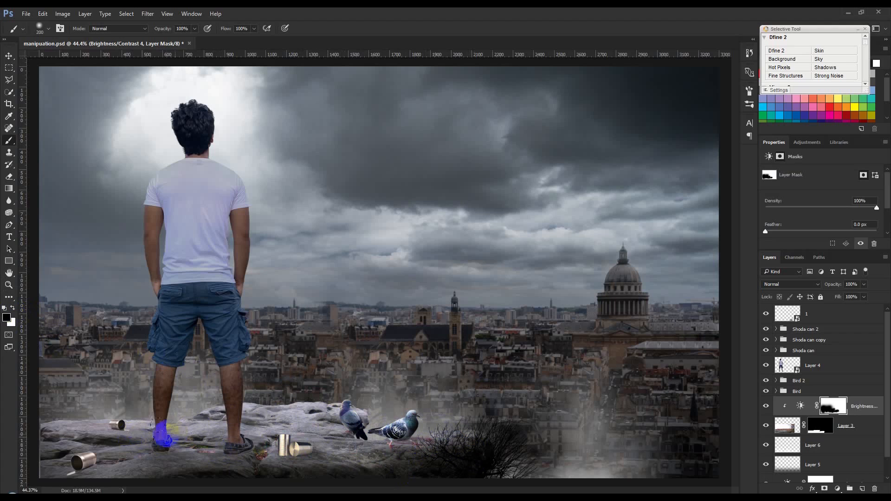
# Nudge the Layer 3 rock slightly toward the lower-left corner of the image with the Move tool.
pyautogui.scroll(3, 122, 437)
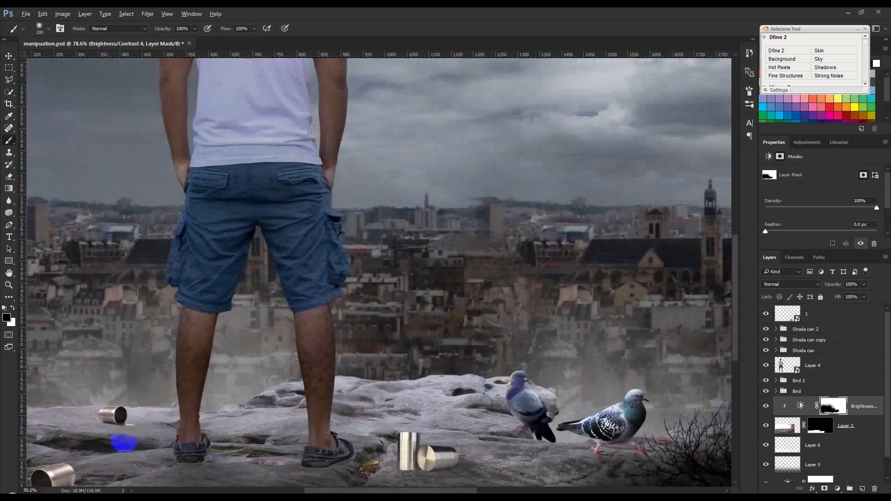
pyautogui.scroll(2, 124, 443)
pyautogui.scroll(2, 374, 268)
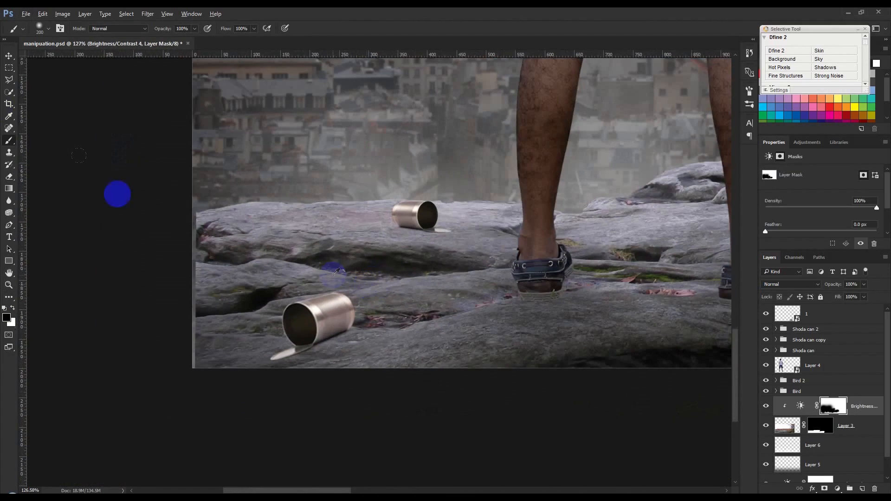
pyautogui.click(8, 56)
pyautogui.moveTo(563, 346); pyautogui.dragTo(564, 347)
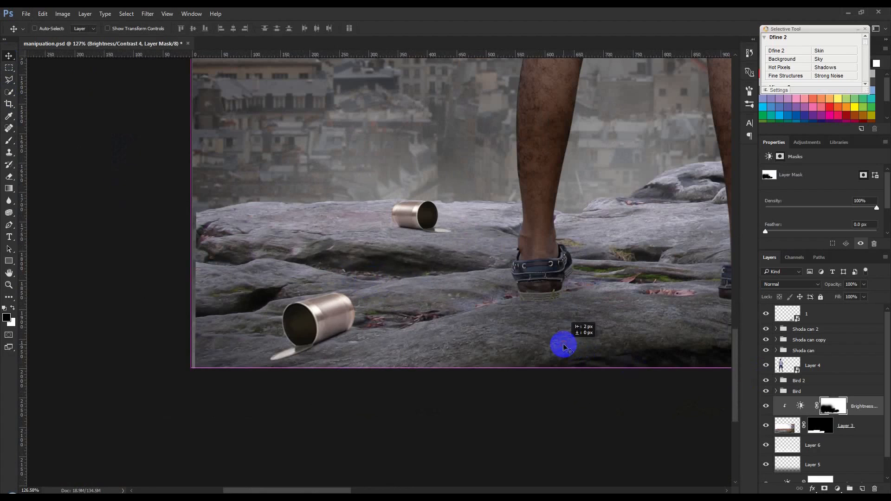
pyautogui.click(788, 426)
pyautogui.moveTo(403, 313); pyautogui.dragTo(400, 316)
# Add a Brightness/Contrast adjustment clipped to the Shoda can 2 group, with brightness -117 and contrast -50.
pyautogui.scroll(-5, 398, 314)
pyautogui.scroll(5, 378, 353)
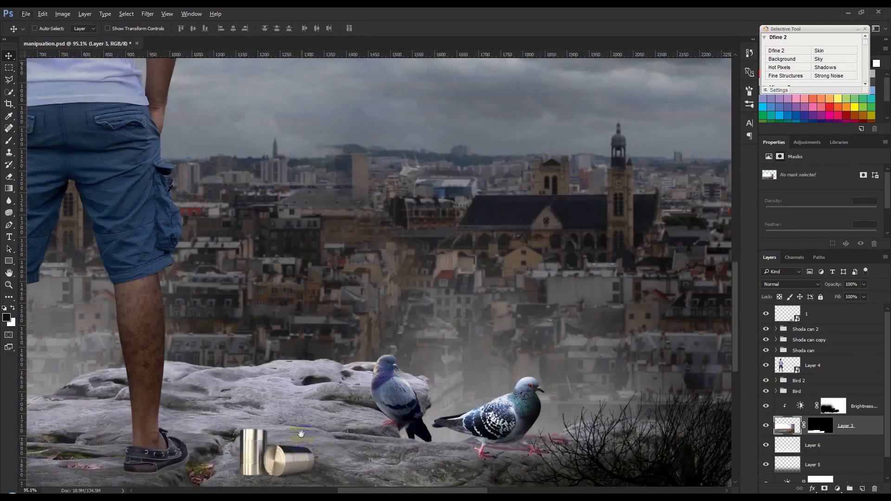
pyautogui.moveTo(301, 434); pyautogui.dragTo(421, 276)
pyautogui.scroll(4, 393, 323)
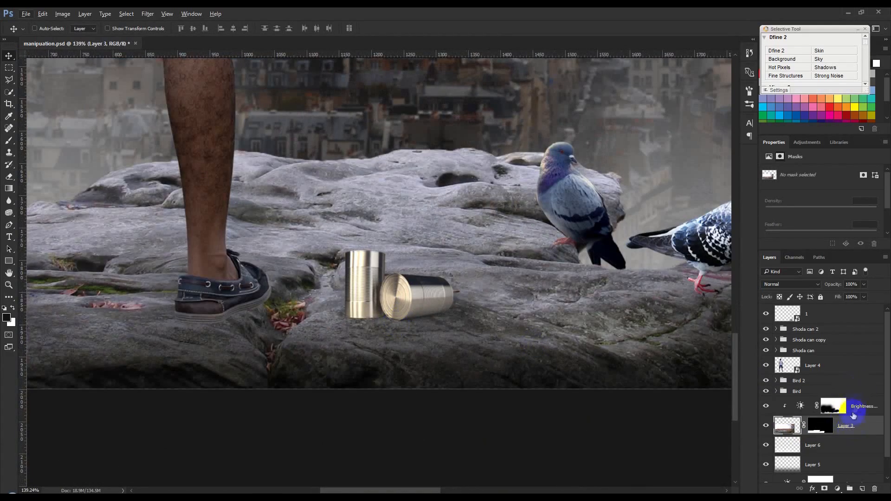
pyautogui.click(773, 340)
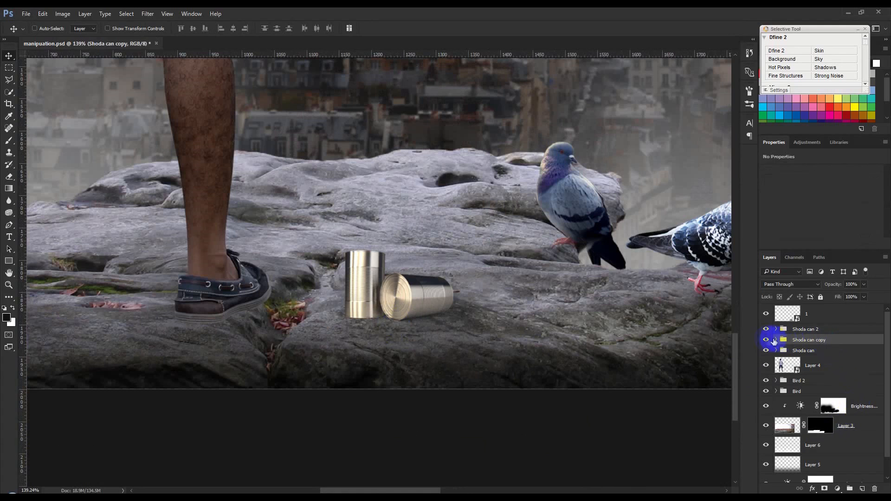
pyautogui.click(767, 330)
pyautogui.click(768, 330)
pyautogui.click(790, 332)
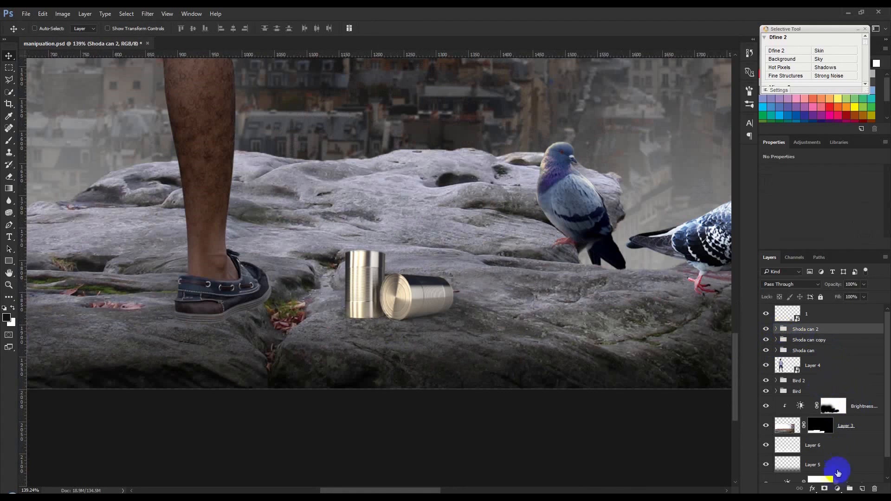
pyautogui.click(838, 488)
pyautogui.click(820, 321)
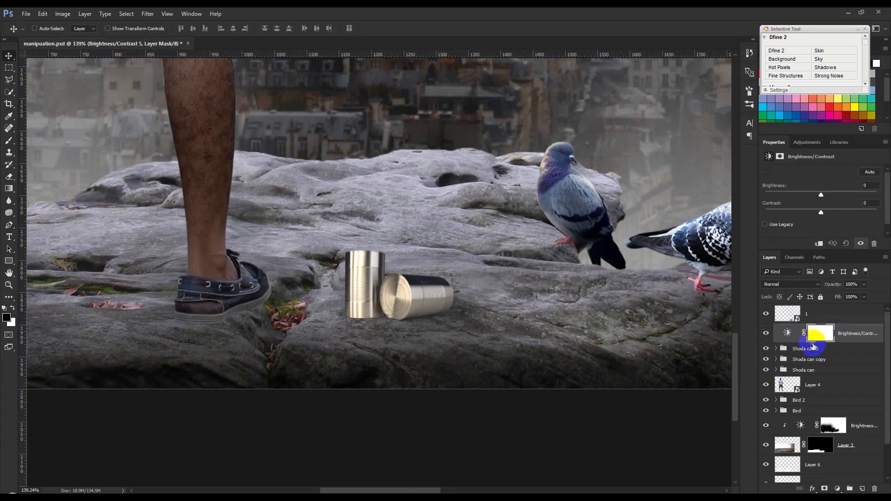
pyautogui.click(817, 246)
pyautogui.moveTo(820, 197); pyautogui.dragTo(756, 215)
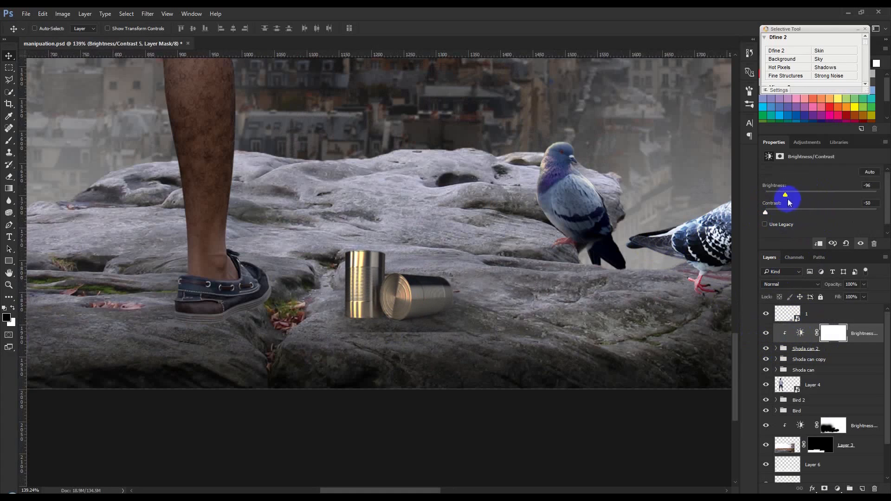
pyautogui.moveTo(779, 199)
pyautogui.mouseDown()
pyautogui.moveTo(761, 195)
pyautogui.moveTo(777, 195)
pyautogui.mouseUp()
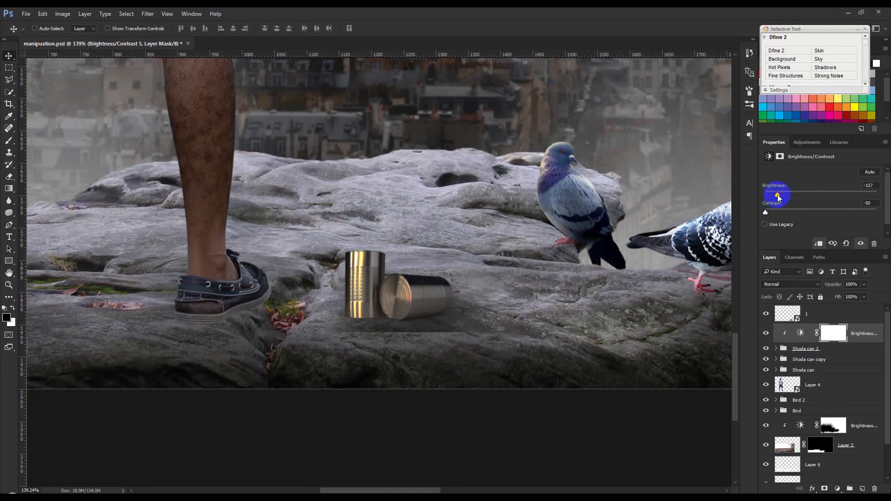
# Erase the excess shadow below the cans on Layer 11 of the Shoda can 2 group with a soft eraser.
pyautogui.click(776, 348)
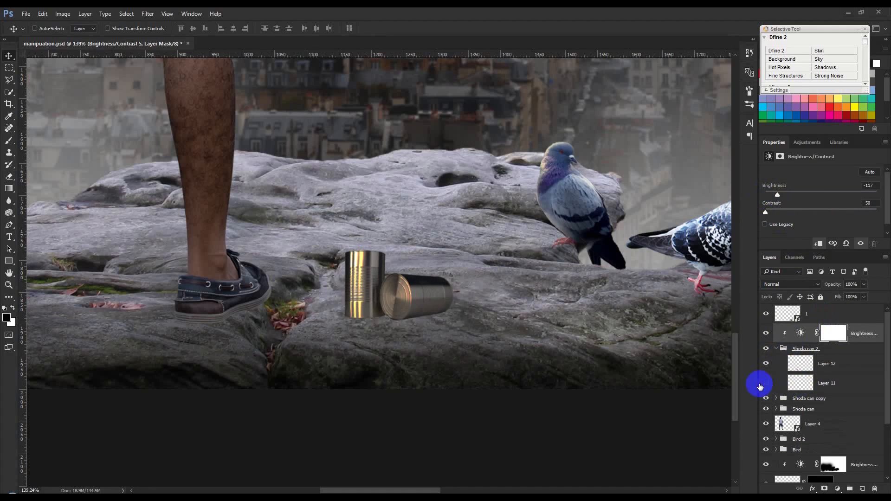
pyautogui.click(807, 383)
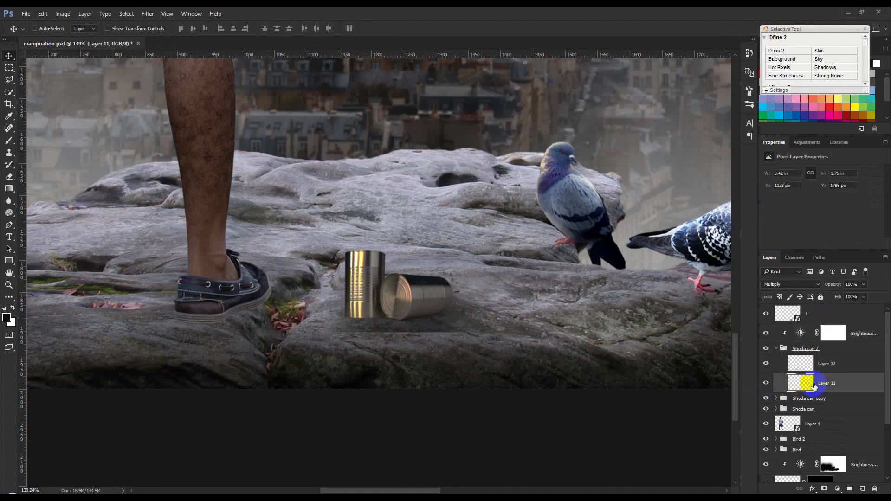
pyautogui.click(10, 177)
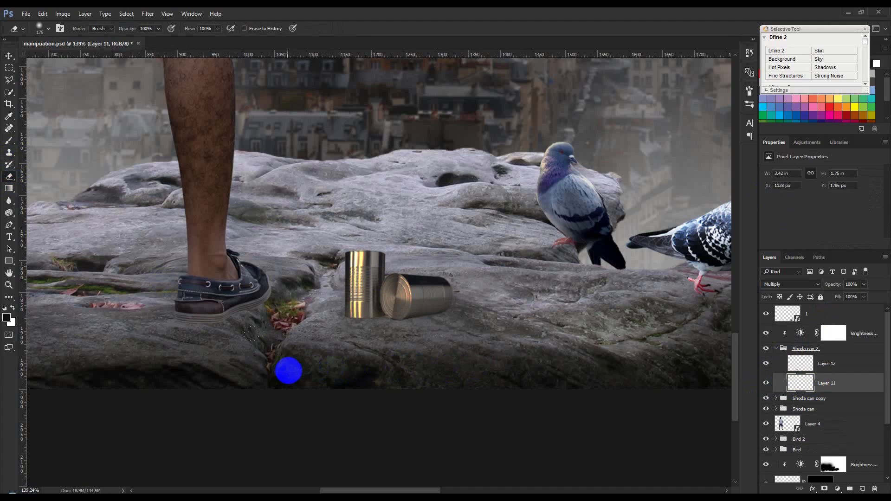
pyautogui.press('[')
pyautogui.press('[')
pyautogui.press('[')
pyautogui.moveTo(468, 353)
pyautogui.mouseDown()
pyautogui.moveTo(412, 333)
pyautogui.moveTo(338, 351)
pyautogui.mouseUp()
pyautogui.click(794, 363)
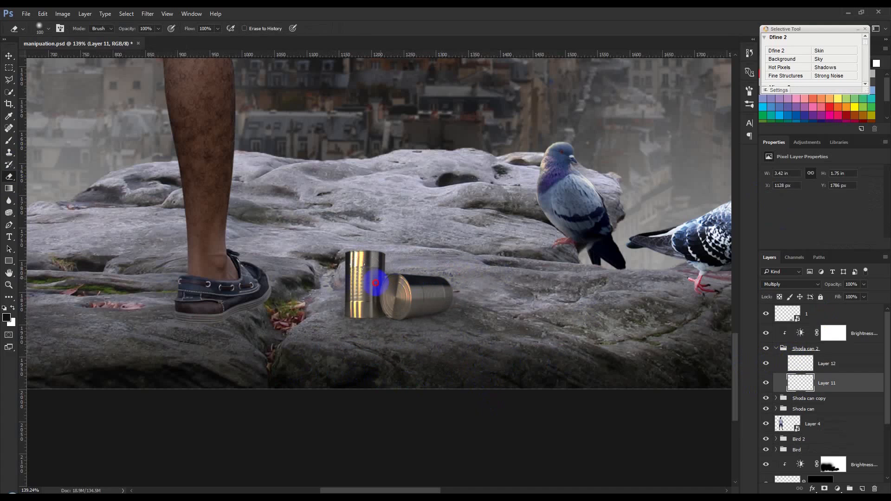
# Mask the darkening off the standing can's lit side on the Brightness/Contrast mask, and collapse the Shoda can 2 group.
pyautogui.click(833, 333)
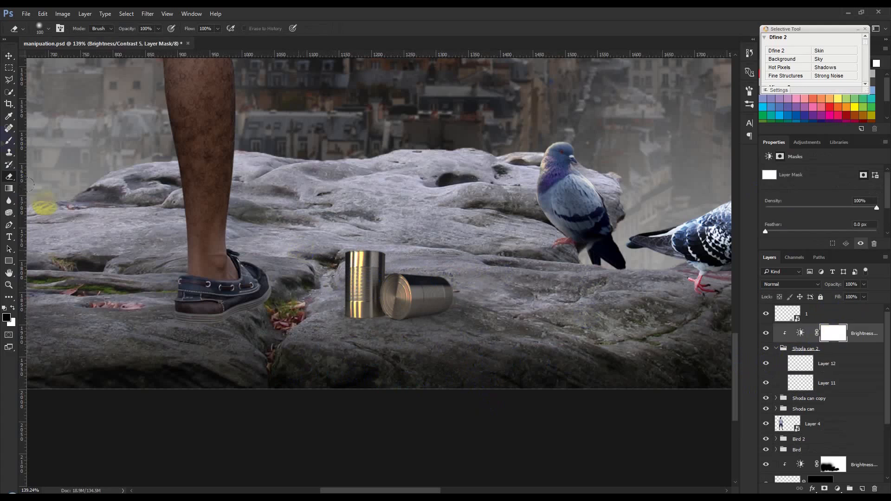
pyautogui.click(9, 139)
pyautogui.click(349, 234)
pyautogui.press('[')
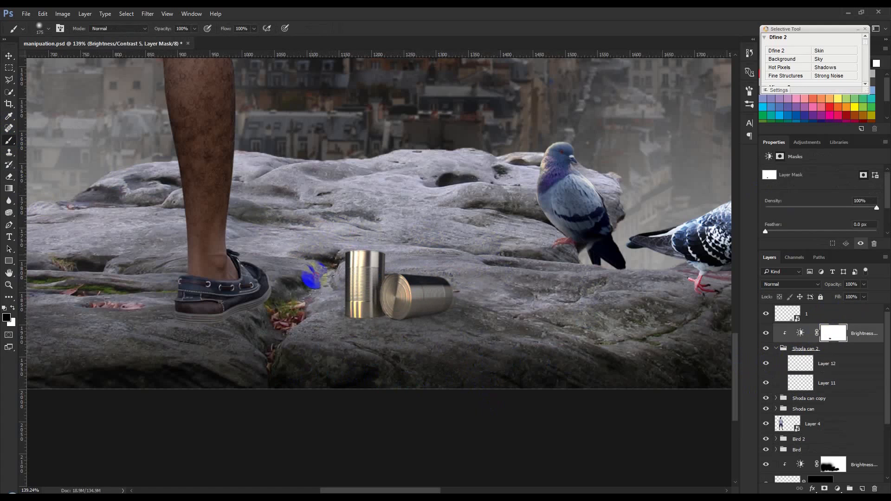
pyautogui.click(776, 348)
pyautogui.hotkey('ctrl', 't')
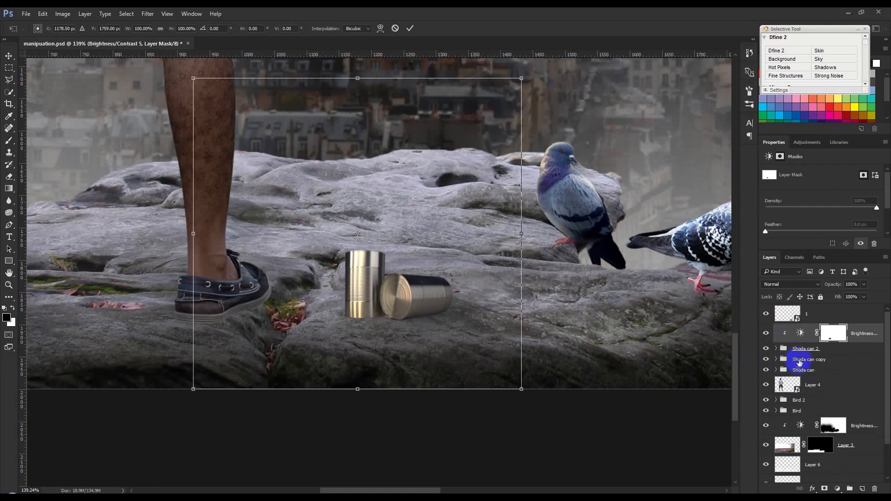
pyautogui.rightClick(438, 312)
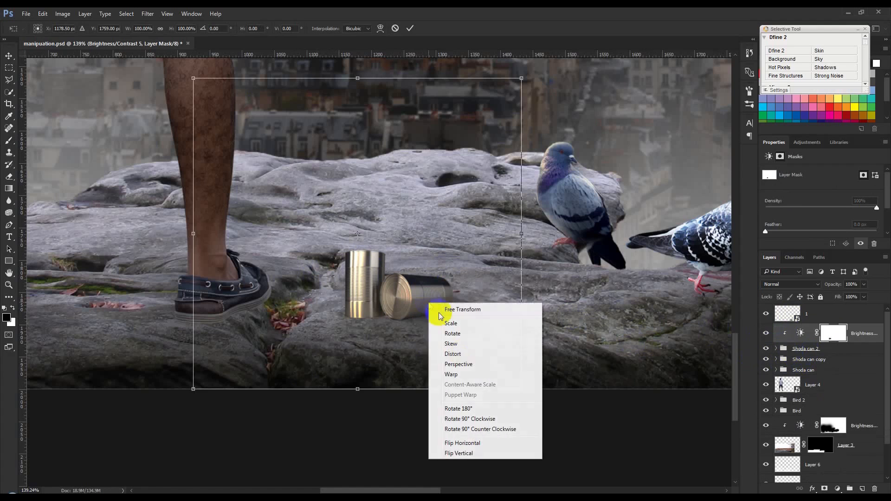
pyautogui.click(477, 441)
pyautogui.click(398, 28)
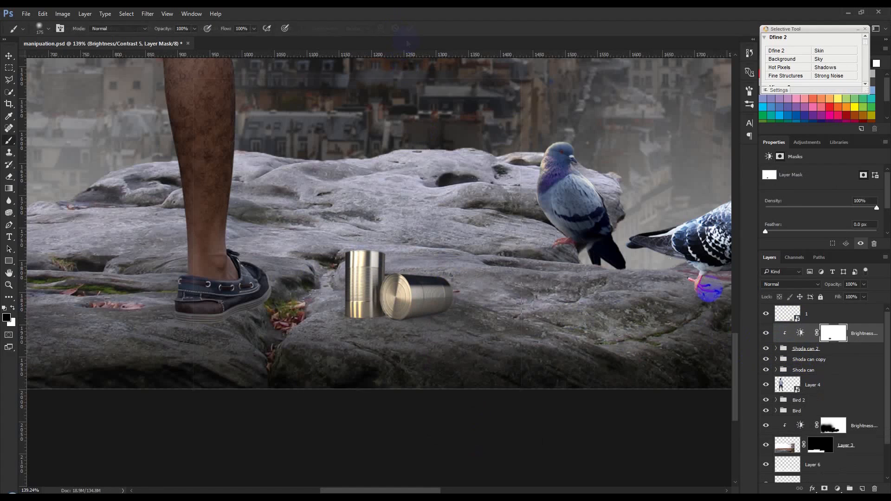
# Try flipping the Shoda can 2 group horizontally and shifting it toward the man's shoe.
pyautogui.click(843, 352)
pyautogui.hotkey('ctrl', 't')
pyautogui.rightClick(442, 281)
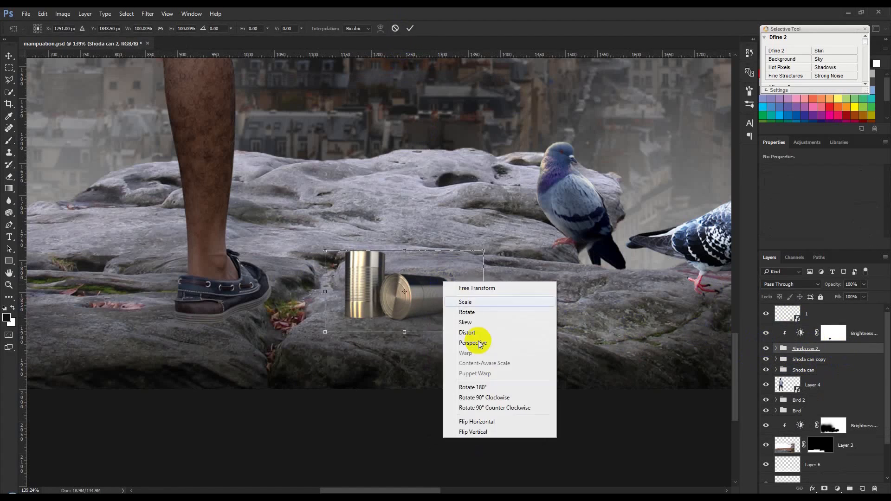
pyautogui.click(500, 422)
pyautogui.moveTo(447, 310); pyautogui.dragTo(417, 311)
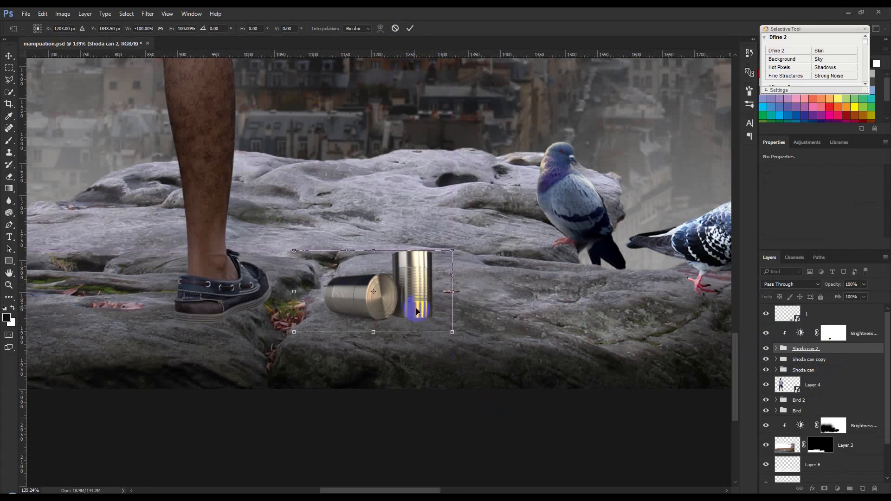
pyautogui.click(396, 28)
pyautogui.scroll(-4, 454, 167)
pyautogui.scroll(-4, 451, 166)
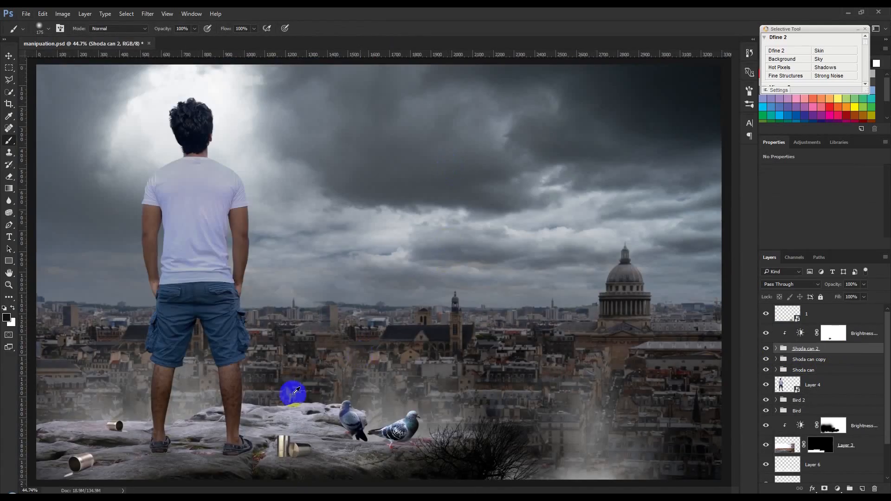
# Group the Shoda can 2 group together with its clipped Brightness/Contrast adjustment.
pyautogui.scroll(3, 257, 398)
pyautogui.moveTo(257, 397); pyautogui.dragTo(503, 287)
pyautogui.scroll(5, 302, 362)
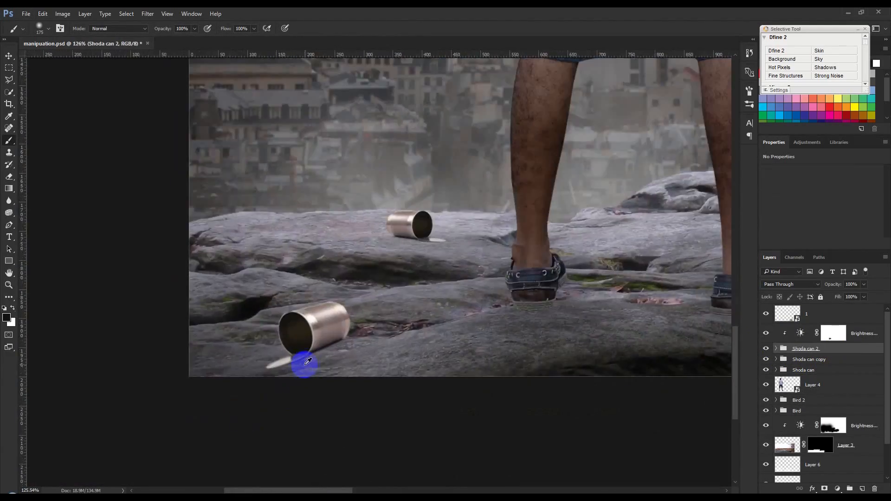
pyautogui.scroll(-4, 337, 346)
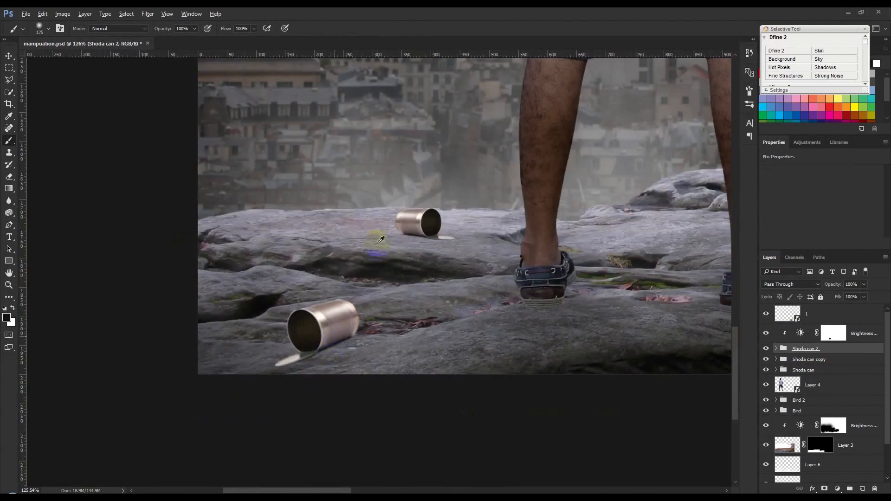
pyautogui.click(810, 359)
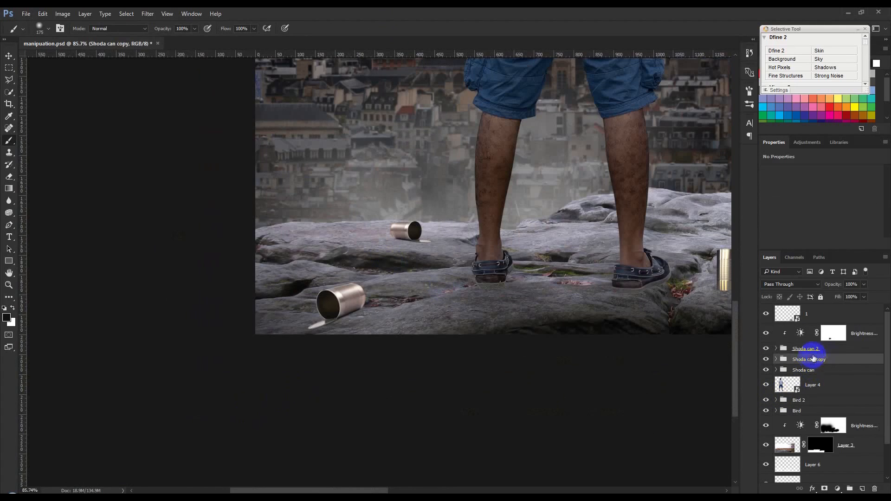
pyautogui.click(834, 349)
pyautogui.click(861, 341)
pyautogui.hotkey('ctrl', 'g')
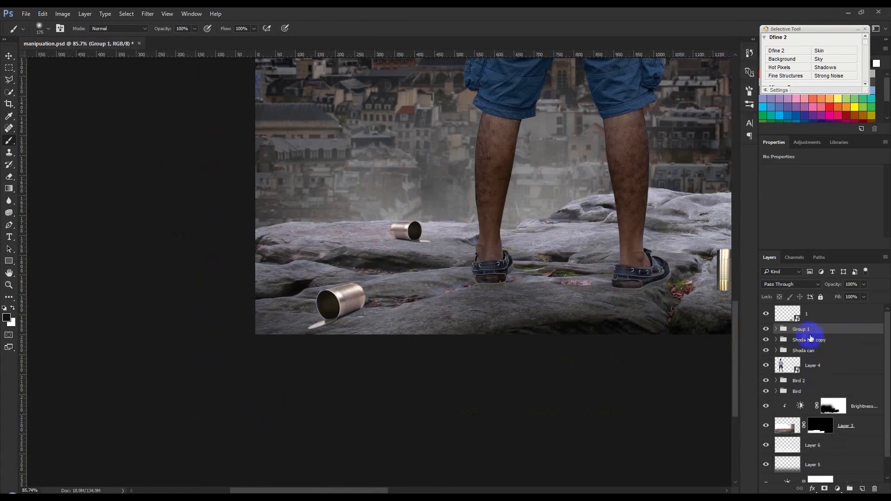
# Try a Brightness/Contrast adjustment clipped to the Shoda can copy group with brightness -71, and delete it.
pyautogui.click(805, 340)
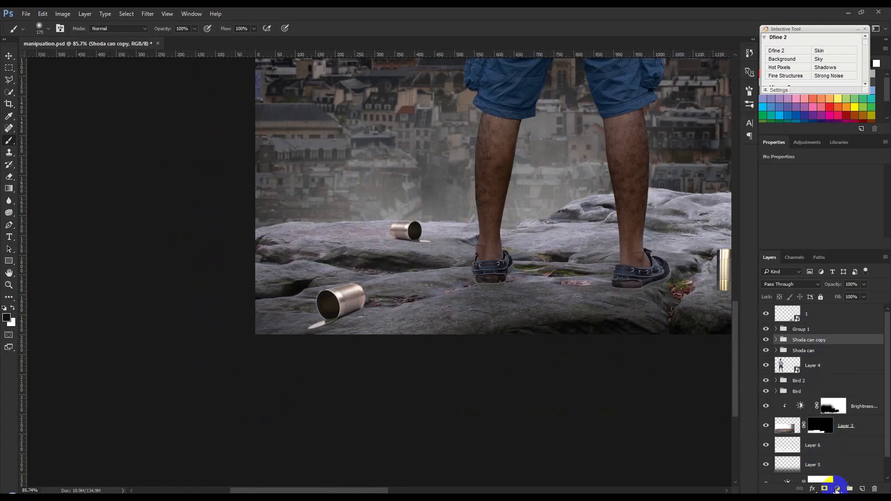
pyautogui.click(837, 489)
pyautogui.click(818, 321)
pyautogui.click(819, 244)
pyautogui.moveTo(821, 194); pyautogui.dragTo(795, 201)
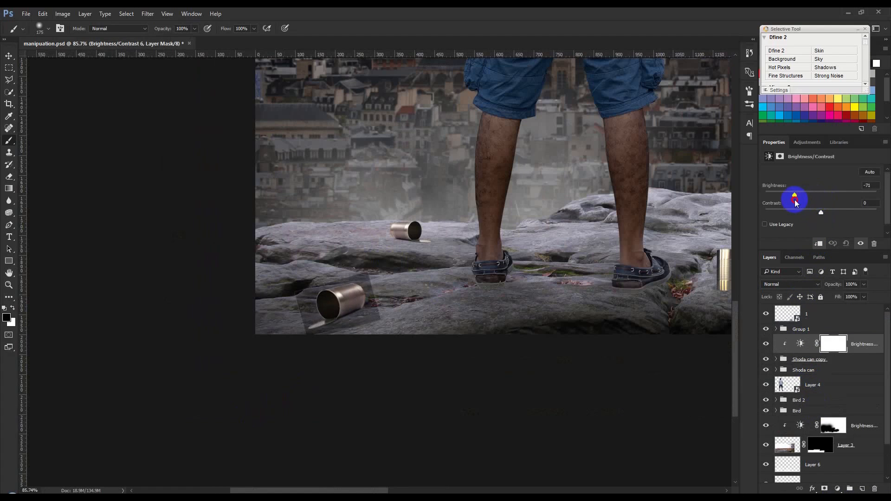
pyautogui.click(864, 346)
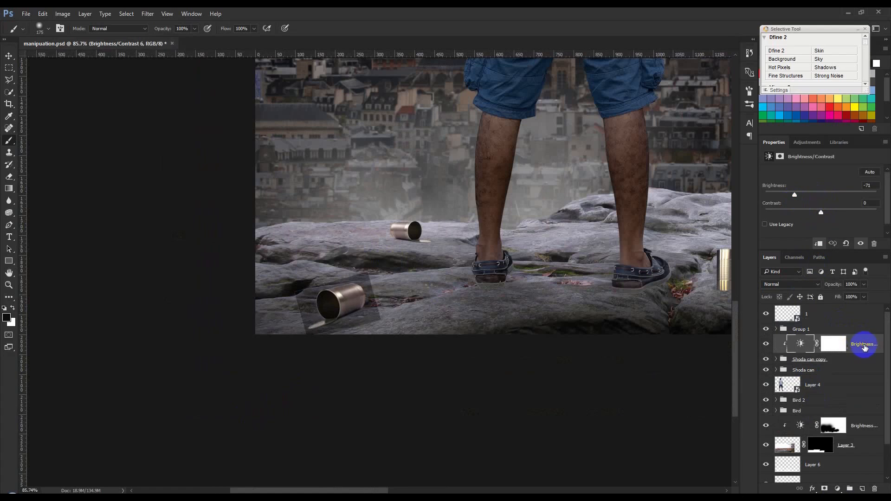
pyautogui.press('Delete')
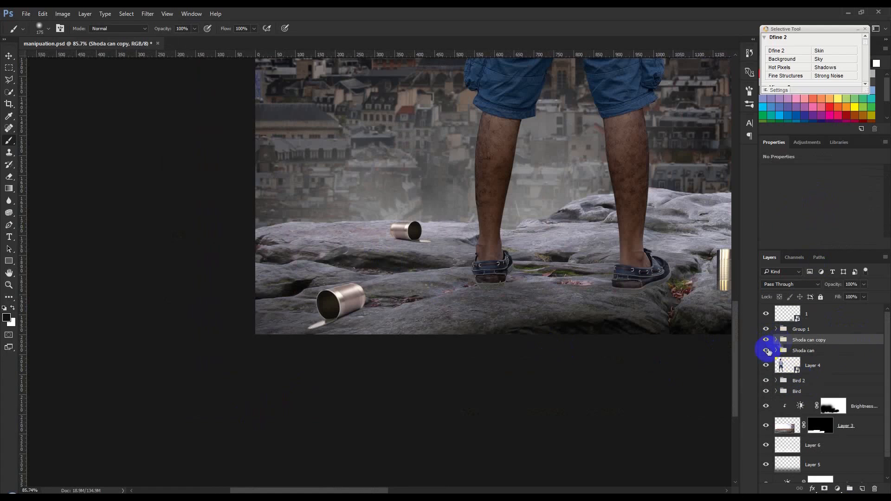
# On a new layer above the Bird 2 group, paint a soft black shadow under and between the man's shoes with a 35 px brush.
pyautogui.scroll(-5, 453, 332)
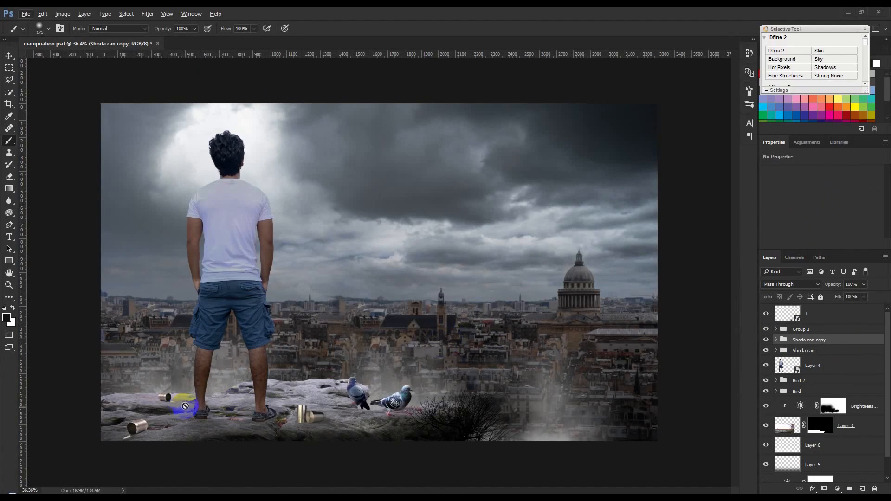
pyautogui.scroll(7, 186, 433)
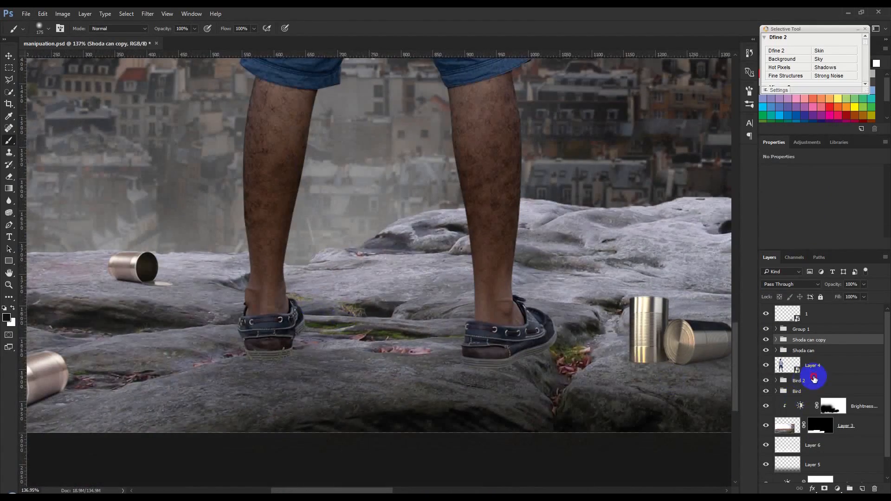
pyautogui.click(814, 379)
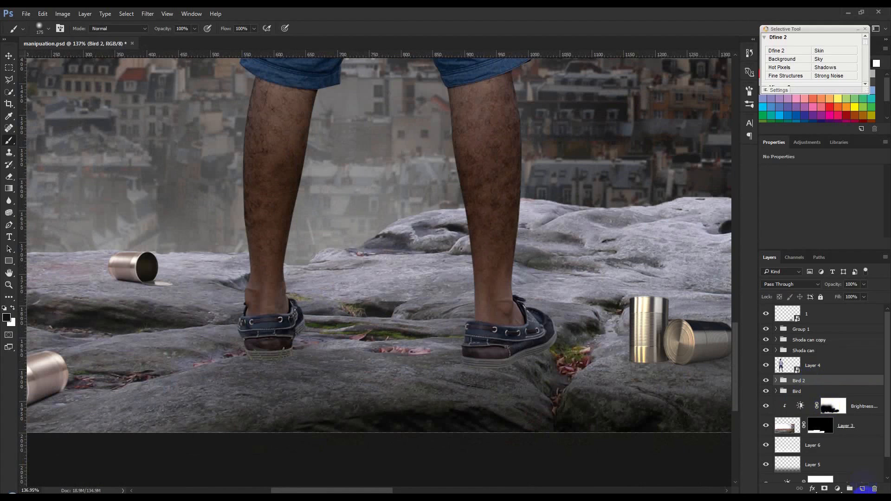
pyautogui.click(862, 489)
pyautogui.scroll(4, 318, 388)
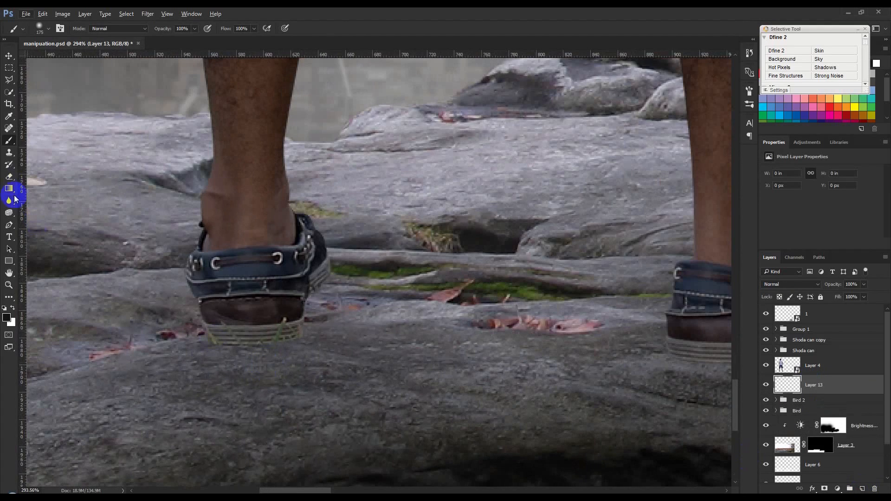
pyautogui.press('[')
pyautogui.press('[')
pyautogui.press('[')
pyautogui.press('[')
pyautogui.press('[')
pyautogui.press('[')
pyautogui.press('[')
pyautogui.press('[')
pyautogui.press('[')
pyautogui.press('[')
pyautogui.press('[')
pyautogui.press('[')
pyautogui.press('[')
pyautogui.press('[')
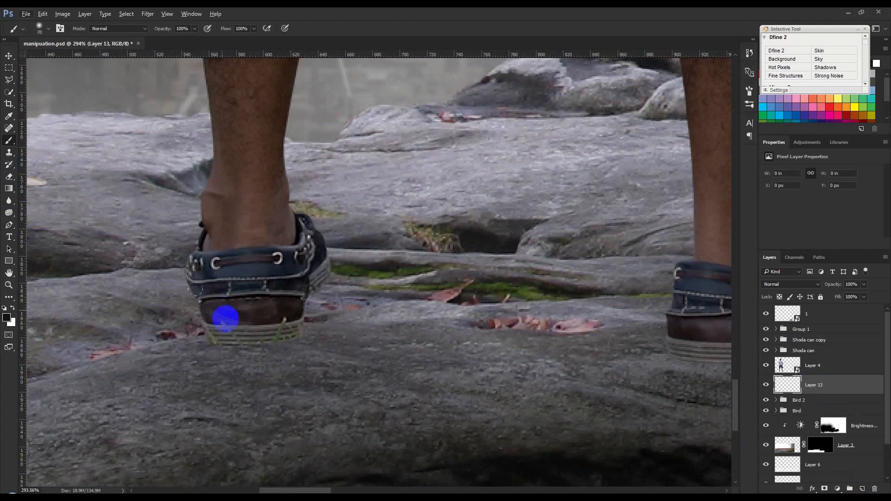
pyautogui.moveTo(218, 326)
pyautogui.mouseDown()
pyautogui.moveTo(238, 334)
pyautogui.moveTo(229, 330)
pyautogui.moveTo(285, 324)
pyautogui.moveTo(229, 322)
pyautogui.moveTo(271, 323)
pyautogui.moveTo(318, 279)
pyautogui.moveTo(279, 307)
pyautogui.moveTo(321, 297)
pyautogui.moveTo(283, 308)
pyautogui.moveTo(309, 312)
pyautogui.moveTo(291, 321)
pyautogui.moveTo(315, 319)
pyautogui.moveTo(305, 318)
pyautogui.moveTo(317, 300)
pyautogui.moveTo(304, 277)
pyautogui.moveTo(422, 321)
pyautogui.moveTo(236, 318)
pyautogui.moveTo(374, 333)
pyautogui.moveTo(490, 314)
pyautogui.moveTo(406, 327)
pyautogui.moveTo(471, 328)
pyautogui.moveTo(192, 304)
pyautogui.moveTo(411, 327)
pyautogui.moveTo(405, 334)
pyautogui.moveTo(394, 328)
pyautogui.moveTo(446, 330)
pyautogui.moveTo(510, 315)
pyautogui.moveTo(561, 276)
pyautogui.moveTo(553, 262)
pyautogui.moveTo(506, 310)
pyautogui.moveTo(454, 339)
pyautogui.moveTo(378, 330)
pyautogui.moveTo(398, 328)
pyautogui.mouseUp()
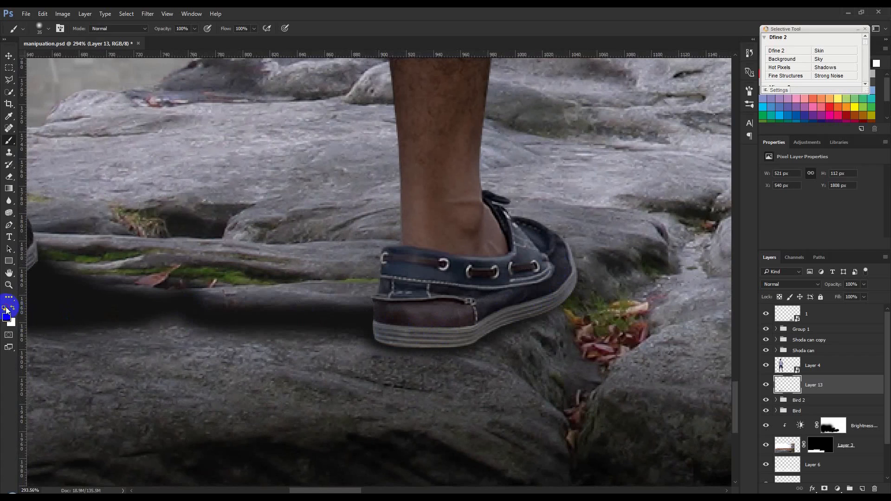
# Soften the shadow on Layer 13 with a Gaussian Blur and reduce the layer's opacity to 54%.
pyautogui.scroll(-5, 325, 333)
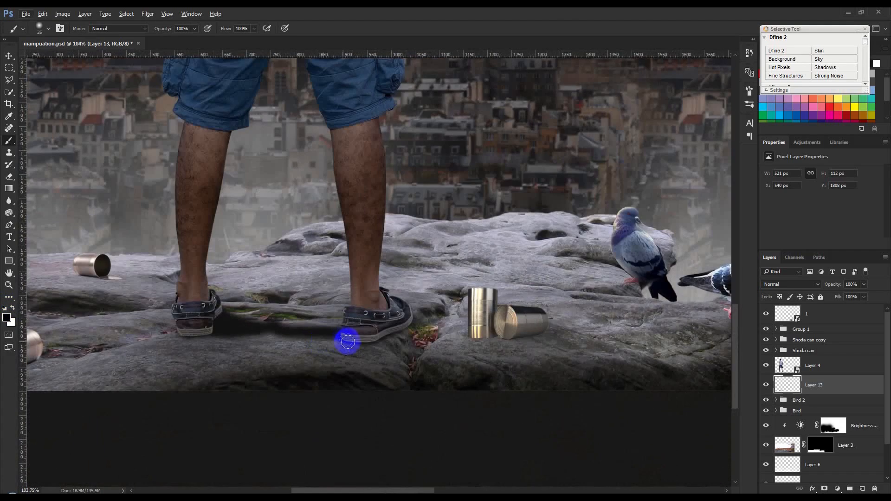
pyautogui.click(147, 14)
pyautogui.moveTo(259, 122)
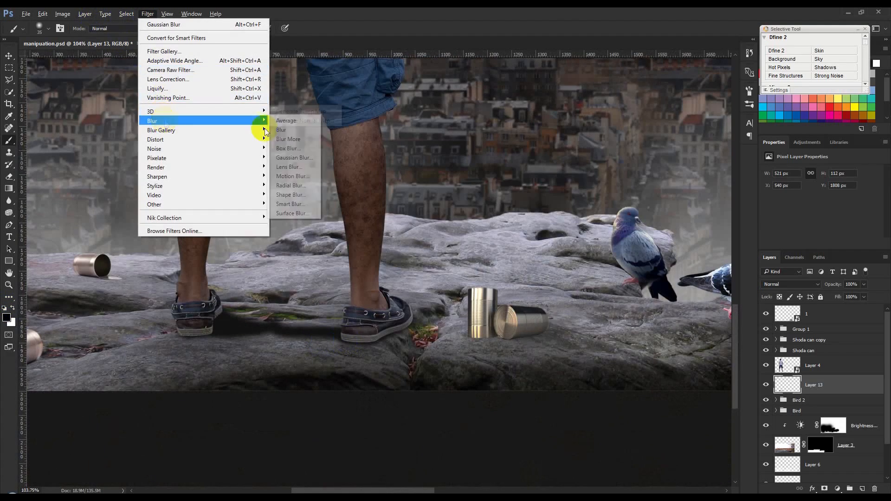
pyautogui.click(298, 160)
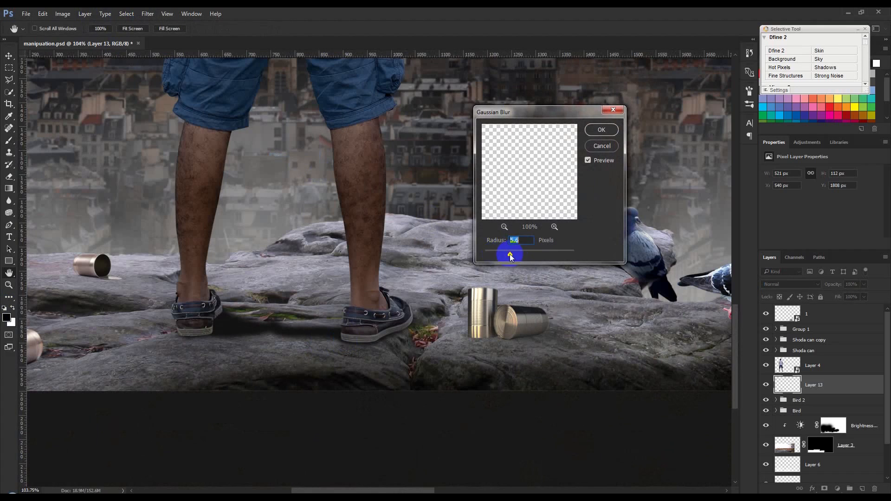
pyautogui.moveTo(523, 253); pyautogui.dragTo(514, 255)
pyautogui.click(595, 135)
pyautogui.press('b')
pyautogui.moveTo(838, 284); pyautogui.dragTo(814, 284)
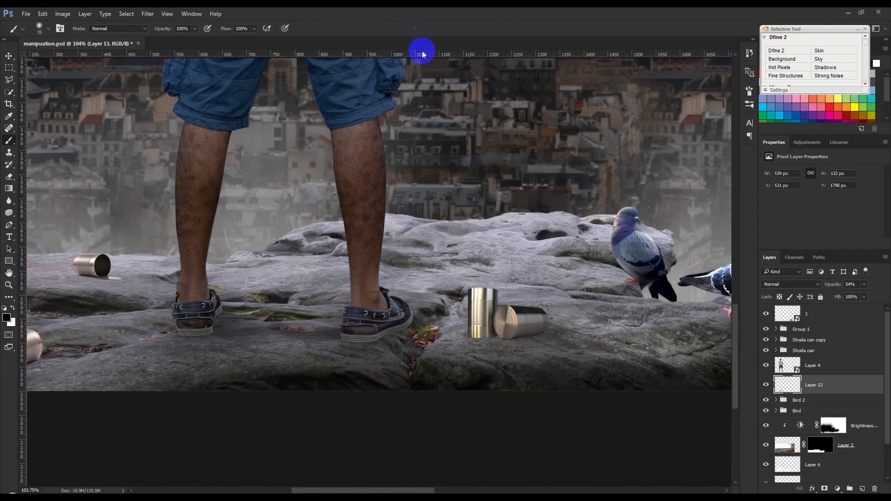
# On a new layer above Layer 13, paint thin black contact shadows along both shoe soles with a 7 px hard round brush.
pyautogui.scroll(5, 171, 362)
pyautogui.scroll(2, 217, 303)
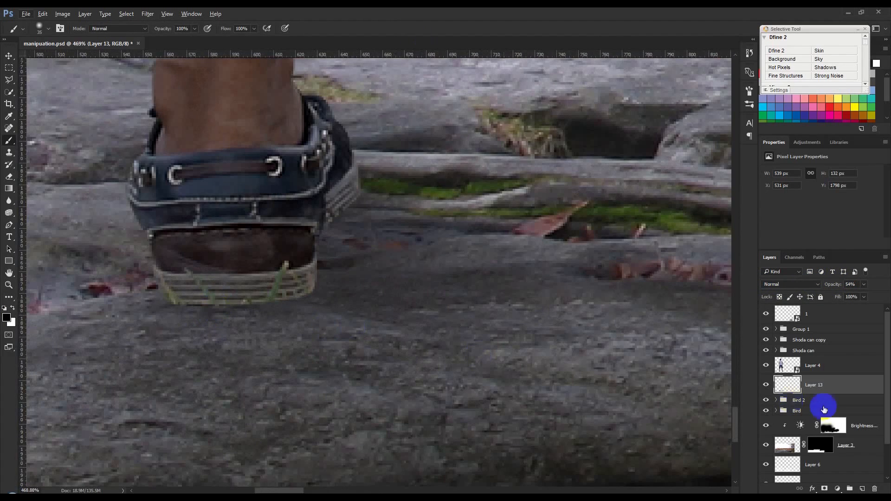
pyautogui.click(863, 488)
pyautogui.rightClick(252, 238)
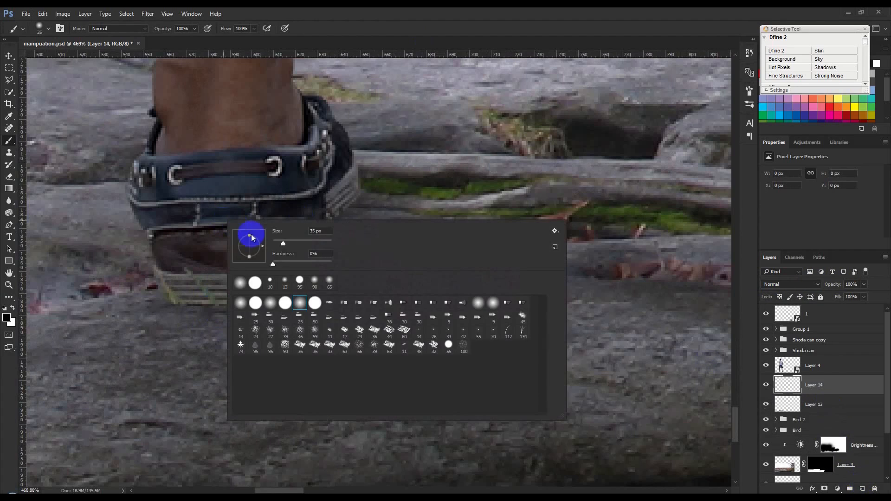
pyautogui.click(315, 303)
pyautogui.click(410, 15)
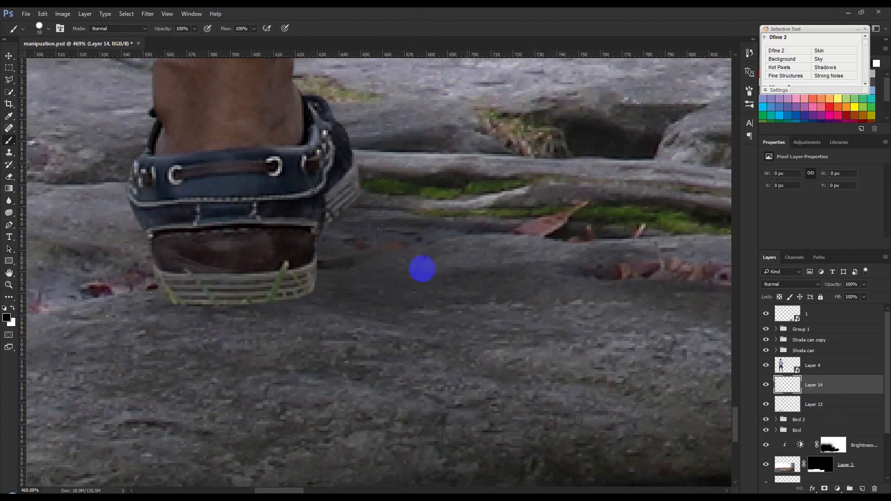
pyautogui.moveTo(188, 300)
pyautogui.mouseDown()
pyautogui.moveTo(297, 292)
pyautogui.moveTo(330, 213)
pyautogui.moveTo(350, 199)
pyautogui.moveTo(347, 186)
pyautogui.mouseUp()
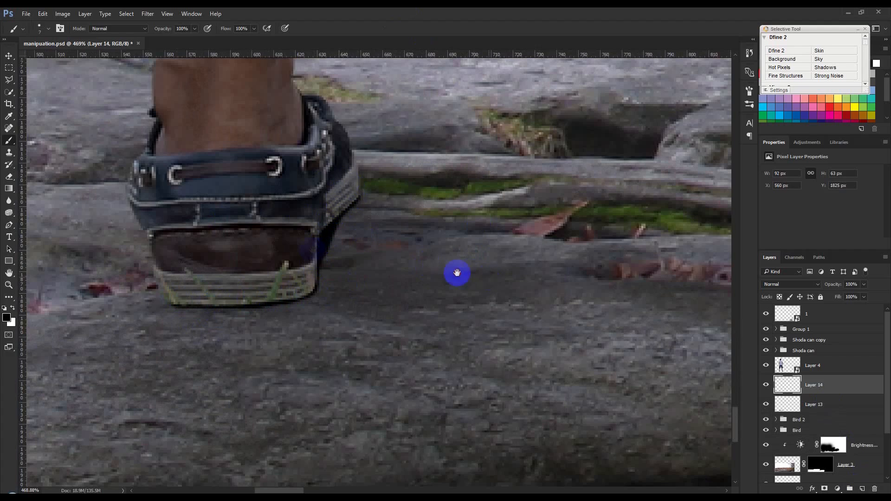
pyautogui.hscroll(10, 455, 273)
pyautogui.moveTo(409, 243)
pyautogui.mouseDown()
pyautogui.moveTo(522, 249)
pyautogui.moveTo(681, 192)
pyautogui.moveTo(708, 172)
pyautogui.moveTo(703, 129)
pyautogui.moveTo(710, 165)
pyautogui.mouseUp()
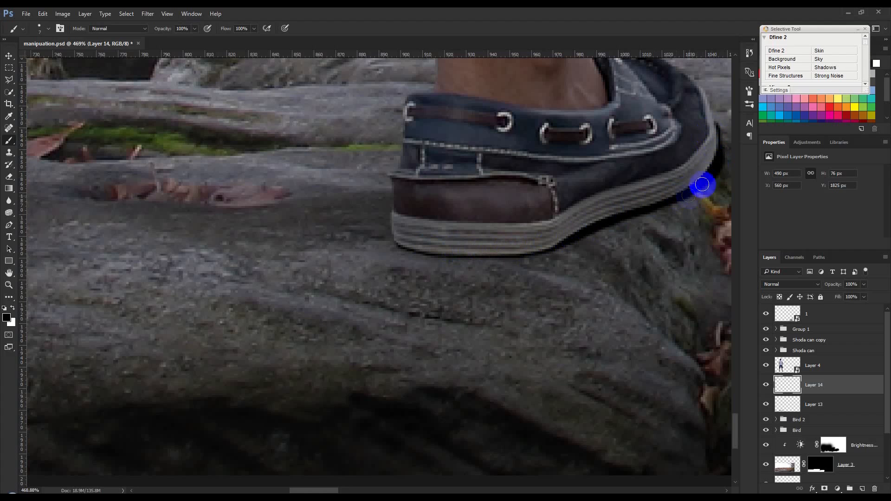
# Apply a Box Blur with a 3-pixel radius to the contact shadows on Layer 14 and set the layer's opacity to 65%.
pyautogui.scroll(-5, 559, 226)
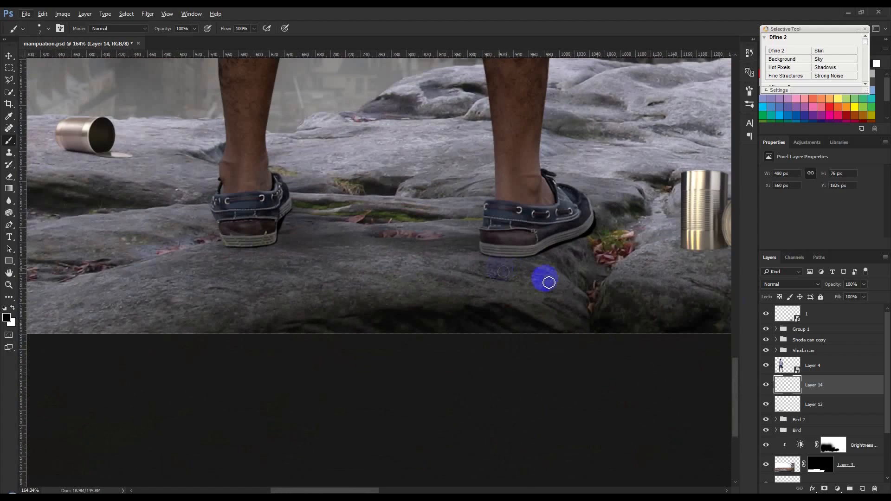
pyautogui.click(148, 14)
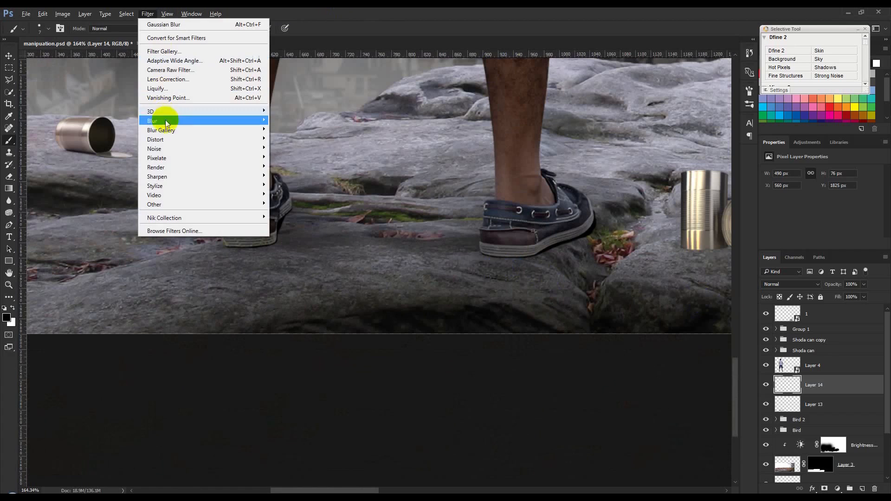
pyautogui.moveTo(163, 120)
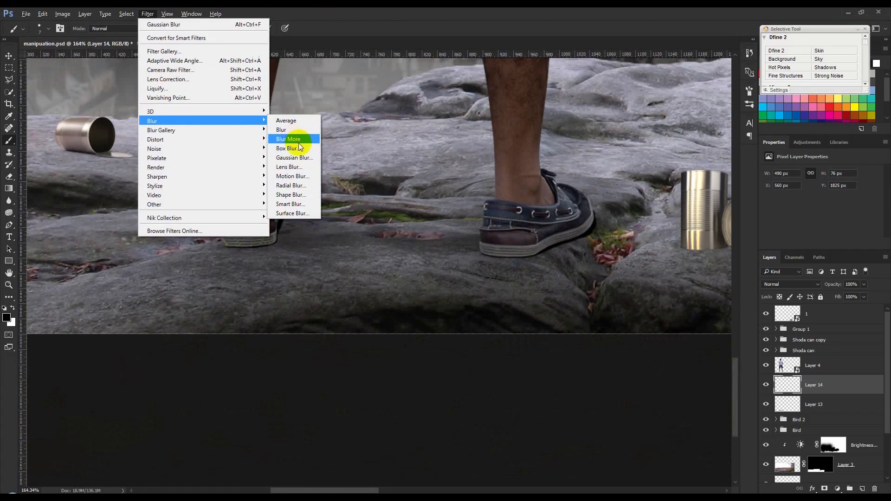
pyautogui.click(298, 148)
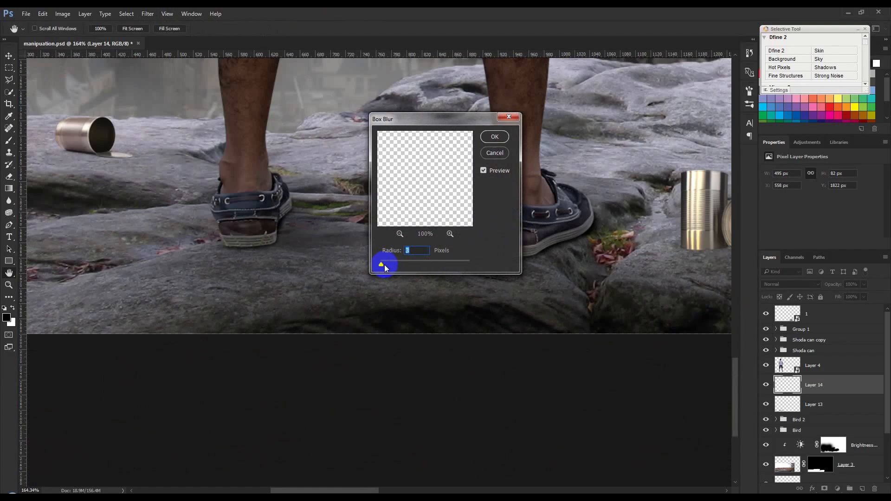
pyautogui.click(495, 137)
pyautogui.moveTo(834, 288); pyautogui.dragTo(817, 288)
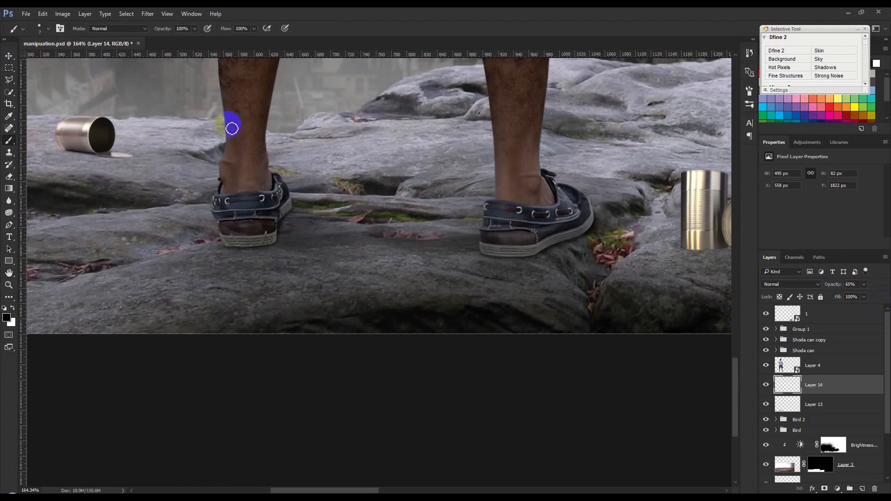
# Add a Brightness/Contrast adjustment clipped to the man's Layer 4, with brightness -119 and contrast -41.
pyautogui.click(9, 56)
pyautogui.hotkey('ctrl', '0')
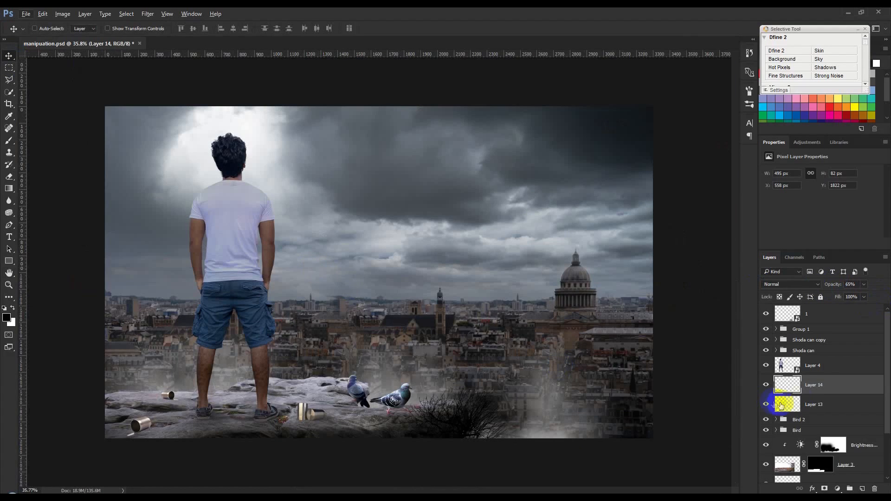
pyautogui.click(816, 369)
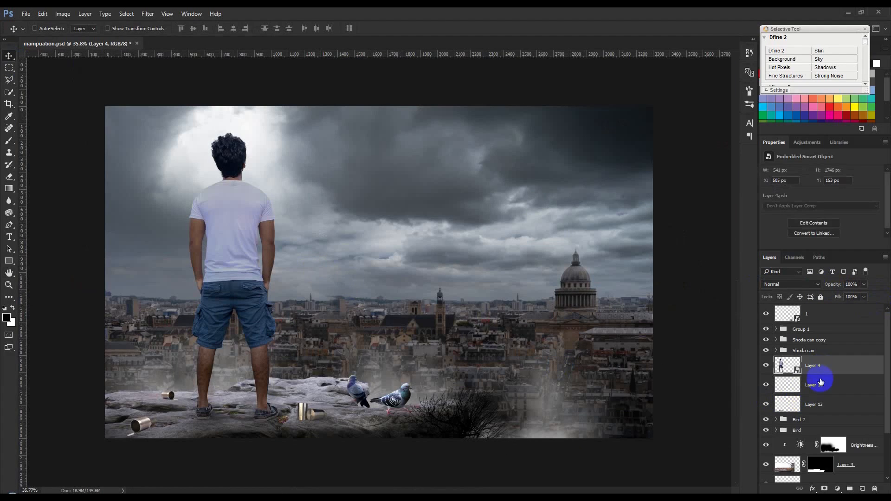
pyautogui.click(837, 489)
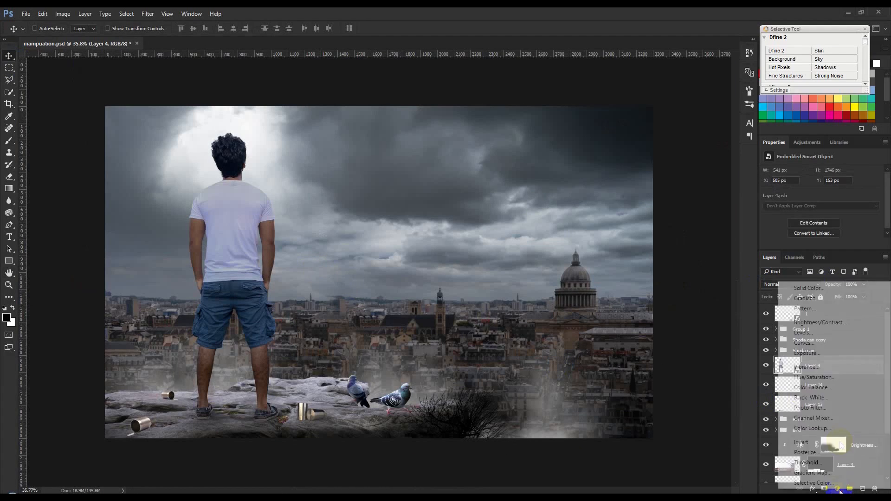
pyautogui.click(821, 322)
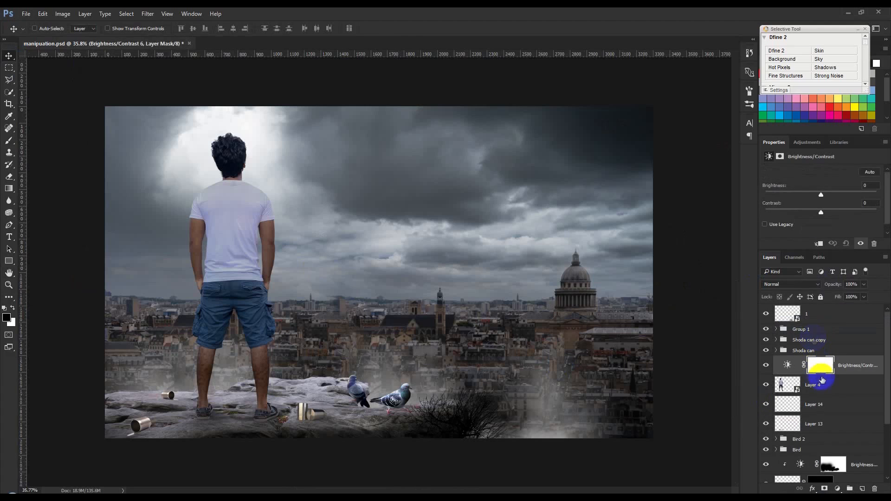
pyautogui.click(820, 243)
pyautogui.moveTo(821, 195); pyautogui.dragTo(780, 202)
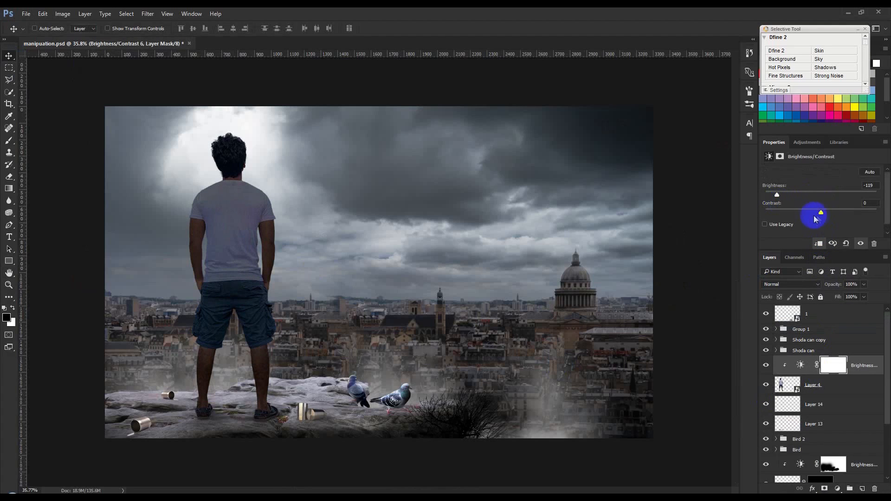
pyautogui.moveTo(802, 212); pyautogui.dragTo(776, 213)
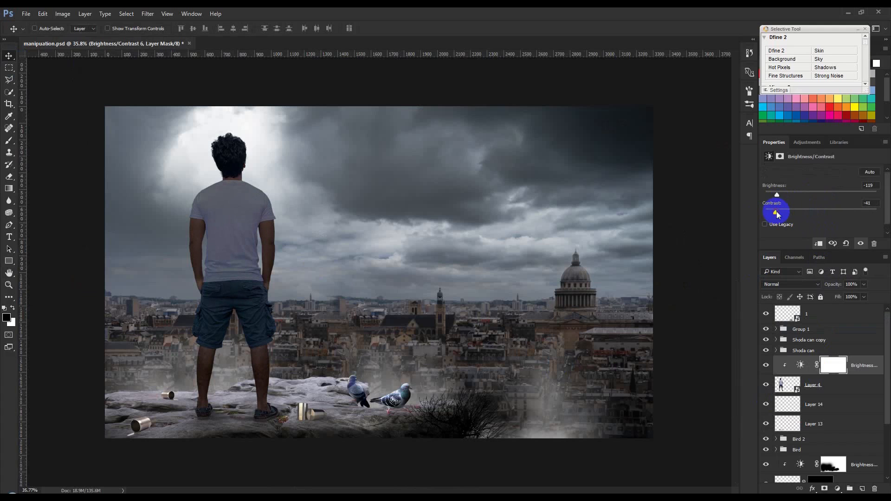
pyautogui.scroll(7, 120, 272)
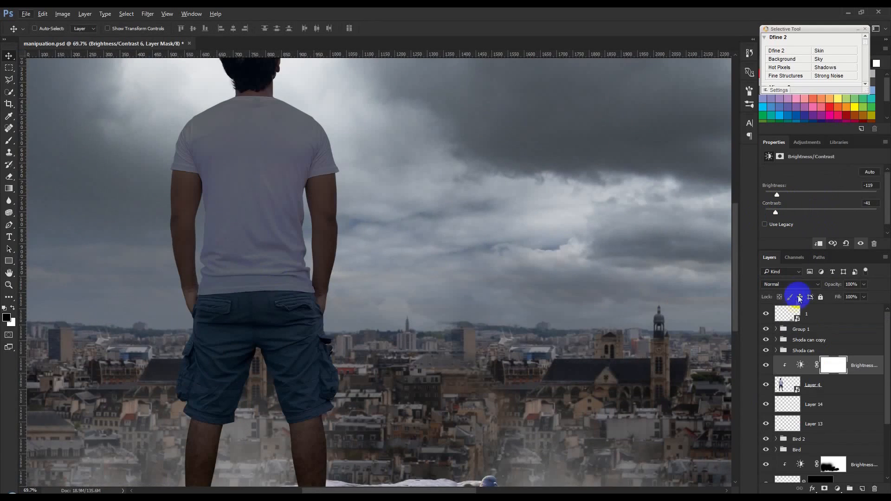
# On the mask of the brightness adjustment clipped to Layer 4, paint black over the top of the man's hair with a 175 px brush.
pyautogui.click(833, 367)
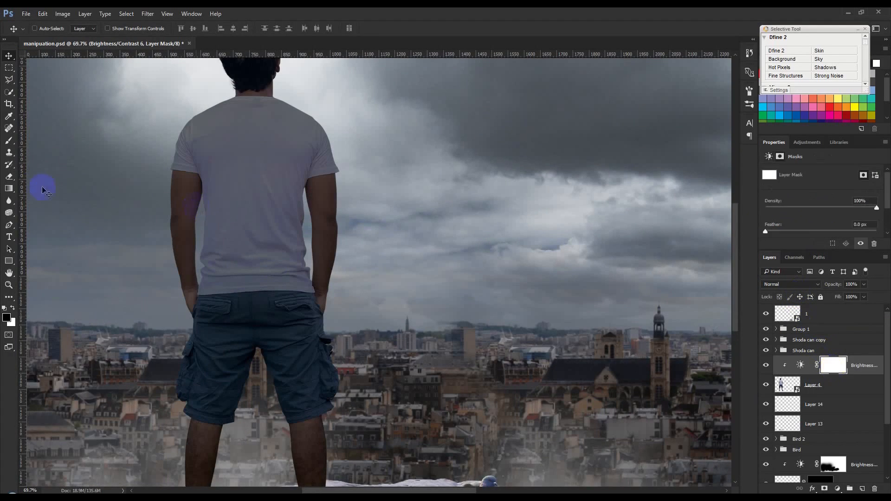
pyautogui.click(16, 143)
pyautogui.scroll(5, 374, 322)
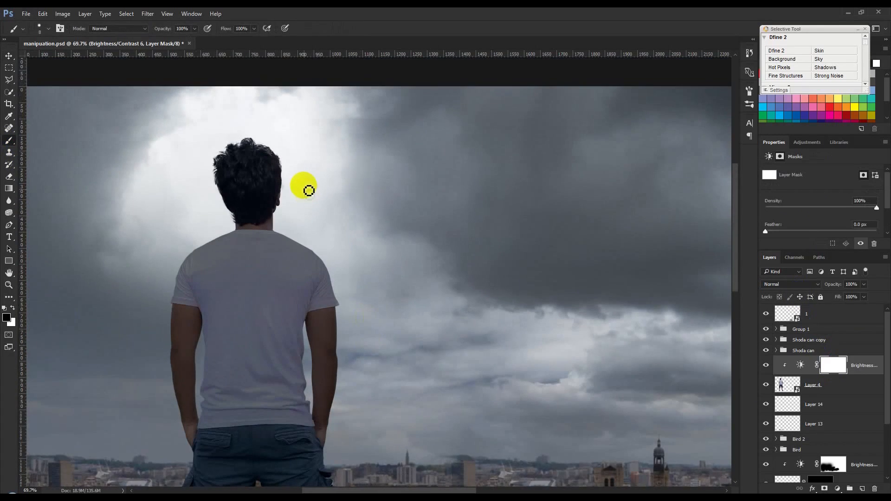
pyautogui.press(']')
pyautogui.press(']')
pyautogui.press(']')
pyautogui.press(']')
pyautogui.press(']')
pyautogui.press(']')
pyautogui.press(']')
pyautogui.press(']')
pyautogui.press(']')
pyautogui.moveTo(273, 150)
pyautogui.mouseDown()
pyautogui.moveTo(254, 112)
pyautogui.moveTo(227, 99)
pyautogui.moveTo(248, 116)
pyautogui.mouseUp()
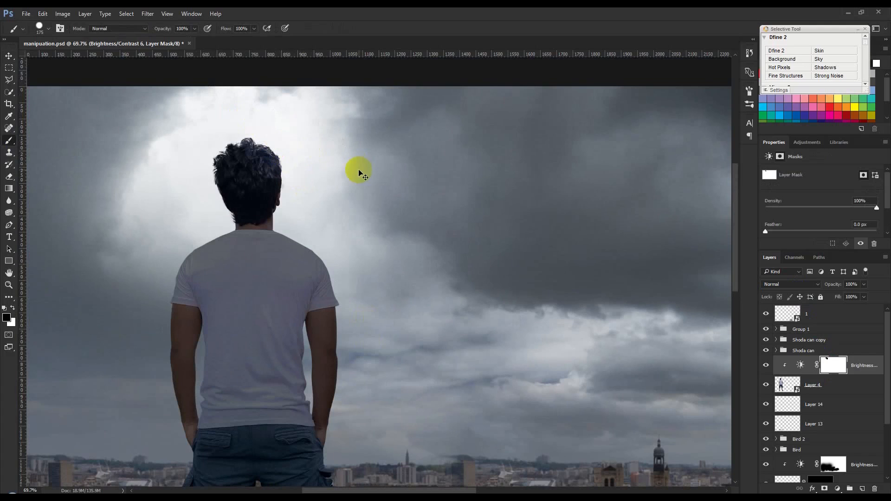
# Switch to a soft brush and paint black on the mask along the man's head, shoulders and outer arm edges.
pyautogui.rightClick(359, 174)
pyautogui.moveTo(454, 194); pyautogui.dragTo(455, 193)
pyautogui.click(275, 133)
pyautogui.moveTo(211, 132)
pyautogui.mouseDown()
pyautogui.moveTo(193, 231)
pyautogui.moveTo(174, 253)
pyautogui.mouseUp()
pyautogui.moveTo(301, 222)
pyautogui.mouseDown()
pyautogui.moveTo(340, 243)
pyautogui.moveTo(366, 310)
pyautogui.mouseUp()
pyautogui.scroll(-3, 371, 306)
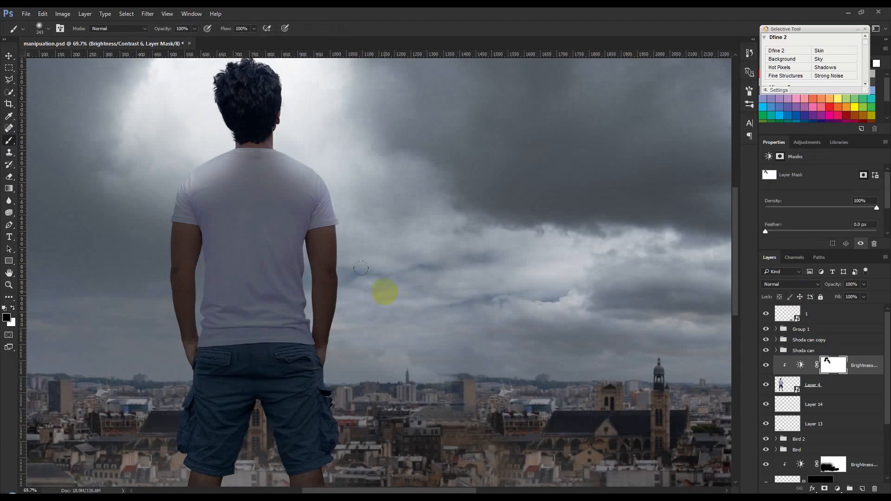
pyautogui.moveTo(339, 144); pyautogui.dragTo(352, 330)
pyautogui.moveTo(160, 211); pyautogui.dragTo(150, 313)
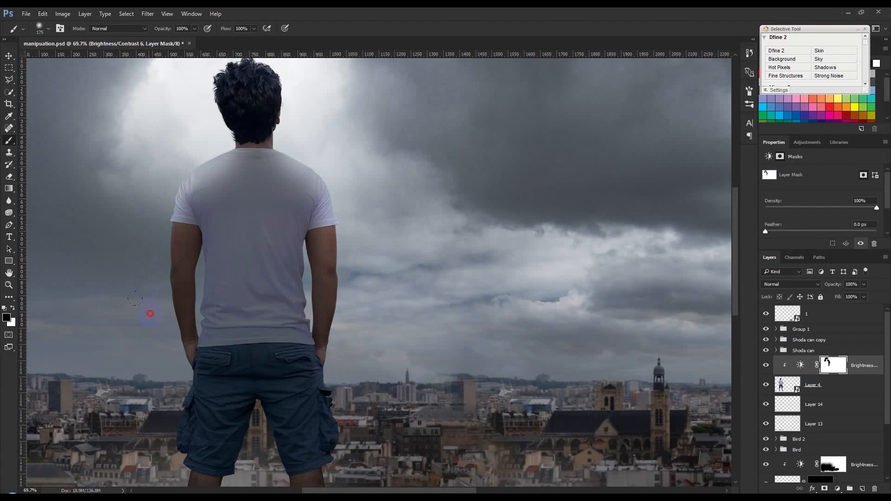
# Paint black on the mask along the outer edges of the shorts and the left forearm with a soft 200 px brush.
pyautogui.scroll(-3, 382, 255)
pyautogui.press(']')
pyautogui.press(']')
pyautogui.press(']')
pyautogui.moveTo(351, 302); pyautogui.dragTo(357, 321)
pyautogui.scroll(-2, 355, 287)
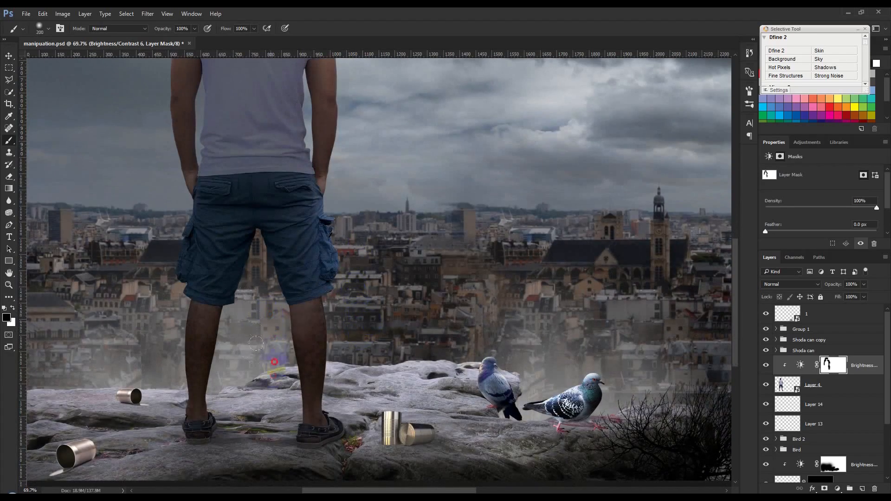
pyautogui.moveTo(175, 244)
pyautogui.mouseDown()
pyautogui.moveTo(161, 247)
pyautogui.moveTo(142, 36)
pyautogui.mouseUp()
pyautogui.scroll(1, 148, 149)
pyautogui.scroll(2, 139, 135)
pyautogui.press('[')
pyautogui.press('[')
pyautogui.moveTo(325, 222)
pyautogui.mouseDown()
pyautogui.moveTo(309, 146)
pyautogui.moveTo(305, 219)
pyautogui.moveTo(326, 232)
pyautogui.mouseUp()
pyautogui.hotkey('ctrl', 'alt', 'z')
pyautogui.hotkey('ctrl', 'alt', 'z')
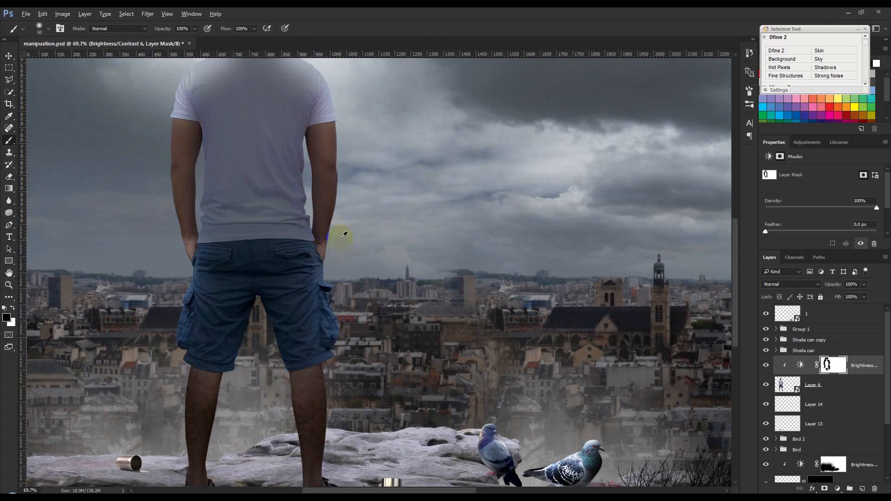
# Paint black on the mask along the edges of both lower legs and around the shoes with a soft 100 px brush.
pyautogui.scroll(-2, 341, 239)
pyautogui.scroll(-2, 344, 263)
pyautogui.scroll(10, 352, 395)
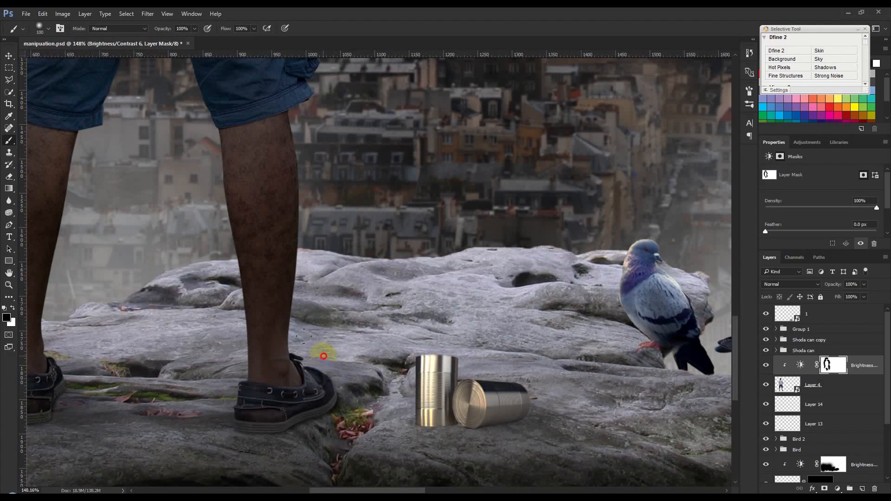
pyautogui.moveTo(289, 262)
pyautogui.mouseDown()
pyautogui.moveTo(282, 157)
pyautogui.moveTo(254, 214)
pyautogui.mouseUp()
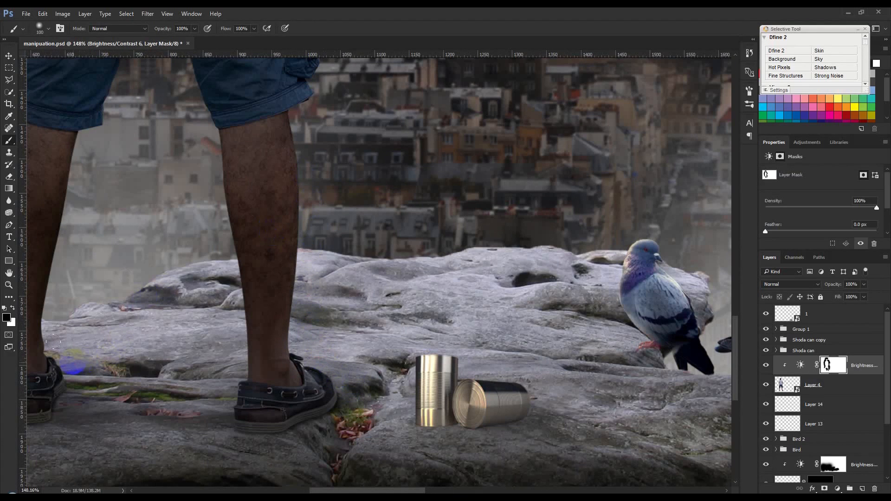
pyautogui.moveTo(104, 349); pyautogui.dragTo(296, 314)
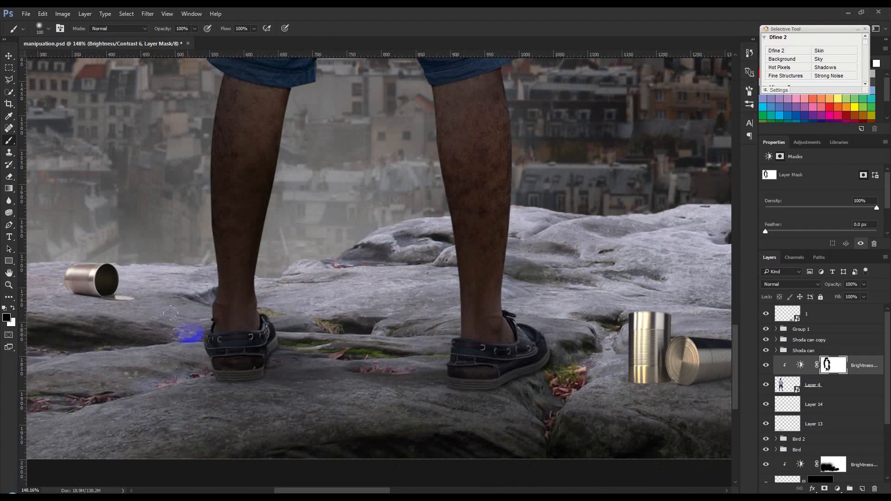
pyautogui.moveTo(190, 340); pyautogui.dragTo(223, 316)
pyautogui.moveTo(432, 231); pyautogui.dragTo(434, 262)
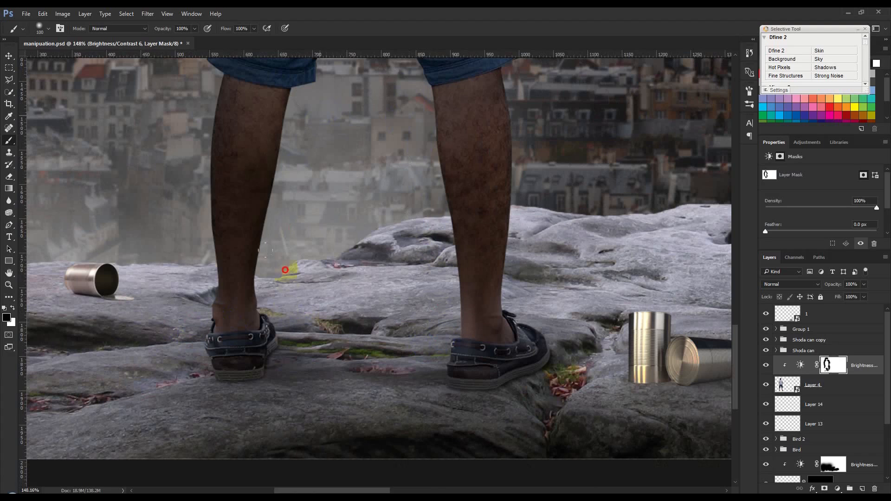
# Extend the black mask strokes along the outer left leg and the outer left arm with the 100 px brush.
pyautogui.scroll(-8, 371, 296)
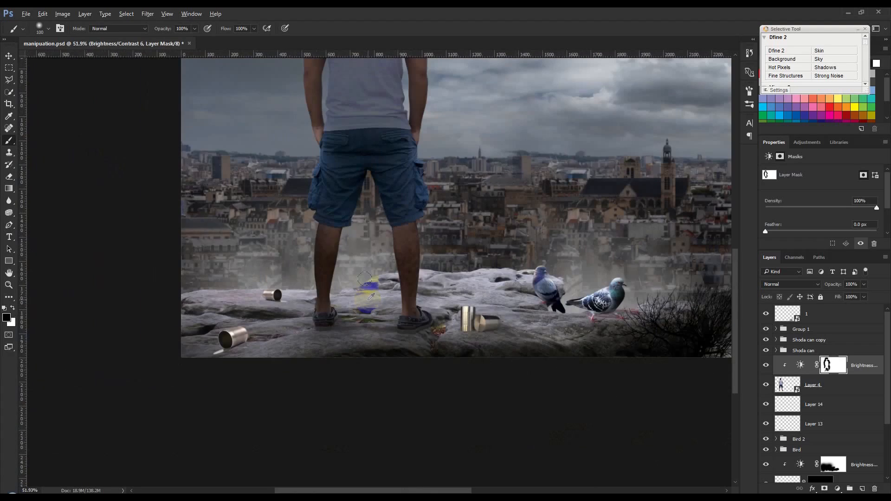
pyautogui.moveTo(318, 223); pyautogui.dragTo(304, 302)
pyautogui.moveTo(306, 207)
pyautogui.mouseDown()
pyautogui.moveTo(311, 123)
pyautogui.moveTo(343, 317)
pyautogui.moveTo(331, 299)
pyautogui.mouseUp()
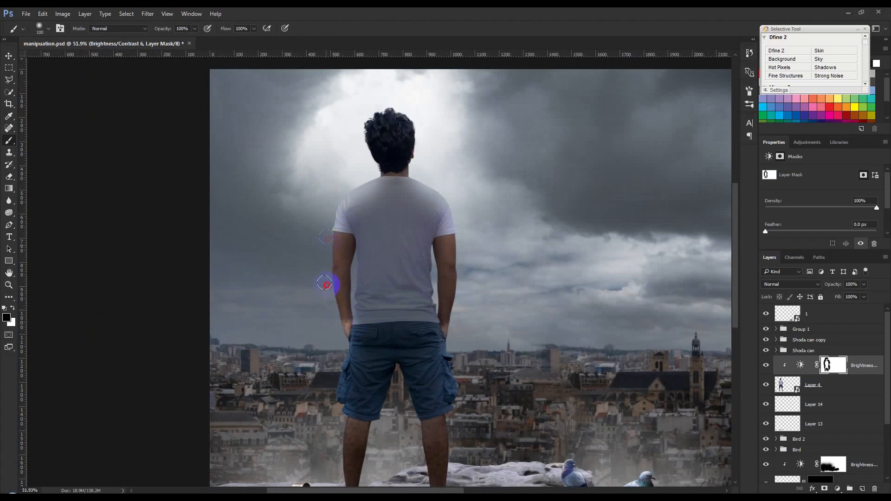
# Paint white on the mask over the upper back of the shirt and lower the brightness adjustment's opacity to 71%.
pyautogui.moveTo(834, 286); pyautogui.dragTo(831, 285)
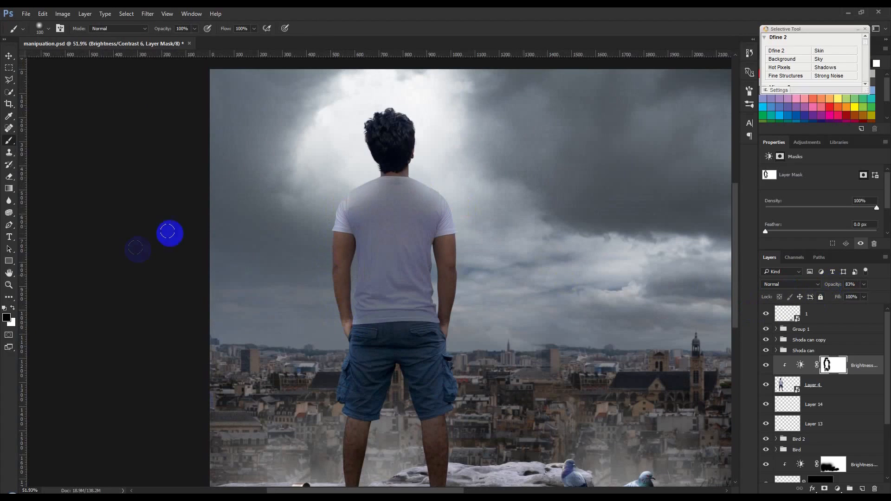
pyautogui.click(14, 308)
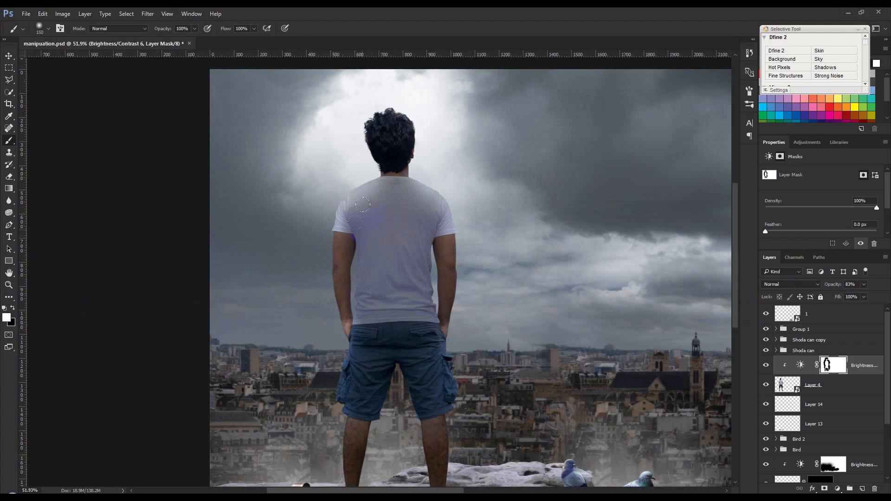
pyautogui.moveTo(373, 210)
pyautogui.mouseDown()
pyautogui.moveTo(419, 209)
pyautogui.moveTo(367, 213)
pyautogui.mouseUp()
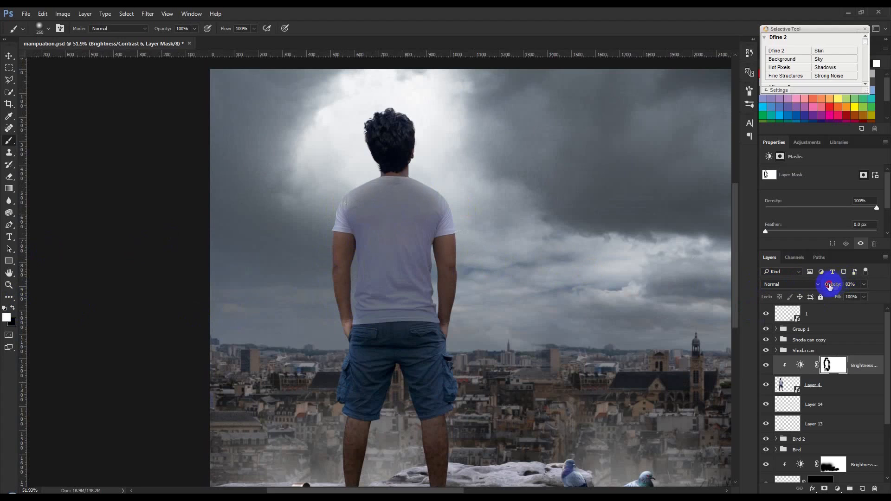
pyautogui.click(8, 56)
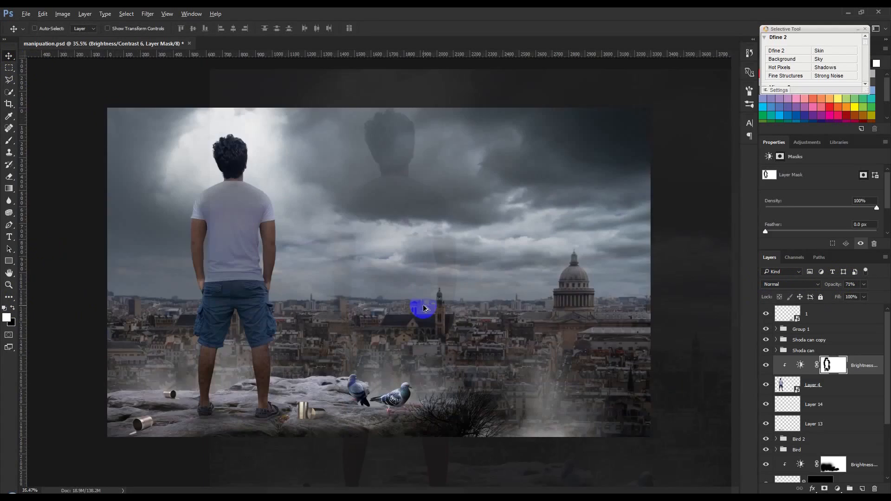
pyautogui.scroll(5, 251, 358)
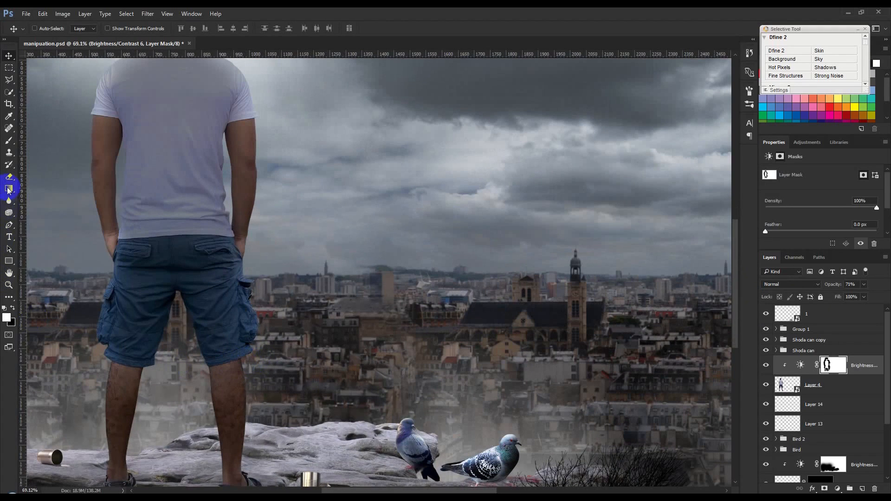
# Paint black on the mask along the inner edges of the shorts and right leg with a soft 80 px brush.
pyautogui.click(9, 140)
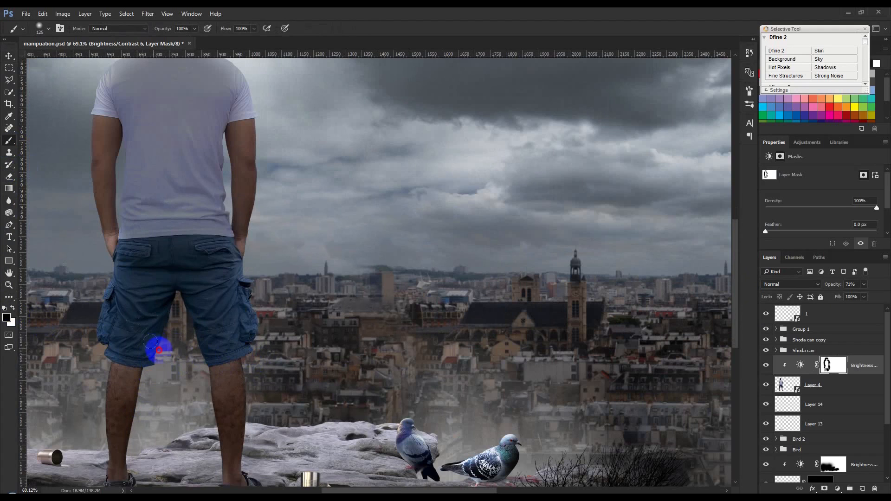
pyautogui.press('[')
pyautogui.press('[')
pyautogui.press('[')
pyautogui.press('[')
pyautogui.moveTo(173, 297)
pyautogui.mouseDown()
pyautogui.moveTo(179, 359)
pyautogui.moveTo(200, 374)
pyautogui.mouseUp()
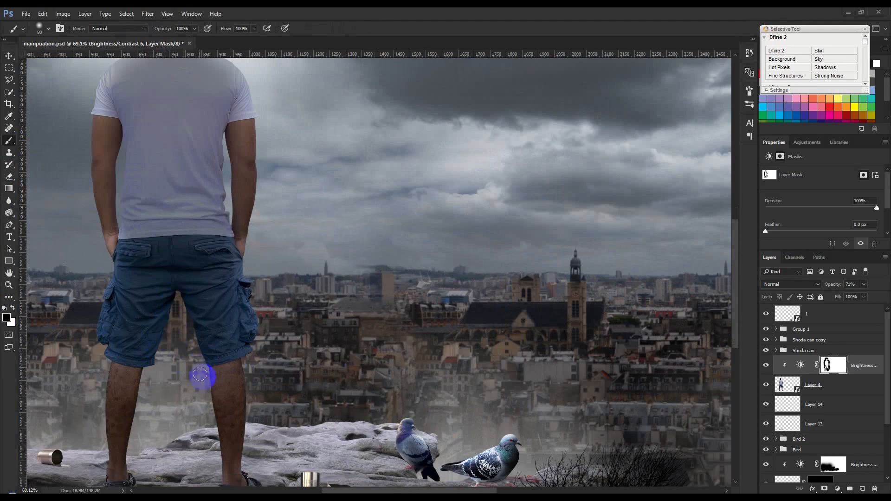
# Touch up the mask in black along the inner shorts, the right pocket edge and the right forearm.
pyautogui.scroll(-8, 326, 360)
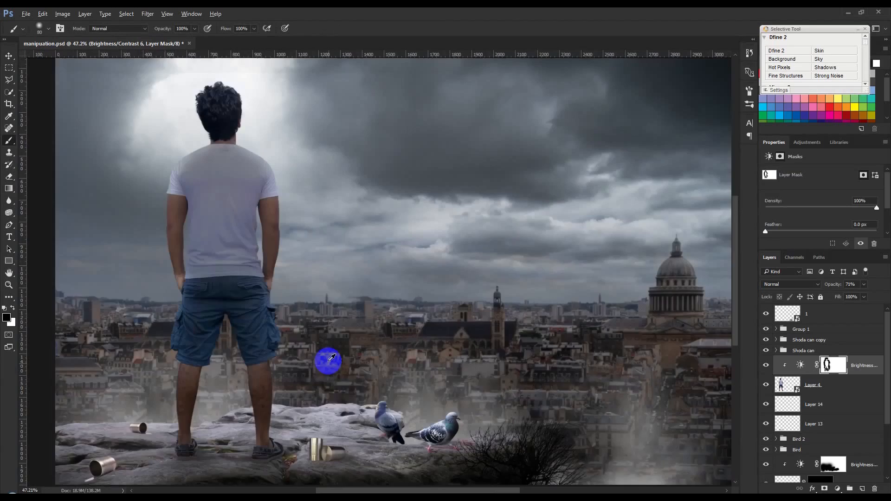
pyautogui.scroll(4, 276, 357)
pyautogui.moveTo(211, 337)
pyautogui.mouseDown()
pyautogui.moveTo(215, 319)
pyautogui.moveTo(244, 310)
pyautogui.mouseUp()
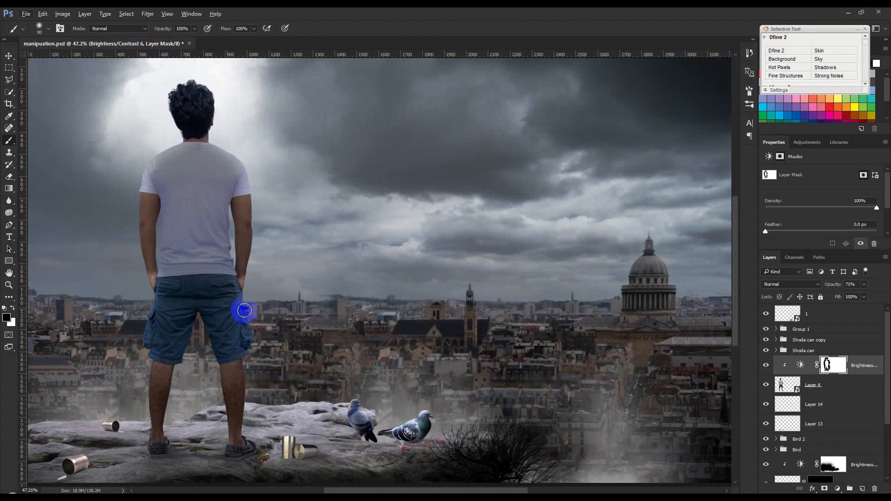
pyautogui.moveTo(245, 248); pyautogui.dragTo(250, 249)
# Paint black on the mask around the man's head and neck with a soft 600 px brush, and select the man's Layer 4.
pyautogui.click(196, 174)
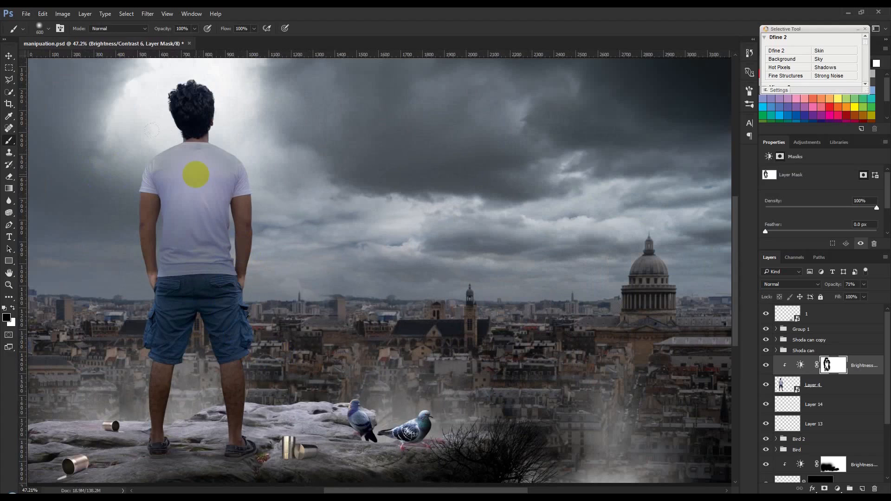
pyautogui.hotkey('ctrl', 'z')
pyautogui.click(197, 127)
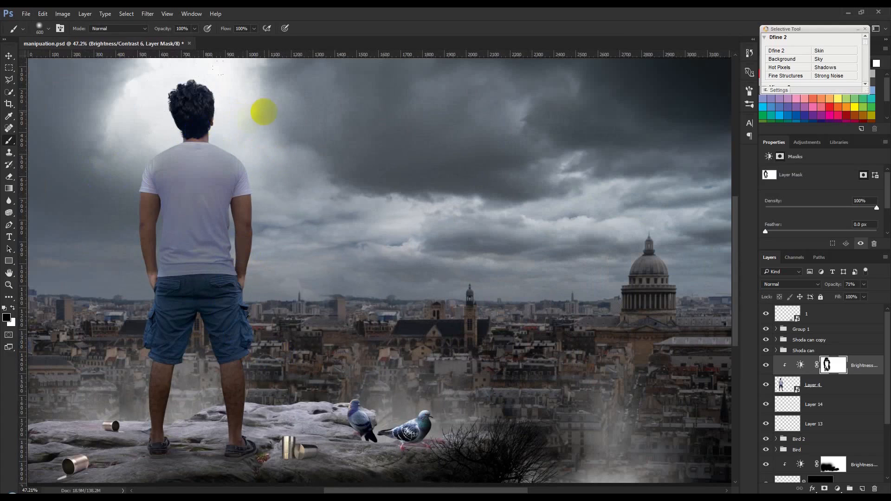
pyautogui.moveTo(160, 124)
pyautogui.mouseDown()
pyautogui.moveTo(225, 108)
pyautogui.moveTo(250, 121)
pyautogui.mouseUp()
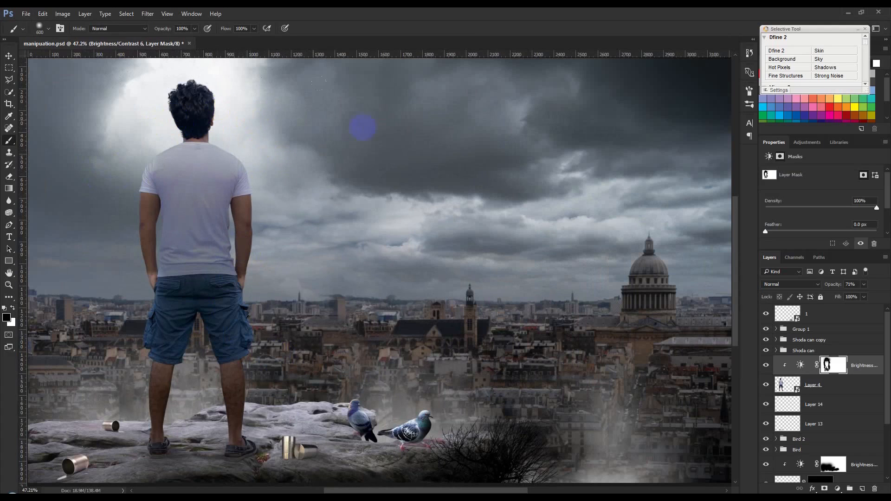
pyautogui.click(9, 58)
pyautogui.click(815, 388)
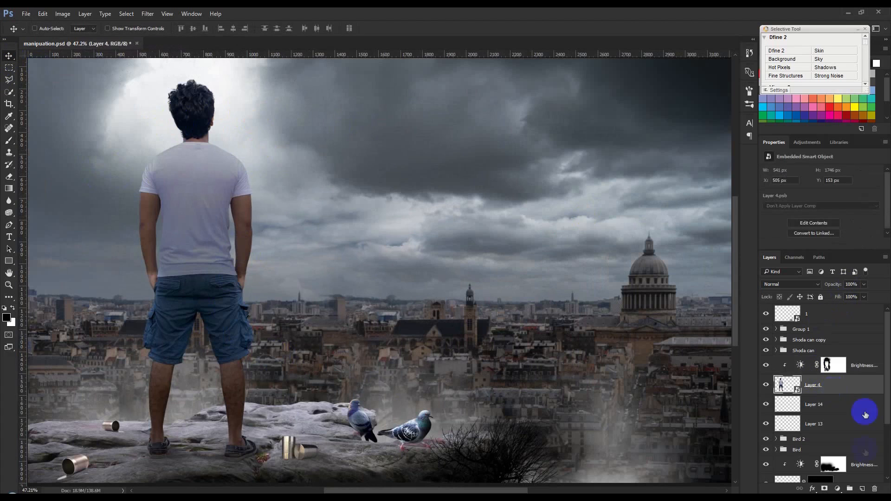
pyautogui.click(839, 488)
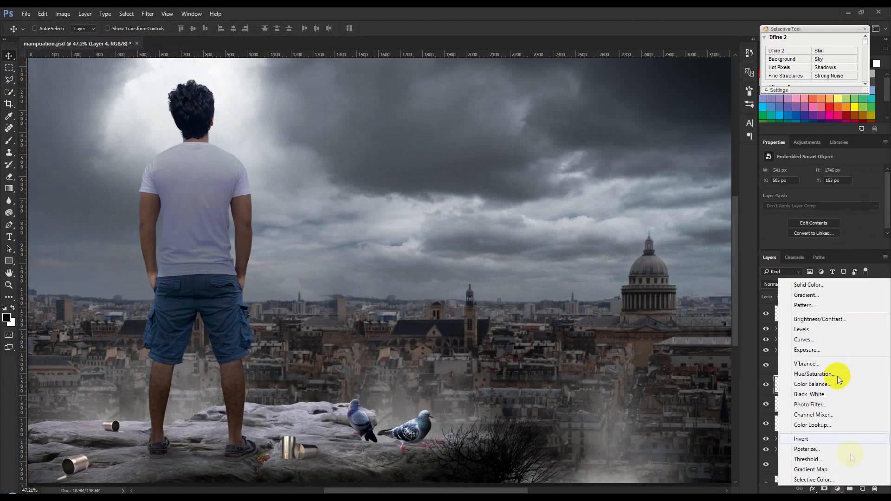
pyautogui.click(818, 328)
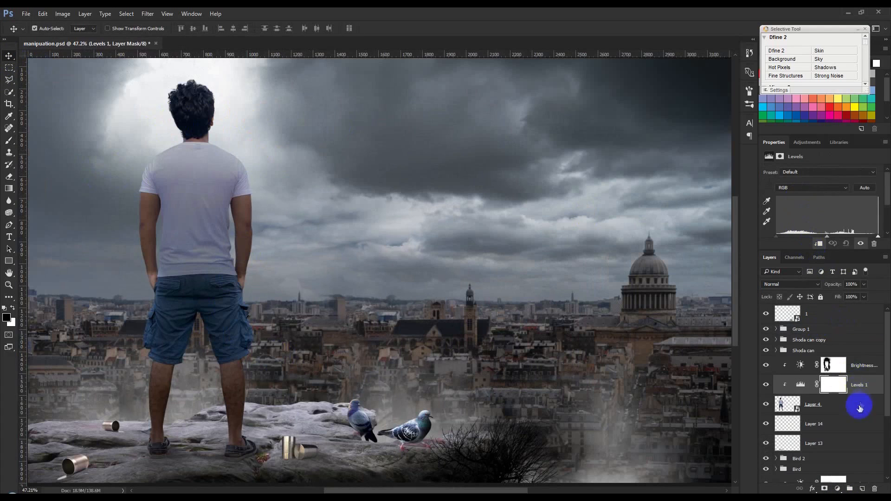
pyautogui.hotkey('ctrl', 'z')
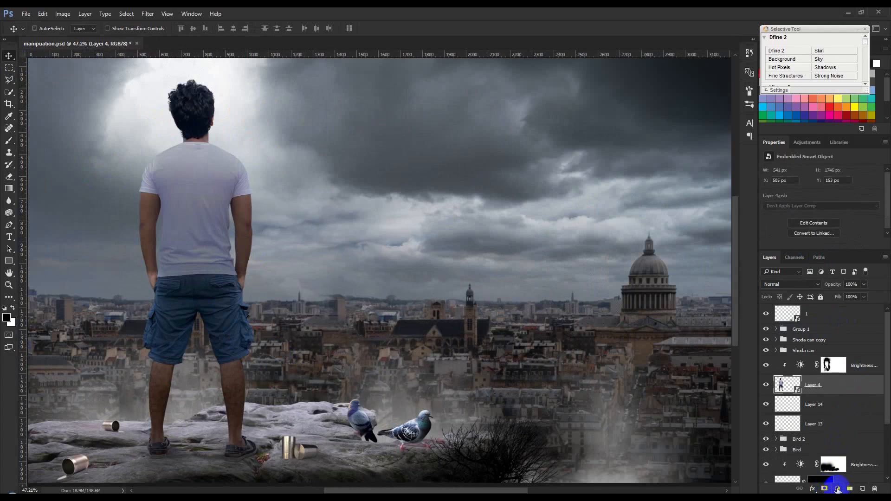
# Add a second Brightness/Contrast adjustment clipped to Layer 4 with brightness 61, and invert its mask to black.
pyautogui.click(838, 488)
pyautogui.click(812, 320)
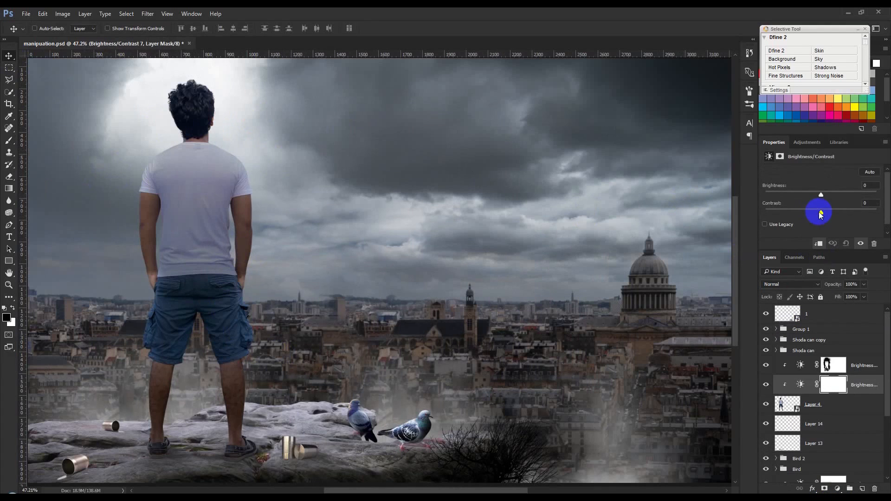
pyautogui.moveTo(820, 194); pyautogui.dragTo(849, 196)
pyautogui.click(845, 244)
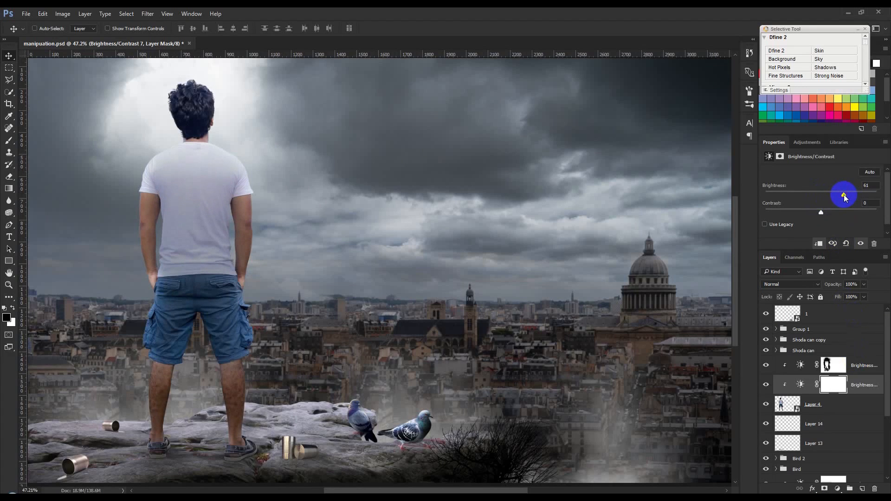
pyautogui.hotkey('ctrl', 'i')
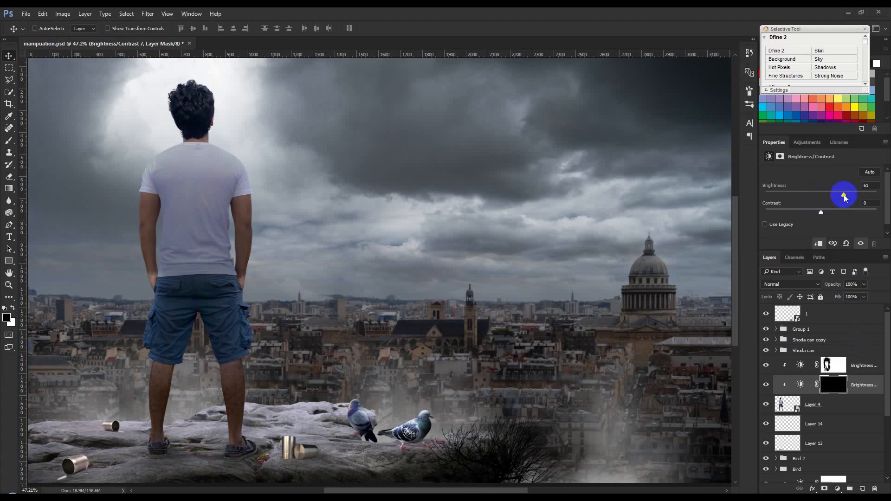
# Paint white on the new Brightness/Contrast mask along the man's shoulders, sleeves and outer arms with a soft 200 to 400 px brush.
pyautogui.moveTo(154, 193); pyautogui.dragTo(286, 165)
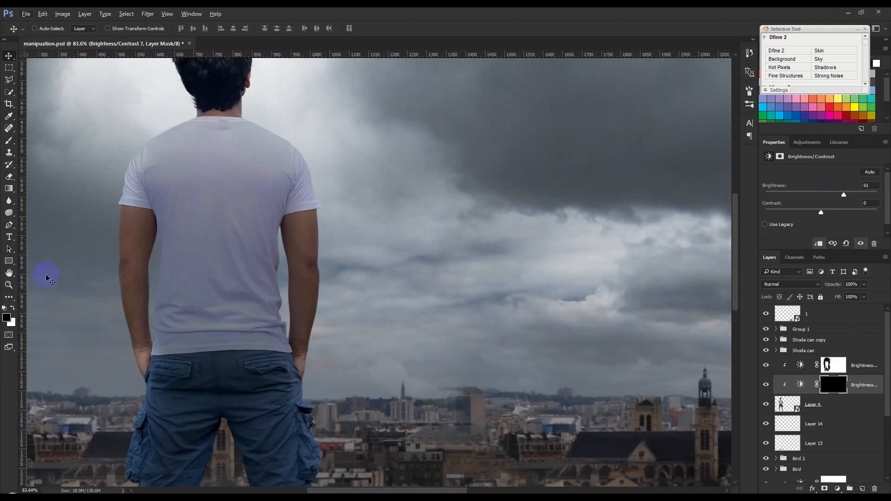
pyautogui.click(8, 141)
pyautogui.scroll(3, 343, 213)
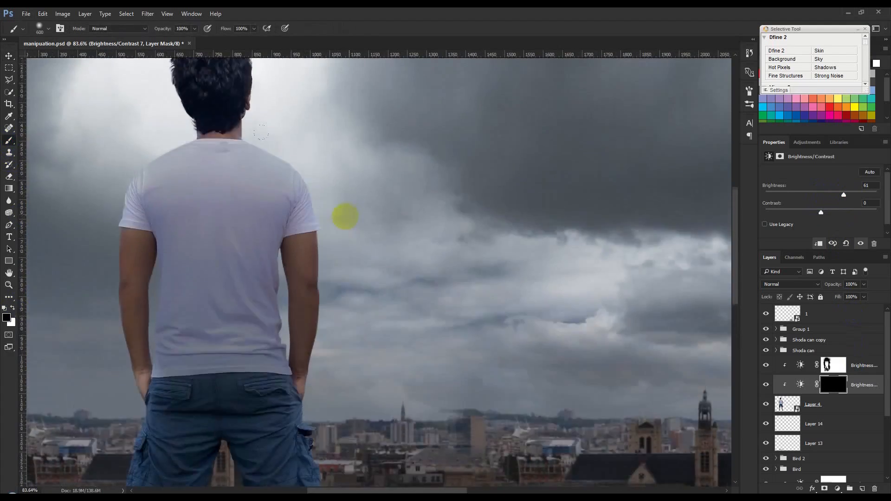
pyautogui.press('[')
pyautogui.press('[')
pyautogui.moveTo(330, 232); pyautogui.dragTo(317, 209)
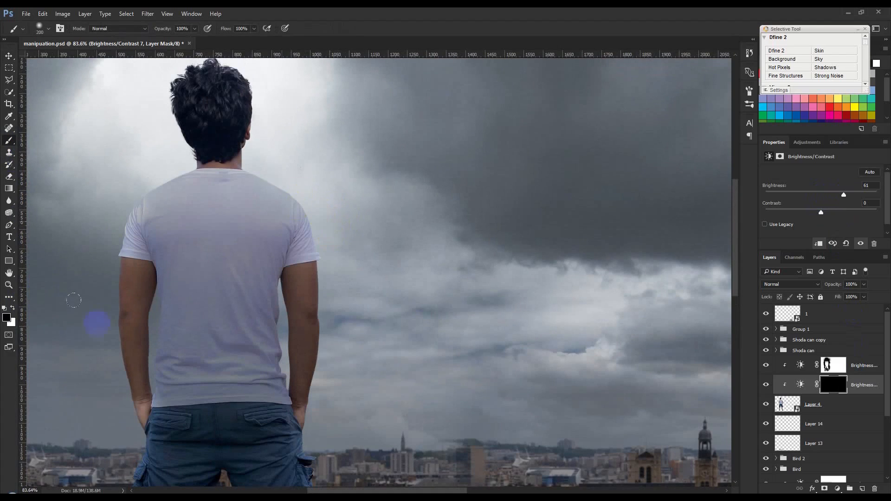
pyautogui.moveTo(338, 217)
pyautogui.mouseDown()
pyautogui.moveTo(260, 155)
pyautogui.moveTo(270, 120)
pyautogui.moveTo(222, 55)
pyautogui.moveTo(155, 79)
pyautogui.moveTo(165, 153)
pyautogui.moveTo(119, 203)
pyautogui.moveTo(99, 286)
pyautogui.moveTo(100, 425)
pyautogui.mouseUp()
pyautogui.scroll(-2, 304, 331)
pyautogui.moveTo(342, 285); pyautogui.dragTo(336, 233)
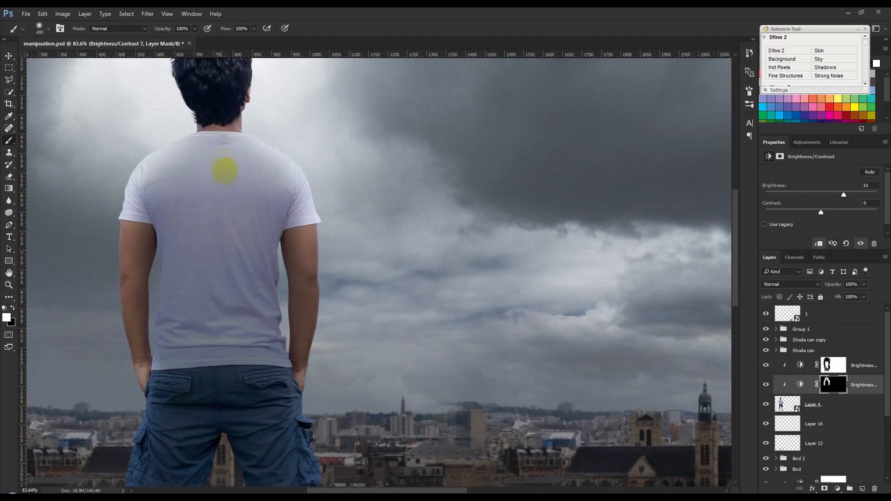
# Paint white on the mask over the shirt's collar and upper back at 16% brush opacity, and restore the brush opacity to 100%.
pyautogui.moveTo(161, 28); pyautogui.dragTo(121, 28)
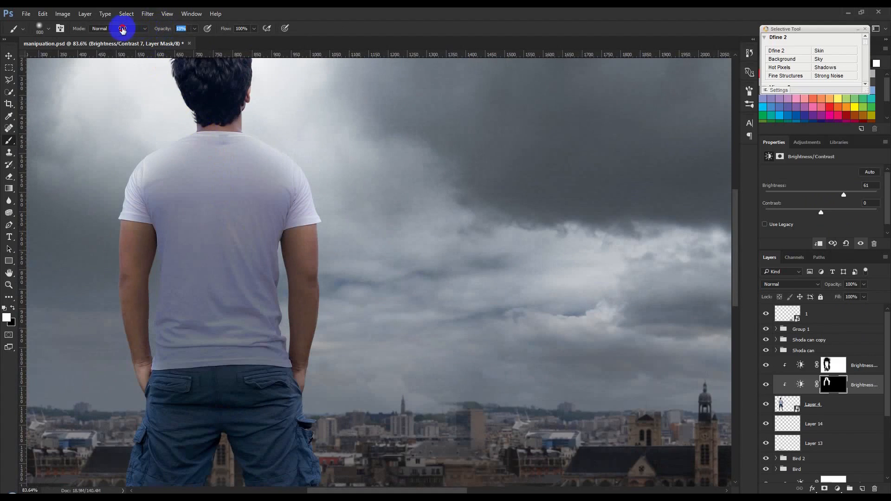
pyautogui.click(216, 171)
pyautogui.moveTo(225, 119); pyautogui.dragTo(227, 134)
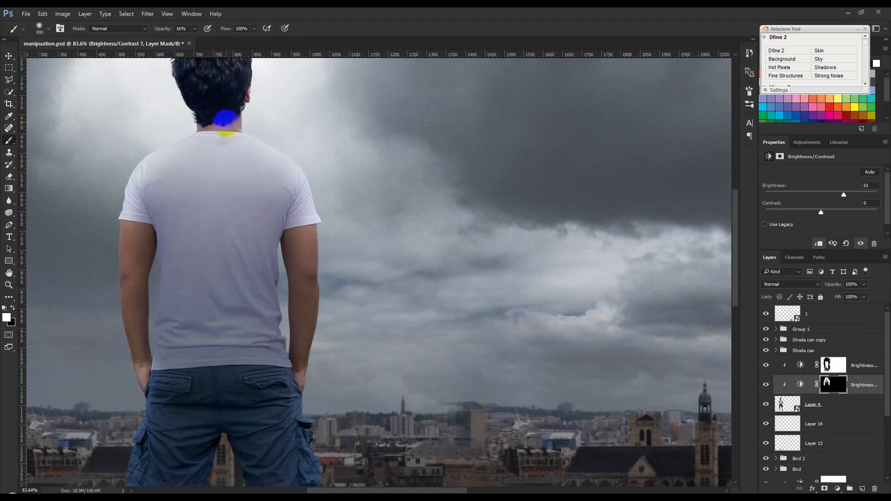
pyautogui.moveTo(159, 26); pyautogui.dragTo(291, 51)
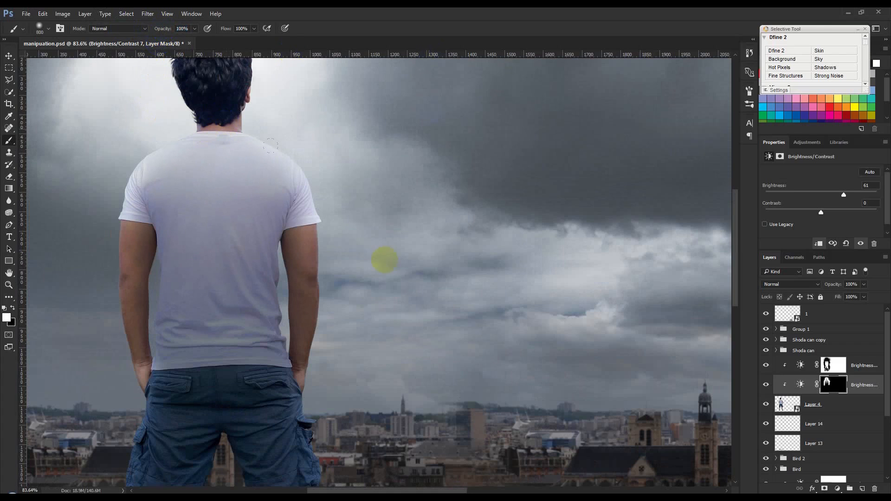
# Paint white on the mask down the outer edges of the right forearm, shorts and right leg with a soft 150 to 300 px brush.
pyautogui.press('[')
pyautogui.scroll(-3, 354, 293)
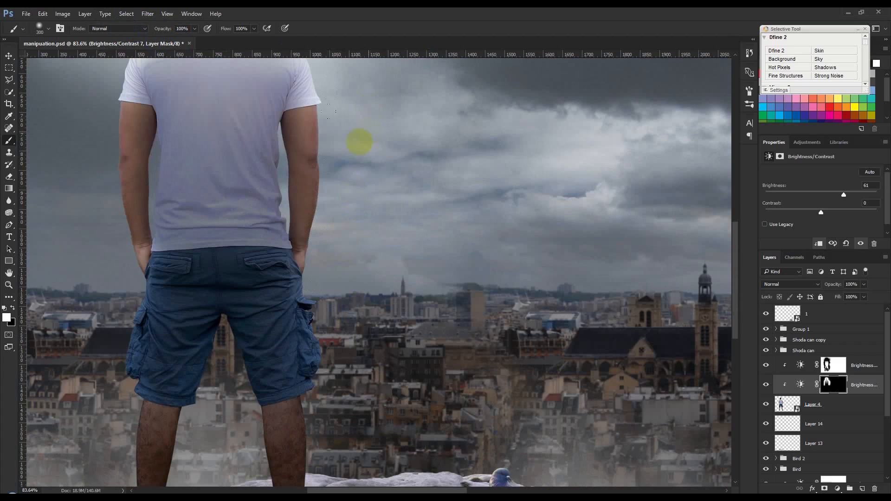
pyautogui.moveTo(330, 220)
pyautogui.mouseDown()
pyautogui.moveTo(313, 283)
pyautogui.moveTo(314, 398)
pyautogui.mouseUp()
pyautogui.scroll(-3, 318, 384)
pyautogui.press(']')
pyautogui.press(']')
pyautogui.press(']')
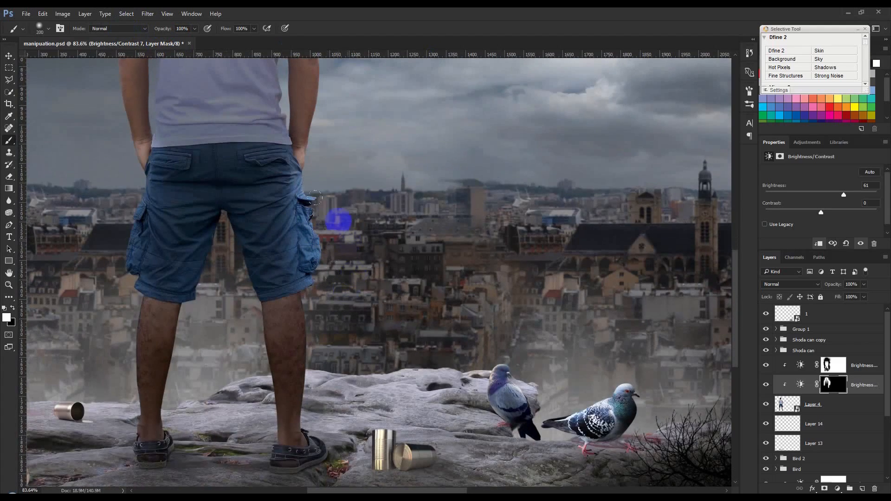
pyautogui.moveTo(357, 177); pyautogui.dragTo(369, 385)
pyautogui.press('[')
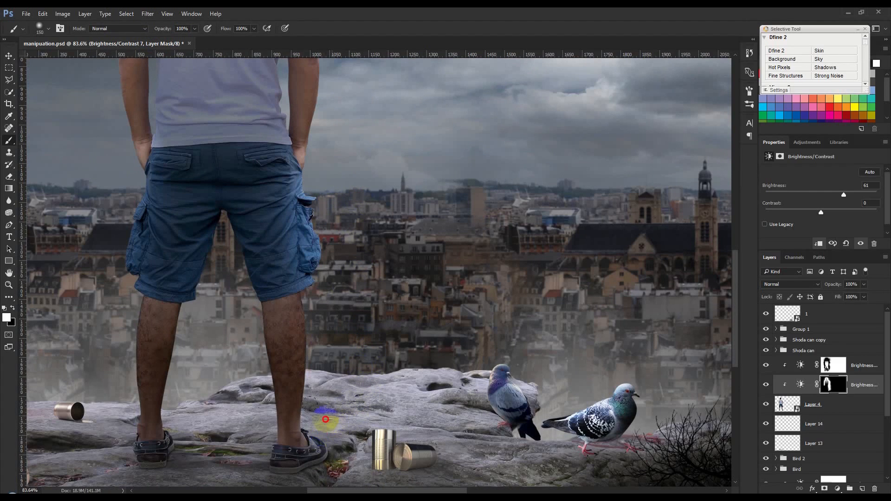
# Paint white on the mask along the inner shorts, the left leg and around the shoes with a soft 200 px brush.
pyautogui.moveTo(180, 307); pyautogui.dragTo(185, 293)
pyautogui.click(212, 250)
pyautogui.moveTo(182, 349)
pyautogui.mouseDown()
pyautogui.moveTo(171, 371)
pyautogui.moveTo(179, 443)
pyautogui.mouseUp()
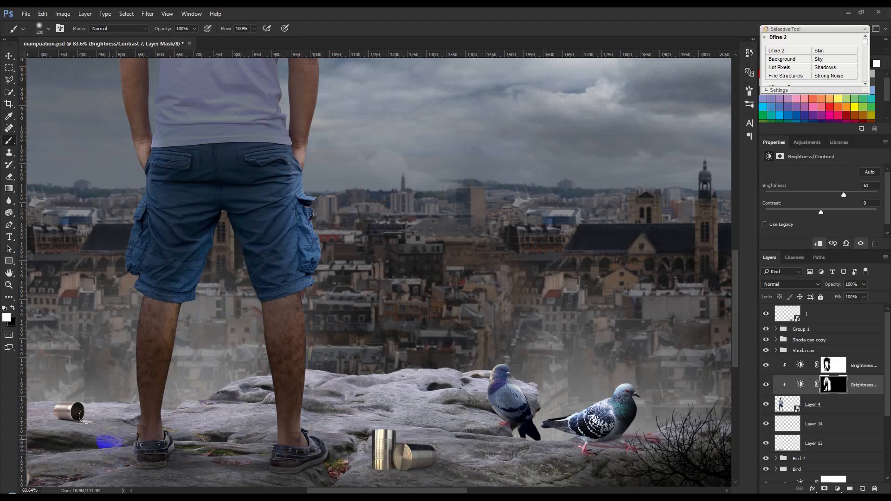
pyautogui.moveTo(344, 457)
pyautogui.mouseDown()
pyautogui.moveTo(322, 474)
pyautogui.moveTo(355, 444)
pyautogui.mouseUp()
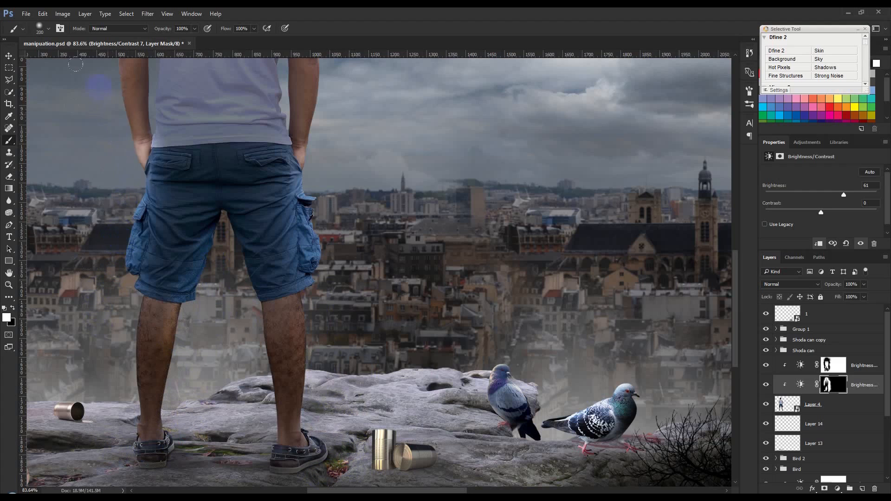
# Paint white on the mask along both arms with a soft 80 px brush, and set that adjustment layer's opacity to 56%.
pyautogui.scroll(5, 107, 171)
pyautogui.press('[')
pyautogui.press('[')
pyautogui.press('[')
pyautogui.press('[')
pyautogui.moveTo(278, 210)
pyautogui.mouseDown()
pyautogui.moveTo(285, 97)
pyautogui.moveTo(306, 89)
pyautogui.mouseUp()
pyautogui.scroll(2, 236, 260)
pyautogui.moveTo(153, 245)
pyautogui.mouseDown()
pyautogui.moveTo(146, 221)
pyautogui.moveTo(154, 147)
pyautogui.moveTo(131, 172)
pyautogui.moveTo(124, 123)
pyautogui.mouseUp()
pyautogui.scroll(-5, 138, 307)
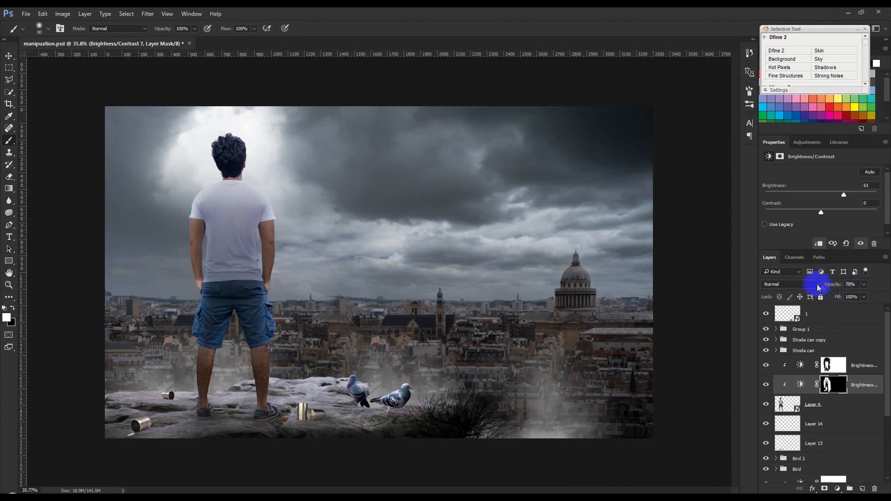
pyautogui.moveTo(830, 287); pyautogui.dragTo(822, 286)
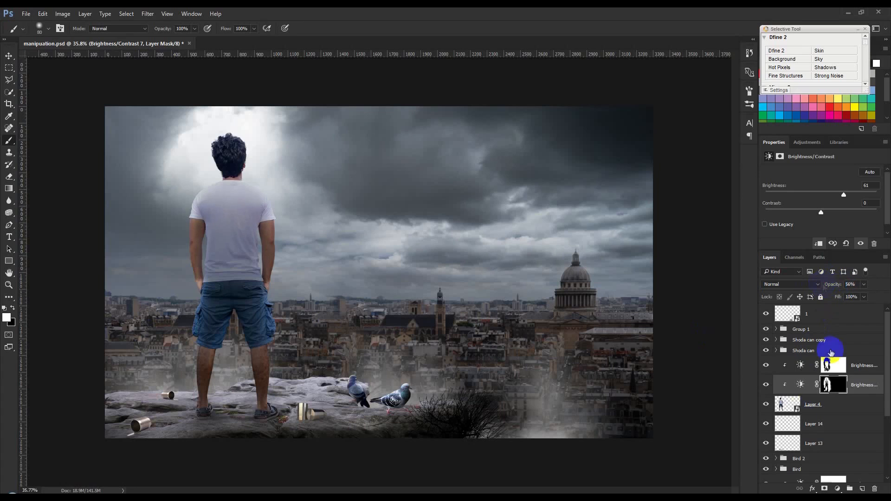
# Expand the BG group and set the opacity of its Layer 2 to 73%.
pyautogui.scroll(-5, 815, 371)
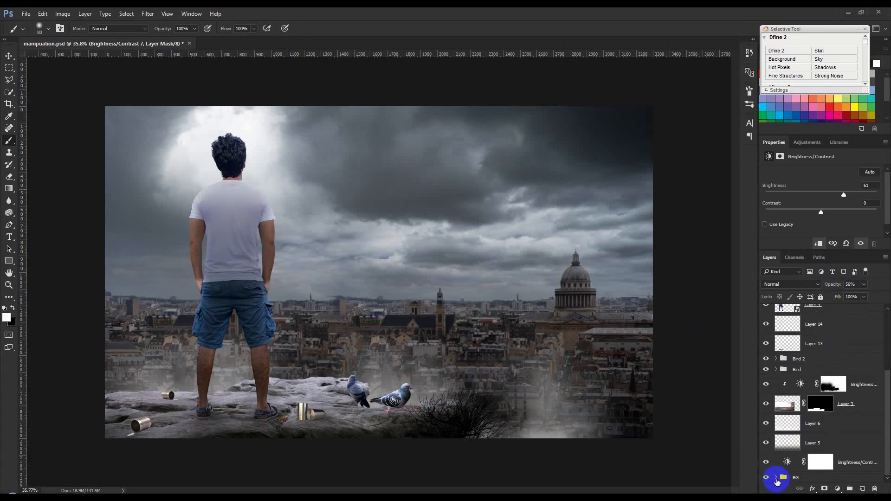
pyautogui.click(775, 478)
pyautogui.scroll(-3, 795, 472)
pyautogui.click(864, 413)
pyautogui.moveTo(838, 286); pyautogui.dragTo(826, 286)
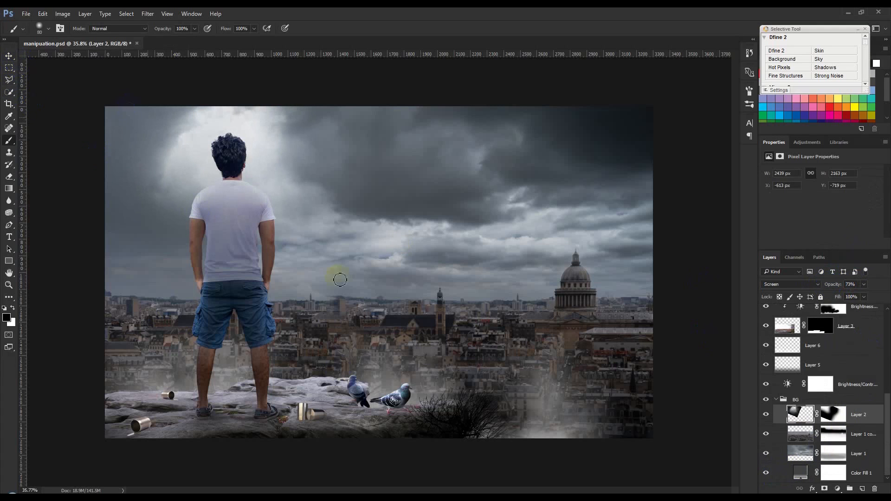
# Paint black over the seat of the shorts on the upper Brightness/Contrast mask above Layer 4 with a soft 300 px brush.
pyautogui.scroll(5, 278, 393)
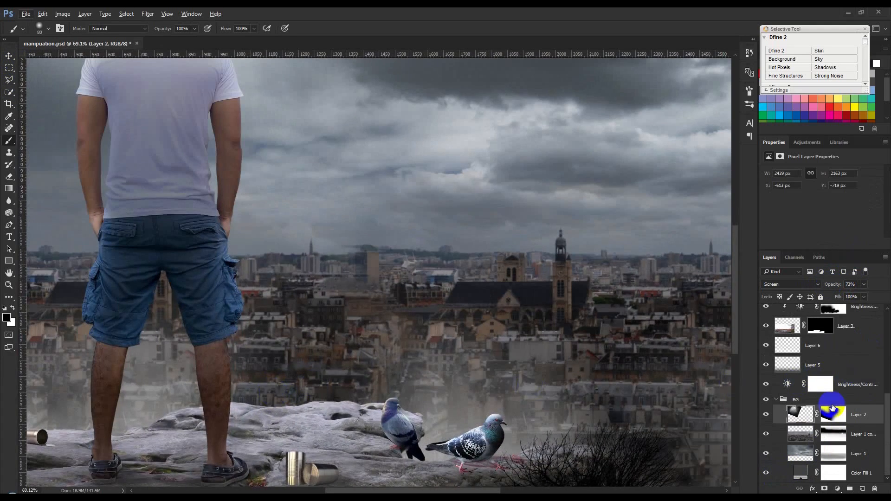
pyautogui.click(778, 399)
pyautogui.scroll(2, 812, 367)
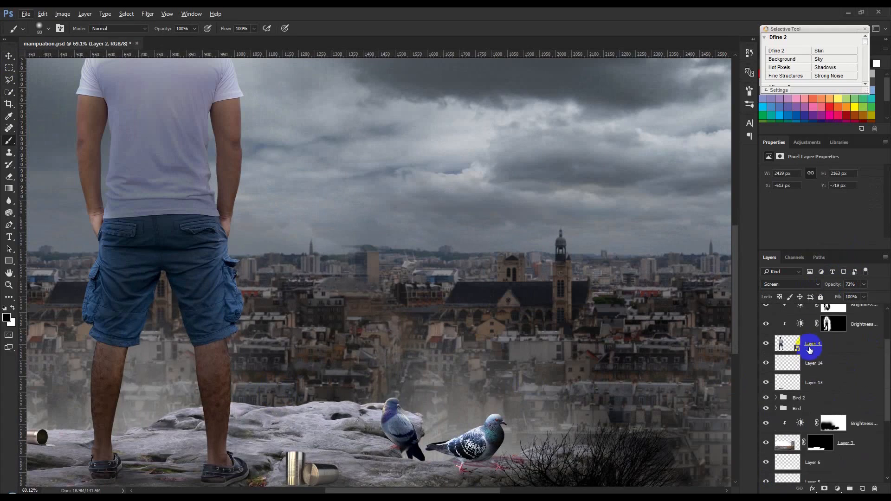
pyautogui.click(834, 308)
pyautogui.press(']')
pyautogui.press(']')
pyautogui.press(']')
pyautogui.press(']')
pyautogui.press(']')
pyautogui.press(']')
pyautogui.press(']')
pyautogui.press(']')
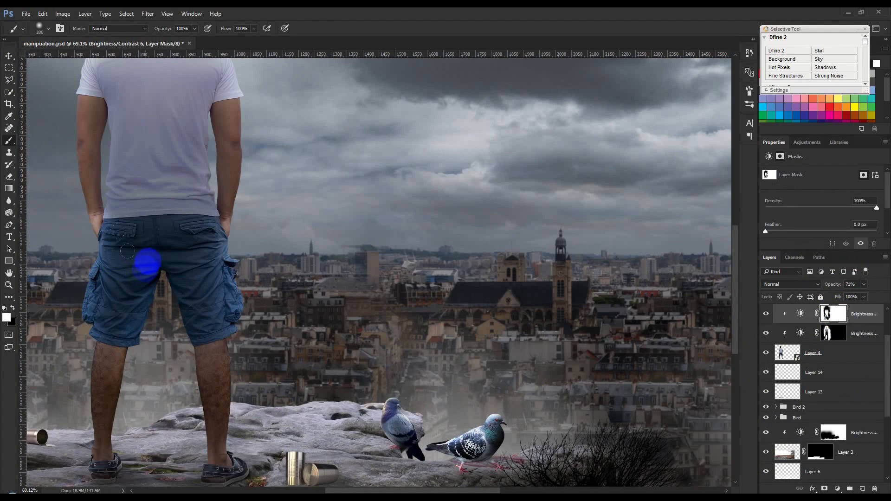
pyautogui.click(15, 309)
pyautogui.moveTo(145, 242); pyautogui.dragTo(154, 286)
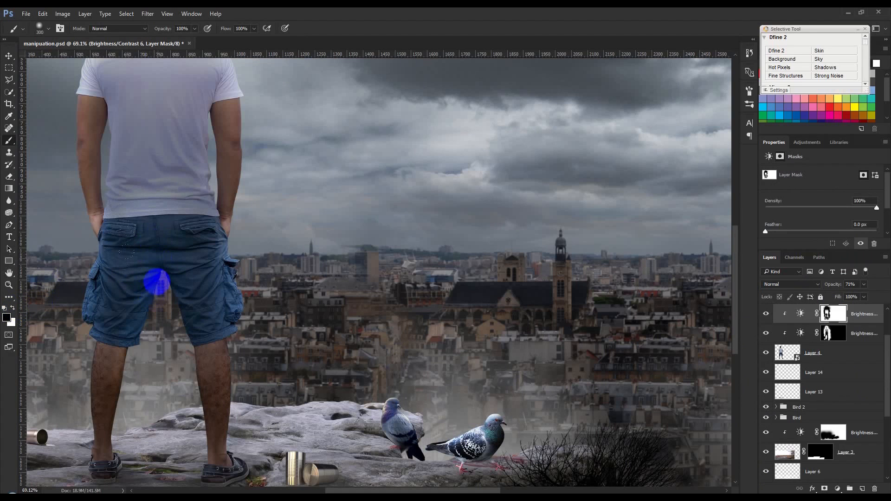
# Add a Color Lookup adjustment layer with the Moonlight.3DL 3D LUT file.
pyautogui.scroll(-3, 285, 324)
pyautogui.scroll(-4, 283, 327)
pyautogui.scroll(3, 281, 326)
pyautogui.click(9, 57)
pyautogui.scroll(2, 380, 272)
pyautogui.scroll(-2, 826, 404)
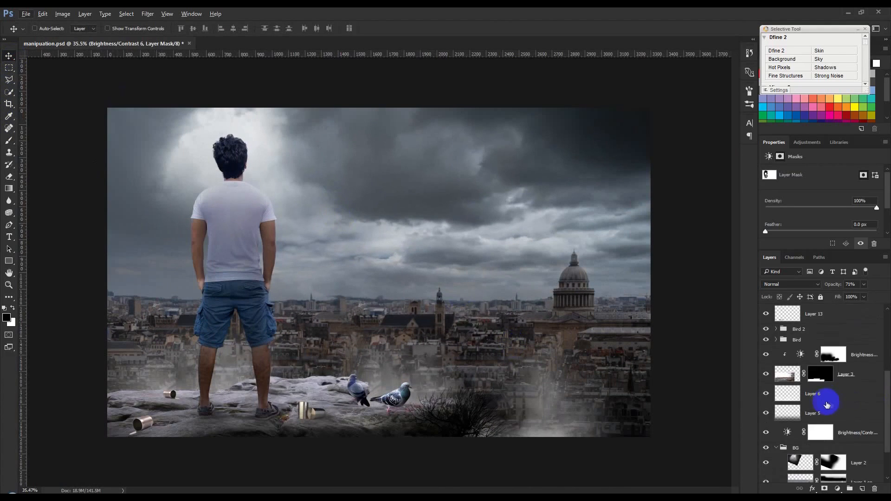
pyautogui.scroll(2, 827, 404)
pyautogui.click(837, 488)
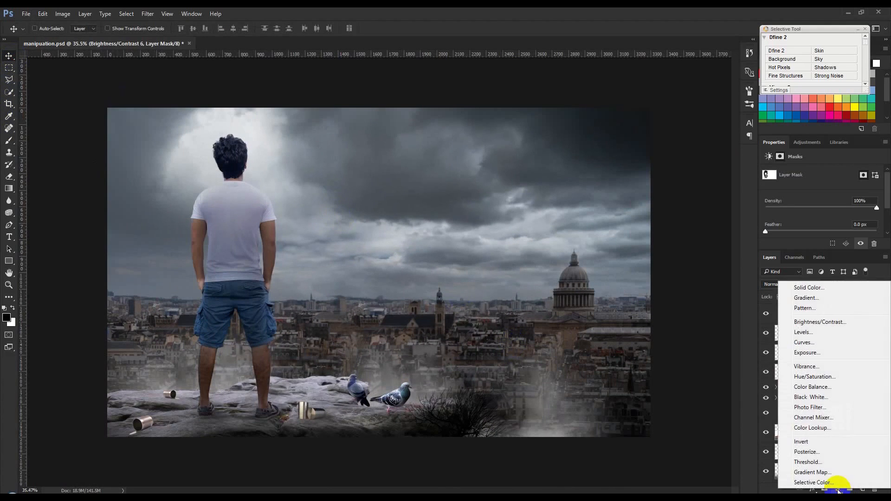
pyautogui.click(812, 427)
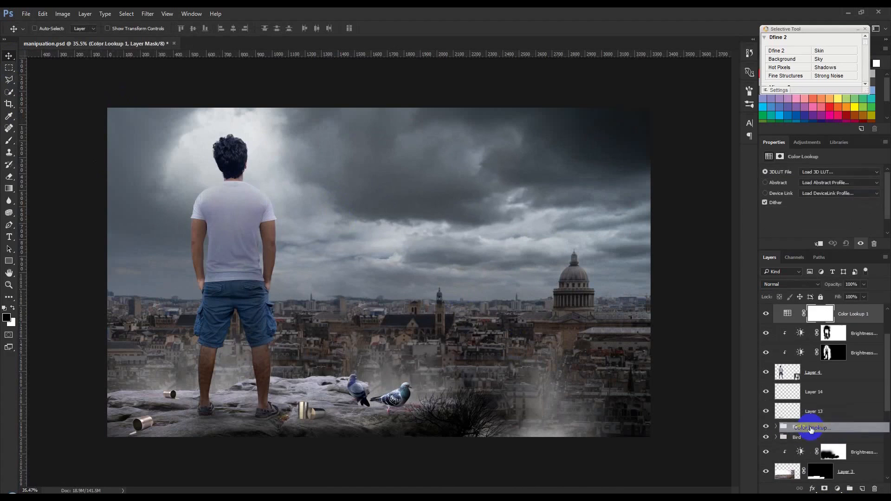
pyautogui.click(821, 173)
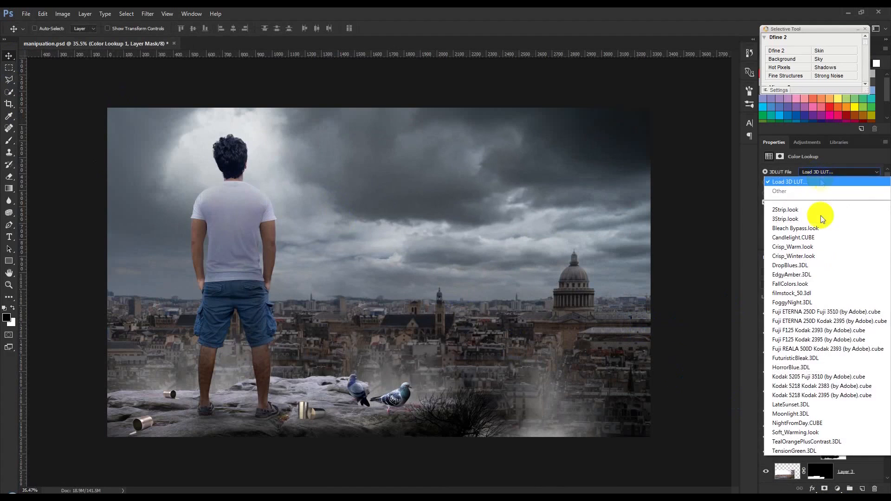
pyautogui.click(789, 413)
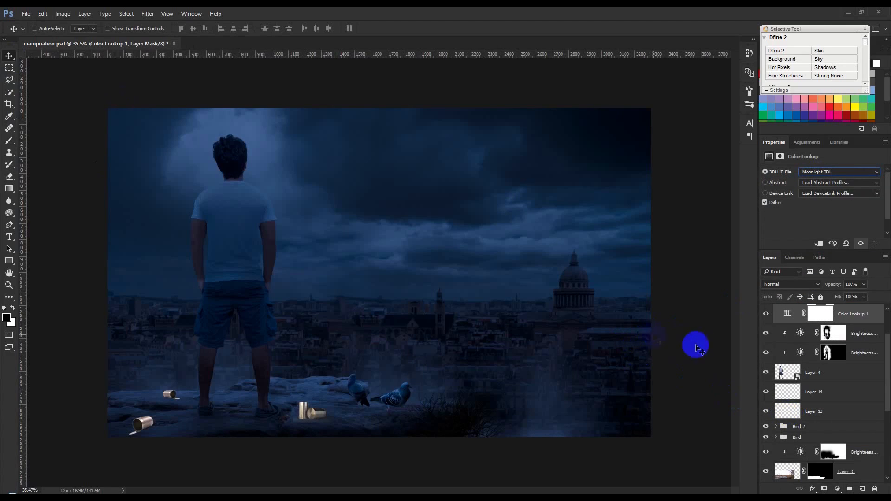
# Move the Color Lookup layer to the top of the layer stack and reduce its opacity to 54%.
pyautogui.scroll(3, 834, 330)
pyautogui.moveTo(852, 367); pyautogui.dragTo(826, 312)
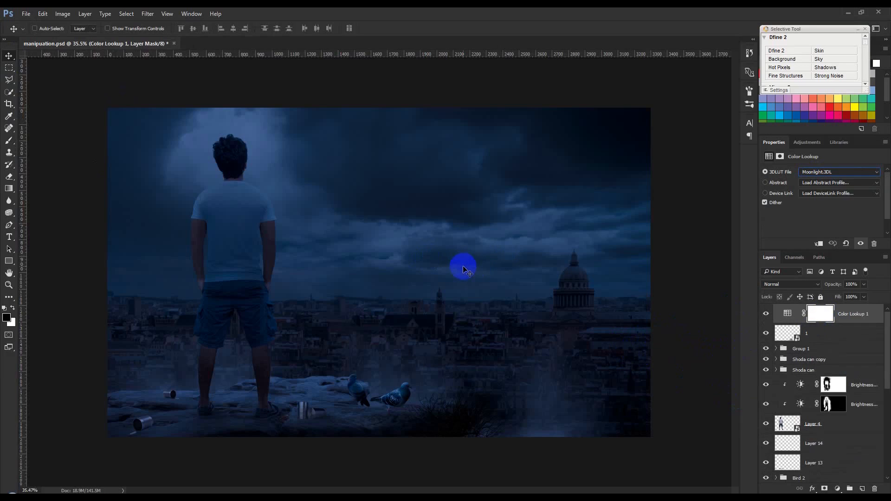
pyautogui.moveTo(834, 285); pyautogui.dragTo(819, 284)
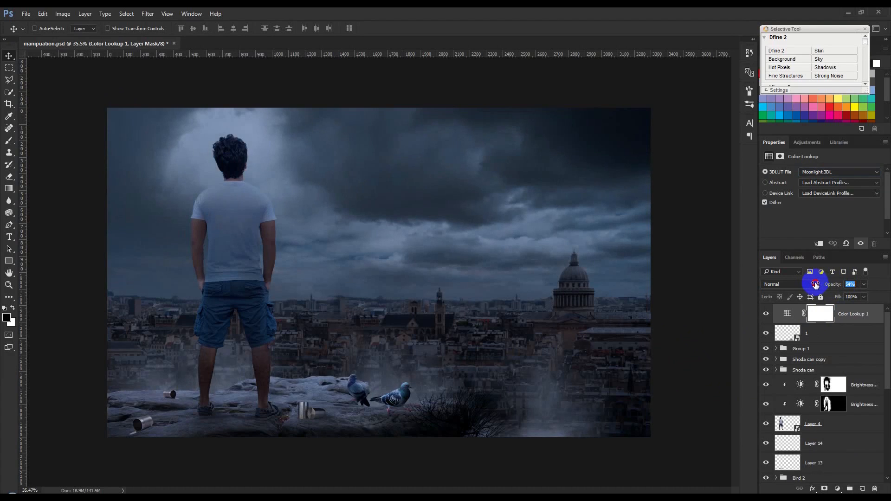
# Set the opacity of Layer 2 in the BG group to 100%.
pyautogui.scroll(-10, 807, 394)
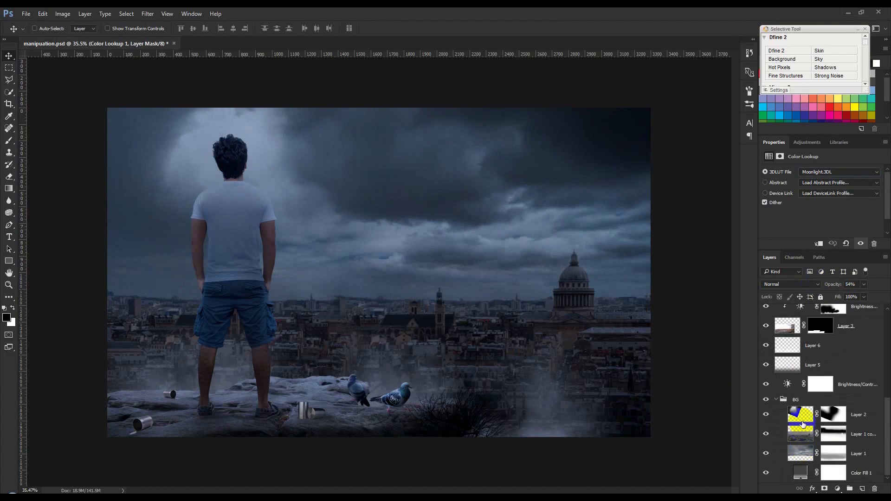
pyautogui.click(801, 415)
pyautogui.moveTo(833, 284); pyautogui.dragTo(875, 289)
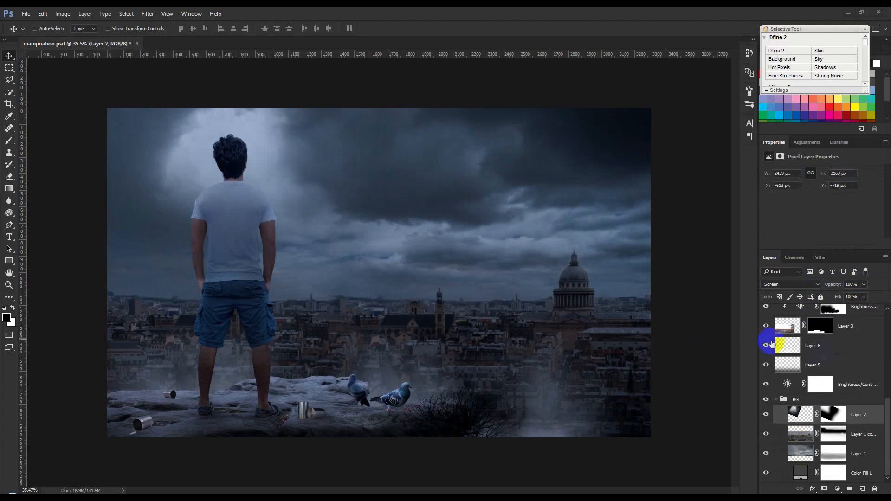
# Set the Color Lookup layer's opacity to 51%.
pyautogui.scroll(8, 840, 371)
pyautogui.click(862, 324)
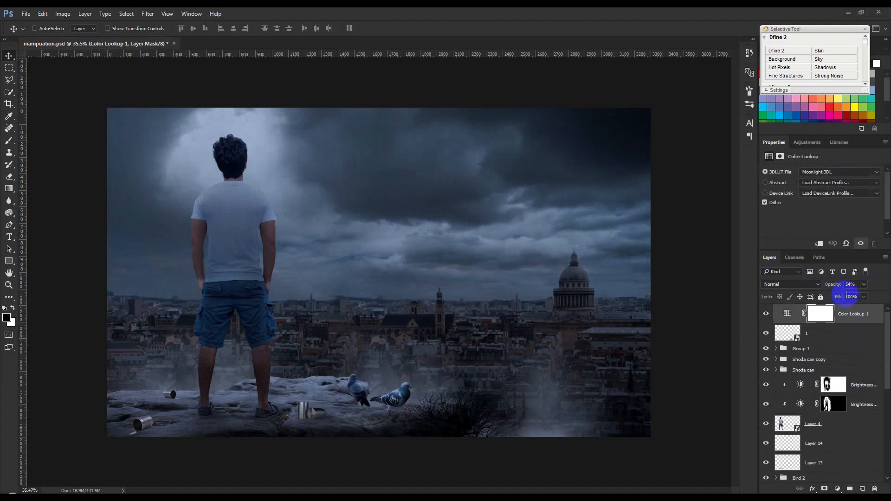
pyautogui.moveTo(830, 284); pyautogui.dragTo(826, 283)
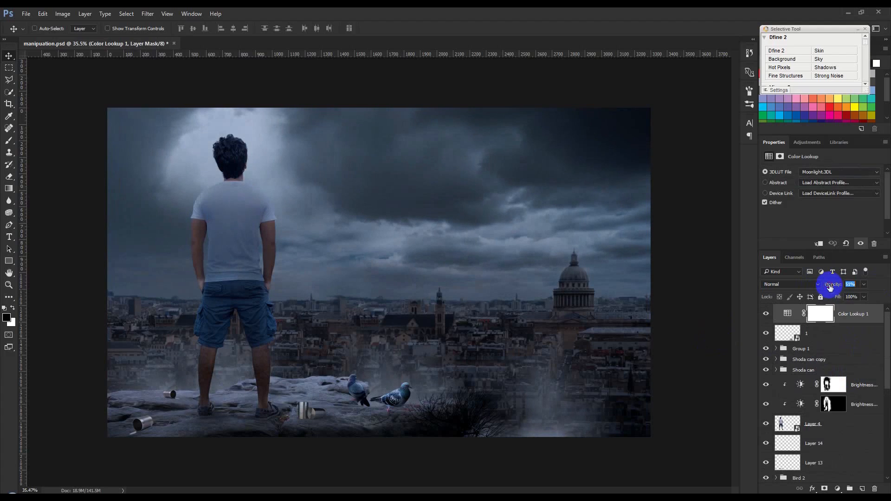
# Apply Hue/Saturation to the cityscape layer (Layer 1 copy) in the BG group with saturation +64 and slightly reduced lightness.
pyautogui.scroll(-3, 836, 399)
pyautogui.scroll(-5, 837, 408)
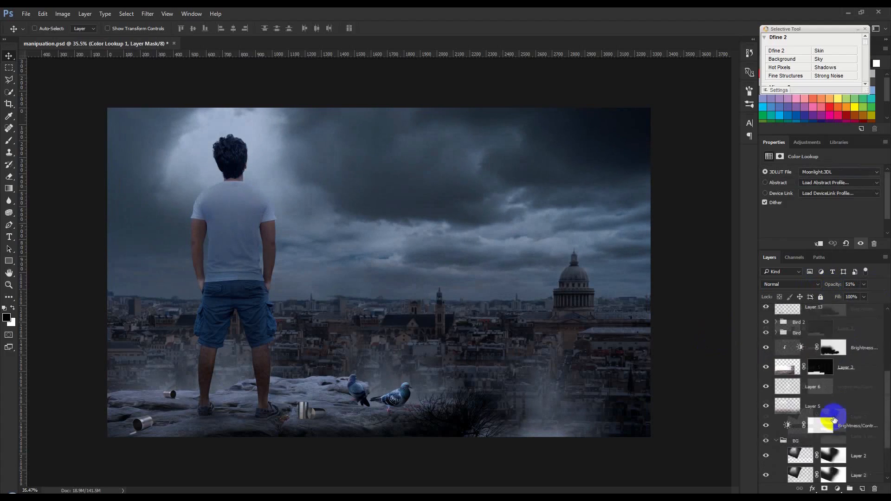
pyautogui.click(859, 434)
pyautogui.click(63, 14)
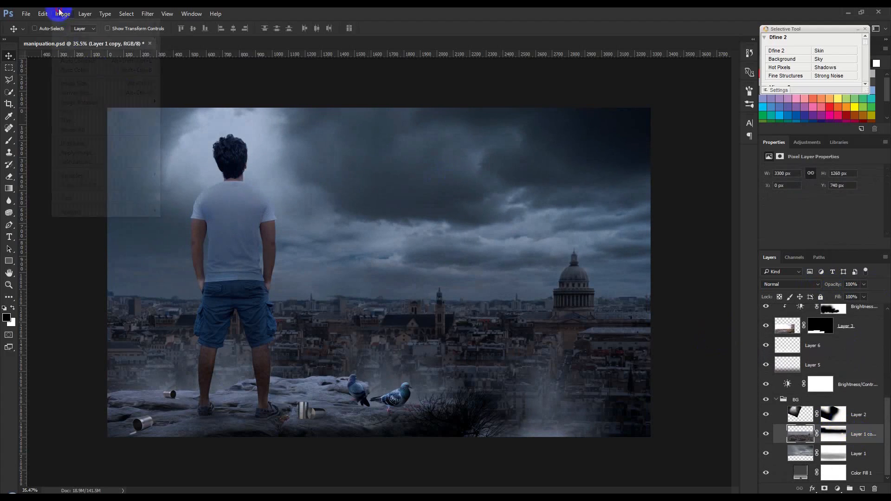
pyautogui.moveTo(76, 38)
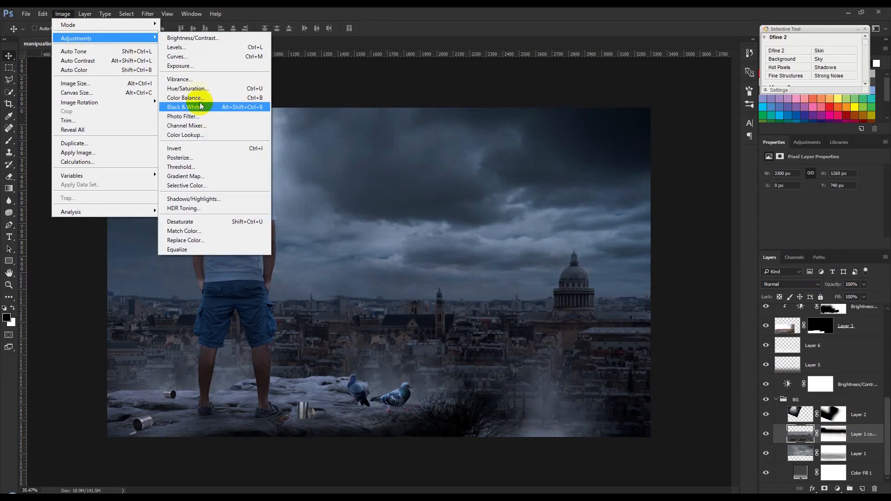
pyautogui.click(188, 89)
pyautogui.moveTo(552, 198); pyautogui.dragTo(584, 203)
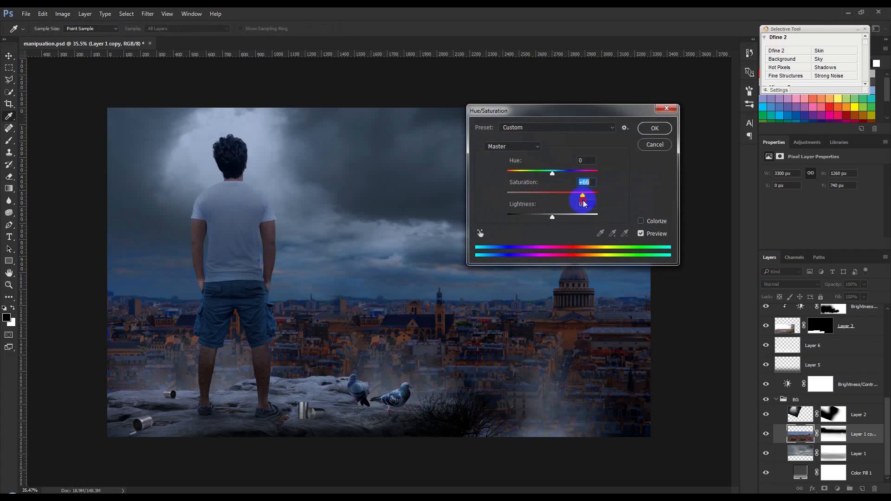
pyautogui.click(553, 218)
pyautogui.moveTo(554, 219)
pyautogui.mouseDown()
pyautogui.moveTo(542, 219)
pyautogui.moveTo(550, 220)
pyautogui.mouseUp()
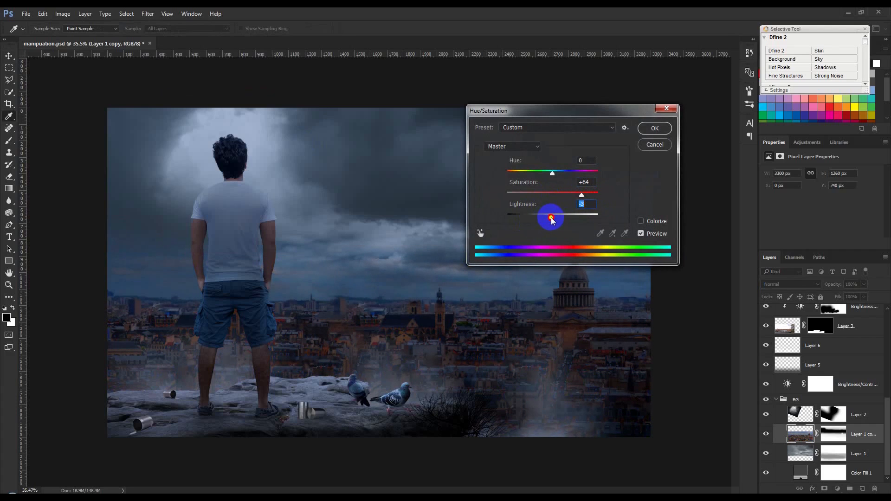
pyautogui.click(651, 129)
pyautogui.press('v')
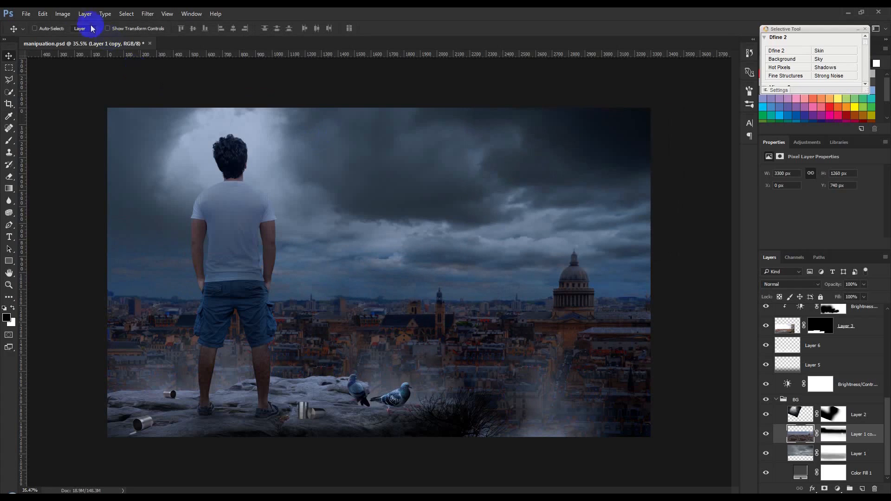
# Apply Levels to the cityscape layer with midtones 1.34, output black 40 and a lowered output white, and select the Color Lookup 1 layer.
pyautogui.click(62, 13)
pyautogui.moveTo(103, 37)
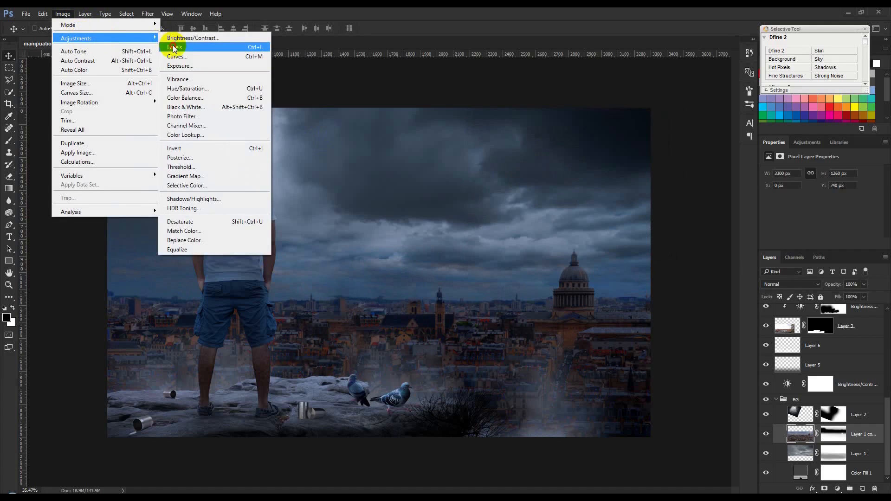
pyautogui.click(174, 48)
pyautogui.moveTo(622, 200)
pyautogui.mouseDown()
pyautogui.moveTo(641, 201)
pyautogui.moveTo(609, 199)
pyautogui.mouseUp()
pyautogui.click(637, 206)
pyautogui.moveTo(564, 237); pyautogui.dragTo(582, 237)
pyautogui.moveTo(681, 237); pyautogui.dragTo(646, 239)
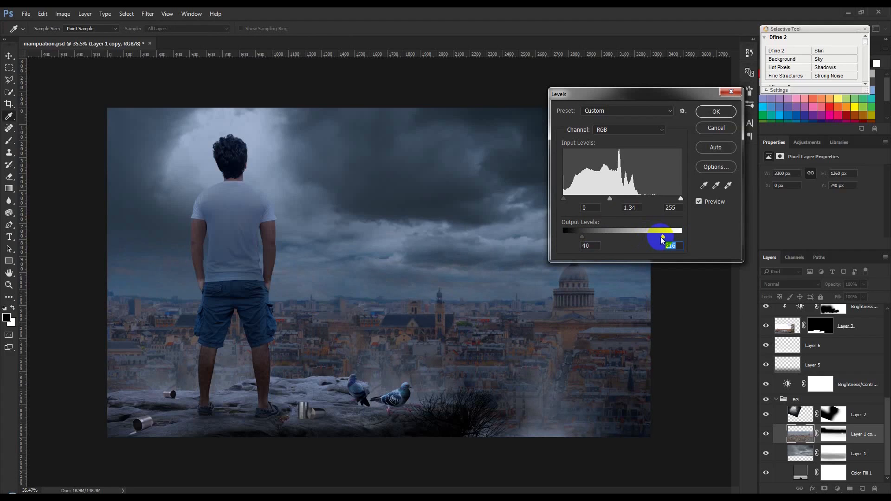
pyautogui.click(715, 112)
pyautogui.press('v')
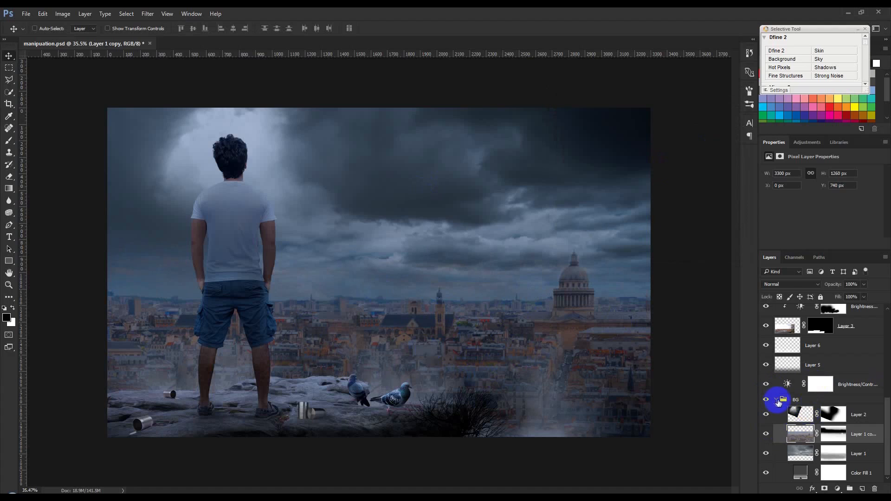
pyautogui.click(823, 397)
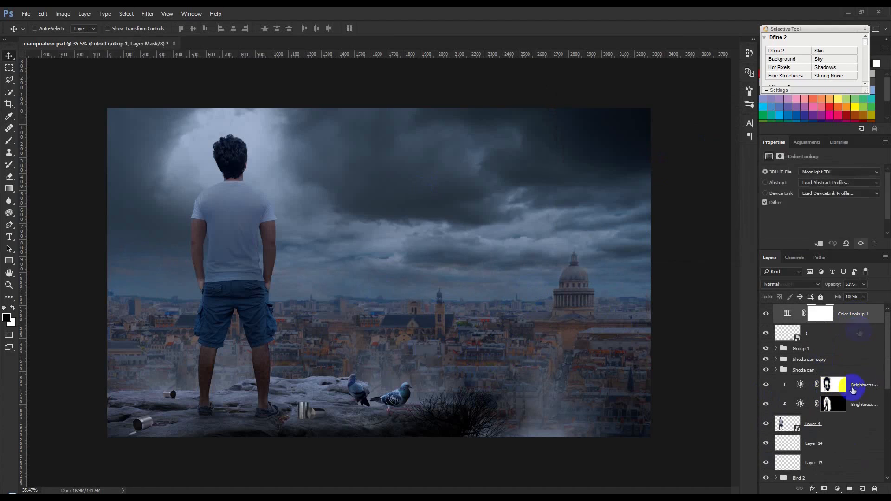
pyautogui.click(838, 489)
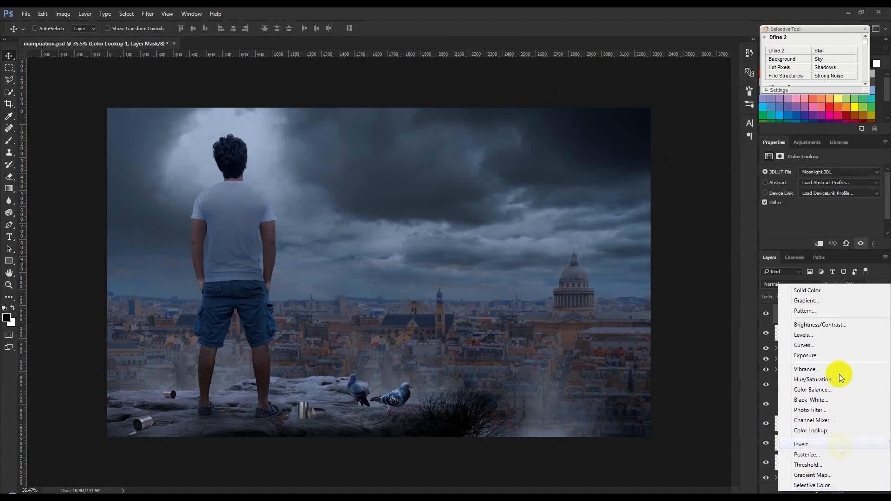
pyautogui.click(809, 302)
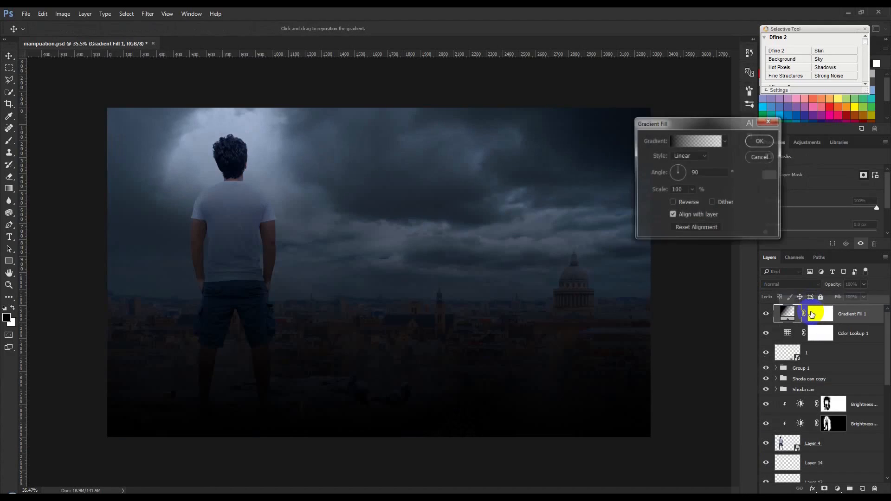
pyautogui.click(760, 157)
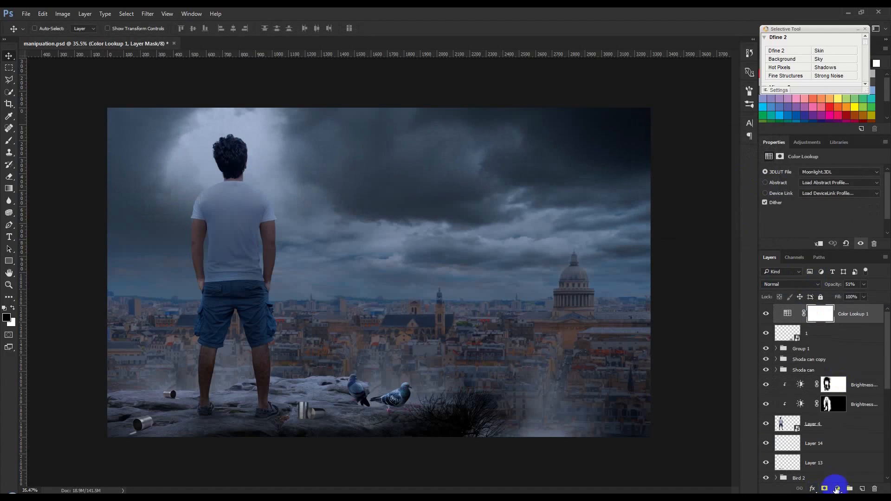
# Add a Gradient Map adjustment layer above Color Lookup 1 using the Violet, Orange preset, unreversed.
pyautogui.click(837, 489)
pyautogui.click(815, 471)
pyautogui.click(876, 175)
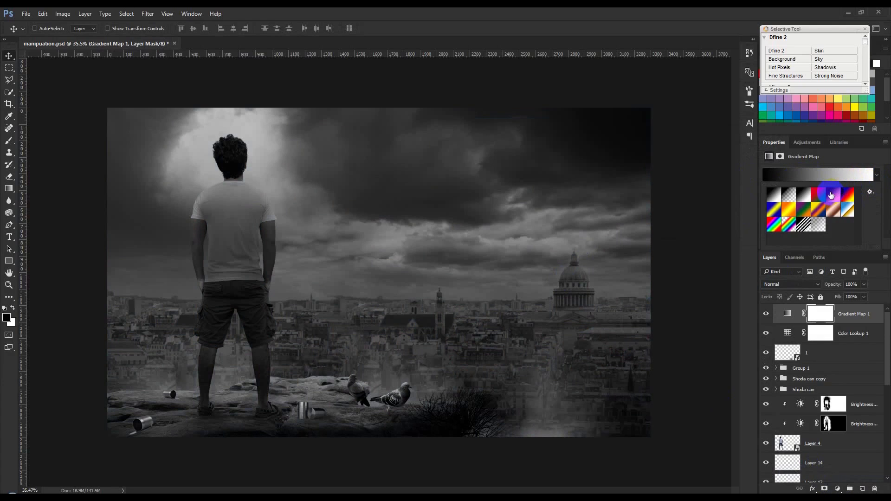
pyautogui.click(833, 198)
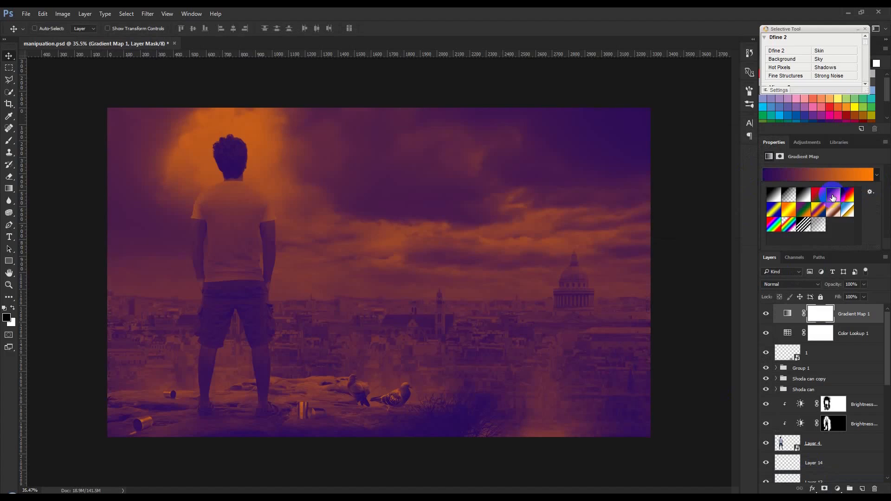
pyautogui.click(885, 227)
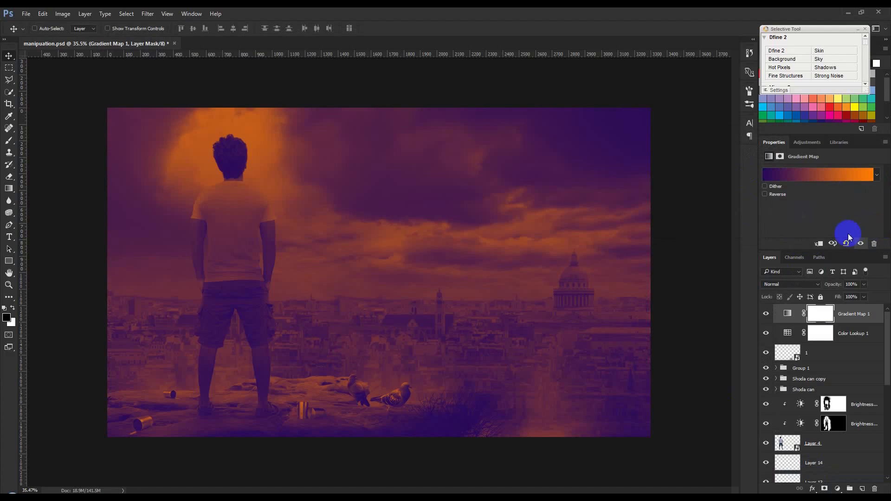
pyautogui.click(764, 194)
pyautogui.click(765, 194)
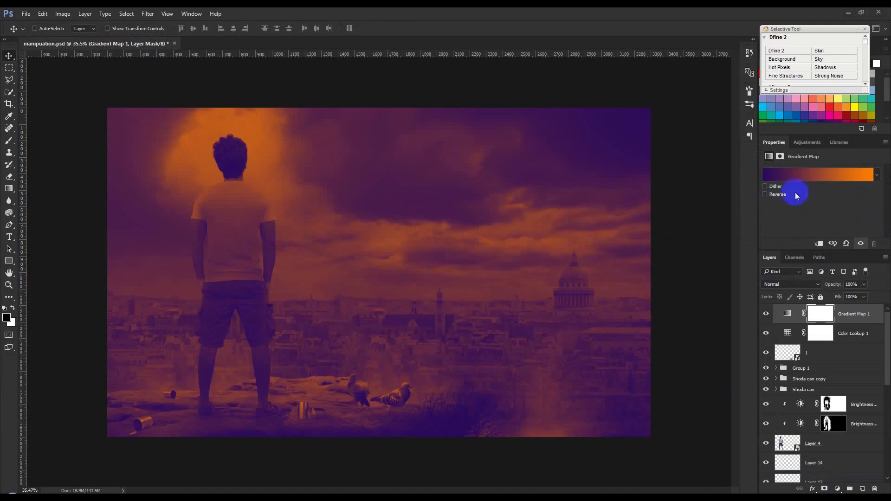
# Change the gradient map's violet shadow stop to dark blue #01274b.
pyautogui.click(834, 176)
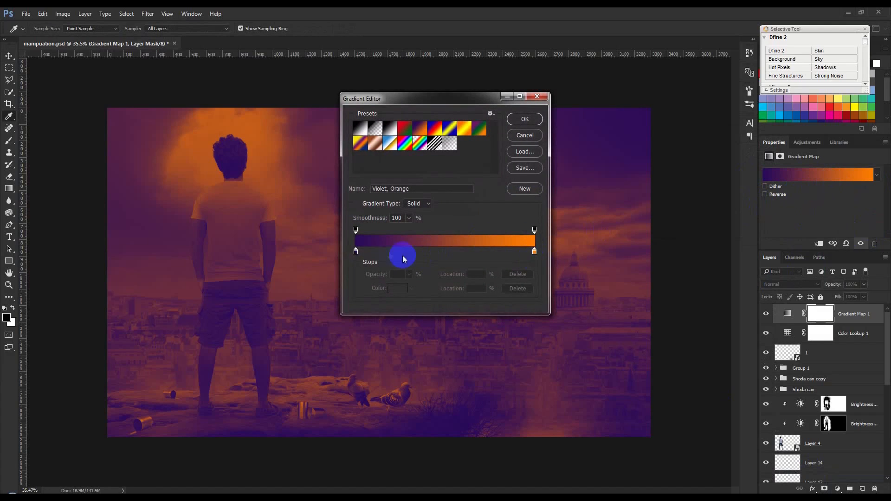
pyautogui.doubleClick(356, 252)
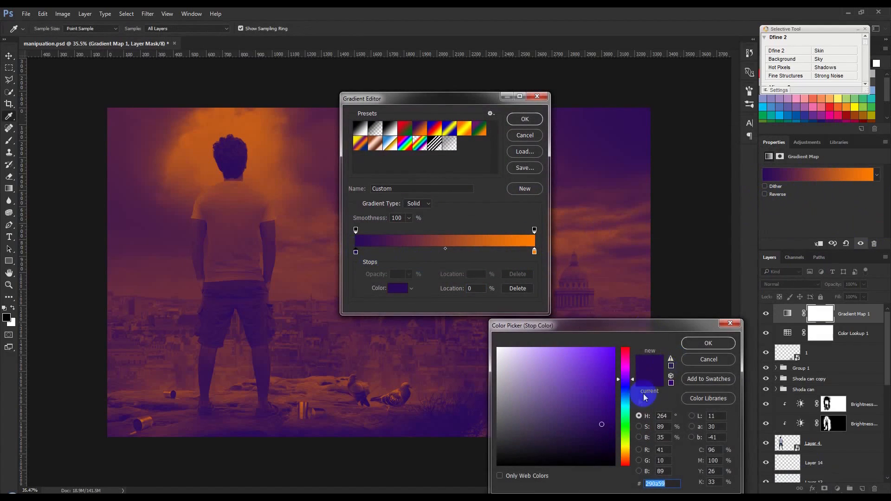
pyautogui.moveTo(626, 384); pyautogui.dragTo(627, 411)
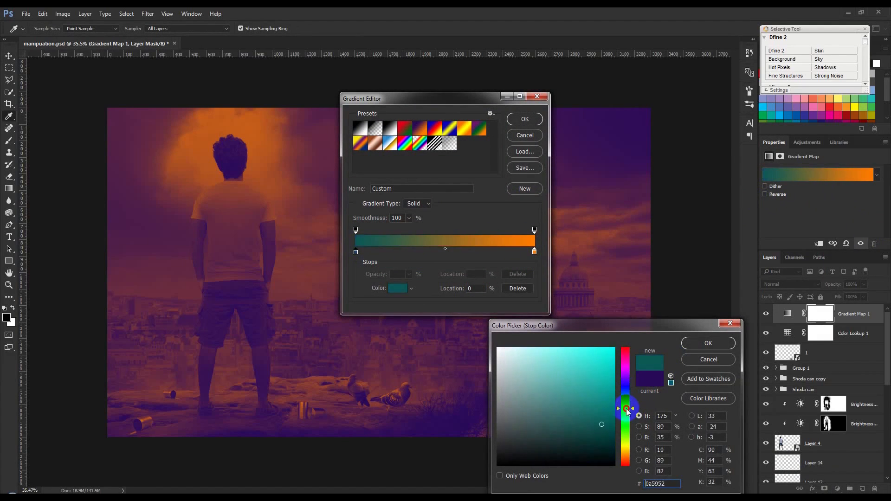
pyautogui.moveTo(625, 409); pyautogui.dragTo(629, 401)
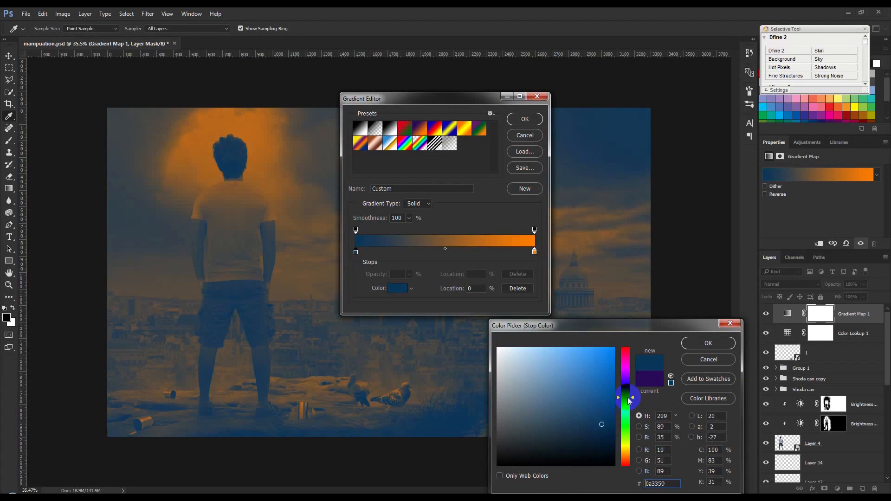
pyautogui.click(611, 431)
pyautogui.click(706, 343)
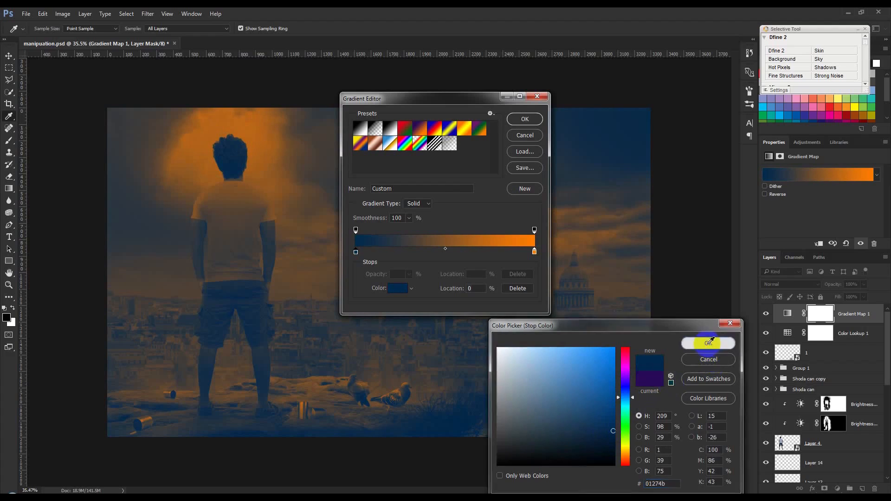
# Change the gradient map's orange highlight stop to pale peach and set the Gradient Map layer's opacity to 23%.
pyautogui.doubleClick(534, 251)
pyautogui.click(526, 351)
pyautogui.moveTo(526, 352)
pyautogui.mouseDown()
pyautogui.moveTo(513, 344)
pyautogui.moveTo(527, 368)
pyautogui.moveTo(513, 418)
pyautogui.moveTo(526, 350)
pyautogui.mouseUp()
pyautogui.click(708, 343)
pyautogui.click(524, 118)
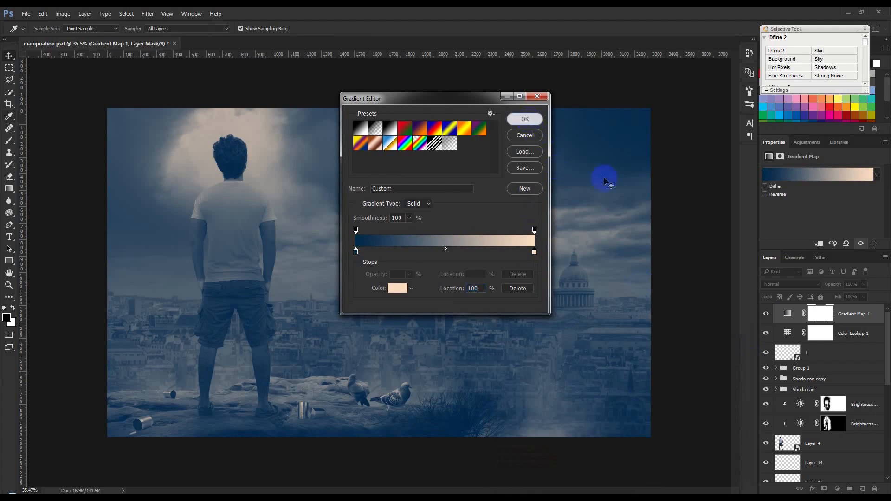
pyautogui.moveTo(831, 288); pyautogui.dragTo(798, 284)
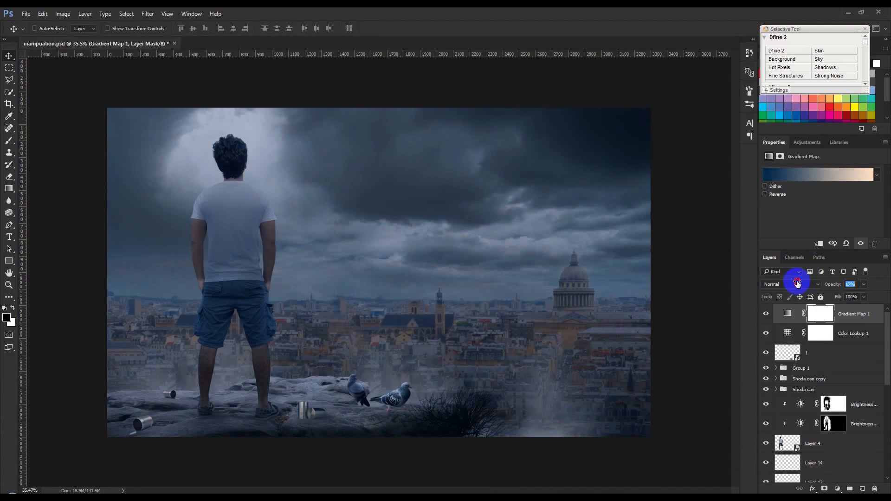
# Strongly desaturate the cityscape layer (Layer 1 copy) in the BG group with Hue/Saturation.
pyautogui.scroll(-10, 817, 362)
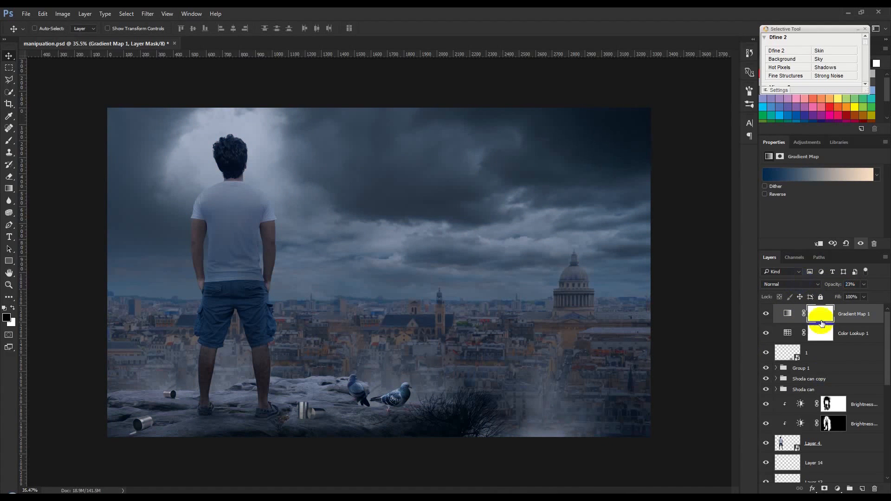
pyautogui.scroll(-2, 834, 430)
pyautogui.click(855, 433)
pyautogui.click(62, 14)
pyautogui.moveTo(116, 38)
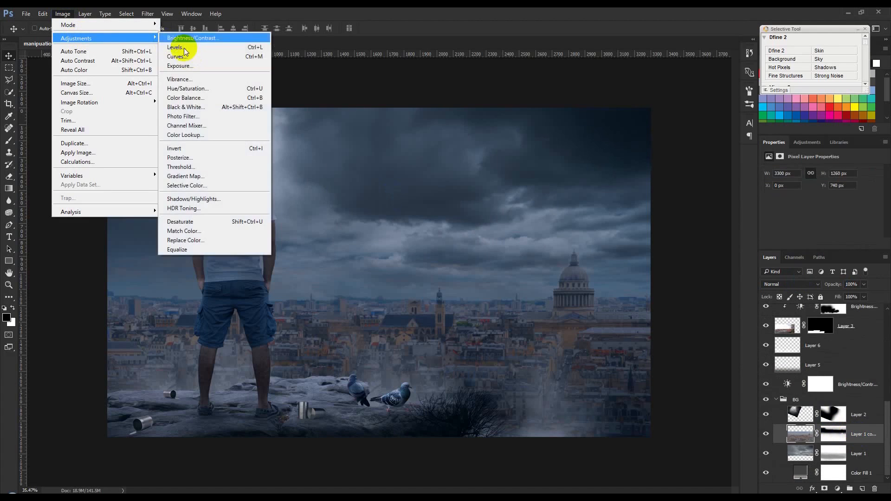
pyautogui.click(187, 88)
pyautogui.moveTo(552, 195); pyautogui.dragTo(526, 196)
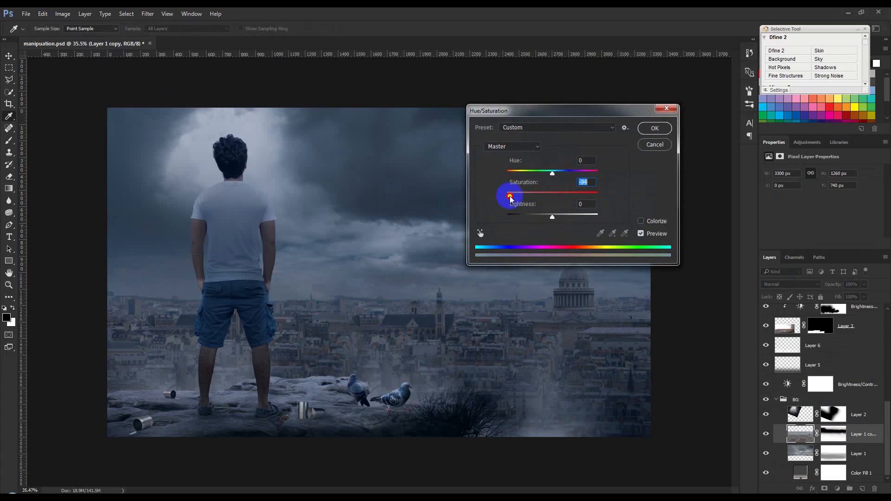
pyautogui.click(654, 128)
pyautogui.press('v')
# Collapse the BG group, and group the man's layers from his brightness adjustments down to Layer 13 under the name "man".
pyautogui.scroll(2, 867, 412)
pyautogui.scroll(-2, 866, 412)
pyautogui.click(776, 439)
pyautogui.scroll(6, 831, 414)
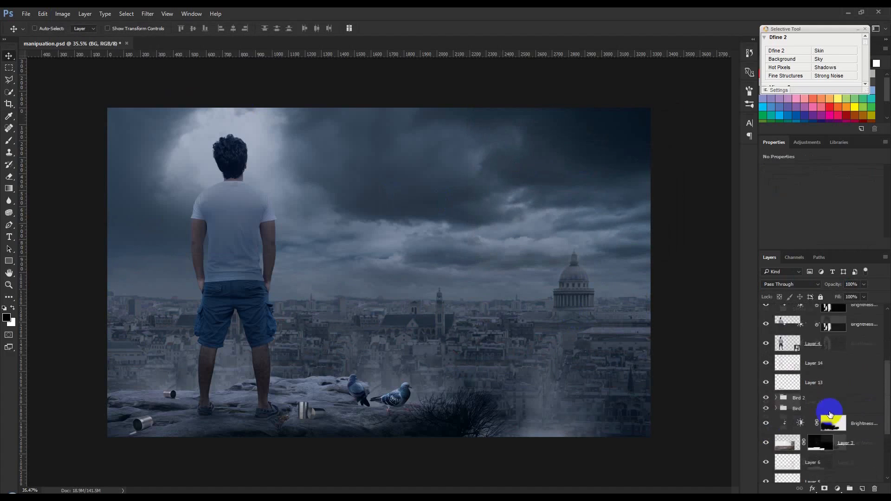
pyautogui.click(832, 411)
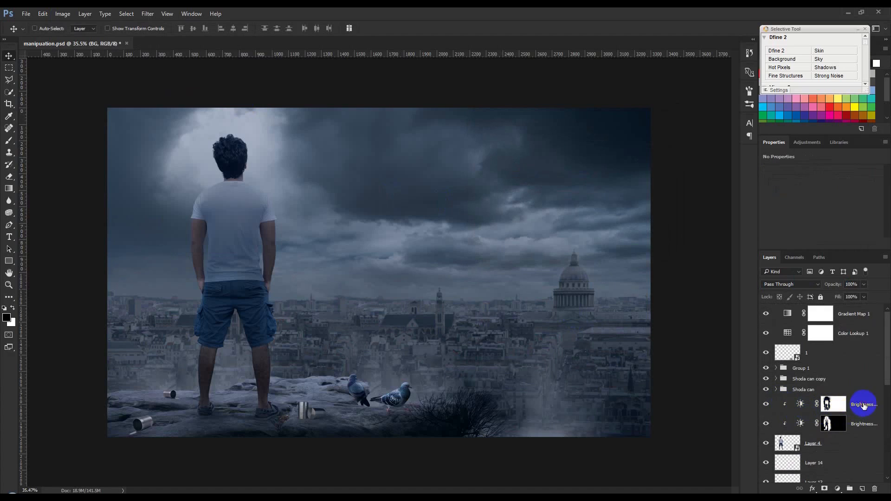
pyautogui.scroll(-3, 849, 420)
pyautogui.keyDown('shift'); pyautogui.click(842, 424); pyautogui.keyUp('shift')
pyautogui.hotkey('ctrl', 'g')
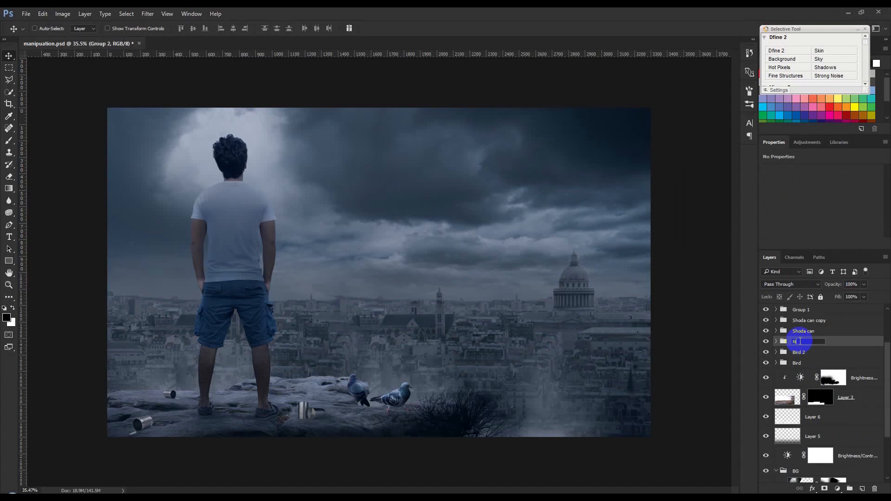
pyautogui.write('n')
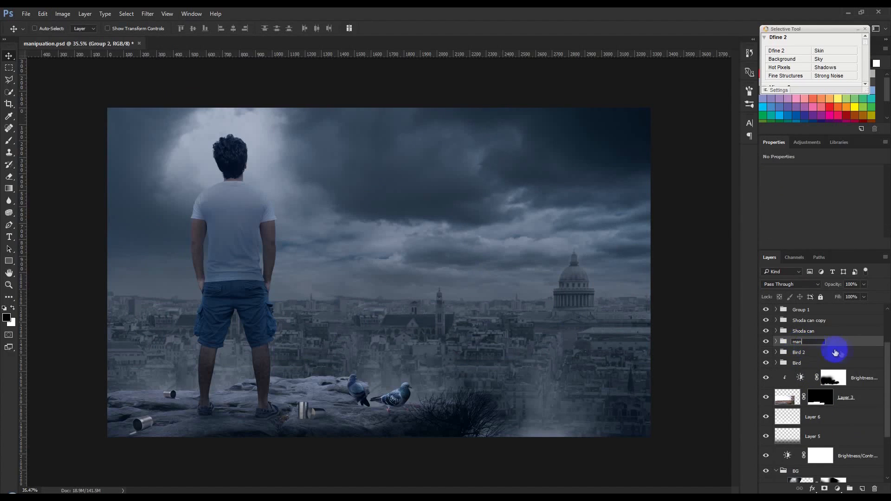
pyautogui.press('Return')
# Select the Gradient Map layer and compare the image with and without the Color Lookup 1 effect.
pyautogui.scroll(3, 798, 357)
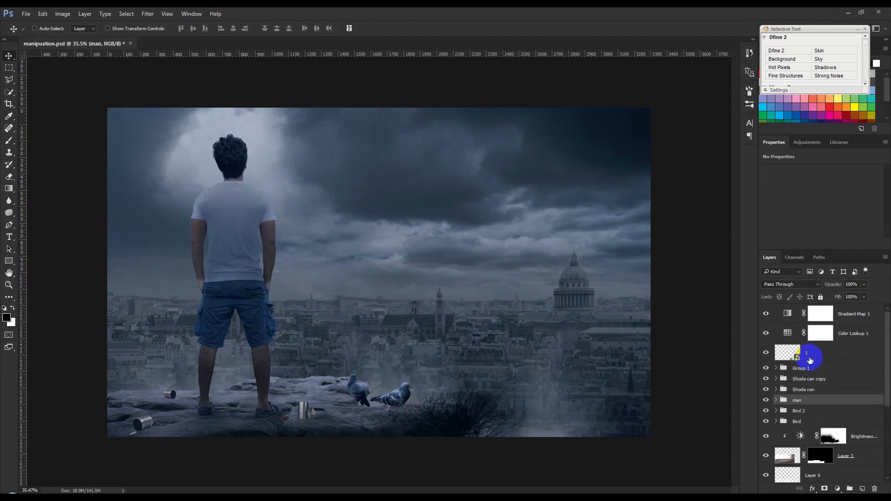
pyautogui.click(856, 314)
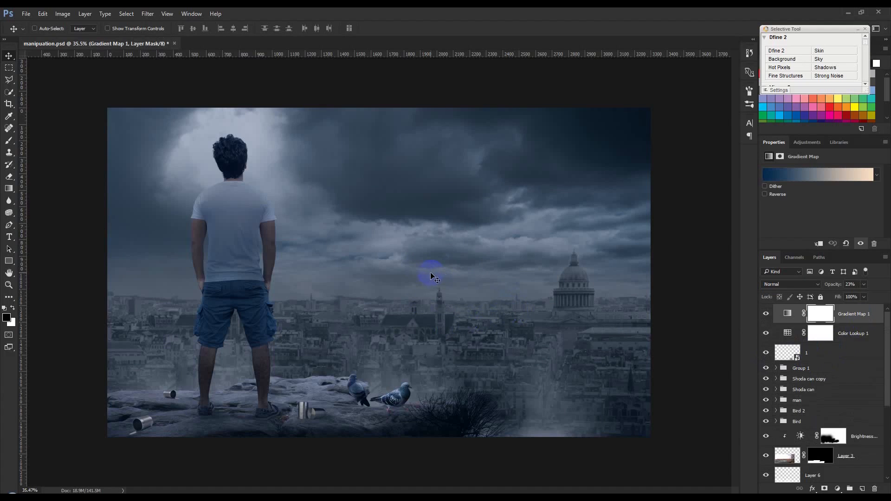
pyautogui.click(764, 334)
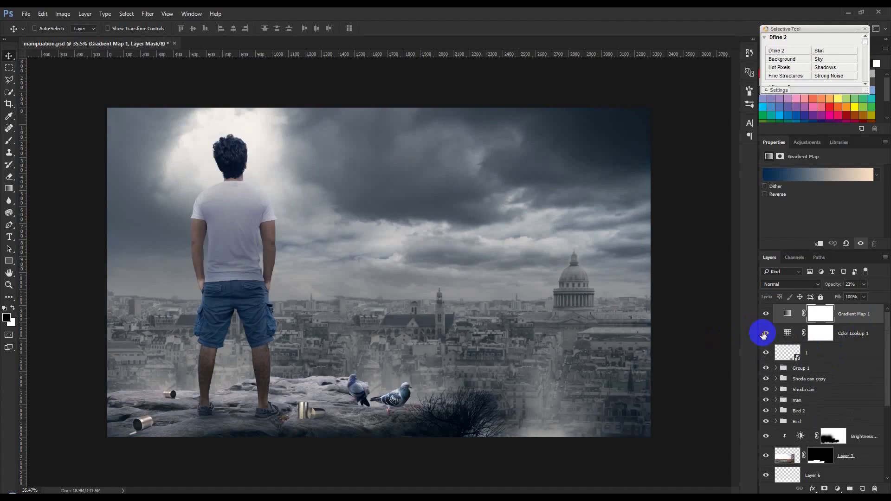
pyautogui.click(764, 335)
# Add a Color Lookup adjustment layer above the Gradient Map and try the Bleach Bypass look.
pyautogui.click(838, 488)
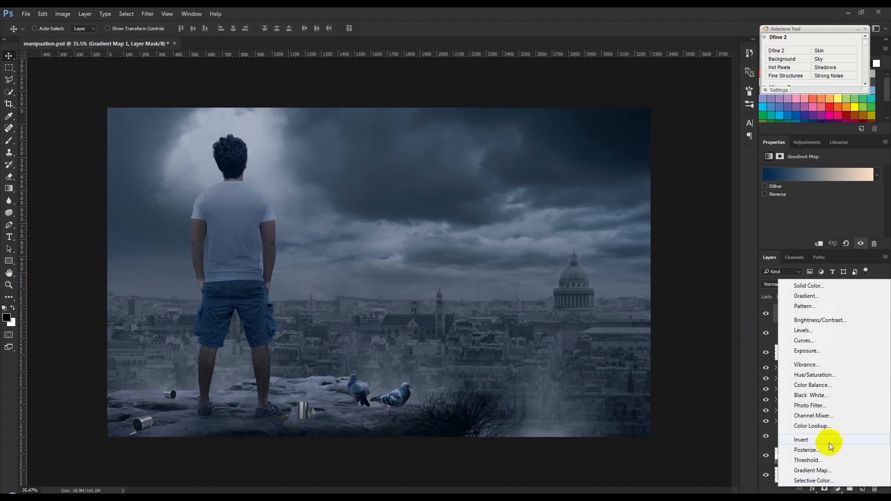
pyautogui.click(819, 425)
pyautogui.click(818, 173)
pyautogui.click(791, 204)
pyautogui.press('Down')
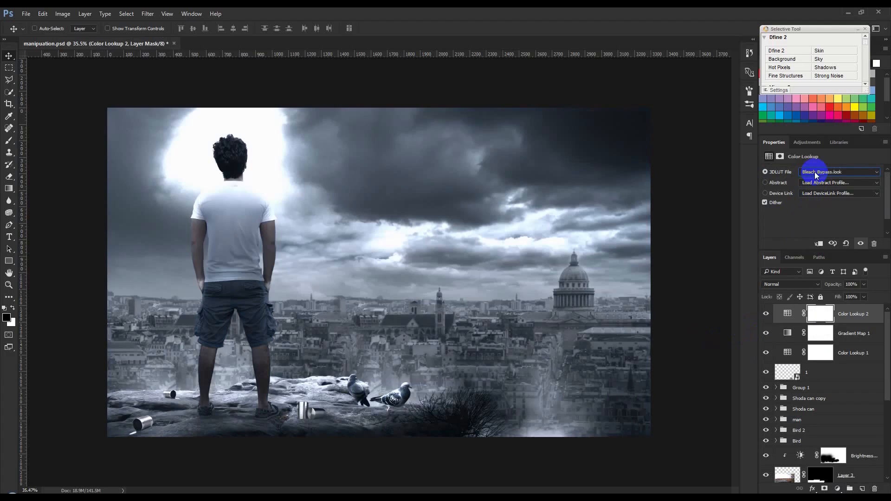
# Try the remaining 3DLUT presets on the new Color Lookup layer one by one, through to TensionGreen.3DL.
pyautogui.press('Down')
pyautogui.press('Down')
pyautogui.press('Down')
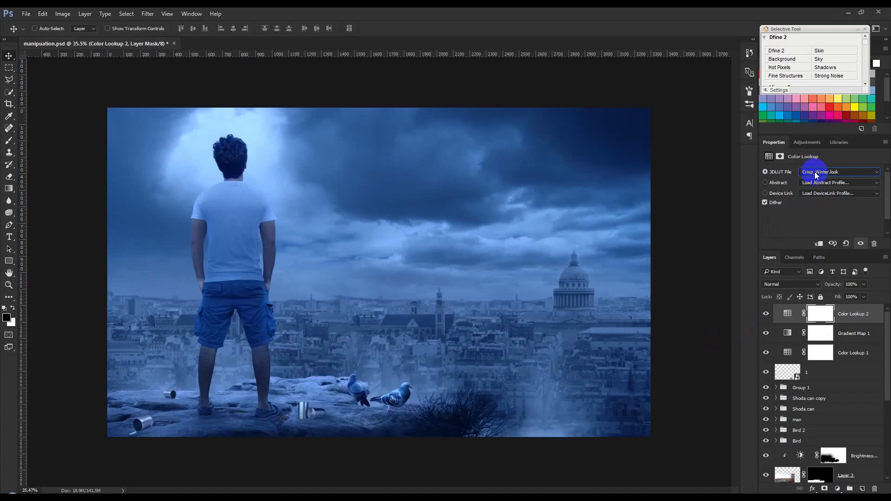
pyautogui.press('Down')
pyautogui.press('Down')
pyautogui.press('Down')
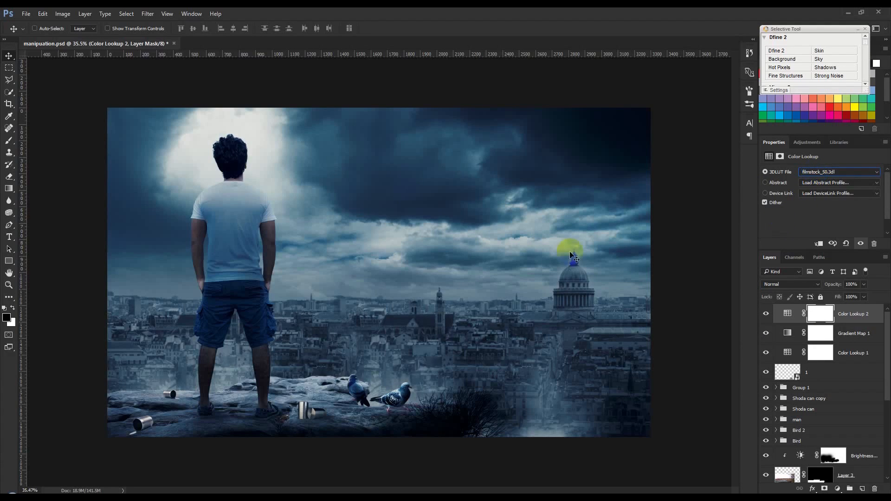
pyautogui.press('Down')
pyautogui.press('Down')
pyautogui.press('Down')
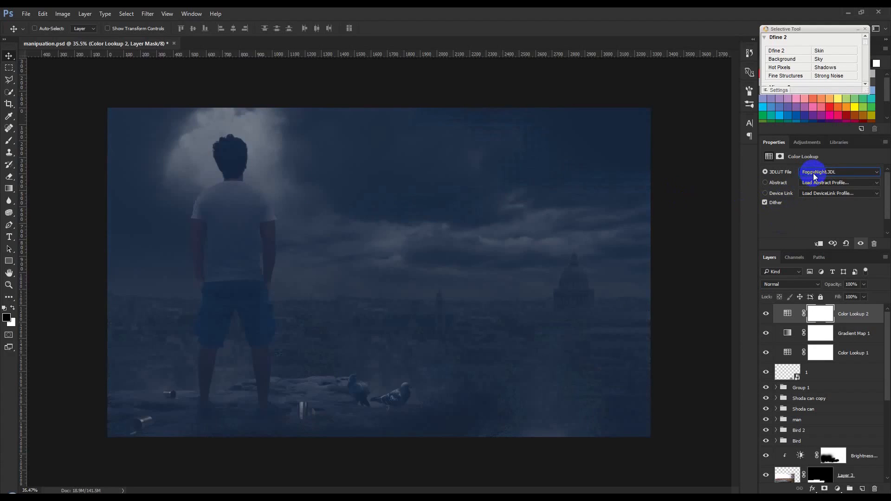
pyautogui.press('Down')
pyautogui.press('Down')
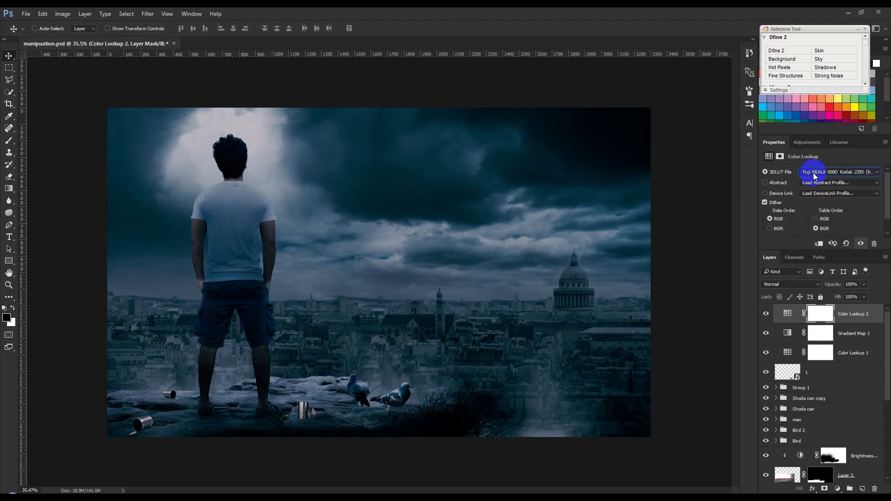
pyautogui.press('Down')
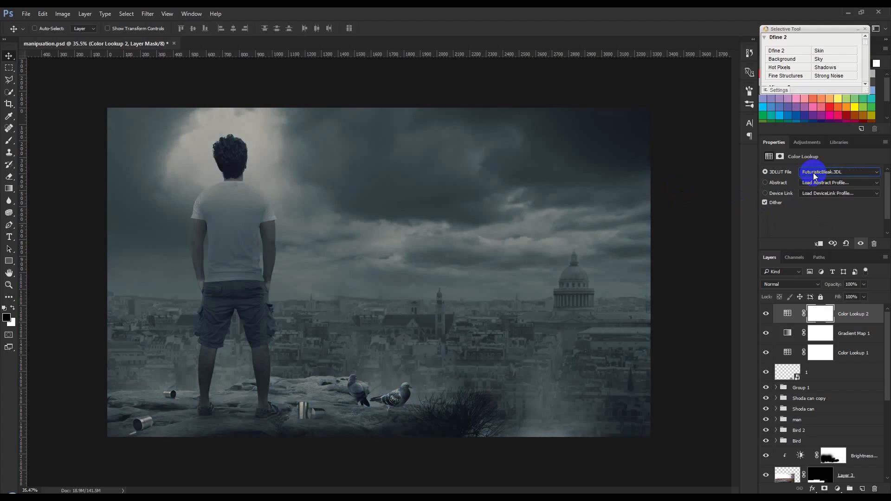
pyautogui.press('Down')
pyautogui.press('Down')
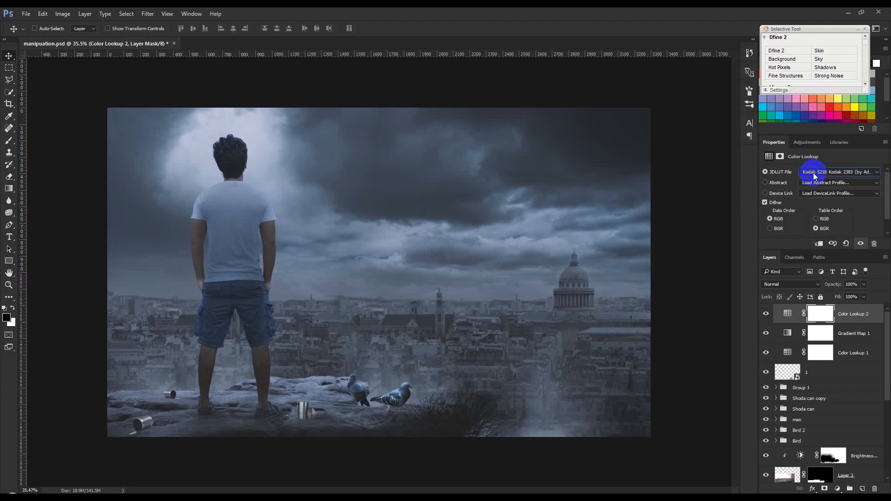
pyautogui.press('Down')
pyautogui.press('Down')
pyautogui.press('Down')
pyautogui.press('Down')
pyautogui.press('Down')
pyautogui.press('Down')
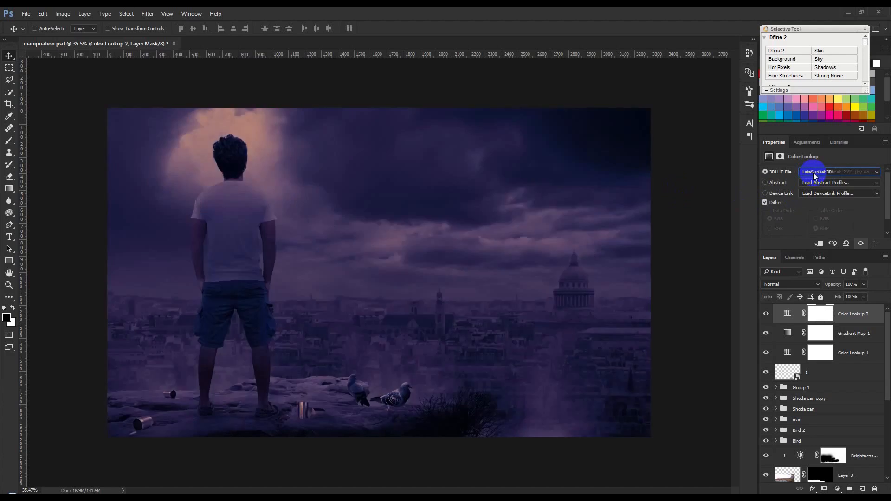
pyautogui.press('Up')
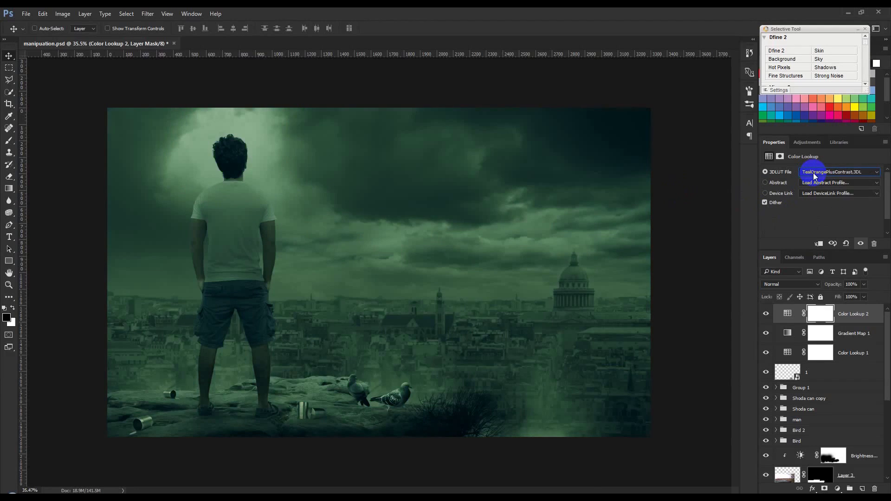
pyautogui.press('Down')
# Compare filmstock_50.3dl with the Fuji REALA 500D Kodak 2393 preset and set the Color Lookup layer to filmstock_50.3dl.
pyautogui.click(813, 173)
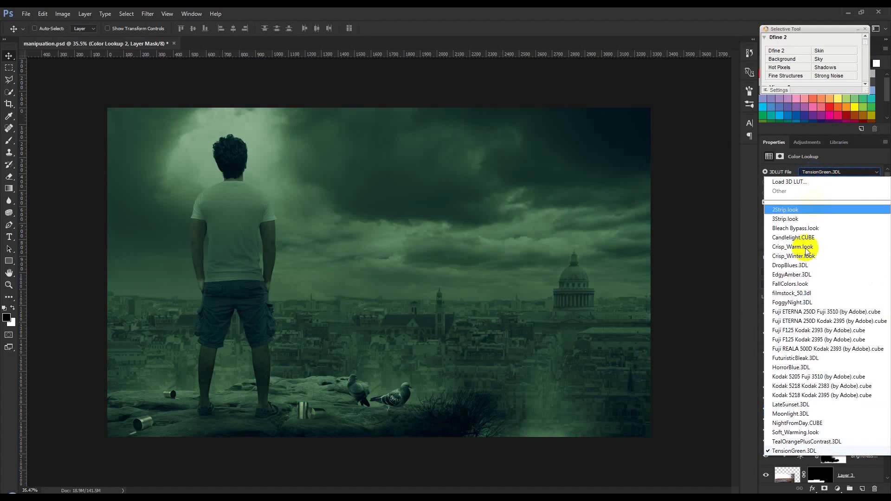
pyautogui.click(797, 293)
pyautogui.click(807, 173)
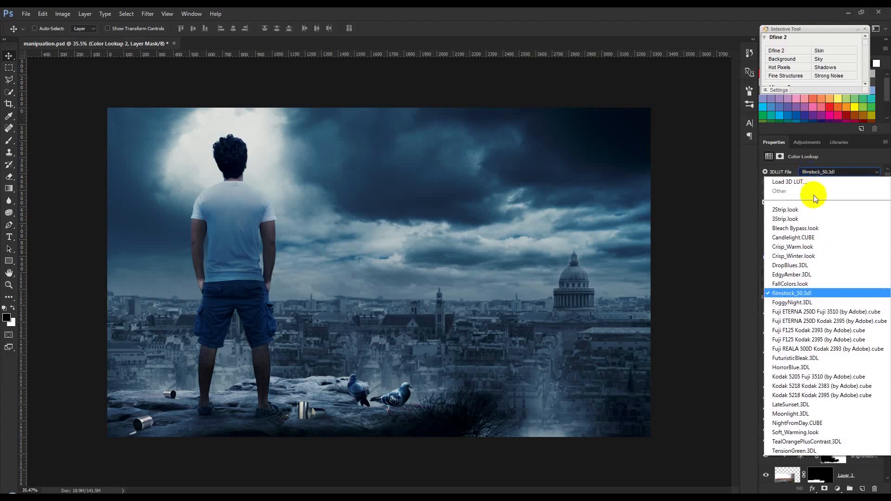
pyautogui.click(789, 349)
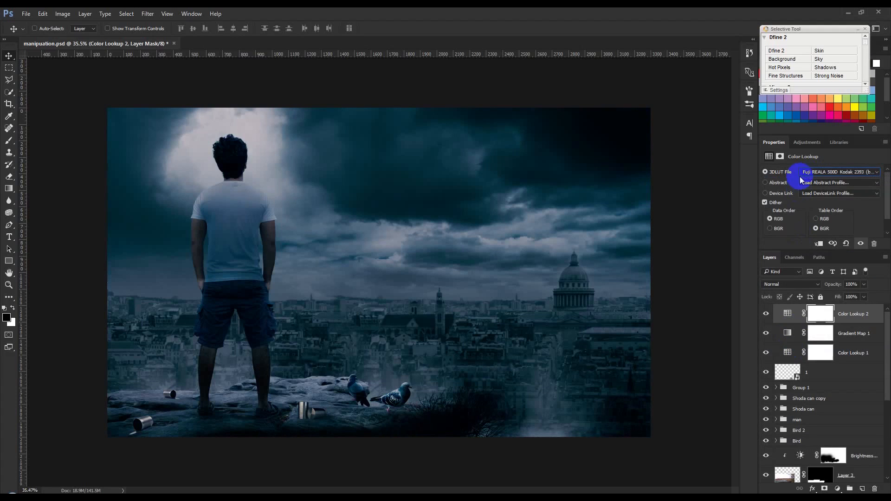
pyautogui.click(811, 171)
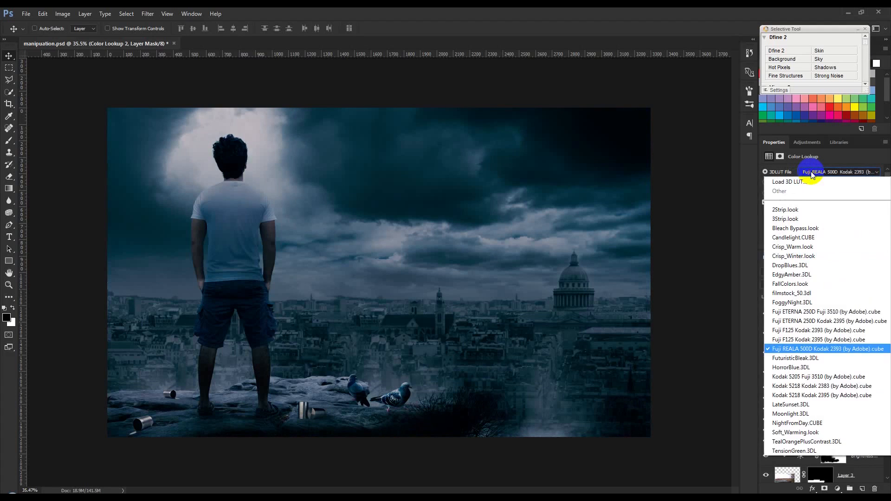
pyautogui.click(796, 293)
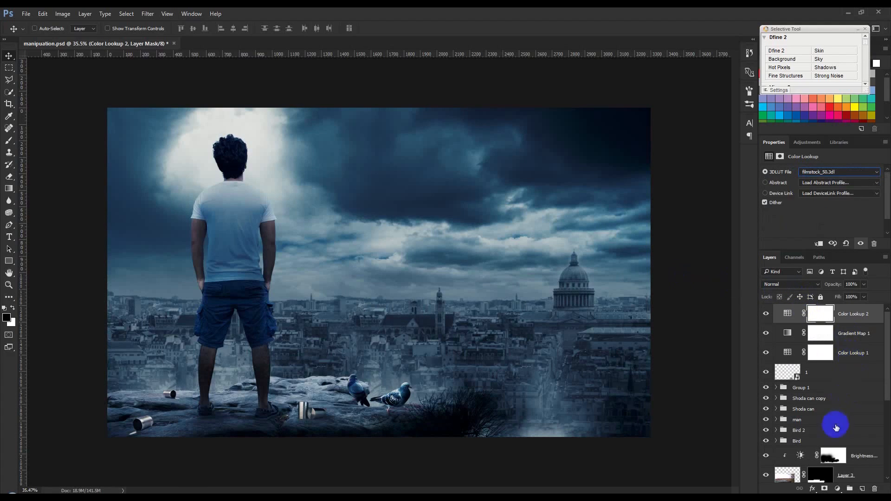
# Expand the man group and set the opacity of its upper Brightness/Contrast layer to 42%.
pyautogui.click(810, 399)
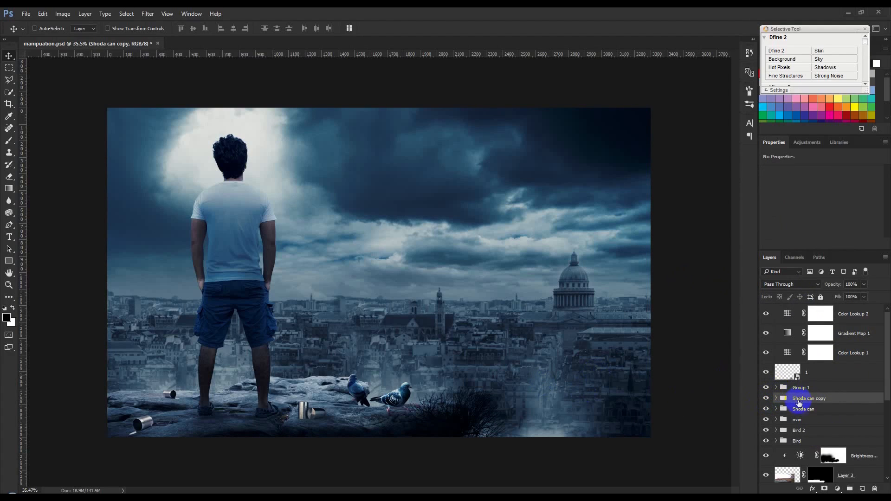
pyautogui.click(797, 420)
pyautogui.click(776, 419)
pyautogui.scroll(-1, 784, 418)
pyautogui.click(812, 397)
pyautogui.moveTo(829, 286); pyautogui.dragTo(821, 286)
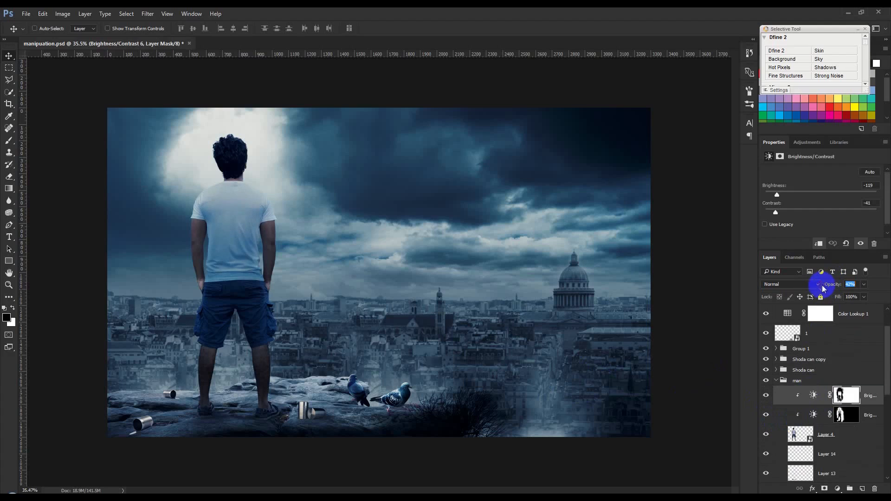
# Check the effect of the man's lower Brightness/Contrast layer and set its opacity to 78%.
pyautogui.click(766, 415)
pyautogui.click(766, 415)
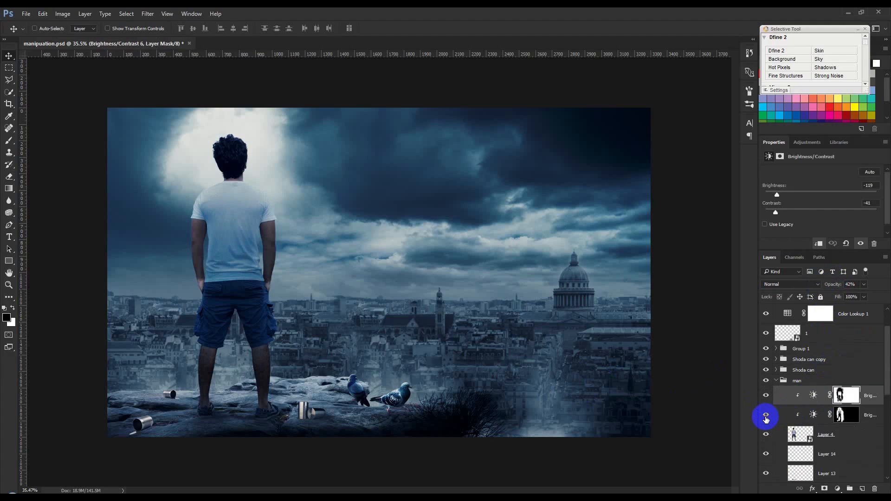
pyautogui.click(815, 415)
pyautogui.moveTo(843, 287); pyautogui.dragTo(853, 287)
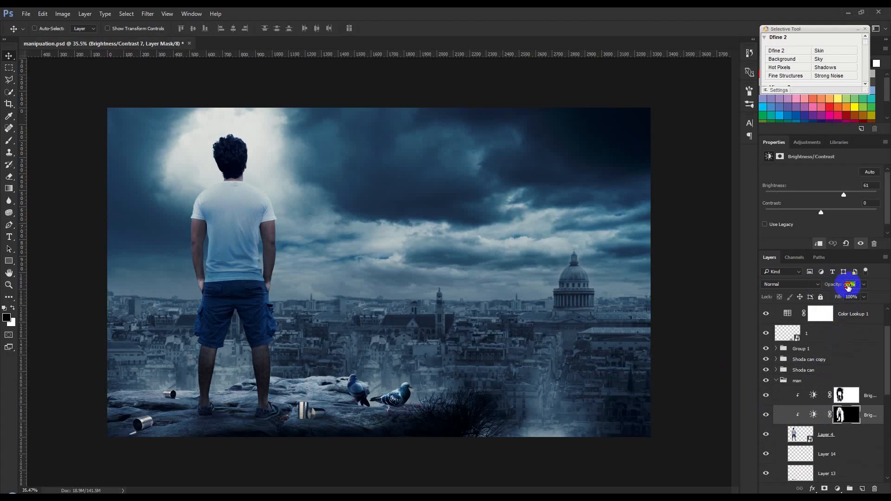
# Scale the moonlight layer (Layer 2) in the BG group to about 2685 × 2381 px and reposition it behind the man.
pyautogui.scroll(-5, 812, 434)
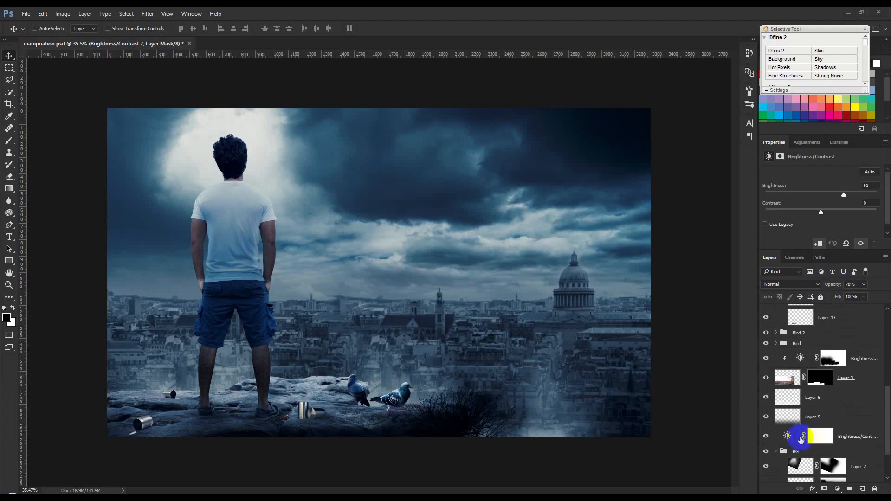
pyautogui.click(802, 466)
pyautogui.hotkey('ctrl', 't')
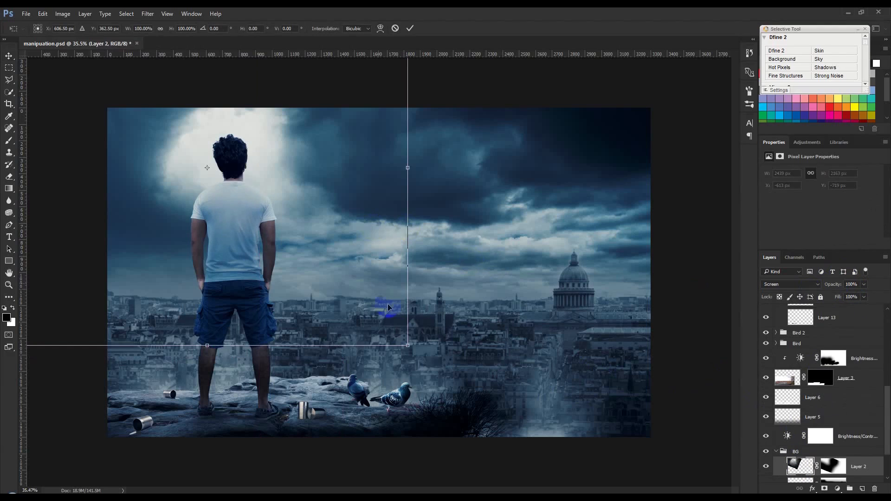
pyautogui.moveTo(407, 346); pyautogui.dragTo(497, 428)
pyautogui.moveTo(412, 322); pyautogui.dragTo(429, 340)
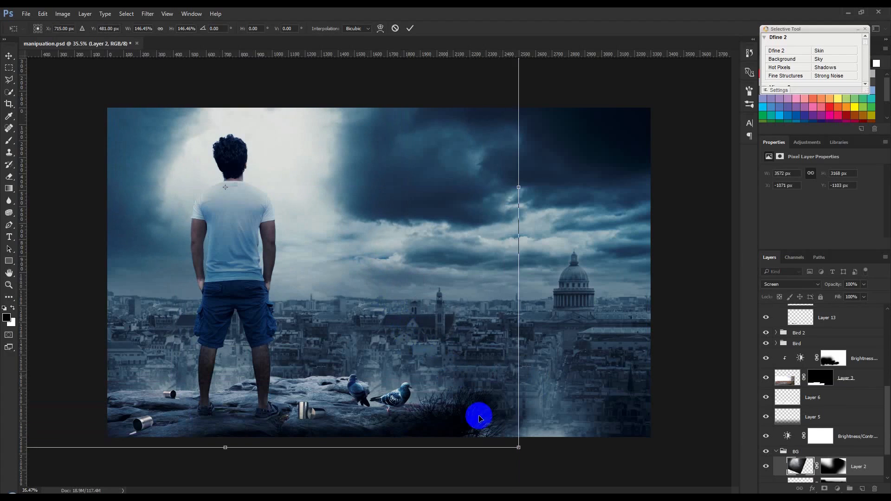
pyautogui.moveTo(518, 447); pyautogui.dragTo(340, 264)
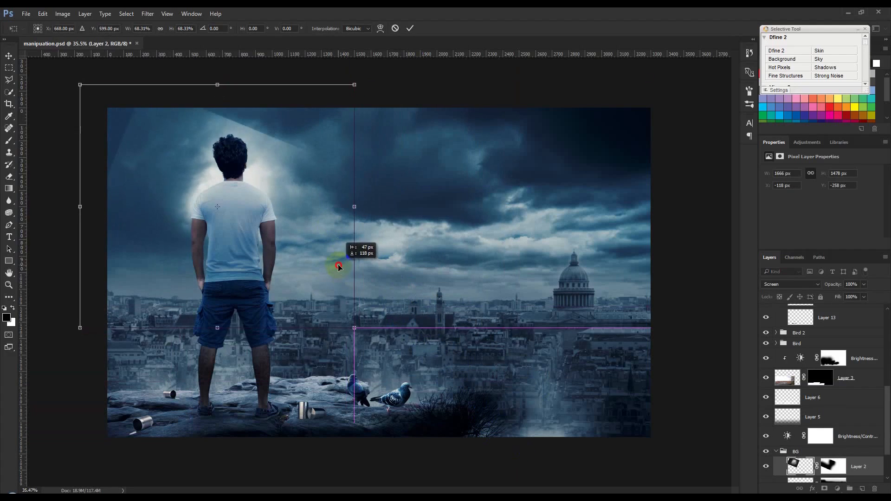
pyautogui.moveTo(79, 84); pyautogui.dragTo(26, 37)
pyautogui.moveTo(178, 141); pyautogui.dragTo(193, 152)
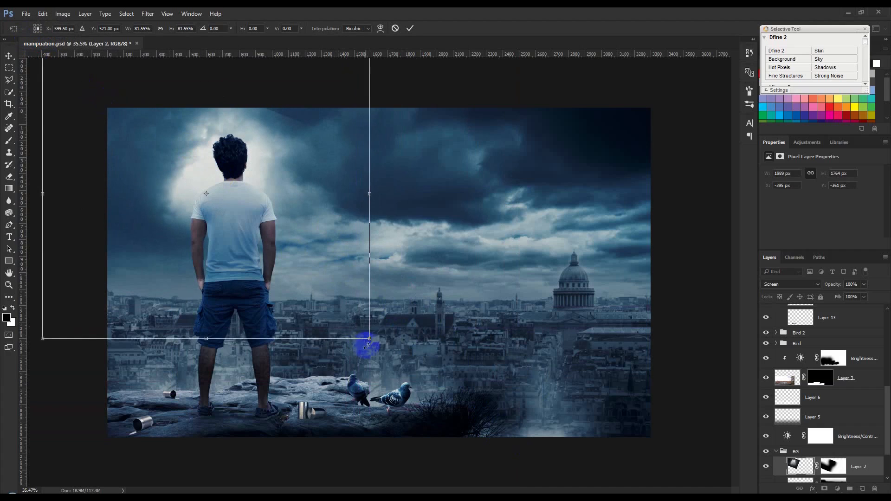
pyautogui.moveTo(423, 371); pyautogui.dragTo(427, 373)
pyautogui.moveTo(254, 251)
pyautogui.mouseDown()
pyautogui.moveTo(263, 276)
pyautogui.moveTo(259, 265)
pyautogui.mouseUp()
pyautogui.press('Return')
# Lower Layer 2's opacity to 41% and move the moonlight slightly down behind the man's shoulders.
pyautogui.click(9, 177)
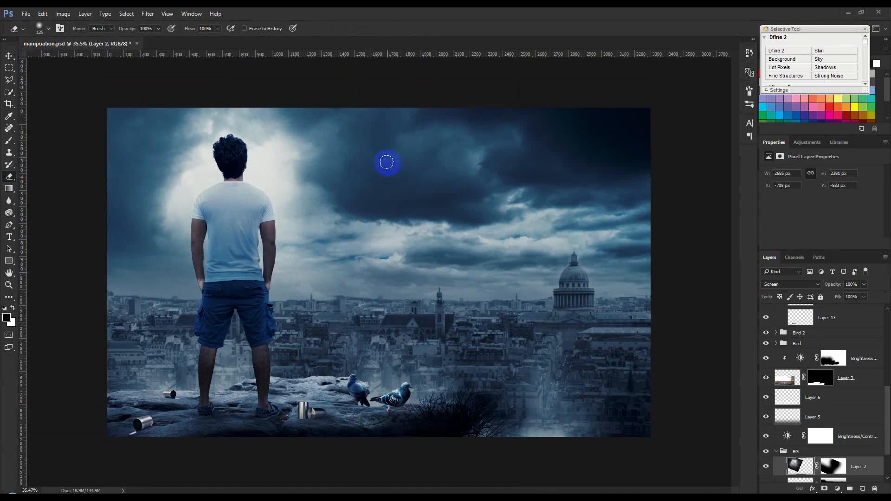
pyautogui.moveTo(835, 284); pyautogui.dragTo(808, 284)
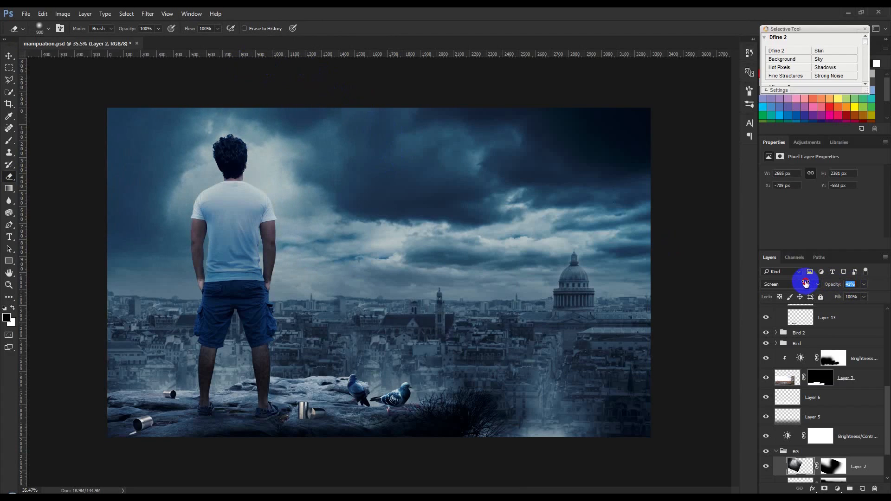
pyautogui.click(9, 56)
pyautogui.moveTo(284, 143); pyautogui.dragTo(282, 164)
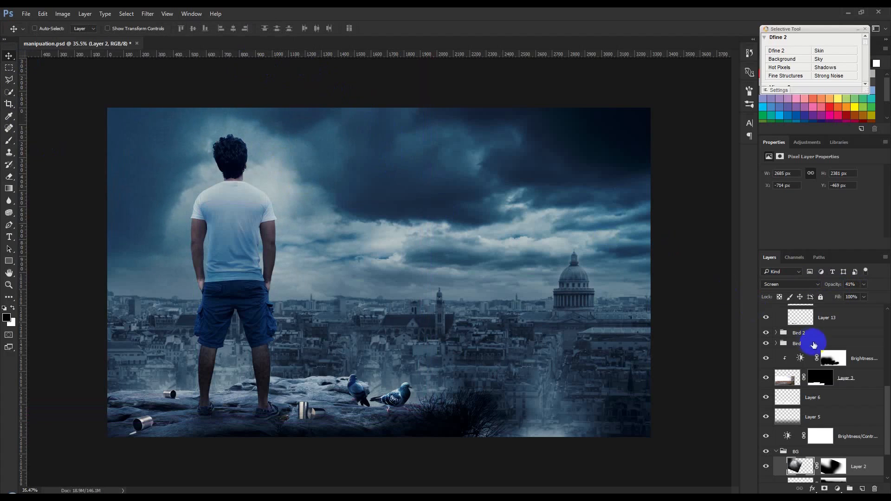
# Paint a soft white glow beside the man's head with a 1100 px brush on a new layer above layer 1, at 38% opacity.
pyautogui.scroll(5, 814, 345)
pyautogui.click(831, 379)
pyautogui.click(862, 489)
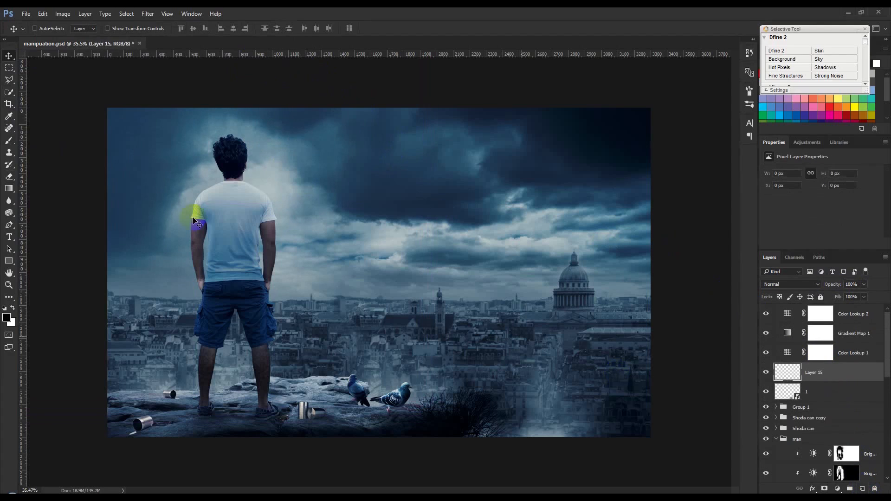
pyautogui.click(10, 145)
pyautogui.click(9, 144)
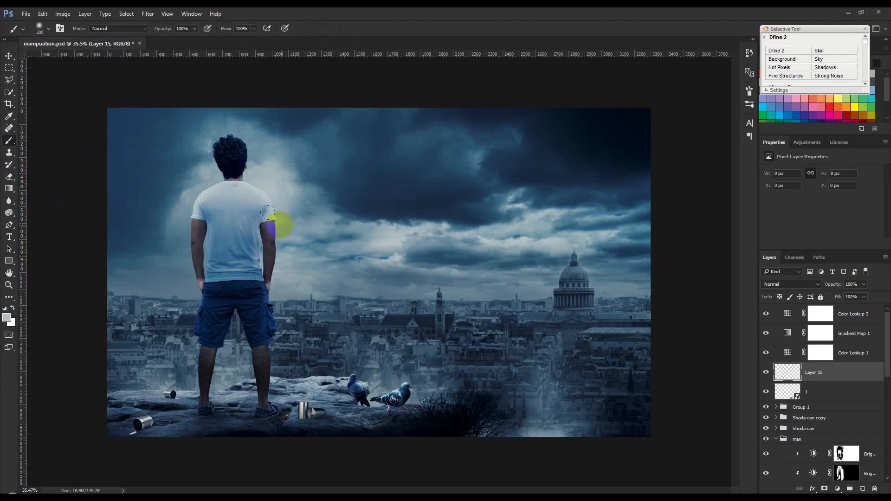
pyautogui.click(15, 310)
pyautogui.press(']')
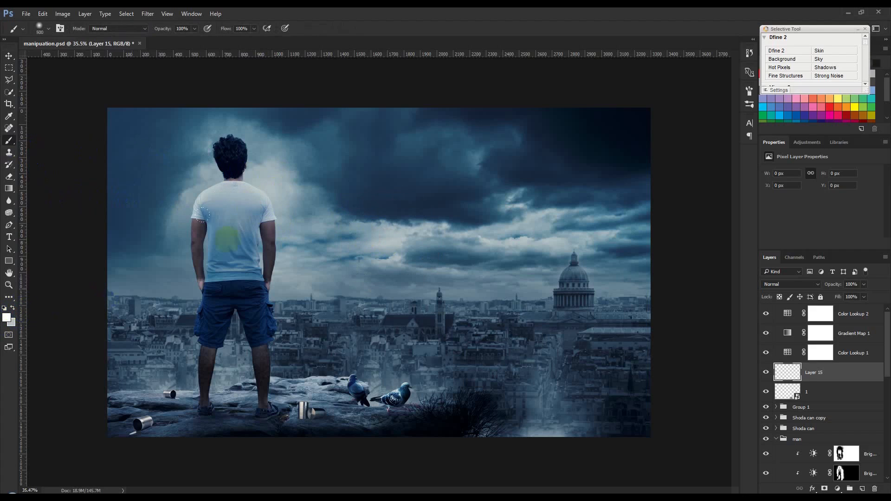
pyautogui.press(']')
pyautogui.click(281, 184)
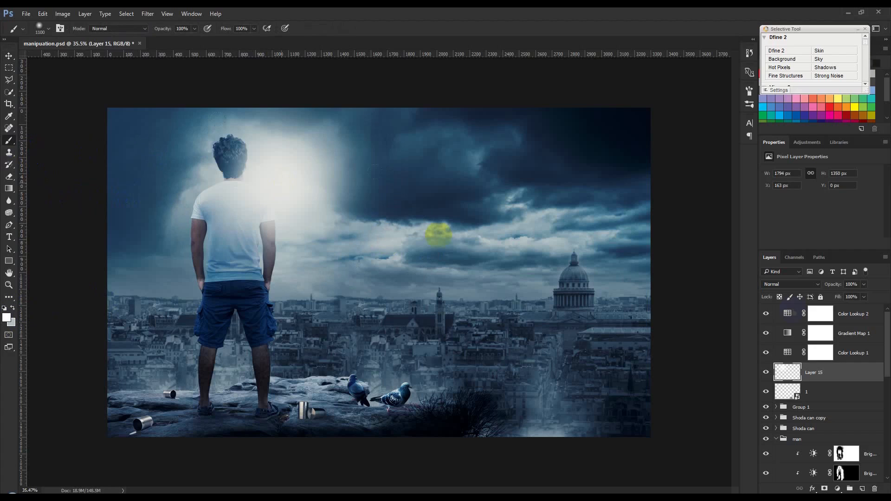
pyautogui.moveTo(834, 286); pyautogui.dragTo(806, 281)
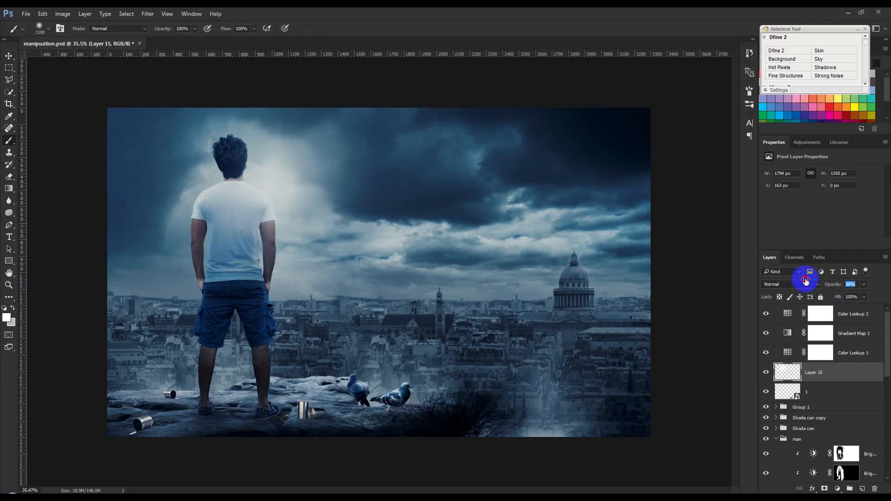
# Enlarge the white glow layer to about 2343 × 1763 px and shift it up and left around the man.
pyautogui.click(8, 55)
pyautogui.moveTo(377, 204); pyautogui.dragTo(366, 199)
pyautogui.hotkey('ctrl', 't')
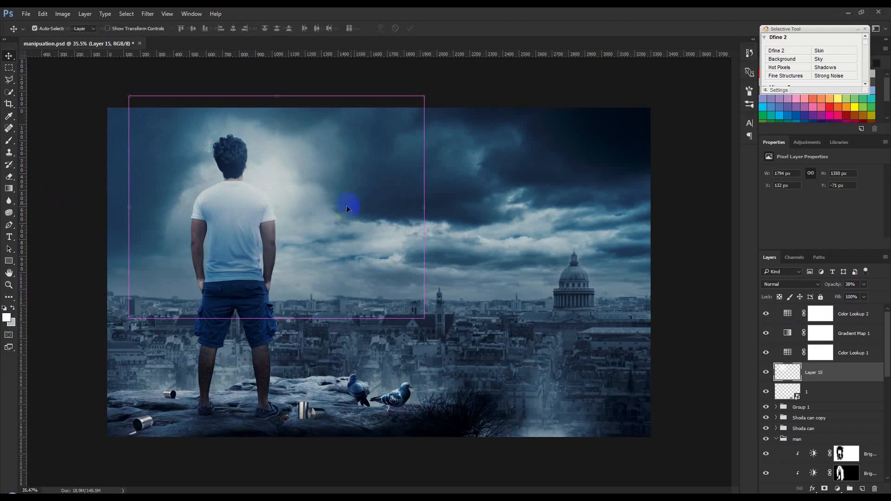
pyautogui.moveTo(423, 319); pyautogui.dragTo(482, 348)
pyautogui.moveTo(373, 297); pyautogui.dragTo(371, 277)
pyautogui.doubleClick(372, 279)
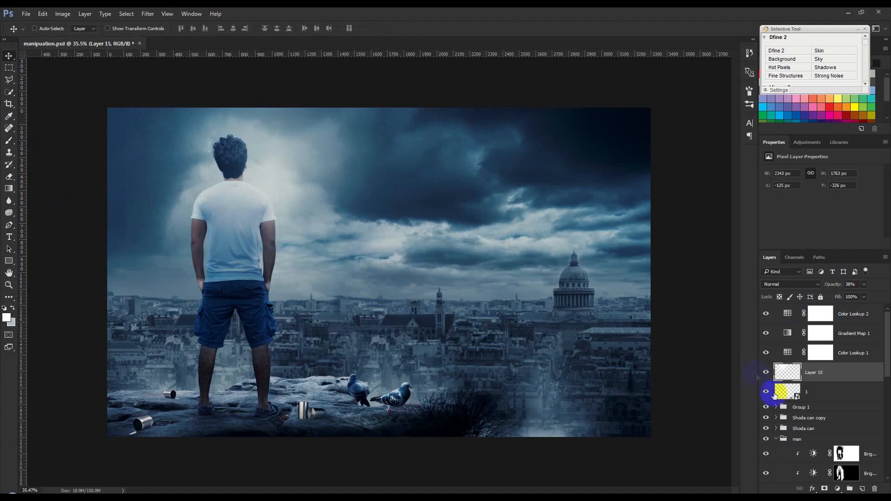
# Compare the man with and without his upper Brightness/Contrast adjustment, and select the mask of the lower one.
pyautogui.scroll(-2, 805, 415)
pyautogui.click(766, 415)
pyautogui.click(766, 416)
pyautogui.click(766, 415)
pyautogui.click(766, 415)
pyautogui.click(845, 434)
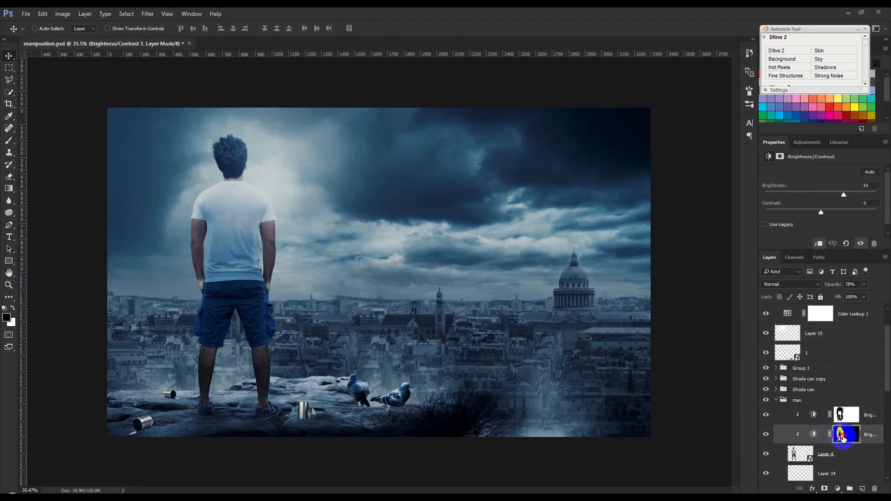
# Brush white over the man's shorts on the mask of the lower Brightness/Contrast adjustment to brighten them.
pyautogui.click(9, 140)
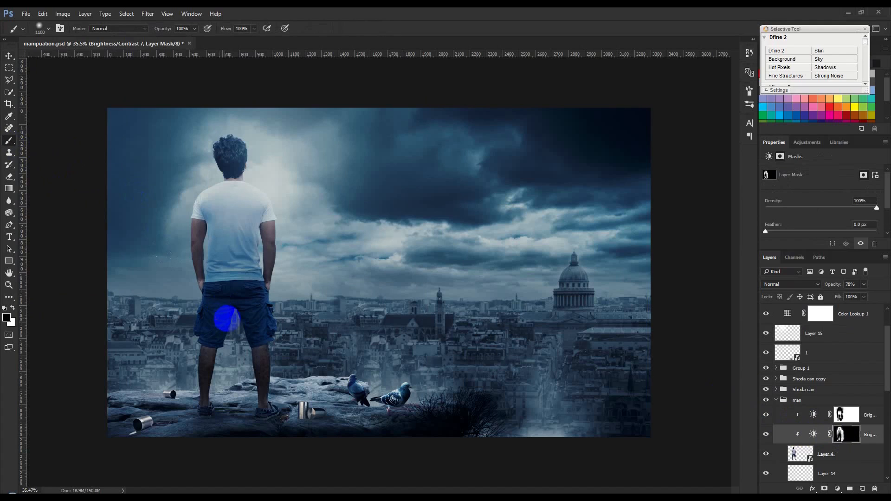
pyautogui.click(13, 307)
pyautogui.moveTo(247, 338); pyautogui.dragTo(236, 327)
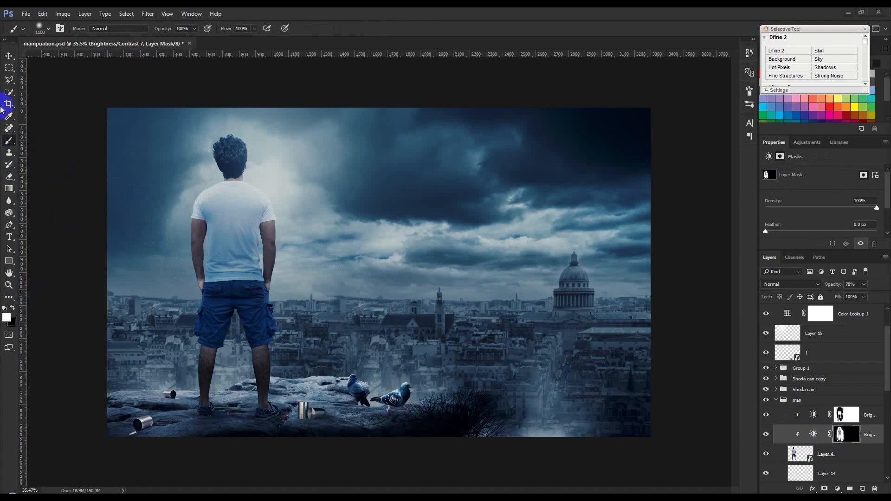
pyautogui.click(9, 56)
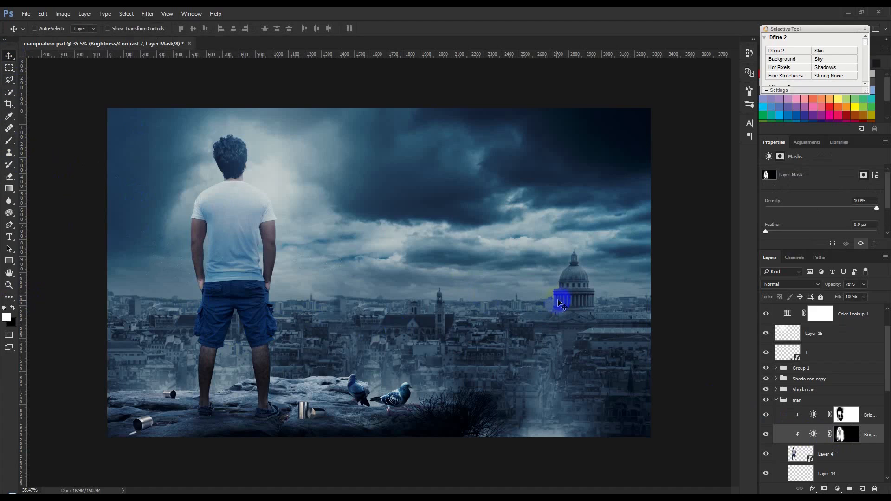
pyautogui.scroll(2, 826, 384)
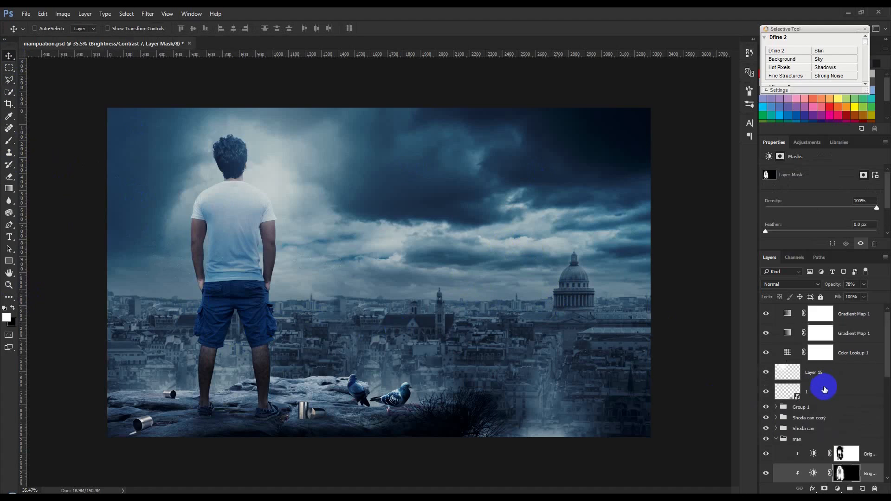
pyautogui.click(779, 439)
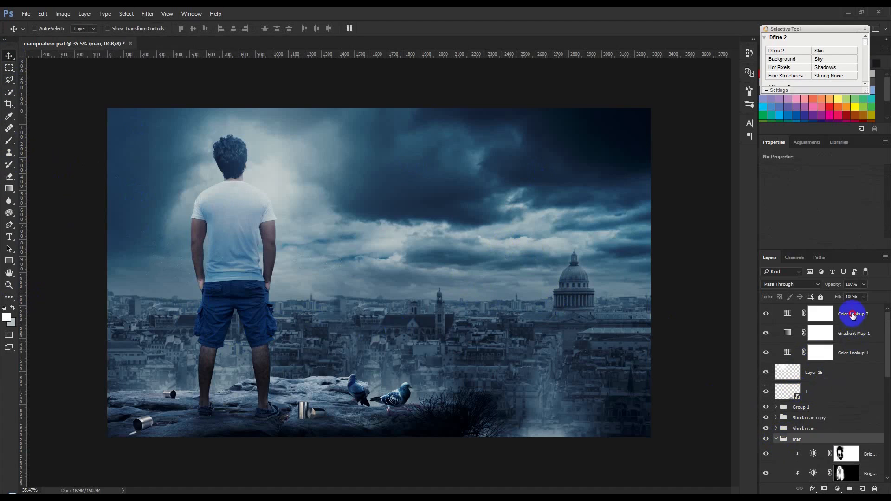
pyautogui.click(851, 313)
pyautogui.click(837, 489)
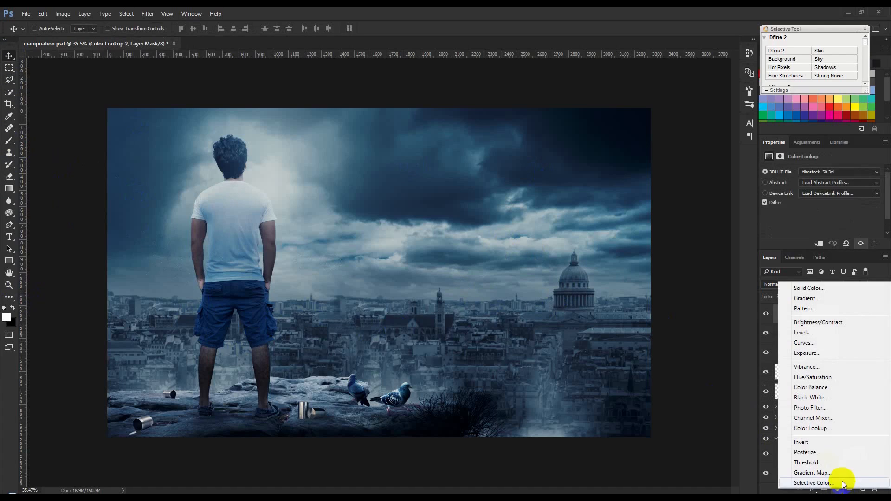
pyautogui.click(678, 366)
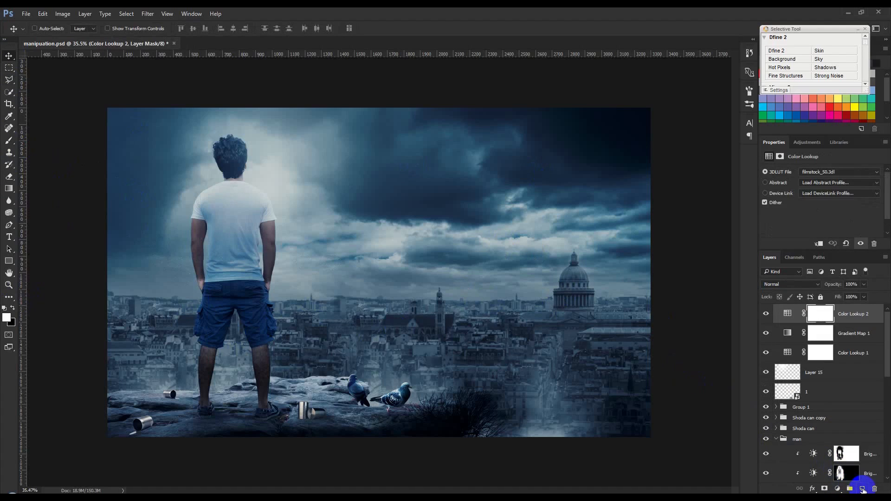
# Move Layer 6's fog up and enlarge it to about 3965 × 1518 px so it covers the lower city.
pyautogui.scroll(-3, 805, 436)
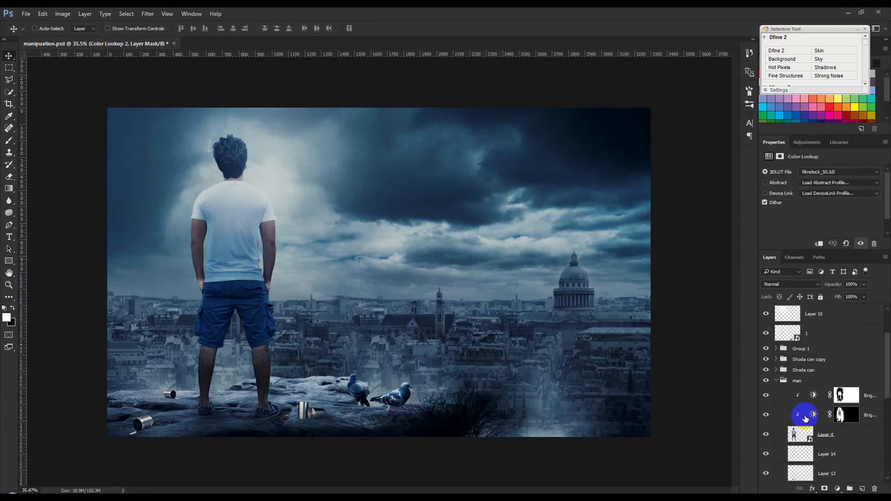
pyautogui.scroll(-8, 805, 419)
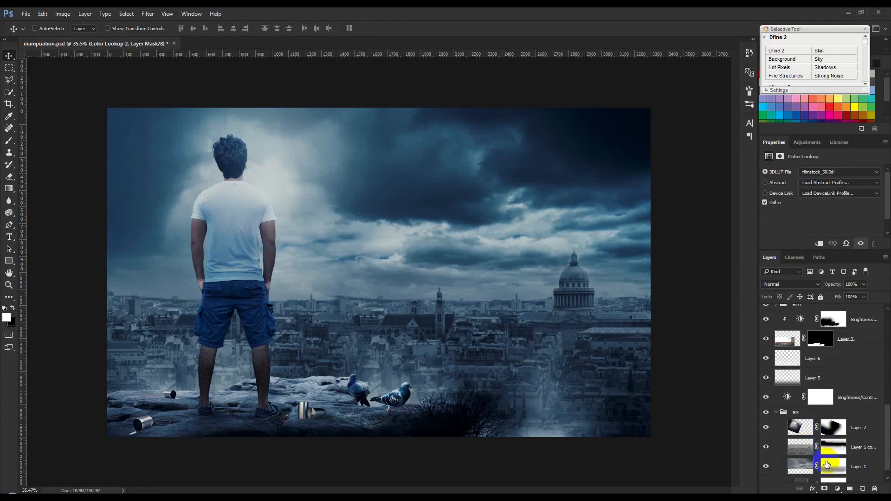
pyautogui.scroll(-1, 826, 465)
pyautogui.click(814, 347)
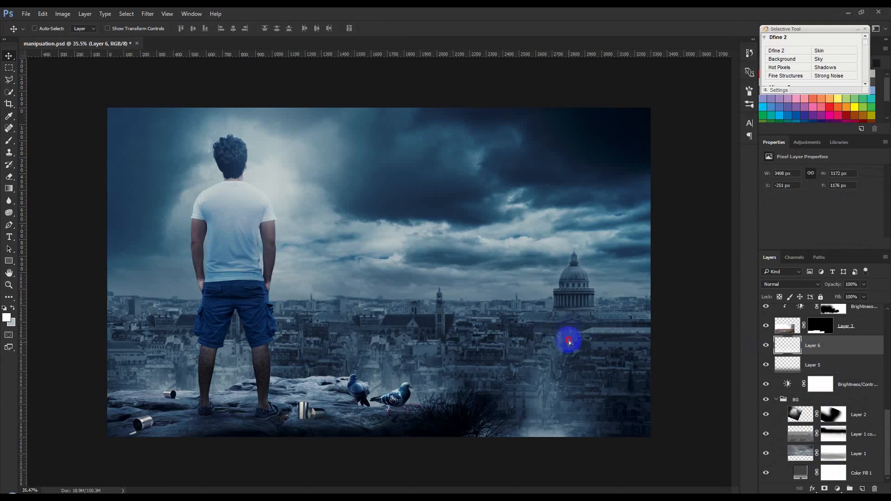
pyautogui.moveTo(569, 343); pyautogui.dragTo(573, 319)
pyautogui.hotkey('ctrl', 't')
pyautogui.moveTo(627, 277); pyautogui.dragTo(715, 245)
pyautogui.moveTo(592, 306)
pyautogui.mouseDown()
pyautogui.moveTo(587, 316)
pyautogui.moveTo(593, 298)
pyautogui.mouseUp()
pyautogui.moveTo(577, 199); pyautogui.dragTo(583, 213)
pyautogui.moveTo(518, 322)
pyautogui.mouseDown()
pyautogui.moveTo(519, 331)
pyautogui.moveTo(527, 328)
pyautogui.mouseUp()
pyautogui.press('Return')
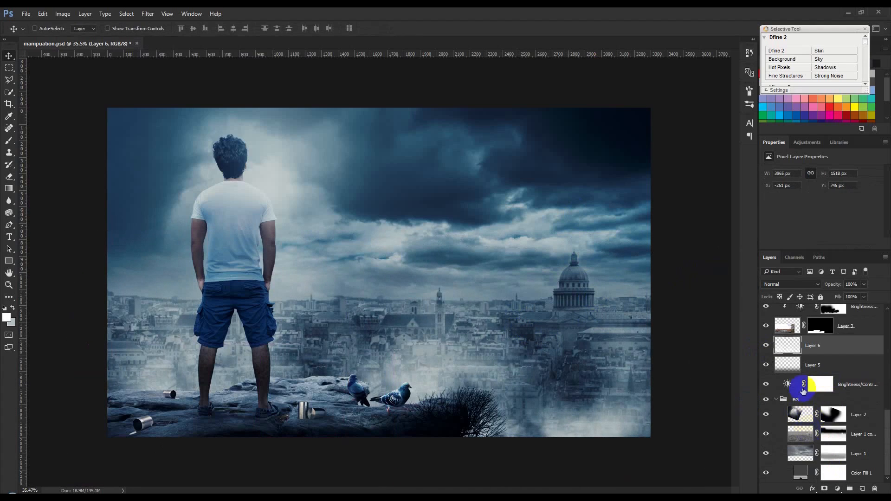
# Stretch Layer 5's haze to about 3447 × 930 px at 100% opacity and shift it down over the lower city.
pyautogui.click(805, 366)
pyautogui.moveTo(833, 286); pyautogui.dragTo(860, 285)
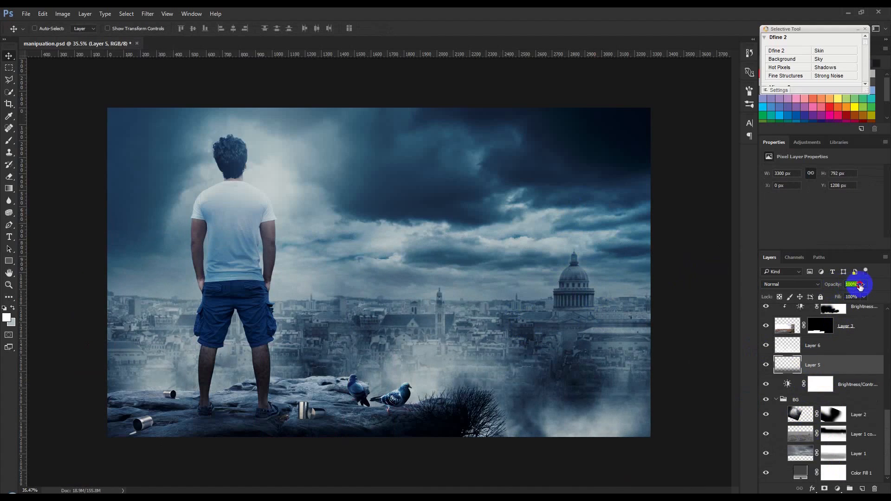
pyautogui.write('98')
pyautogui.moveTo(489, 355)
pyautogui.mouseDown()
pyautogui.moveTo(487, 328)
pyautogui.moveTo(488, 346)
pyautogui.mouseUp()
pyautogui.hotkey('ctrl', 't')
pyautogui.moveTo(381, 299); pyautogui.dragTo(379, 277)
pyautogui.moveTo(650, 361); pyautogui.dragTo(674, 361)
pyautogui.moveTo(833, 285); pyautogui.dragTo(884, 289)
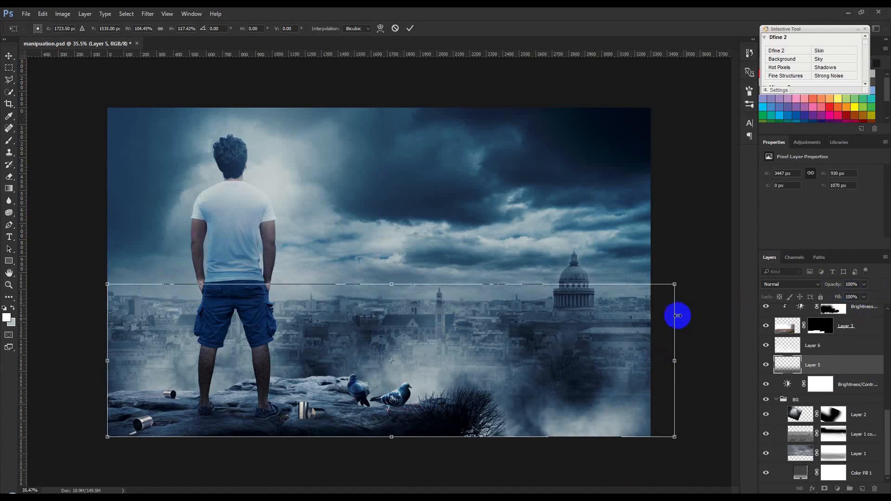
pyautogui.press('Return')
pyautogui.moveTo(542, 355); pyautogui.dragTo(542, 375)
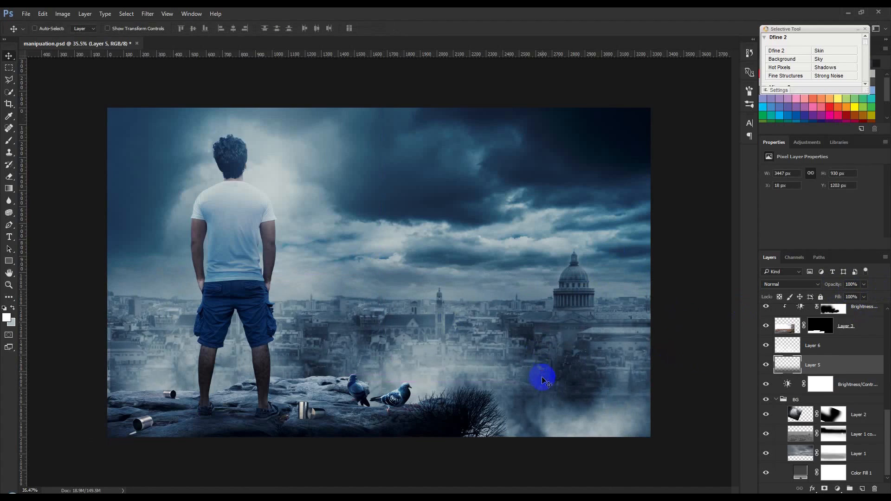
# Shift Layer 6's fog left and slightly down, and nudge Layer 5's haze slightly left.
pyautogui.click(834, 351)
pyautogui.moveTo(338, 352); pyautogui.dragTo(294, 364)
pyautogui.click(789, 372)
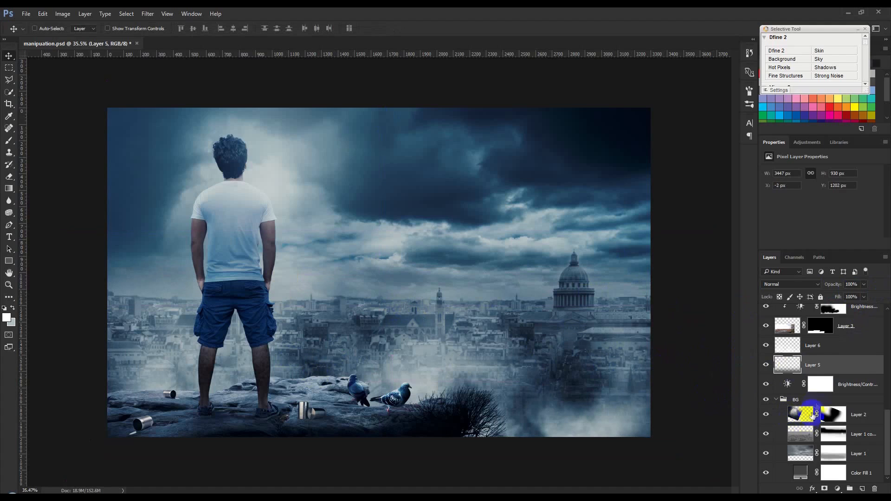
# Add a Curves adjustment above Layer 1 copy and clip it to that layer.
pyautogui.click(826, 435)
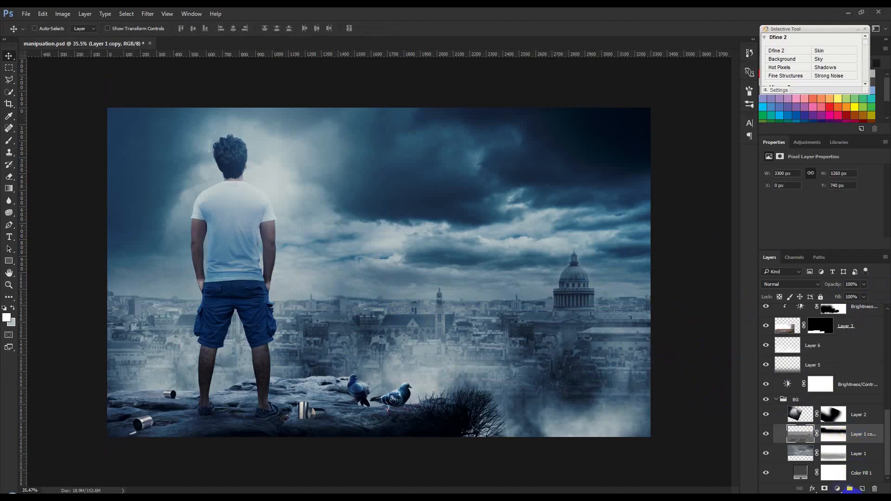
pyautogui.click(838, 489)
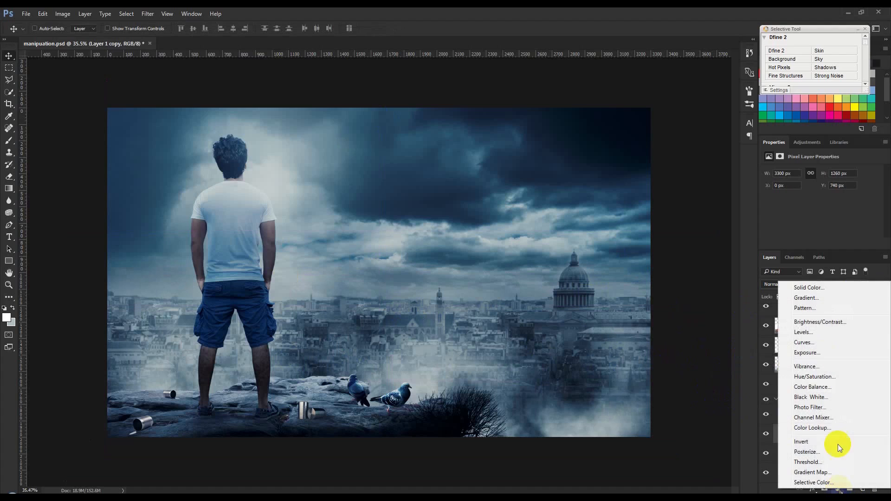
pyautogui.click(805, 342)
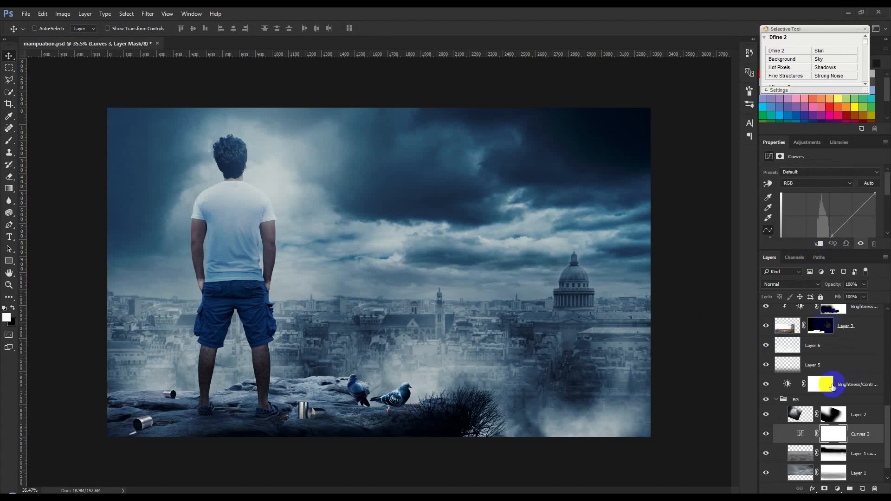
pyautogui.click(818, 244)
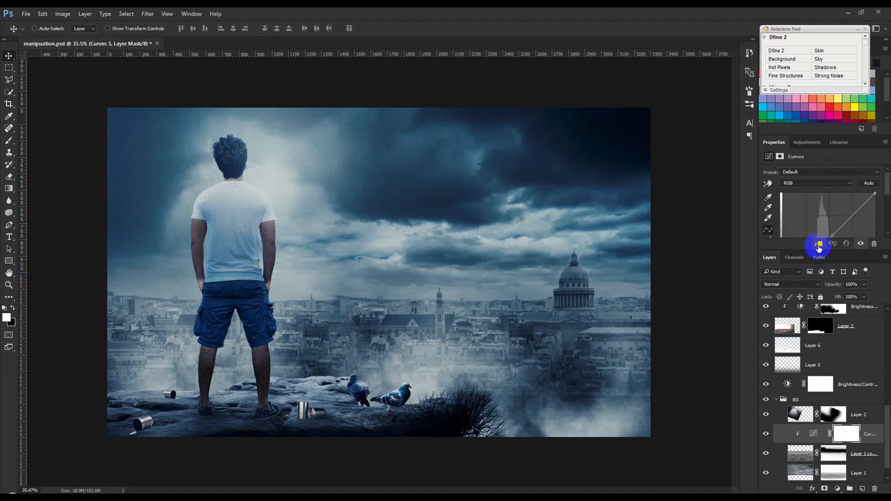
# Darken the city by lowering the curve's white point output to 190 and pulling its midtones down.
pyautogui.moveTo(799, 249); pyautogui.dragTo(802, 340)
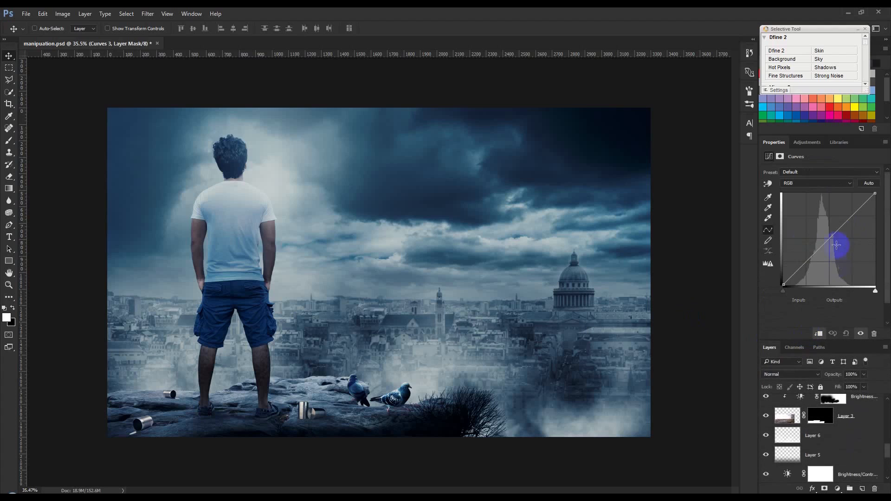
pyautogui.moveTo(875, 205); pyautogui.dragTo(888, 229)
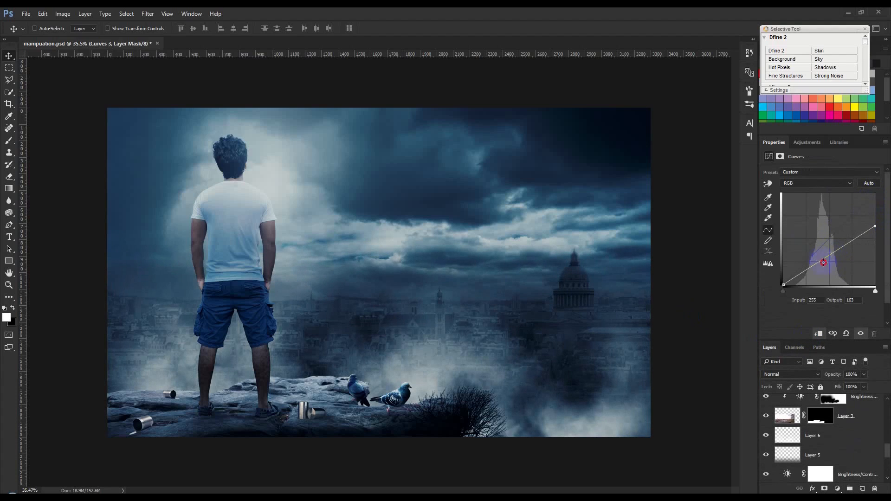
pyautogui.moveTo(825, 258); pyautogui.dragTo(825, 264)
pyautogui.moveTo(879, 222); pyautogui.dragTo(880, 212)
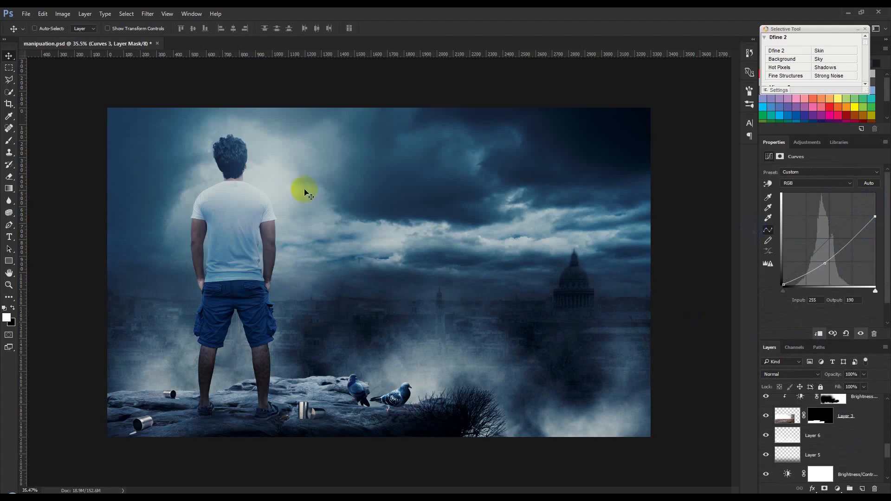
# Try to limit the Curves adjustment to the lower city with linear transparent gradients on its mask.
pyautogui.click(11, 188)
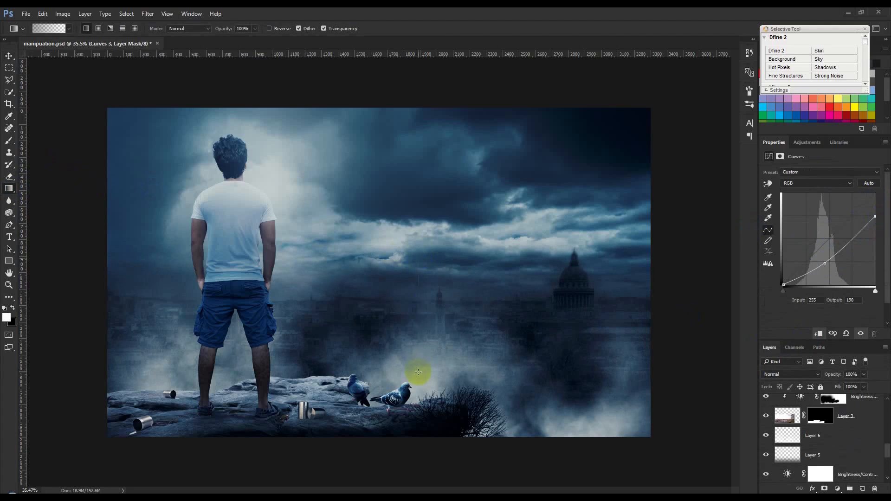
pyautogui.moveTo(418, 372); pyautogui.dragTo(418, 373)
pyautogui.moveTo(417, 336); pyautogui.dragTo(423, 380)
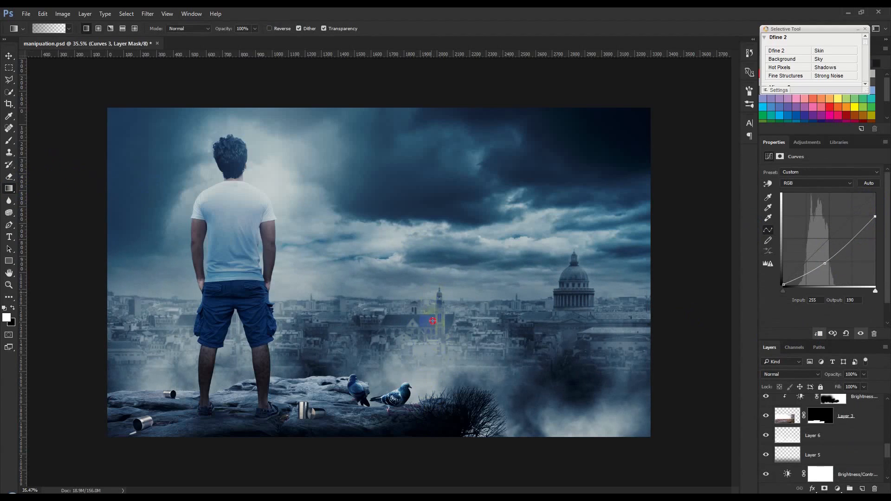
pyautogui.moveTo(436, 315); pyautogui.dragTo(440, 337)
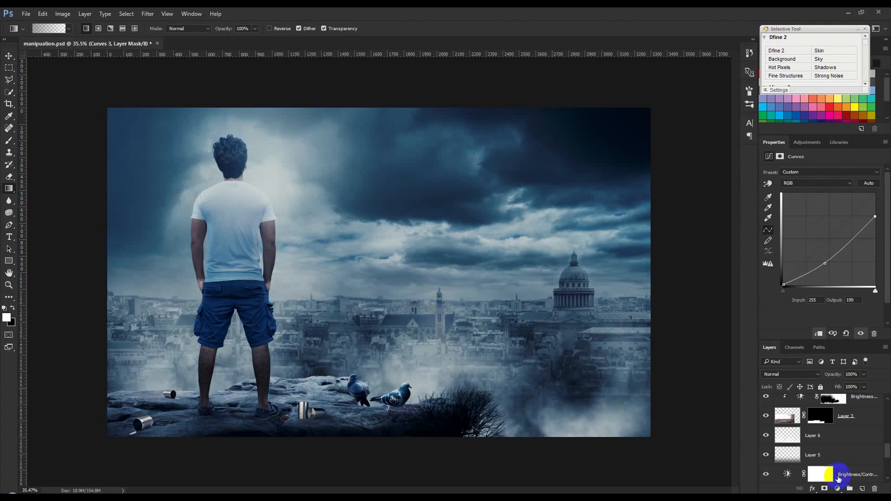
pyautogui.scroll(-5, 826, 431)
pyautogui.click(846, 446)
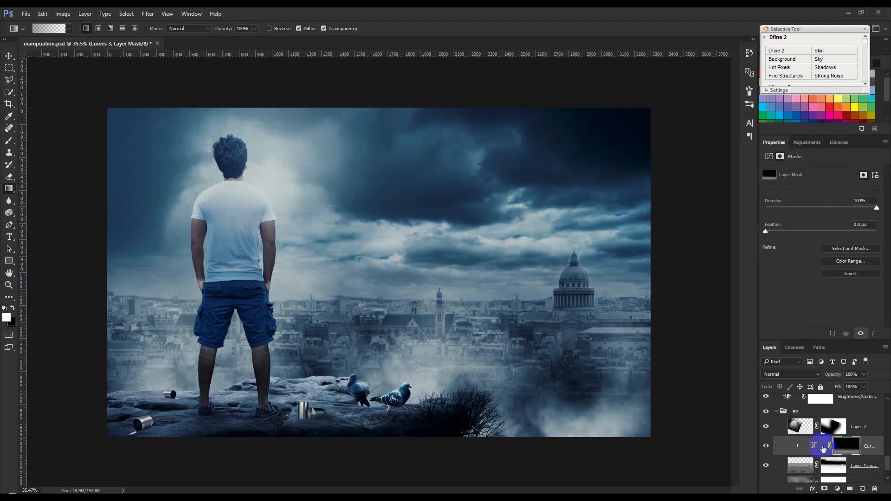
pyautogui.moveTo(448, 322); pyautogui.dragTo(445, 260)
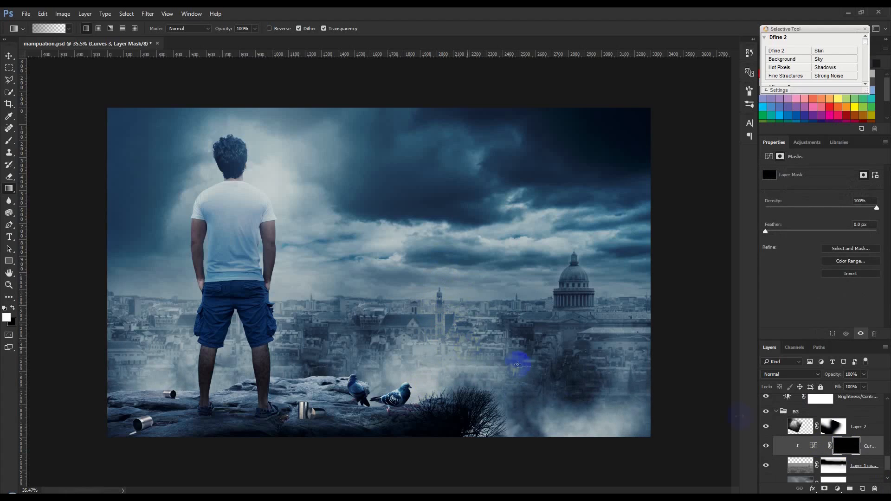
# Fill the Curves mask with a linear foreground-to-background gradient from white at the image's bottom to black at the city rooftops.
pyautogui.click(69, 29)
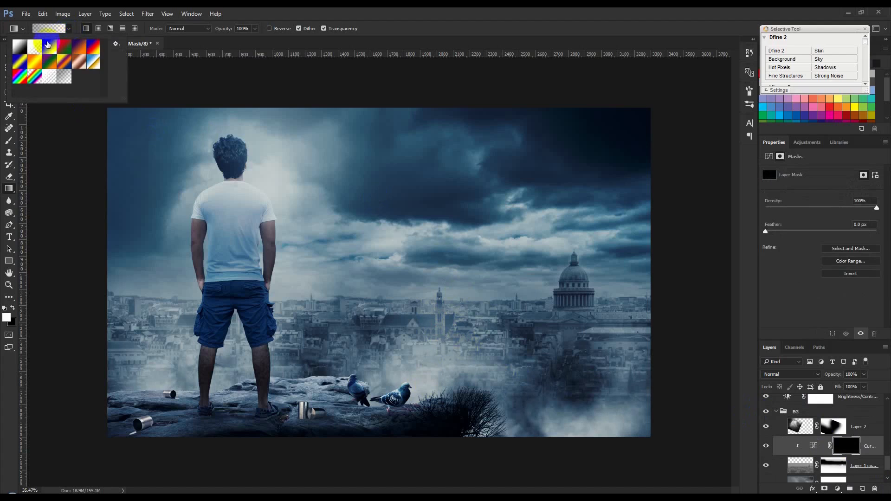
pyautogui.click(20, 47)
pyautogui.moveTo(421, 280); pyautogui.dragTo(440, 365)
pyautogui.moveTo(431, 405); pyautogui.dragTo(424, 331)
pyautogui.moveTo(422, 402); pyautogui.dragTo(418, 329)
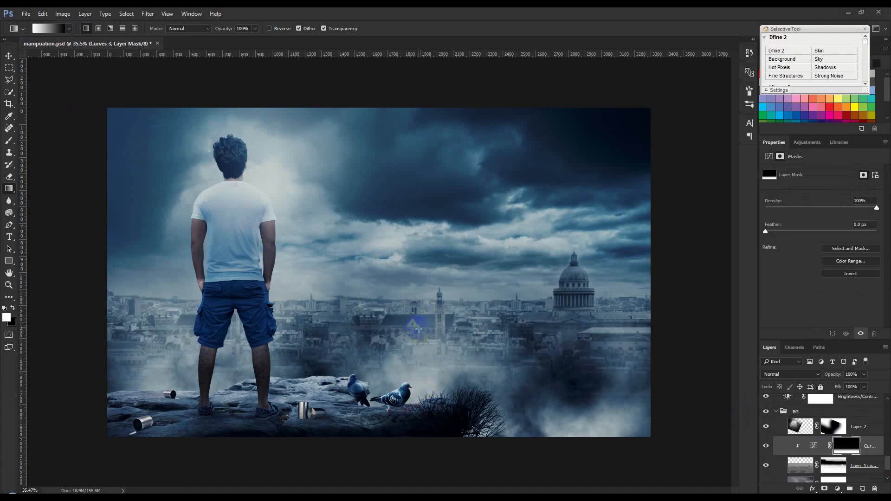
# Compare the city with and without the Curves adjustment, and lower the adjustment's opacity to 65%.
pyautogui.click(765, 447)
pyautogui.click(765, 447)
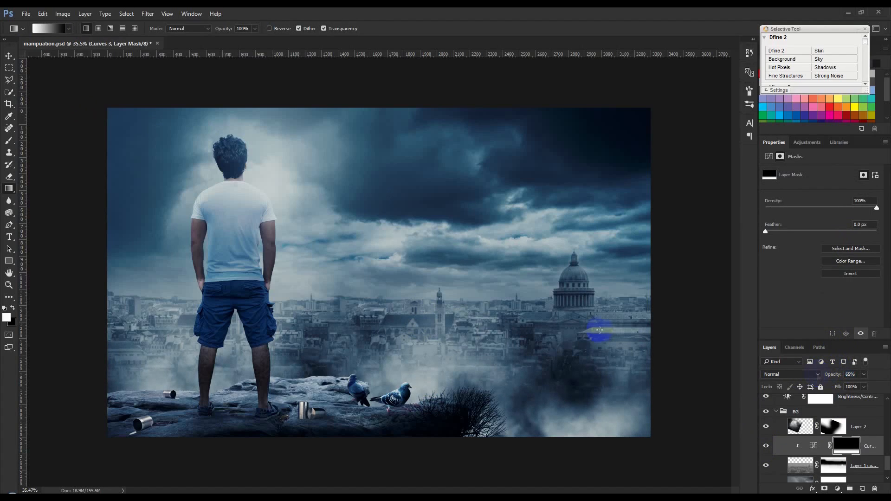
pyautogui.click(8, 56)
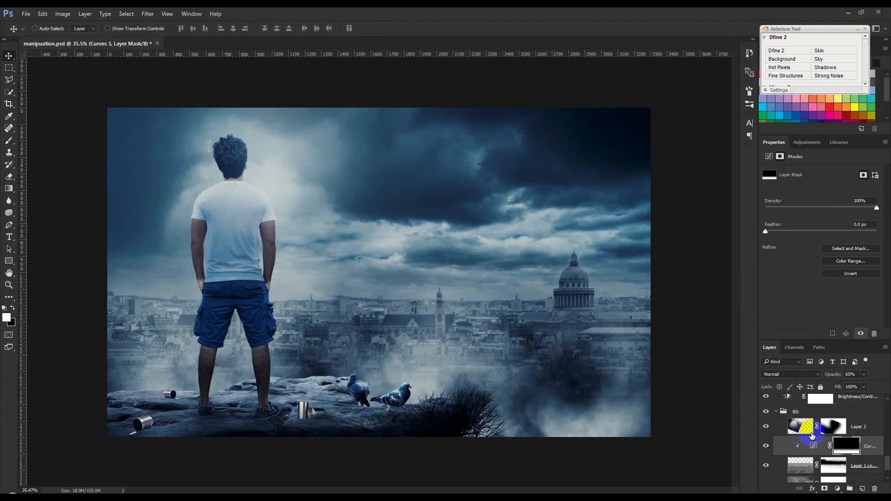
# Set the foreground color to a vivid orange, #ee6f07, with the city layer selected.
pyautogui.scroll(-1, 815, 460)
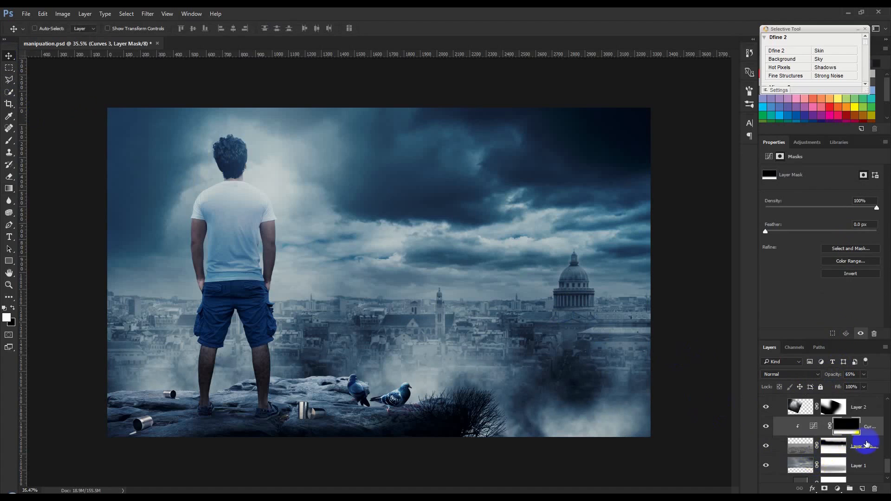
pyautogui.click(869, 446)
pyautogui.scroll(2, 409, 349)
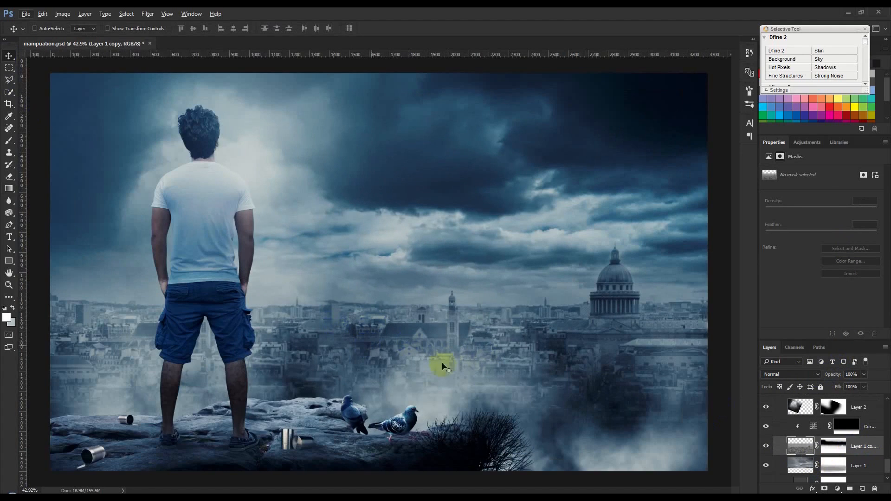
pyautogui.click(6, 318)
pyautogui.click(626, 451)
pyautogui.moveTo(629, 453); pyautogui.dragTo(627, 459)
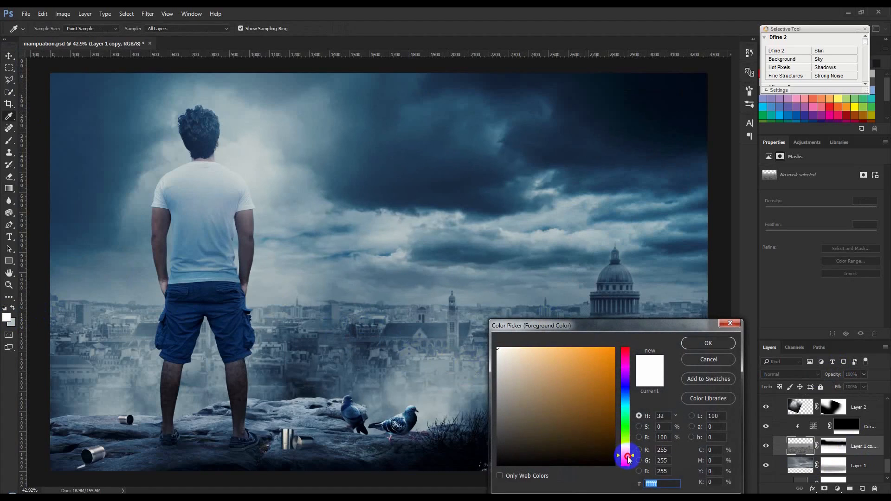
pyautogui.moveTo(599, 364); pyautogui.dragTo(612, 355)
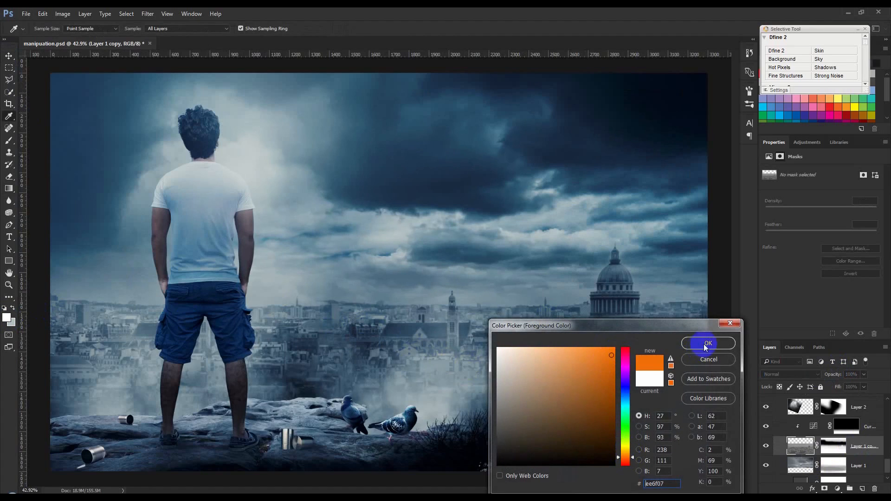
pyautogui.click(709, 343)
# Choose the Brush tool and add a new empty layer directly above the city's Curves adjustment.
pyautogui.click(9, 140)
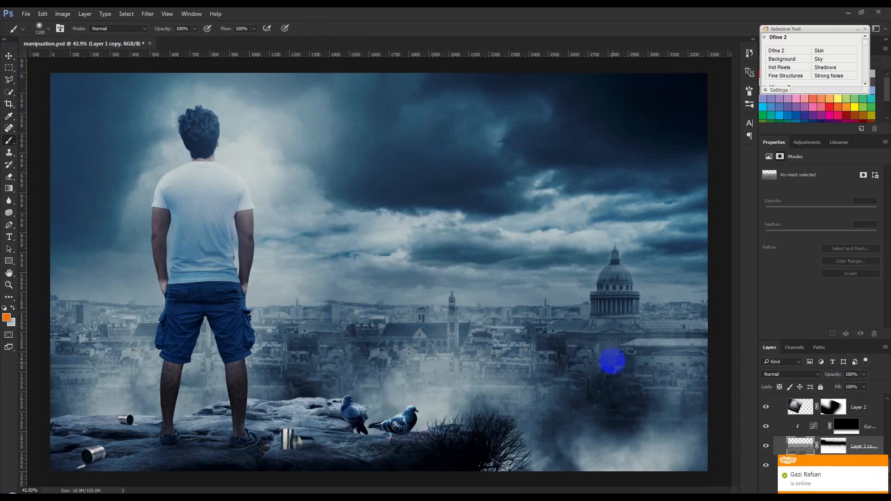
pyautogui.press('[')
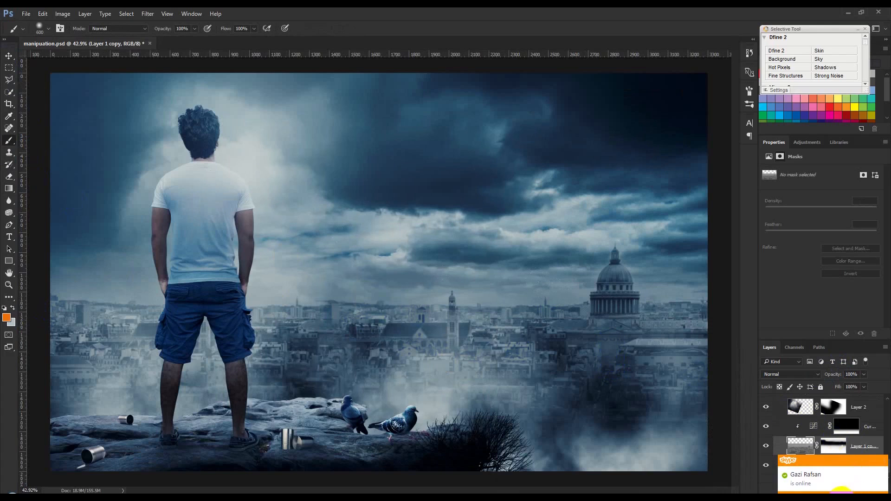
pyautogui.click(867, 427)
pyautogui.press('d')
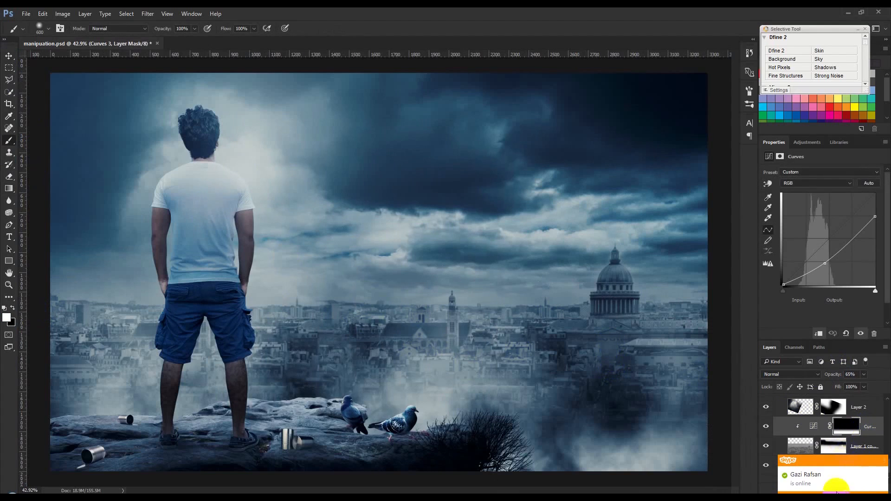
pyautogui.click(862, 489)
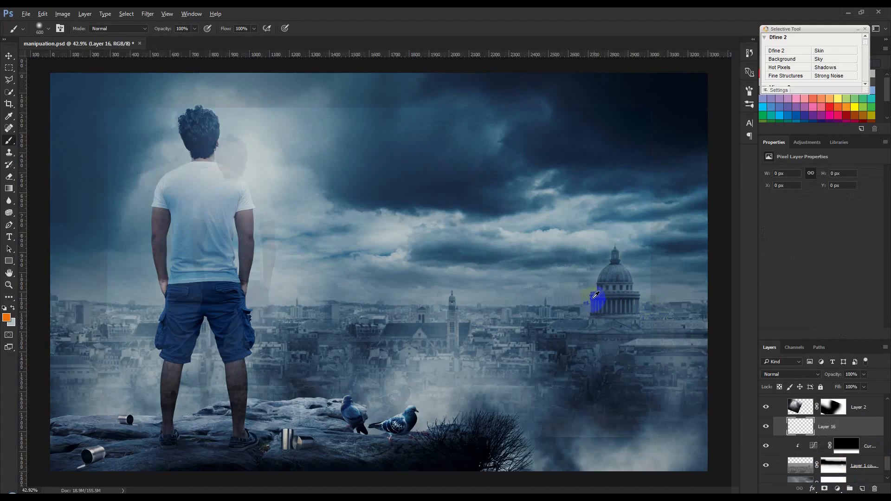
# Paint scattered soft orange spots over the dome, towers and rooftops across the city with a 300 px brush.
pyautogui.scroll(-1, 596, 295)
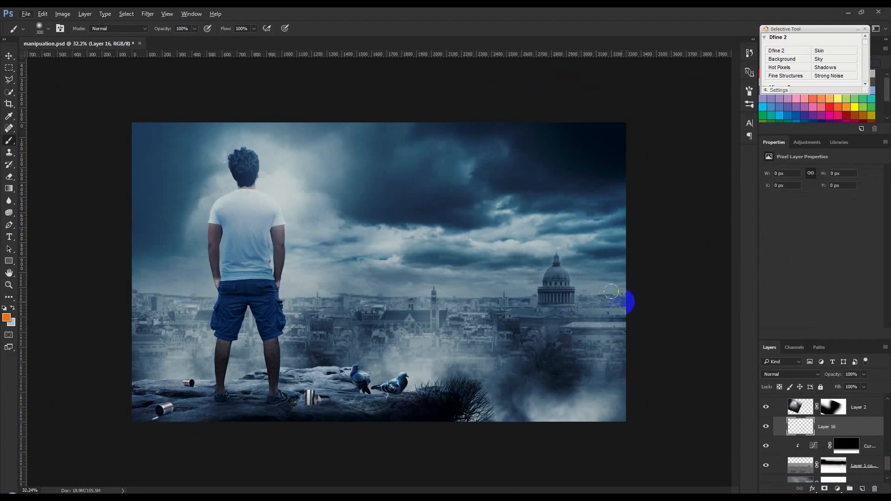
pyautogui.moveTo(552, 286)
pyautogui.mouseDown()
pyautogui.moveTo(616, 292)
pyautogui.moveTo(556, 303)
pyautogui.mouseUp()
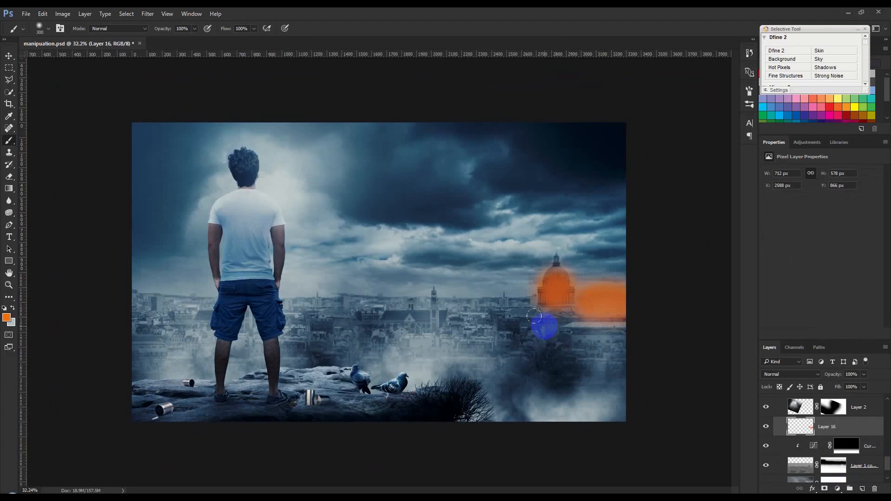
pyautogui.moveTo(606, 332)
pyautogui.mouseDown()
pyautogui.moveTo(460, 313)
pyautogui.moveTo(472, 320)
pyautogui.moveTo(464, 321)
pyautogui.moveTo(425, 291)
pyautogui.mouseUp()
pyautogui.moveTo(338, 292); pyautogui.dragTo(314, 297)
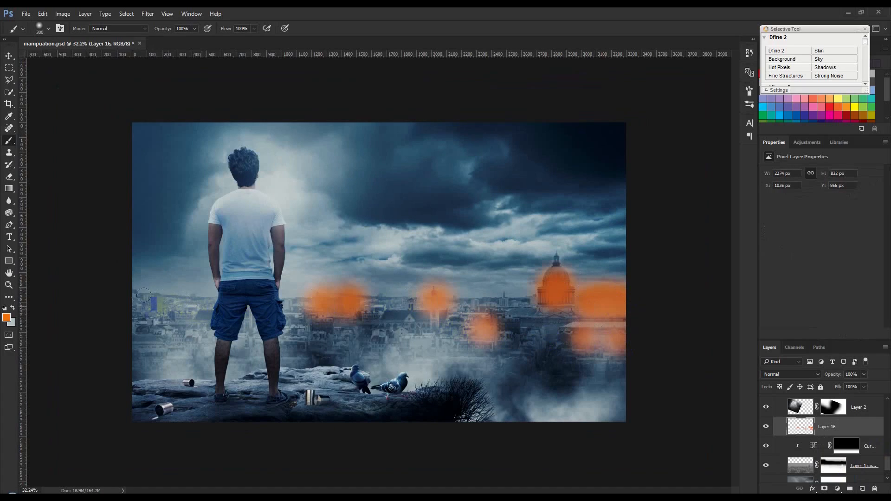
pyautogui.moveTo(133, 302); pyautogui.dragTo(140, 305)
pyautogui.click(174, 303)
pyautogui.click(203, 304)
pyautogui.click(153, 317)
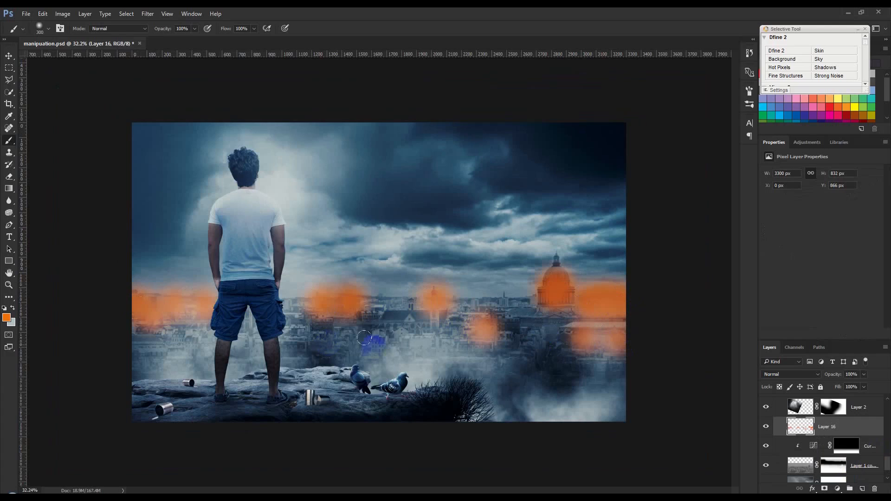
pyautogui.click(216, 338)
pyautogui.click(167, 334)
pyautogui.click(292, 341)
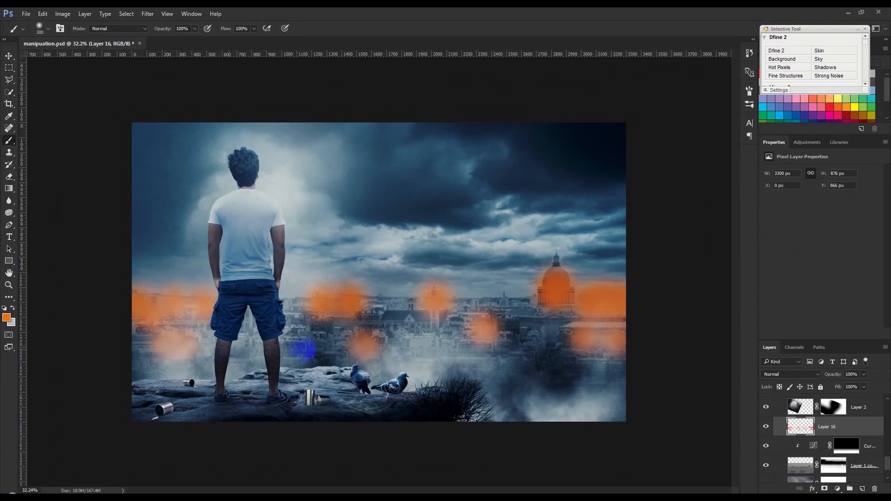
pyautogui.click(445, 345)
pyautogui.click(399, 320)
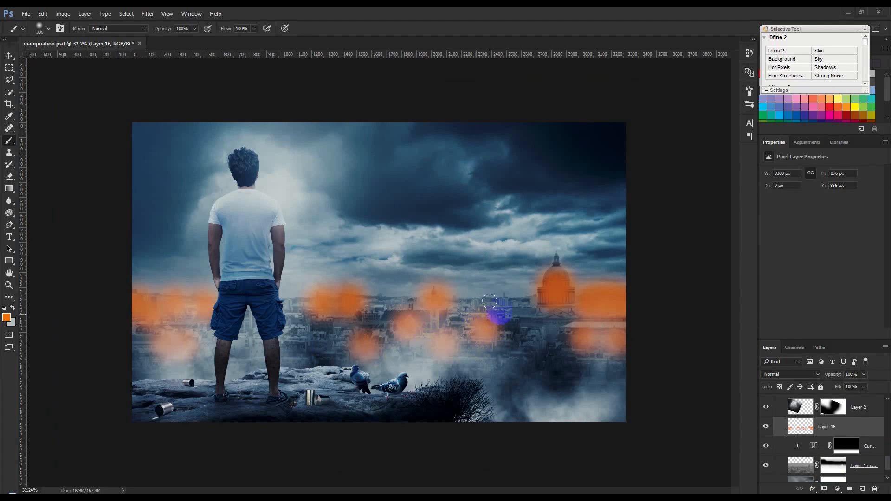
pyautogui.click(515, 307)
pyautogui.click(512, 340)
pyautogui.click(505, 365)
pyautogui.click(586, 375)
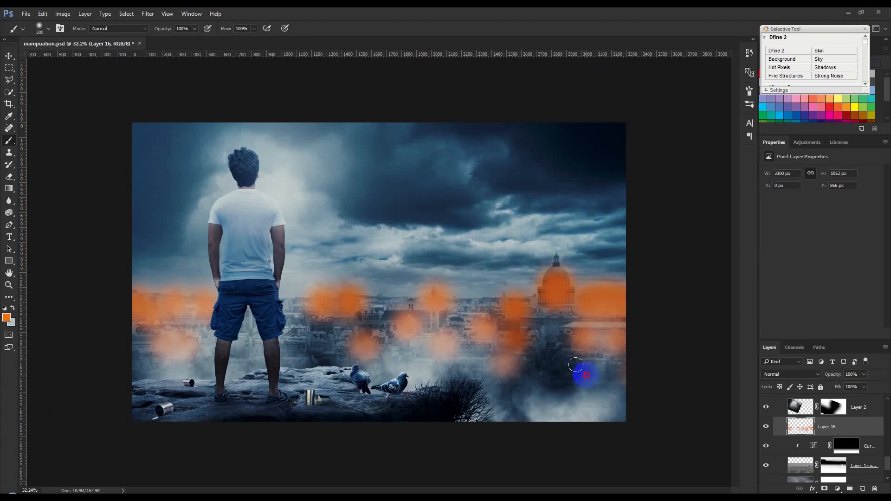
pyautogui.click(304, 352)
pyautogui.click(133, 356)
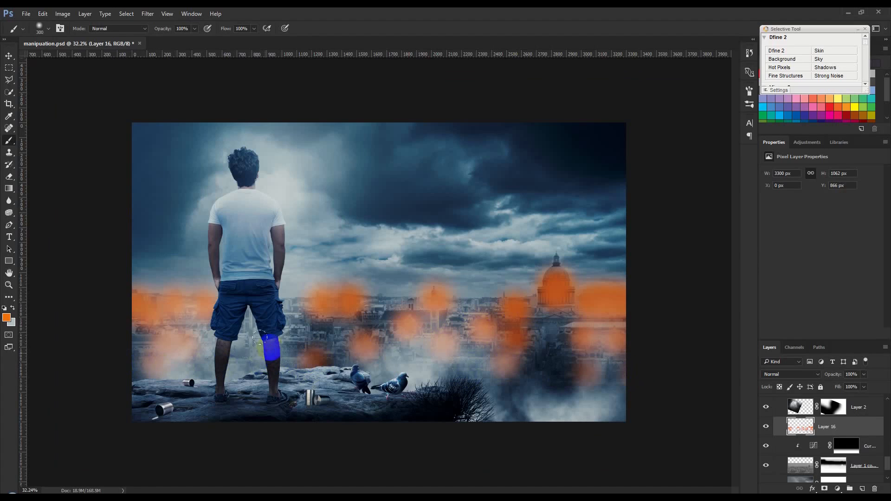
pyautogui.click(269, 345)
pyautogui.click(234, 344)
pyautogui.click(292, 317)
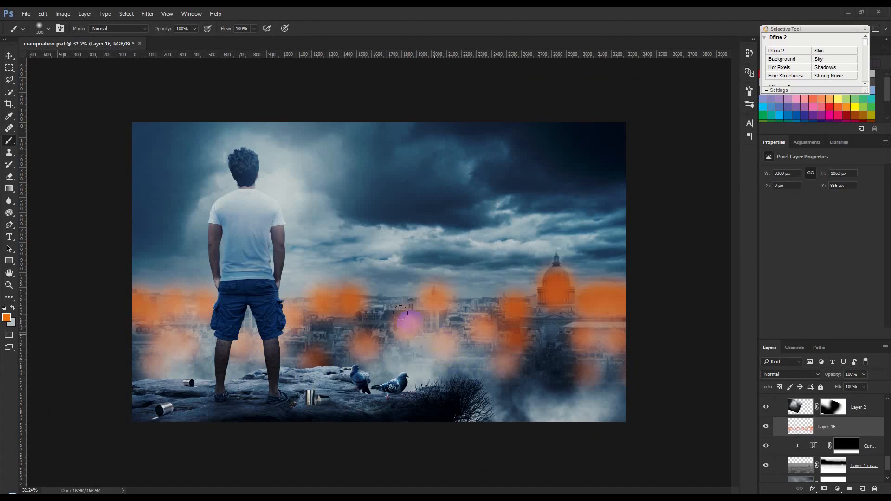
pyautogui.click(428, 341)
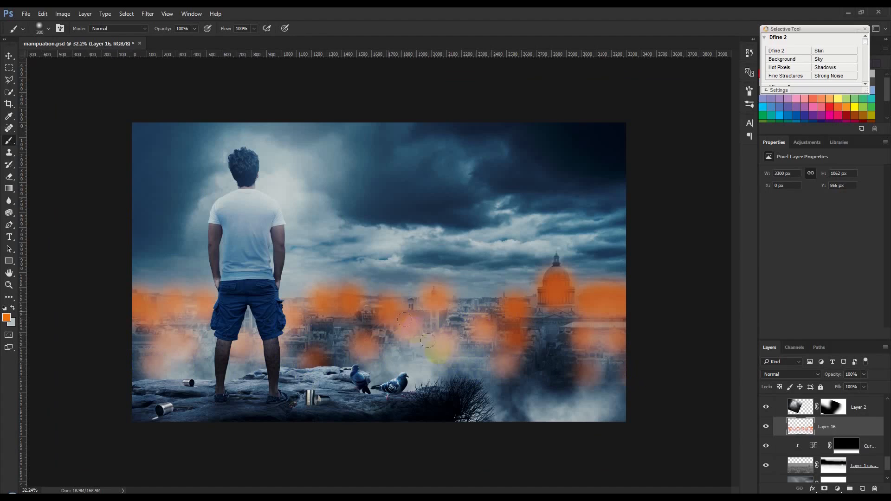
# Set the orange spots layer to the Color blend mode and soften it with a 159 px Gaussian Blur.
pyautogui.click(805, 374)
pyautogui.click(771, 361)
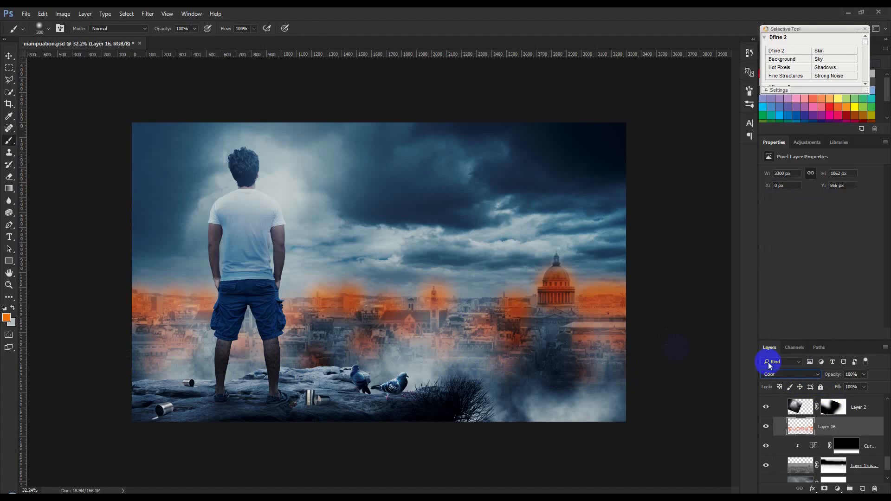
pyautogui.click(152, 17)
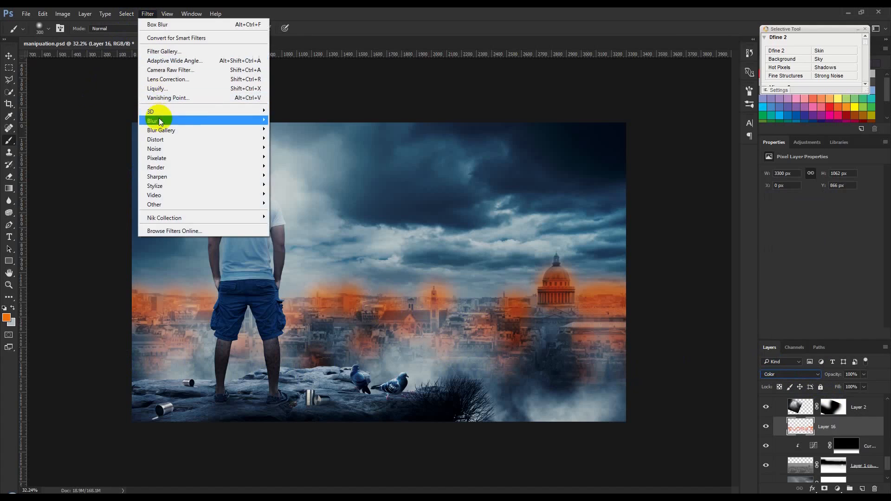
pyautogui.moveTo(155, 115)
pyautogui.click(273, 167)
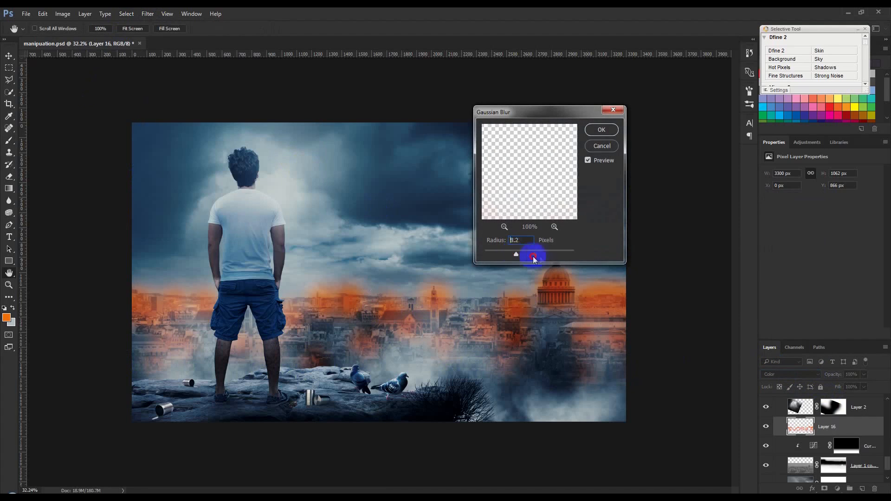
pyautogui.moveTo(539, 258); pyautogui.dragTo(560, 258)
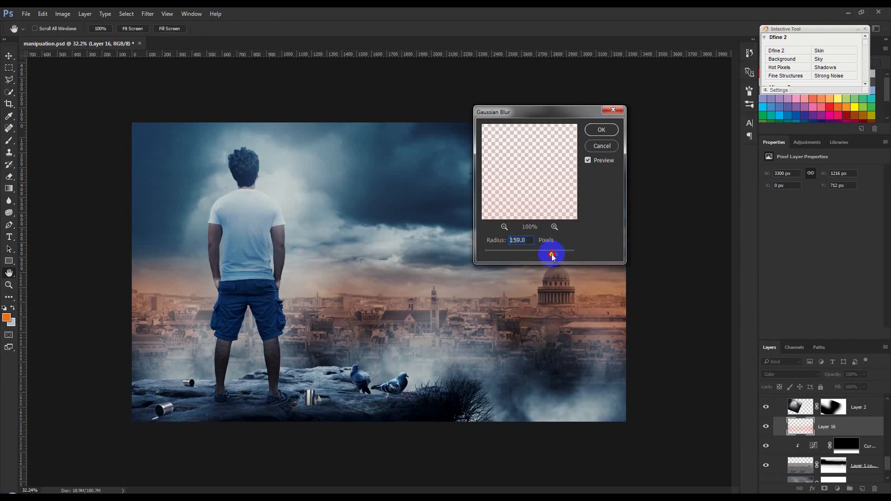
pyautogui.click(601, 130)
# Enlarge the blurred orange layer to about 123% width and 150% height and reposition it over the city.
pyautogui.click(8, 55)
pyautogui.moveTo(334, 219); pyautogui.dragTo(335, 238)
pyautogui.hotkey('ctrl', 't')
pyautogui.moveTo(396, 198); pyautogui.dragTo(408, 179)
pyautogui.moveTo(627, 335); pyautogui.dragTo(696, 340)
pyautogui.moveTo(591, 319); pyautogui.dragTo(561, 337)
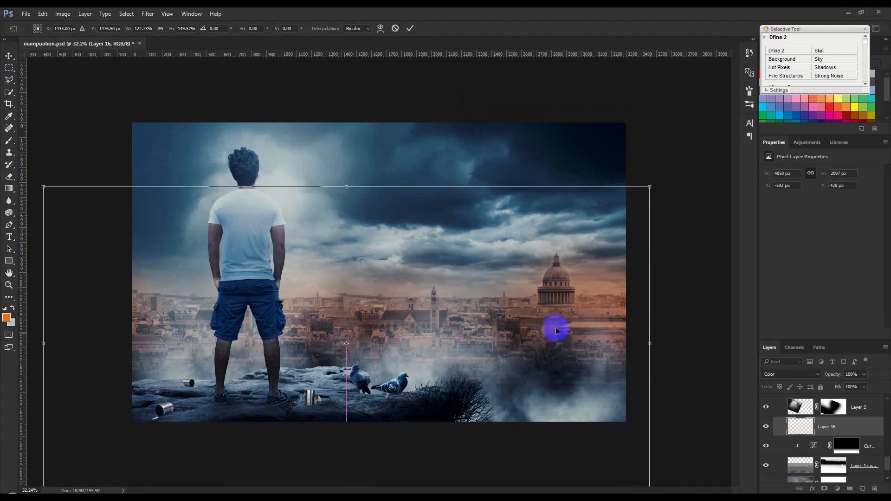
pyautogui.press('Return')
pyautogui.moveTo(468, 318); pyautogui.dragTo(471, 319)
pyautogui.scroll(1, 415, 318)
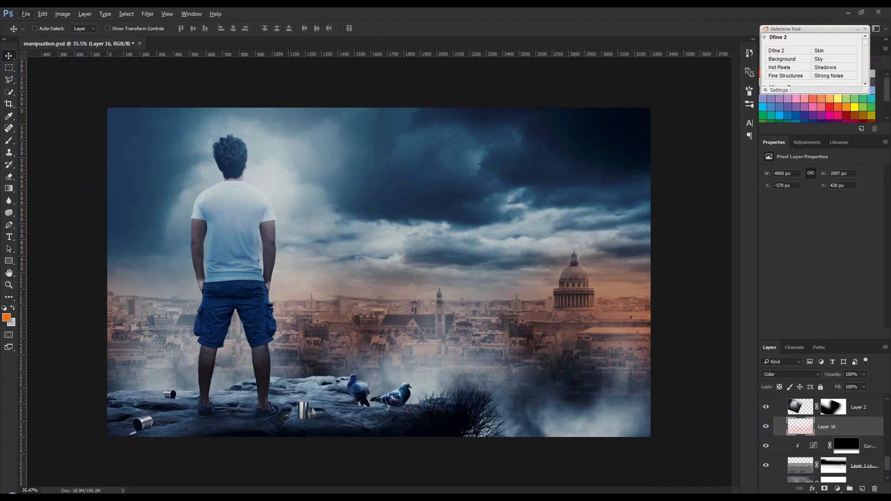
# Add a new layer above the orange glow layer and set the foreground color to a darker burnt orange, about #bb5a20.
pyautogui.click(861, 489)
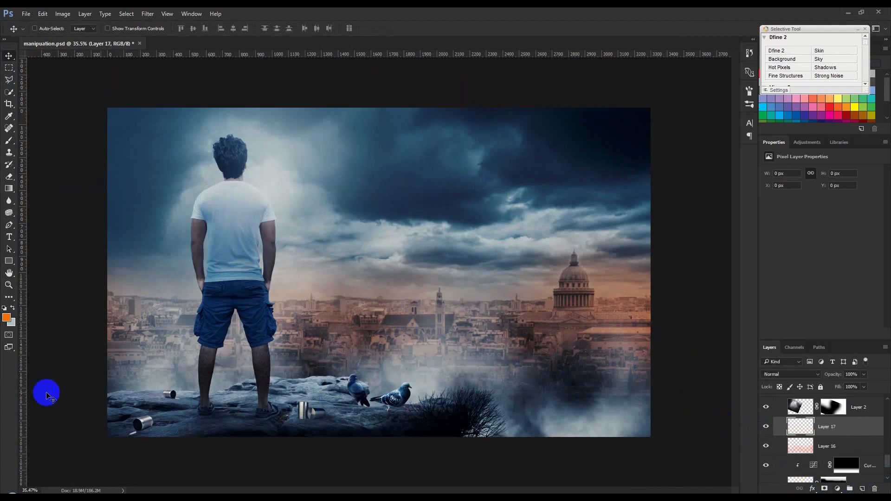
pyautogui.click(10, 321)
pyautogui.moveTo(597, 389)
pyautogui.mouseDown()
pyautogui.moveTo(606, 374)
pyautogui.moveTo(595, 379)
pyautogui.mouseUp()
pyautogui.moveTo(624, 459); pyautogui.dragTo(627, 461)
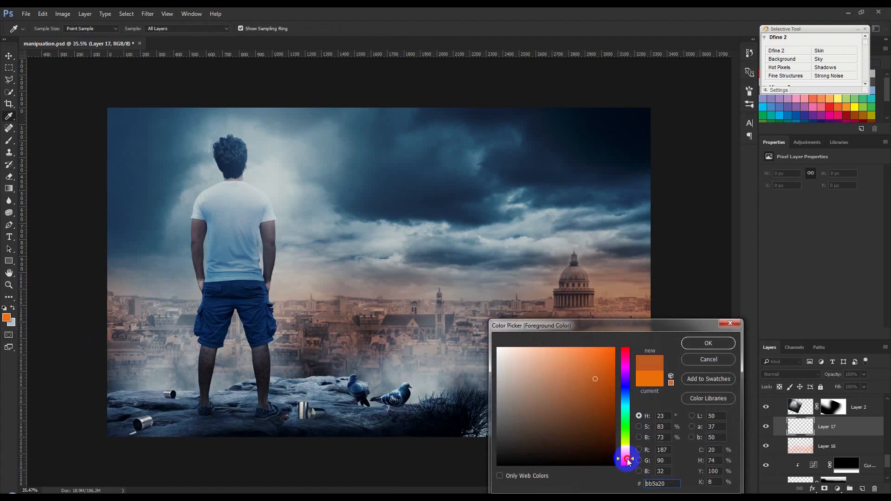
pyautogui.click(727, 344)
# Paint a horizontal burnt-orange band across the city with a 300 px brush and reapply the last Gaussian Blur to it.
pyautogui.press('v')
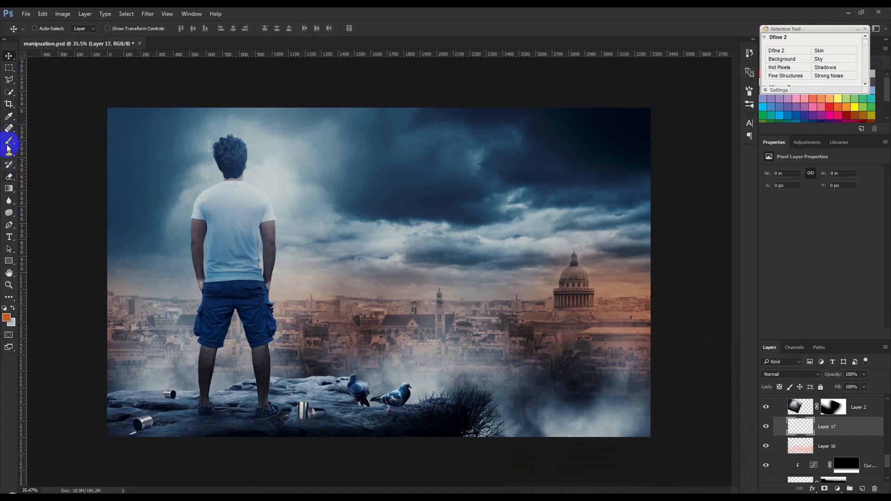
pyautogui.click(9, 141)
pyautogui.moveTo(122, 327); pyautogui.dragTo(659, 329)
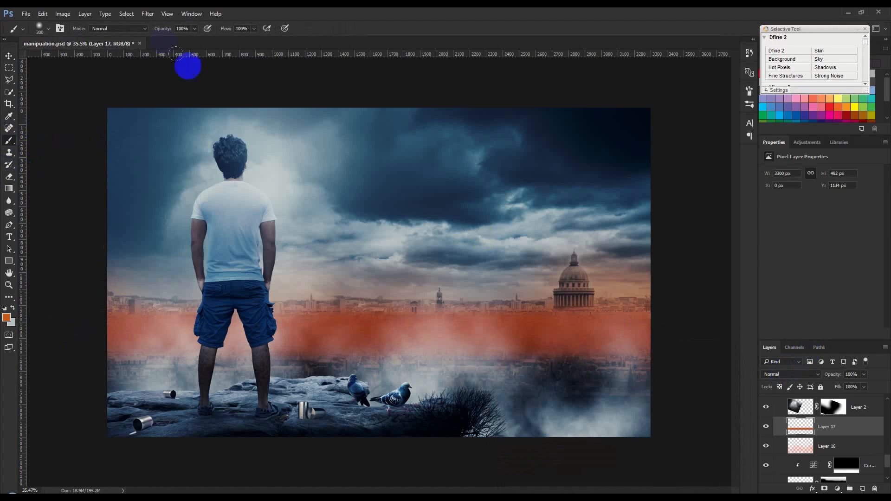
pyautogui.click(148, 13)
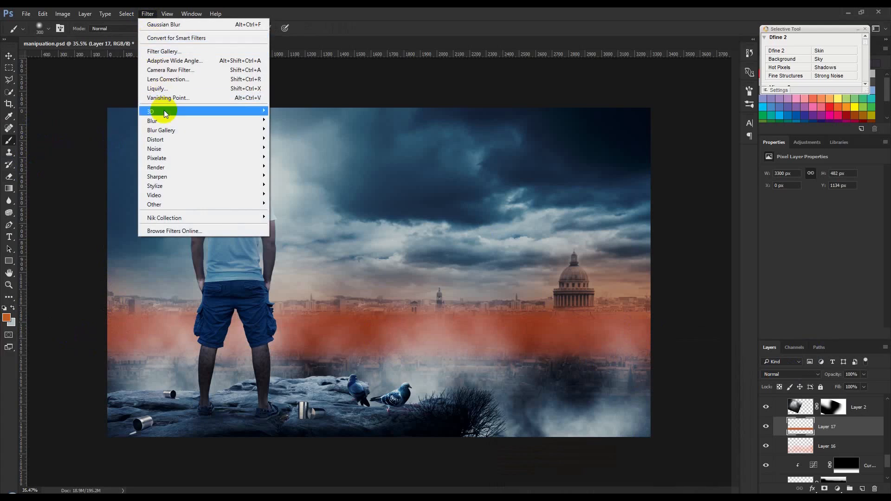
pyautogui.click(155, 24)
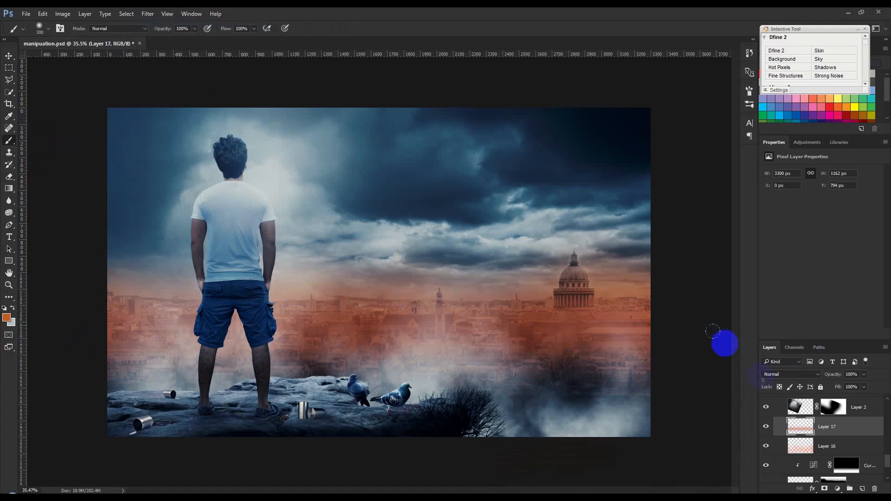
# Compare the Overlay, Soft Light and Color blend modes on the blurred band layer and settle on Soft Light.
pyautogui.click(779, 374)
pyautogui.click(774, 277)
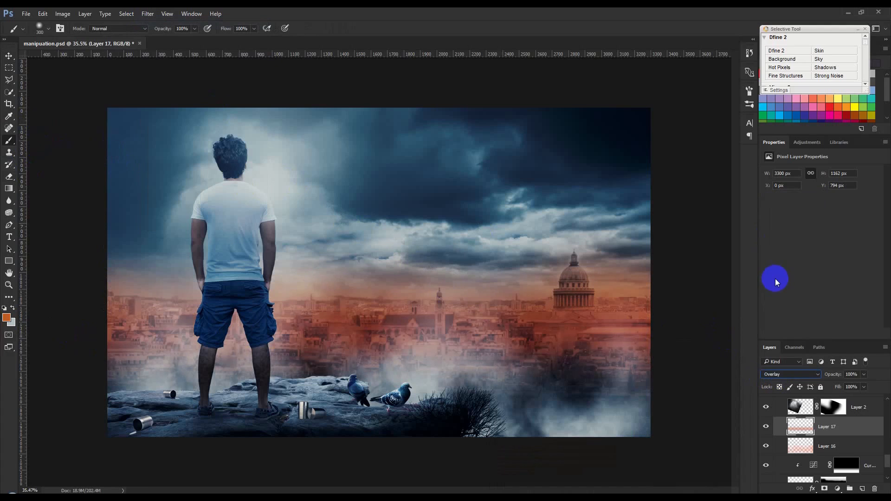
pyautogui.click(788, 377)
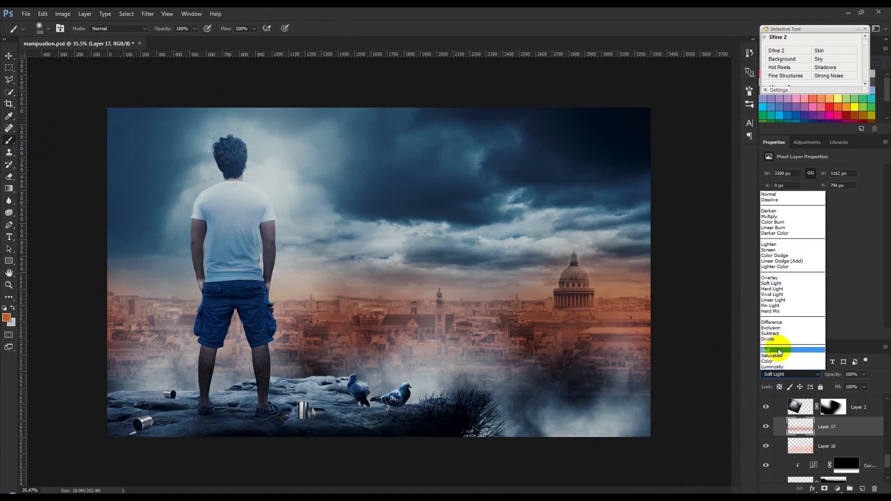
pyautogui.click(774, 363)
pyautogui.click(779, 371)
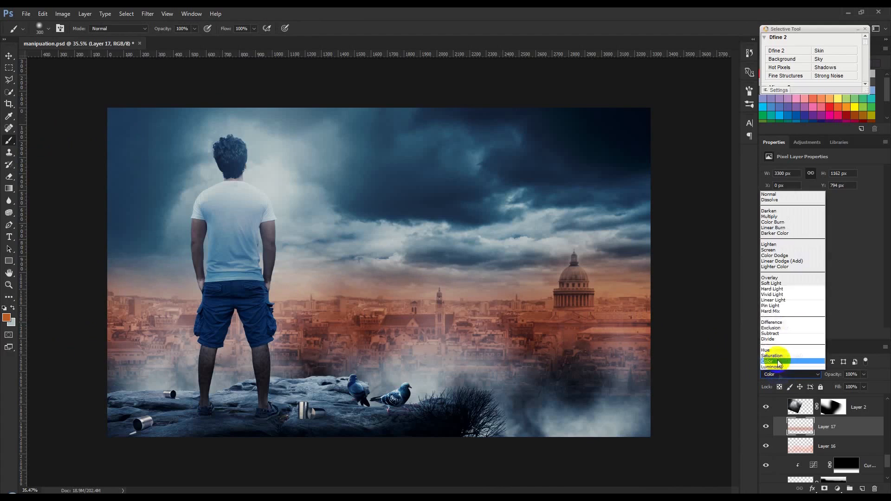
pyautogui.click(774, 284)
# Stretch the Soft Light orange band layer to about 200% height, reposition it over the city, and set its opacity to 67%.
pyautogui.click(9, 56)
pyautogui.hotkey('ctrl', 't')
pyautogui.moveTo(381, 427); pyautogui.dragTo(370, 487)
pyautogui.moveTo(380, 394)
pyautogui.mouseDown()
pyautogui.moveTo(377, 372)
pyautogui.moveTo(370, 381)
pyautogui.mouseUp()
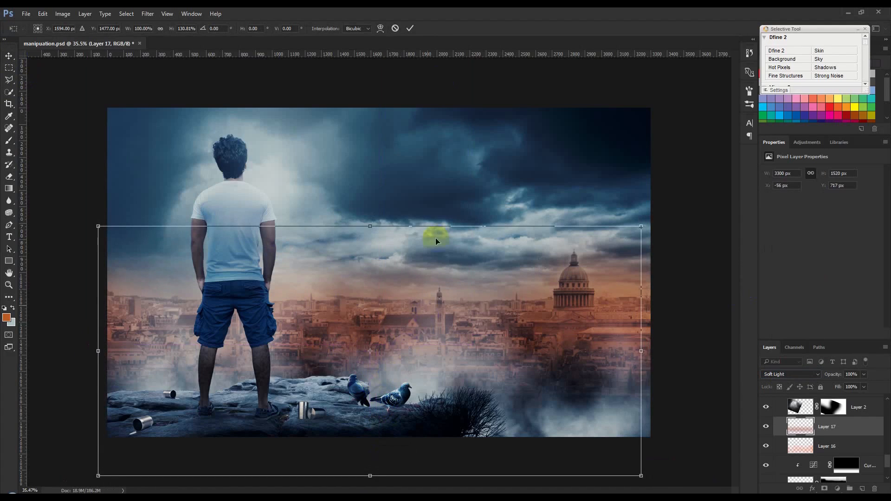
pyautogui.moveTo(371, 226); pyautogui.dragTo(395, 121)
pyautogui.scroll(-2, 424, 254)
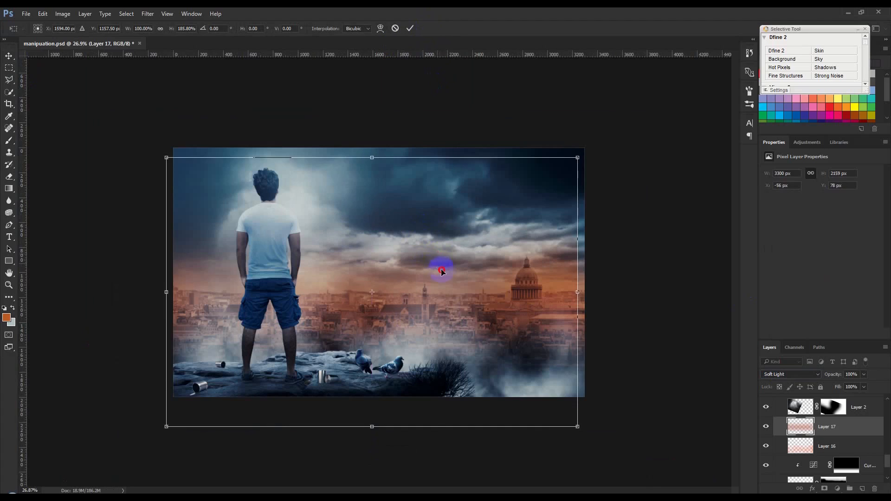
pyautogui.moveTo(441, 271); pyautogui.dragTo(448, 275)
pyautogui.moveTo(387, 437); pyautogui.dragTo(376, 459)
pyautogui.moveTo(426, 305); pyautogui.dragTo(424, 325)
pyautogui.click(411, 29)
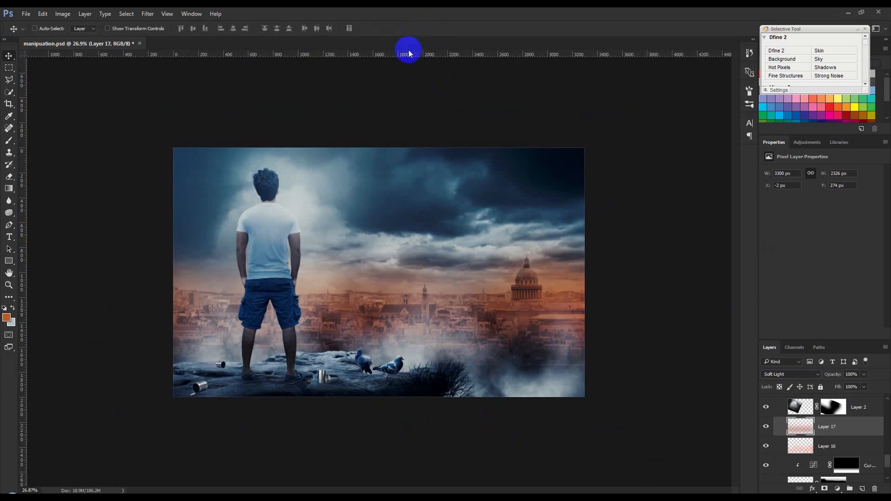
pyautogui.scroll(4, 410, 304)
pyautogui.moveTo(834, 379); pyautogui.dragTo(818, 378)
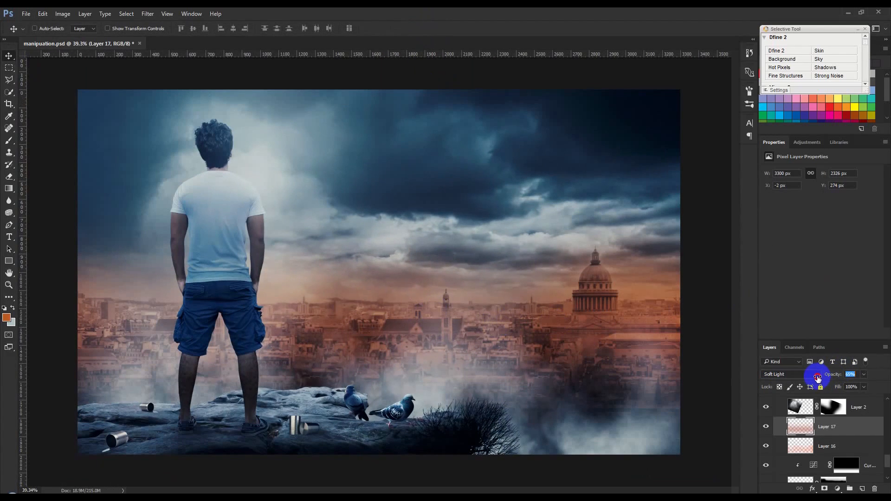
# Reposition the Color-mode orange glow layer over the city and set its opacity to 79%.
pyautogui.click(774, 447)
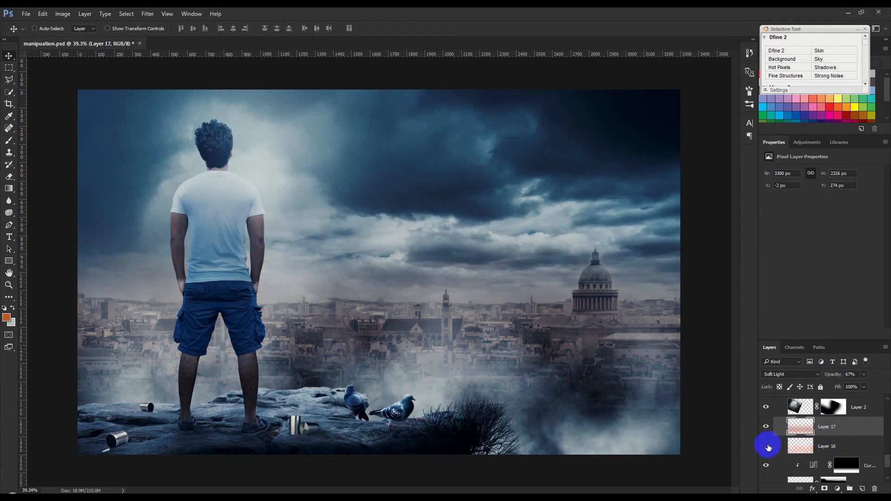
pyautogui.hotkey('ctrl', 't')
pyautogui.scroll(-3, 683, 366)
pyautogui.moveTo(632, 338); pyautogui.dragTo(618, 351)
pyautogui.click(410, 29)
pyautogui.scroll(1, 497, 298)
pyautogui.moveTo(833, 375); pyautogui.dragTo(830, 377)
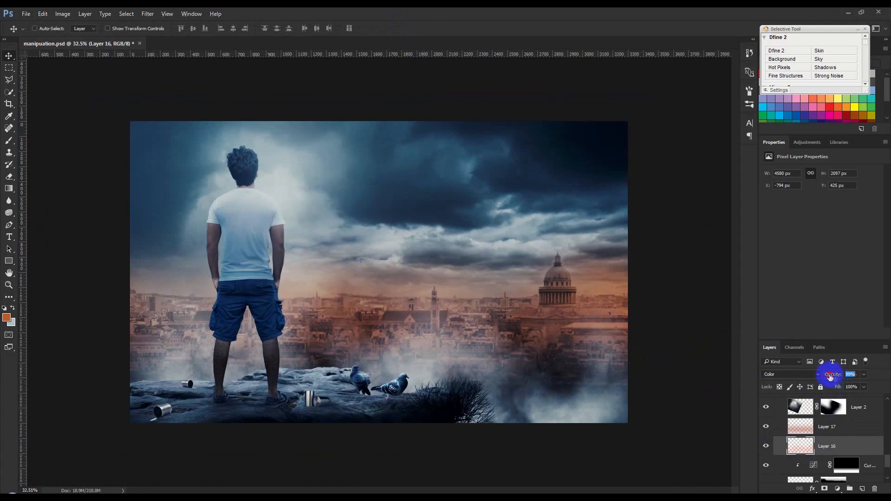
pyautogui.scroll(10, 806, 443)
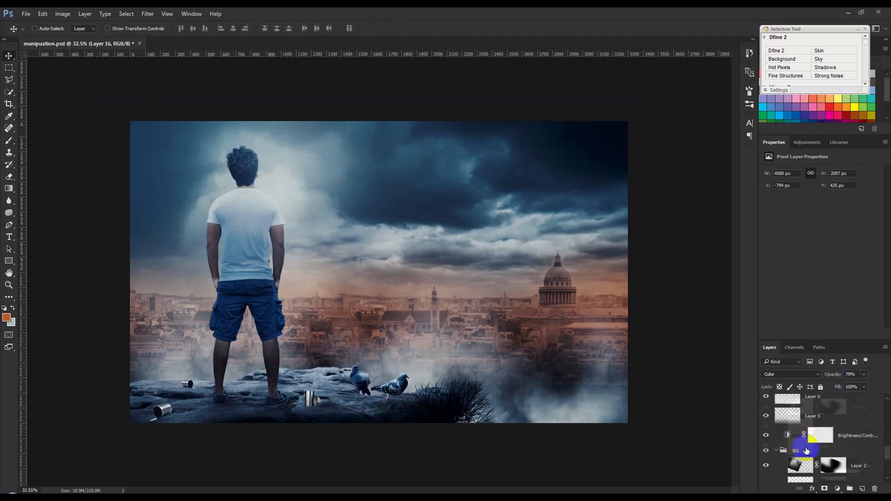
pyautogui.scroll(2, 806, 443)
pyautogui.click(853, 403)
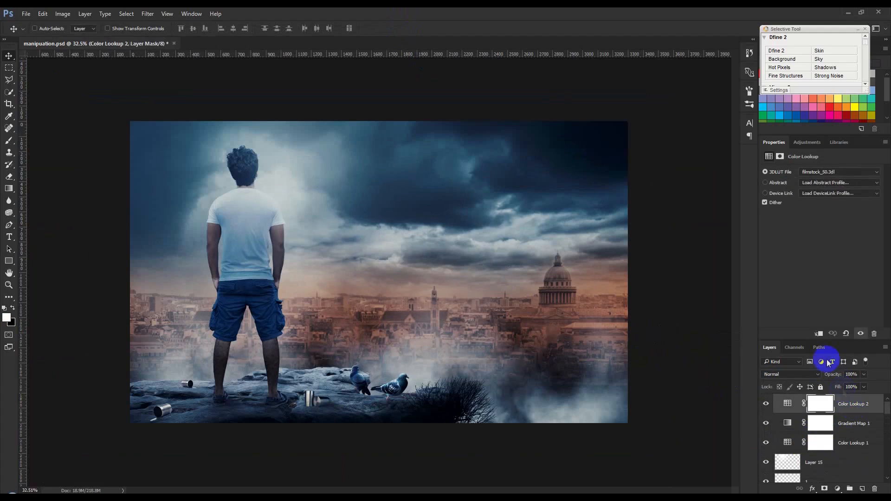
pyautogui.moveTo(829, 339); pyautogui.dragTo(831, 267)
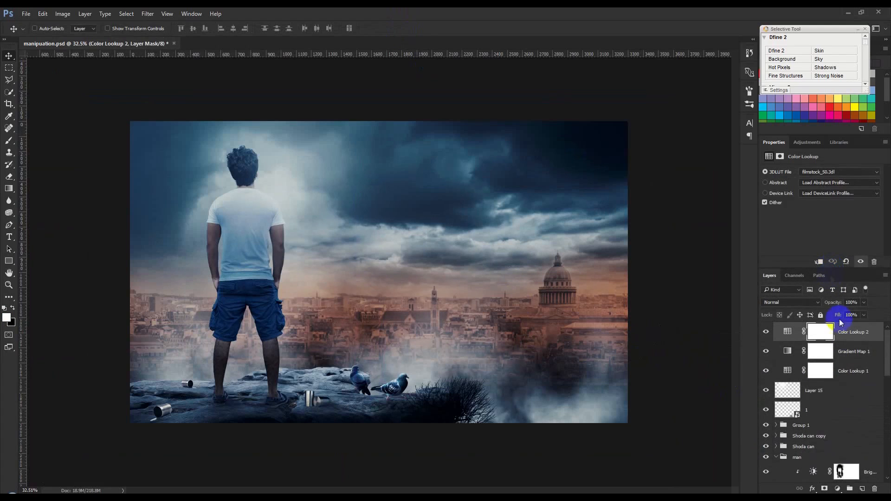
pyautogui.click(862, 489)
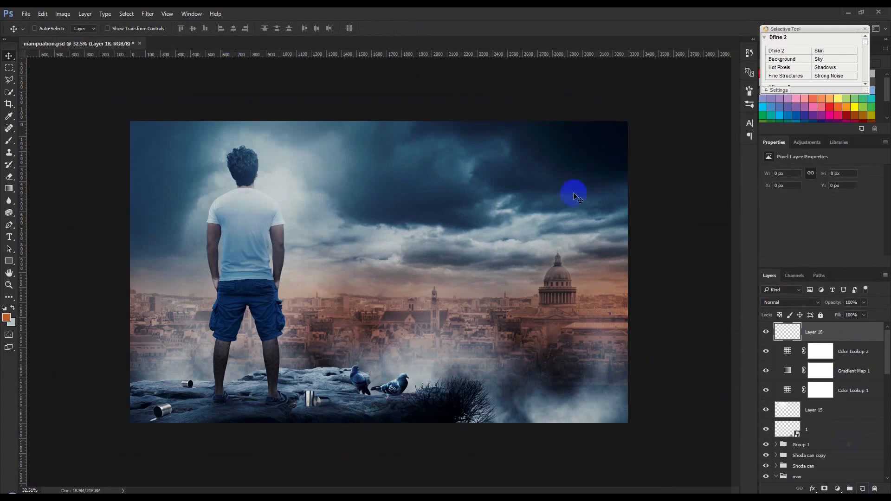
pyautogui.click(63, 13)
pyautogui.click(89, 152)
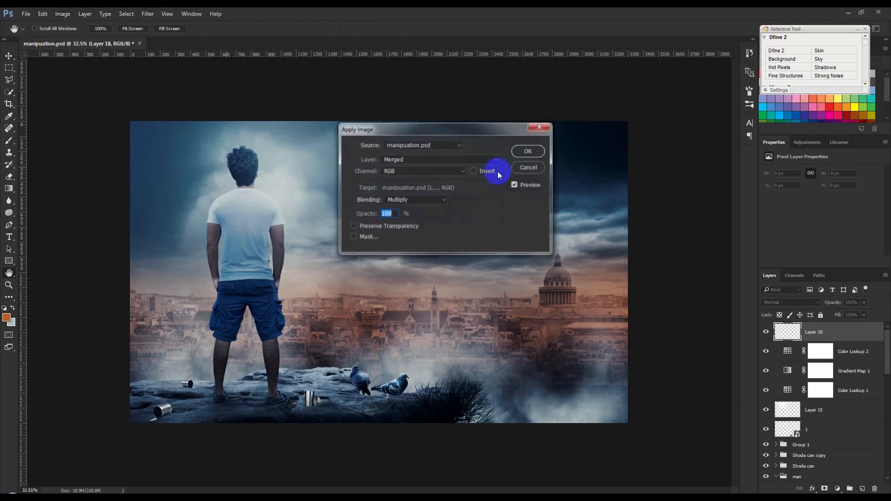
pyautogui.click(528, 151)
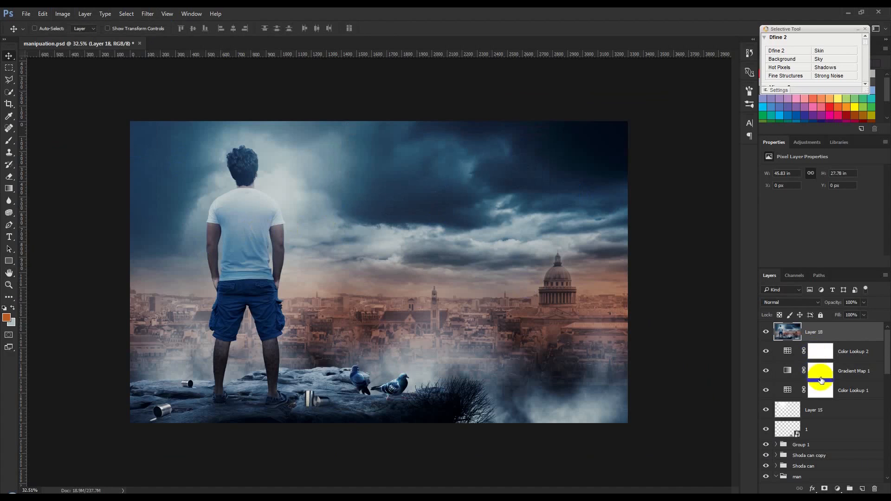
pyautogui.click(874, 489)
# Check the effect of Layer 15 by toggling its visibility and set its opacity to 8%.
pyautogui.click(791, 397)
pyautogui.click(766, 391)
pyautogui.click(766, 390)
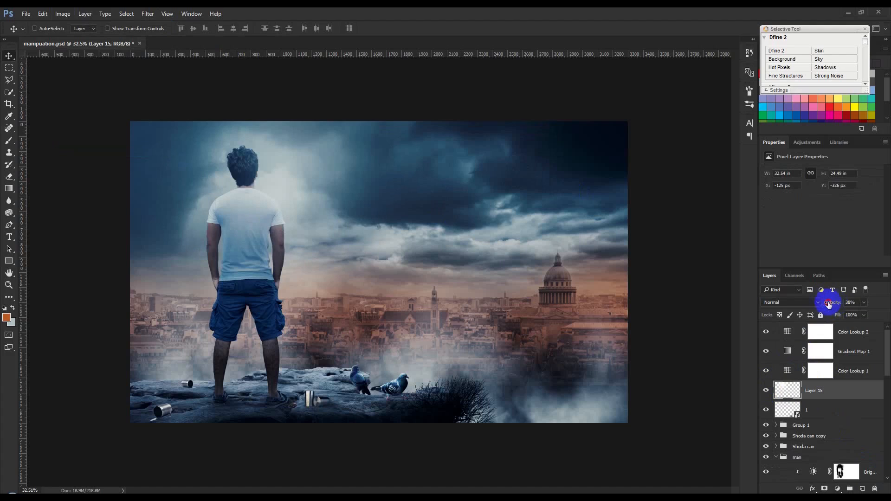
pyautogui.moveTo(829, 303); pyautogui.dragTo(822, 303)
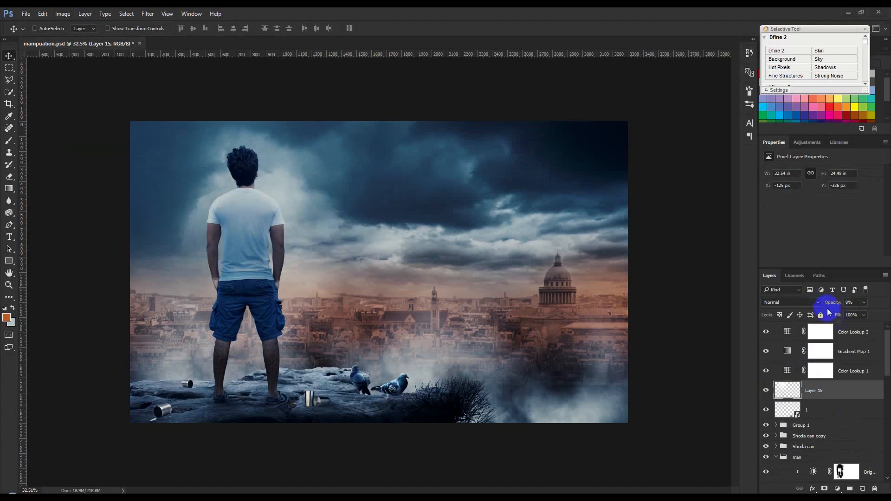
pyautogui.click(851, 334)
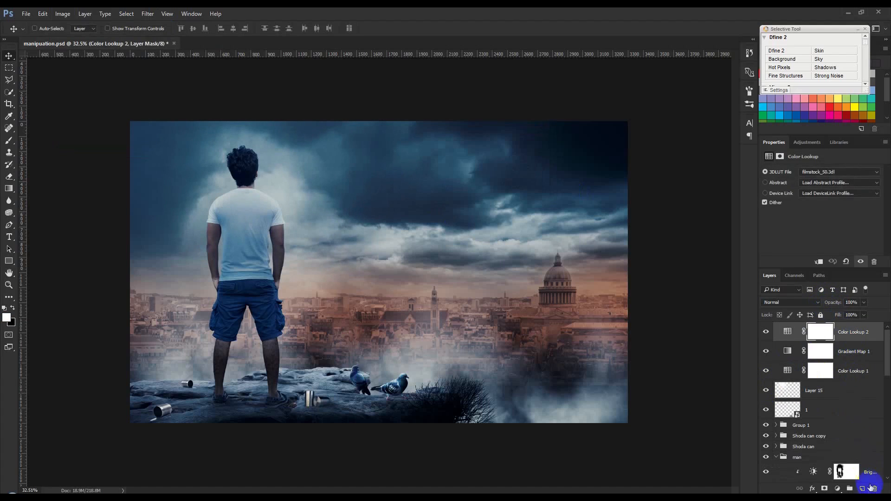
pyautogui.click(862, 489)
pyautogui.click(63, 13)
pyautogui.click(104, 152)
pyautogui.click(524, 152)
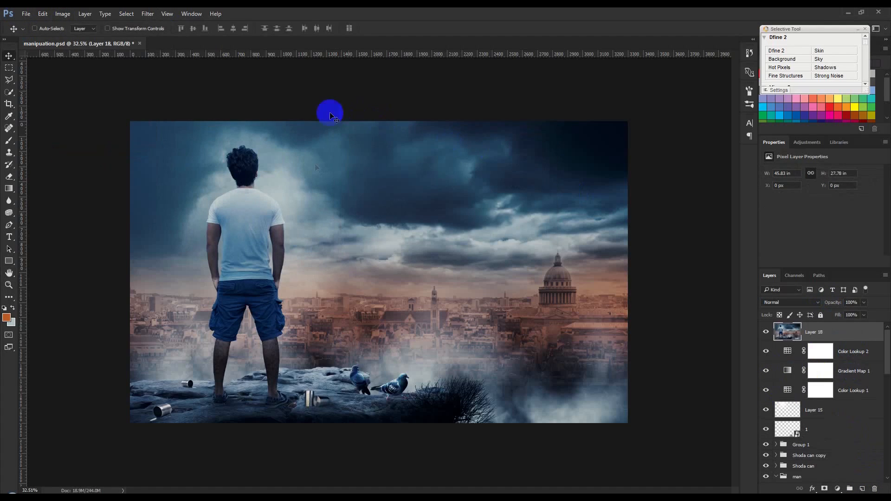
pyautogui.scroll(1, 302, 185)
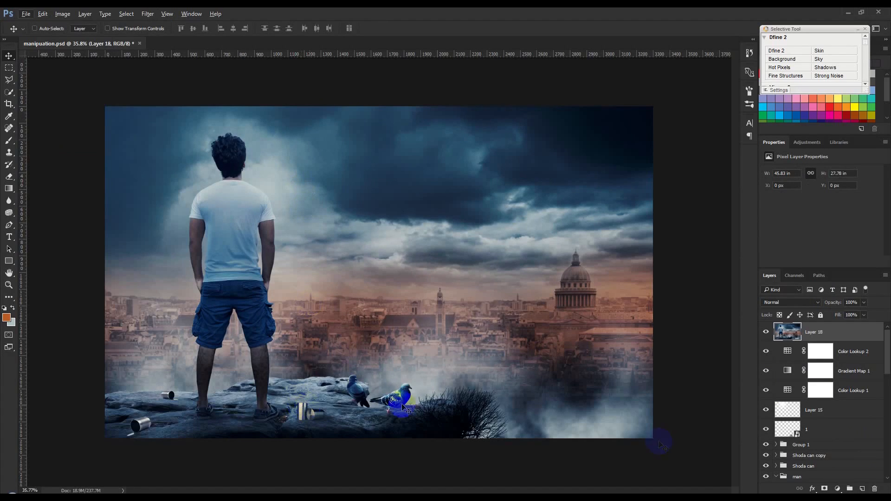
pyautogui.click(875, 488)
# Find the layer group of the two cans beside the man's shoe and select Shoda can 2 inside Group 1.
pyautogui.scroll(7, 408, 420)
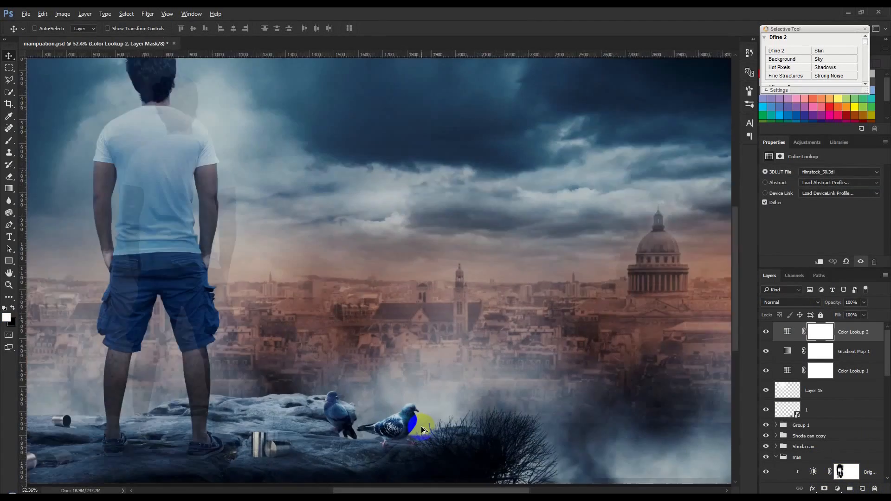
pyautogui.scroll(7, 256, 399)
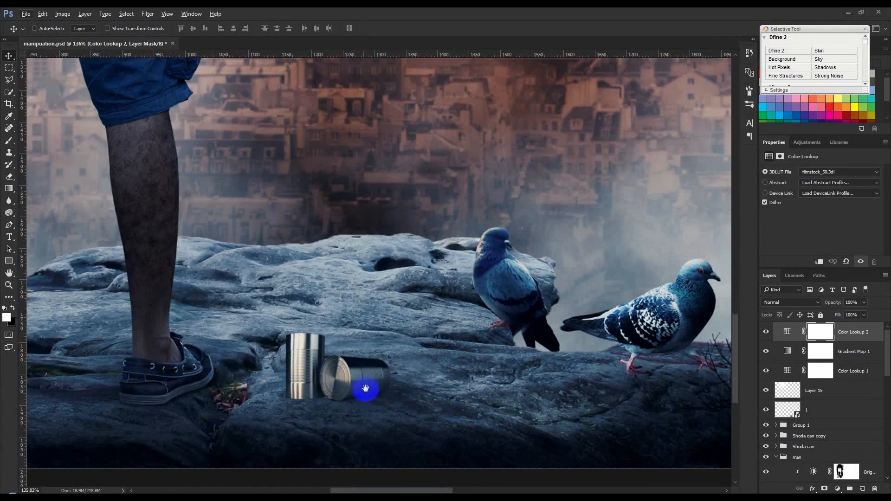
pyautogui.moveTo(365, 389); pyautogui.dragTo(357, 372)
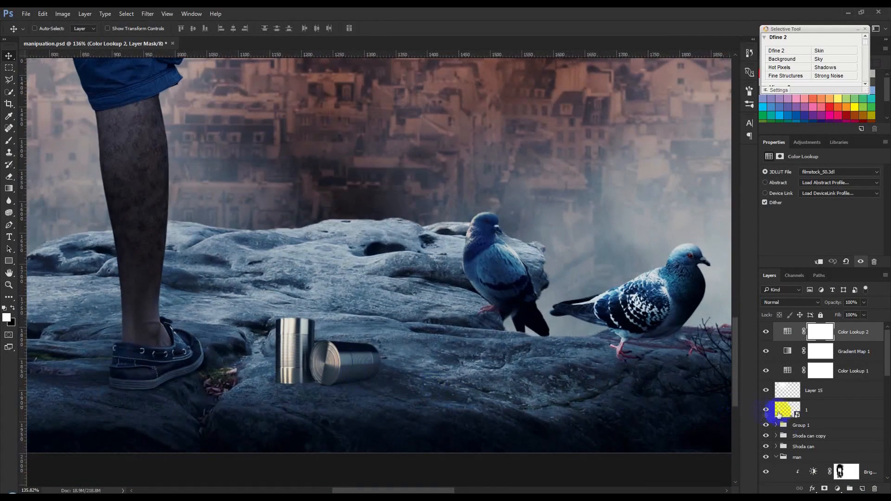
pyautogui.click(767, 436)
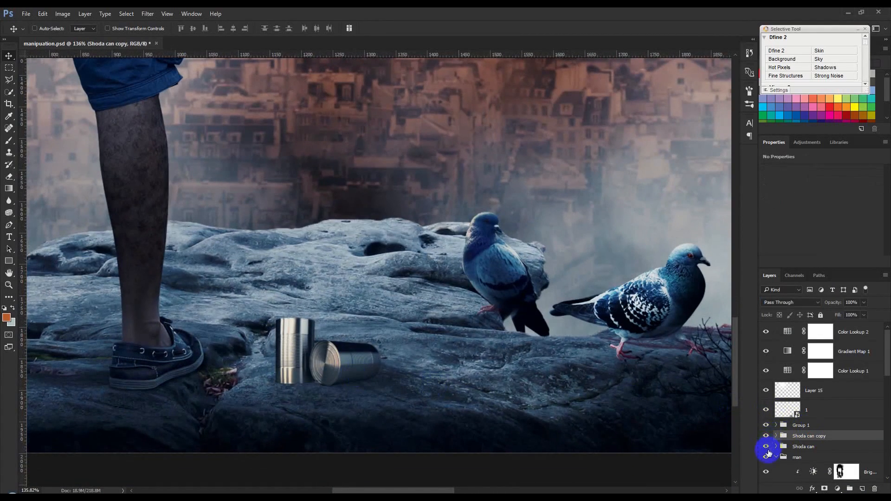
pyautogui.click(766, 426)
pyautogui.click(766, 426)
pyautogui.click(789, 426)
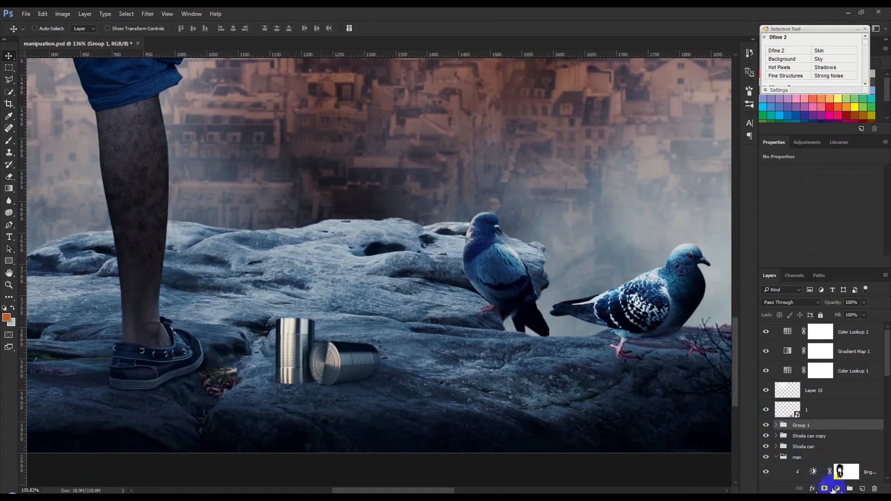
pyautogui.click(776, 425)
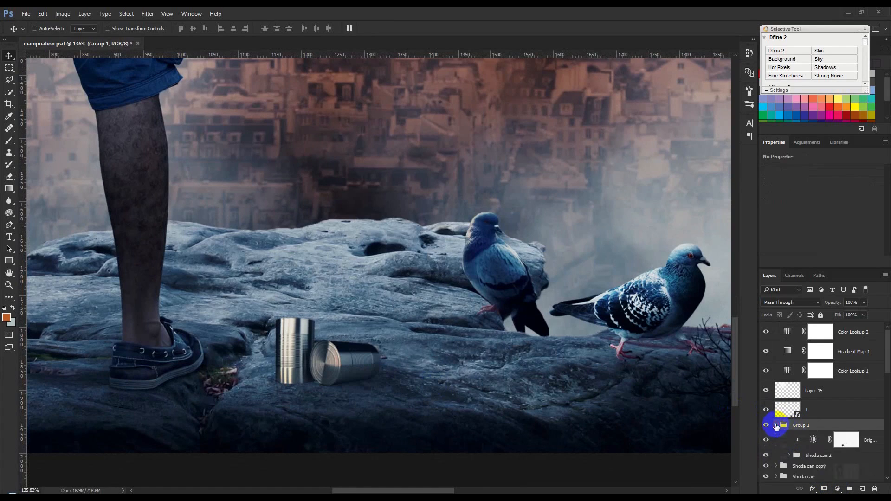
pyautogui.scroll(-2, 780, 428)
pyautogui.click(794, 420)
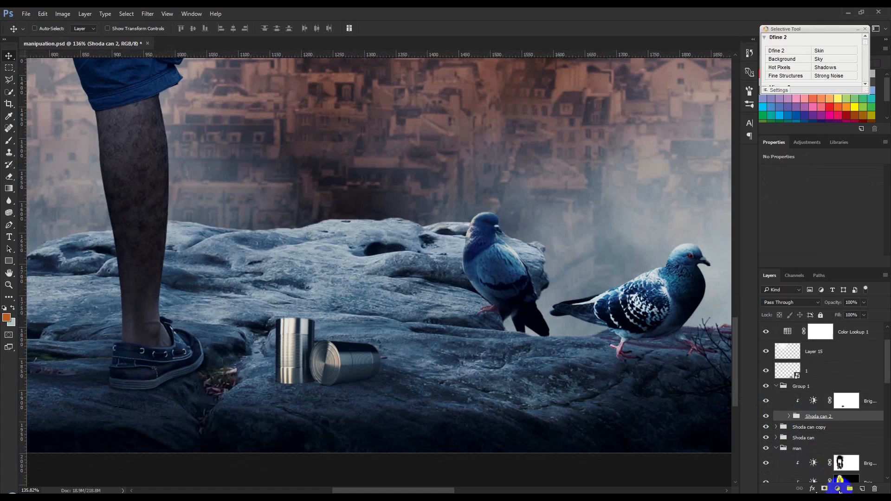
# Add a Curves adjustment clipped to the Shoda can 2 group and darken it, lowering the white point's output to 161.
pyautogui.click(837, 488)
pyautogui.click(810, 345)
pyautogui.click(819, 262)
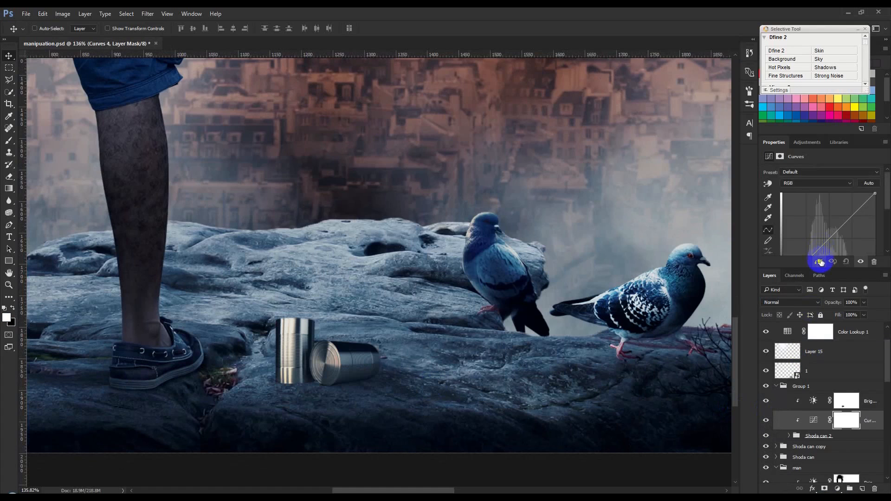
pyautogui.moveTo(843, 230); pyautogui.dragTo(852, 240)
pyautogui.moveTo(874, 193); pyautogui.dragTo(888, 227)
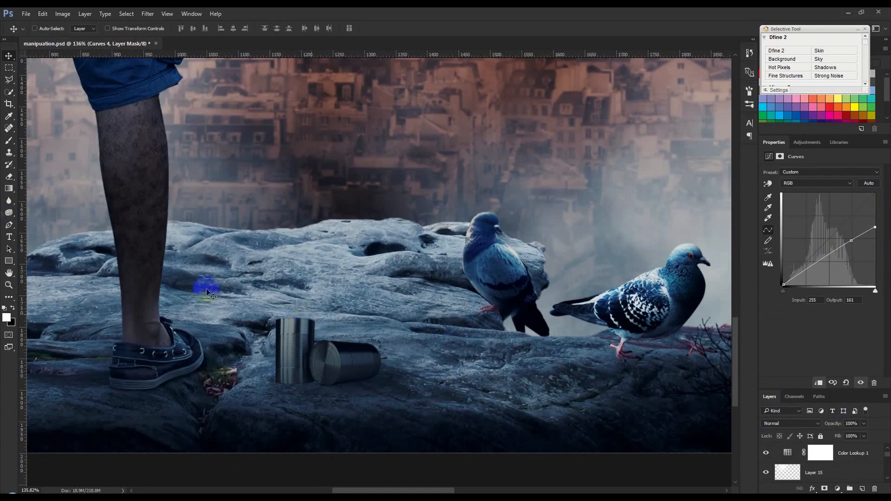
# Paint black on the Curves mask with a 150 px brush along the upper edges of the two cans.
pyautogui.click(9, 143)
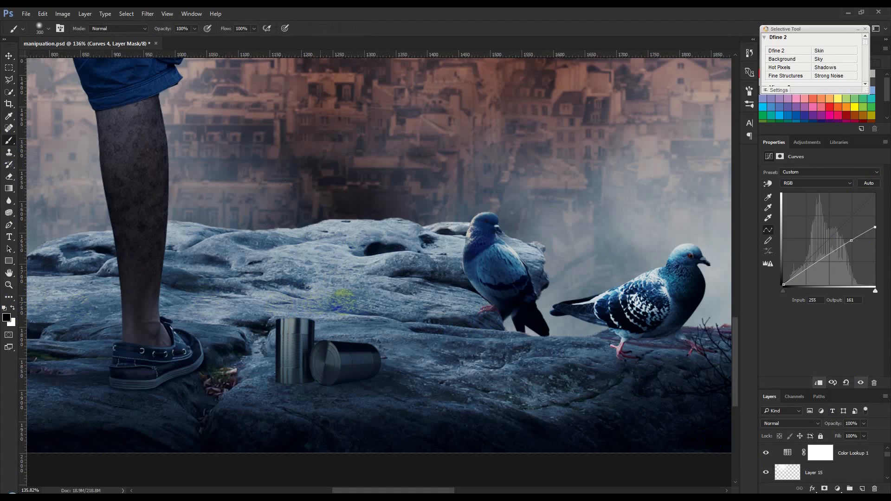
pyautogui.press(']')
pyautogui.moveTo(288, 307)
pyautogui.mouseDown()
pyautogui.moveTo(250, 313)
pyautogui.moveTo(332, 307)
pyautogui.moveTo(350, 308)
pyautogui.moveTo(336, 319)
pyautogui.moveTo(394, 322)
pyautogui.mouseUp()
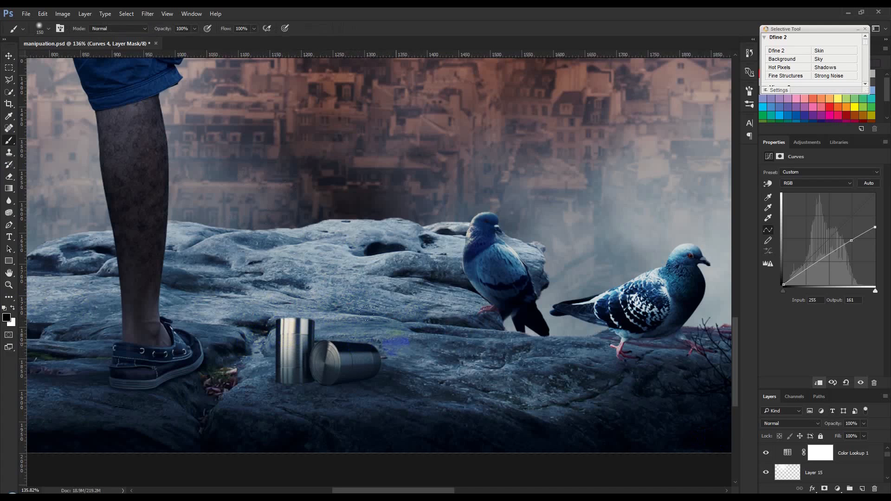
pyautogui.scroll(-6, 367, 313)
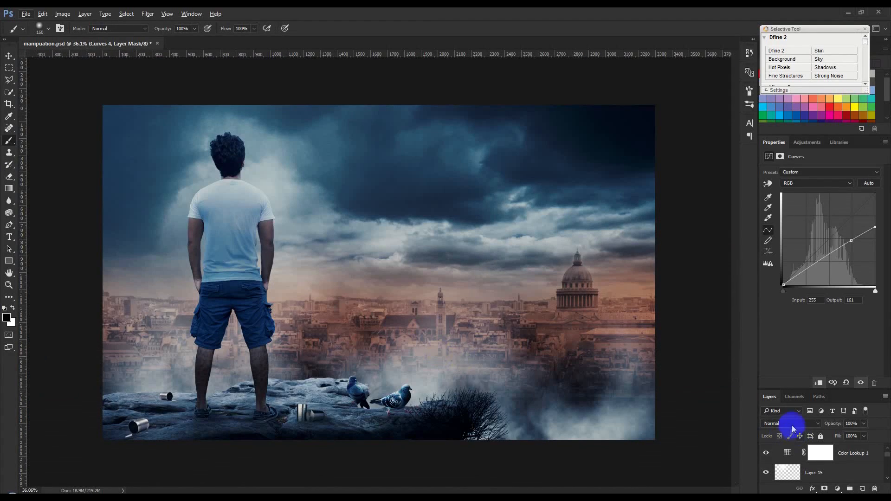
# Collapse Group 1 and the man group in the layer stack.
pyautogui.moveTo(810, 389); pyautogui.dragTo(810, 249)
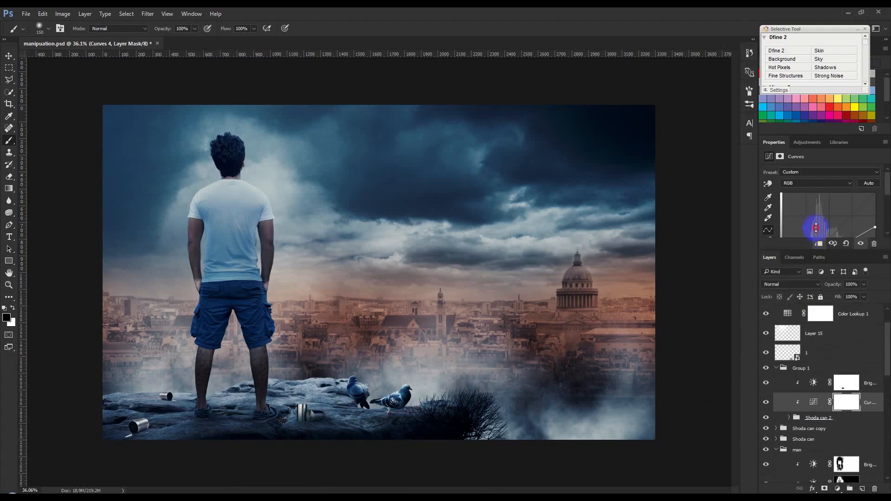
pyautogui.click(780, 369)
pyautogui.scroll(1, 780, 368)
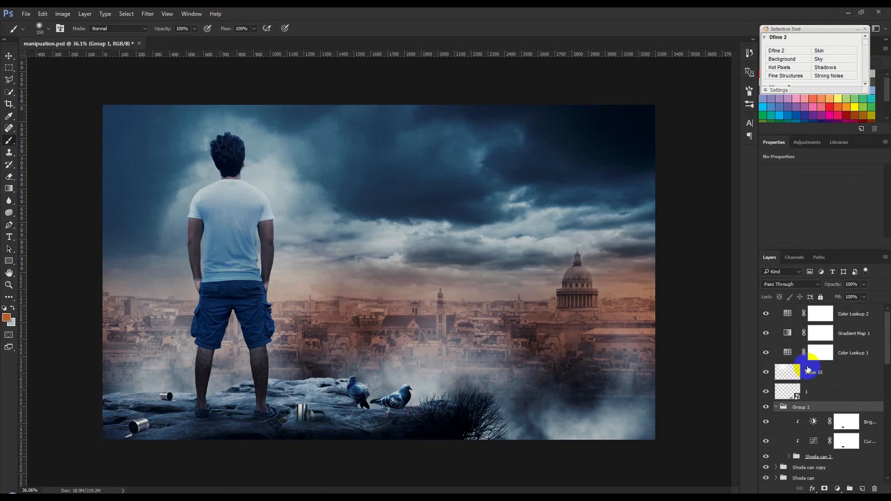
pyautogui.click(775, 408)
pyautogui.click(775, 440)
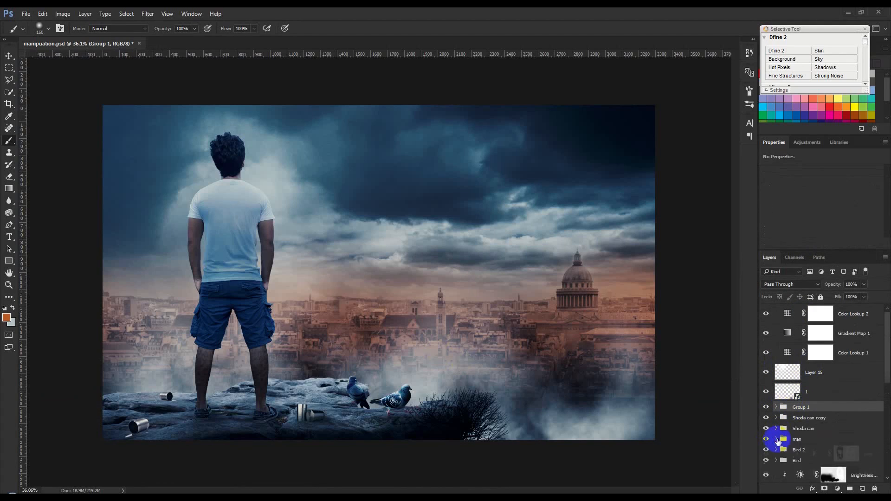
# Add a new layer above Color Lookup 2 and fill it with the merged composite using Apply Image.
pyautogui.click(849, 317)
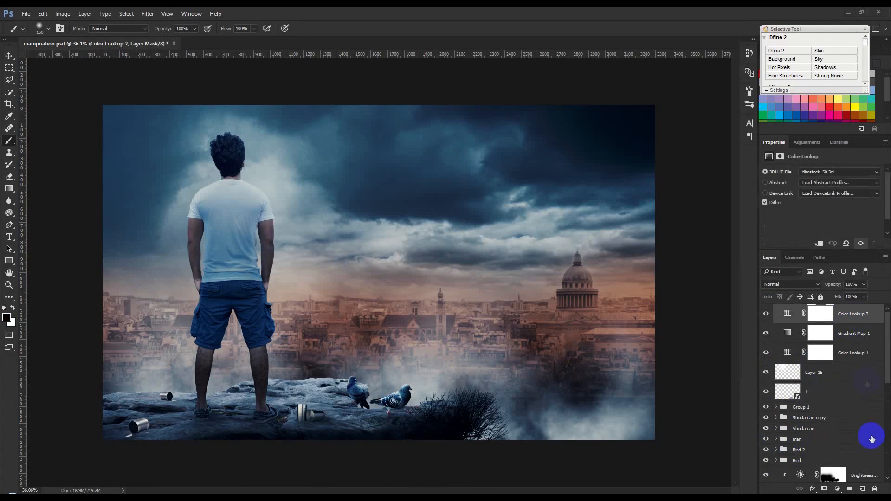
pyautogui.click(861, 489)
pyautogui.click(71, 17)
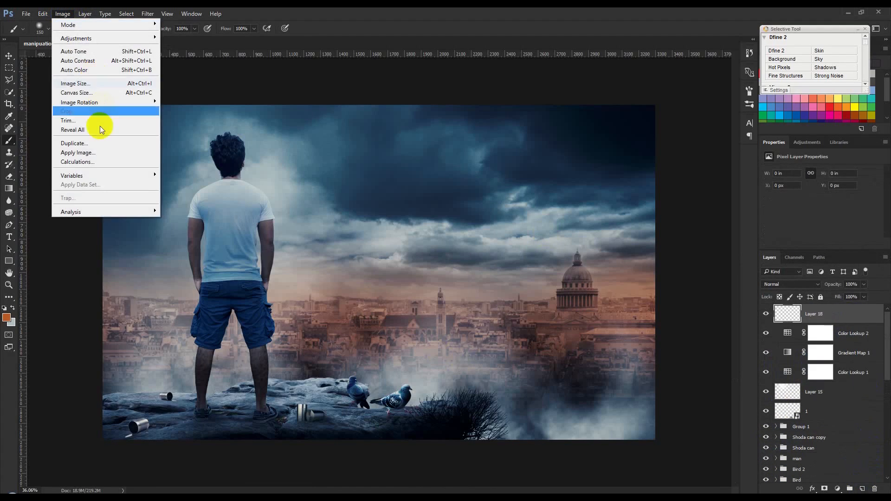
pyautogui.click(97, 153)
pyautogui.click(529, 151)
pyautogui.press('b')
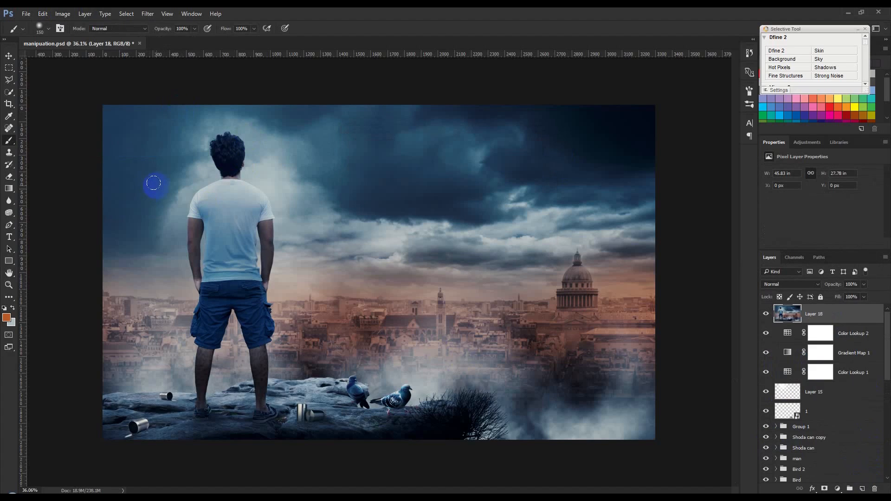
# Open Color Efex Pro 4 from the Nik Collection on the merged Layer 18, declining to send usage statistics.
pyautogui.click(146, 14)
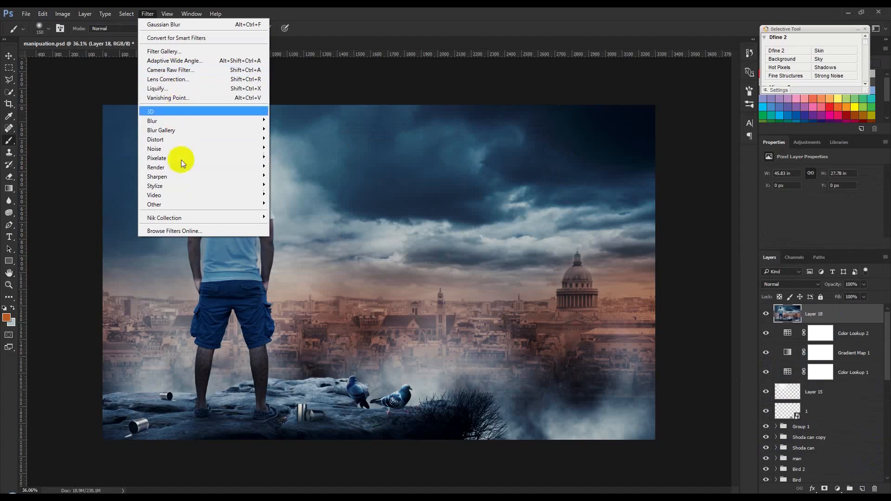
pyautogui.moveTo(181, 218)
pyautogui.click(308, 227)
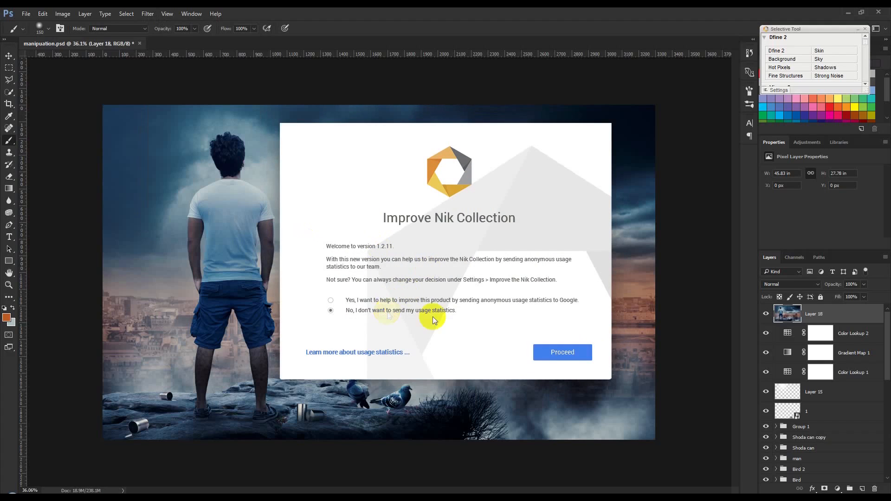
pyautogui.click(564, 354)
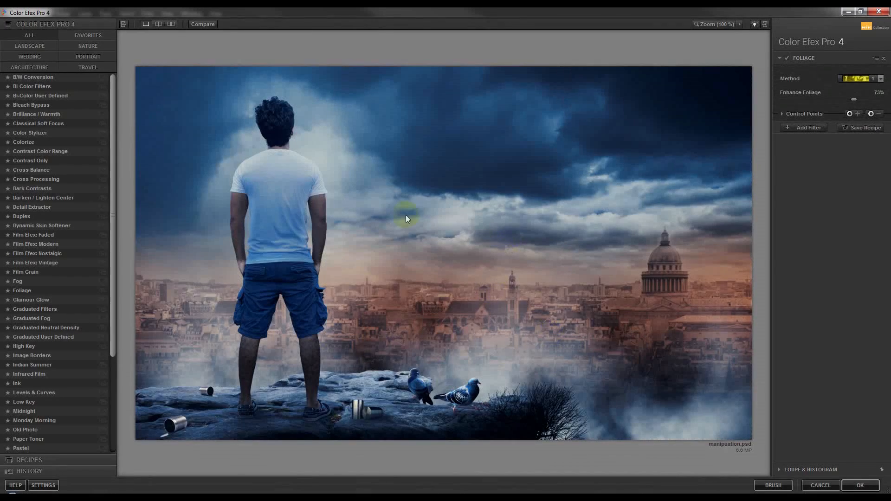
# Preview the Color Efex Pro filters on the merged image one after another, from Bi-Color Filters through Cross Processing.
pyautogui.click(37, 96)
pyautogui.click(39, 87)
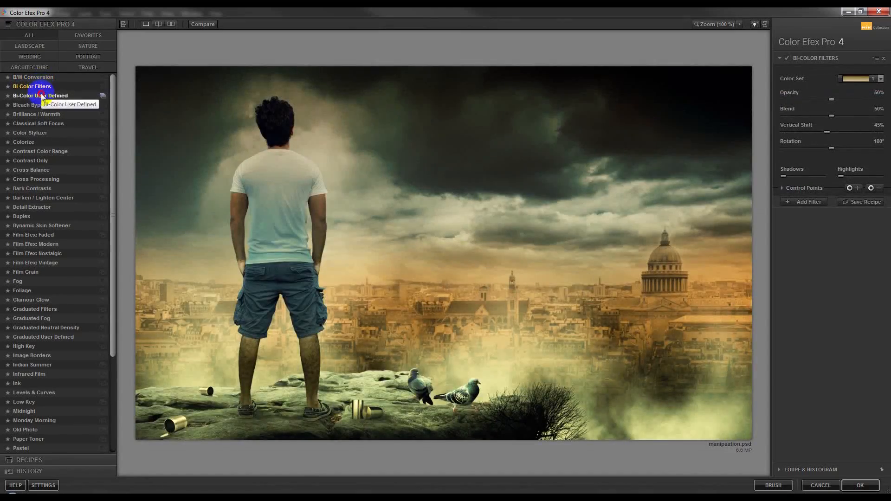
pyautogui.click(40, 96)
pyautogui.click(41, 105)
pyautogui.click(39, 114)
pyautogui.click(37, 123)
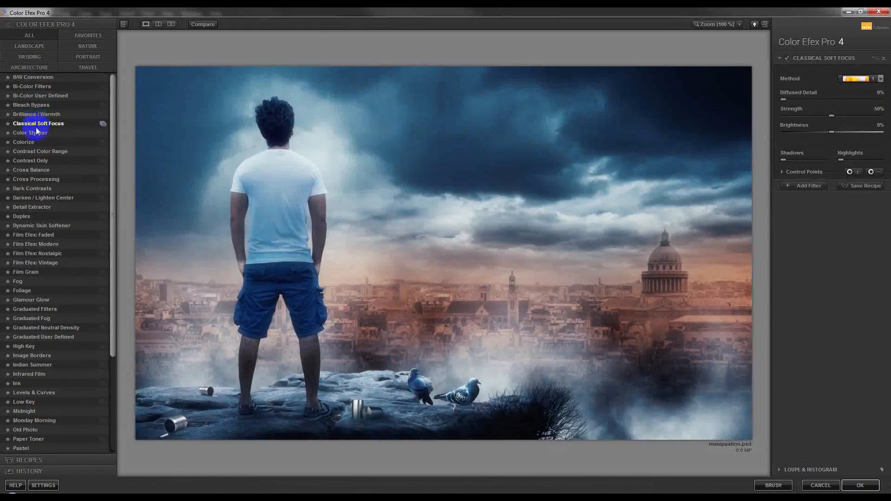
pyautogui.click(37, 133)
pyautogui.click(31, 142)
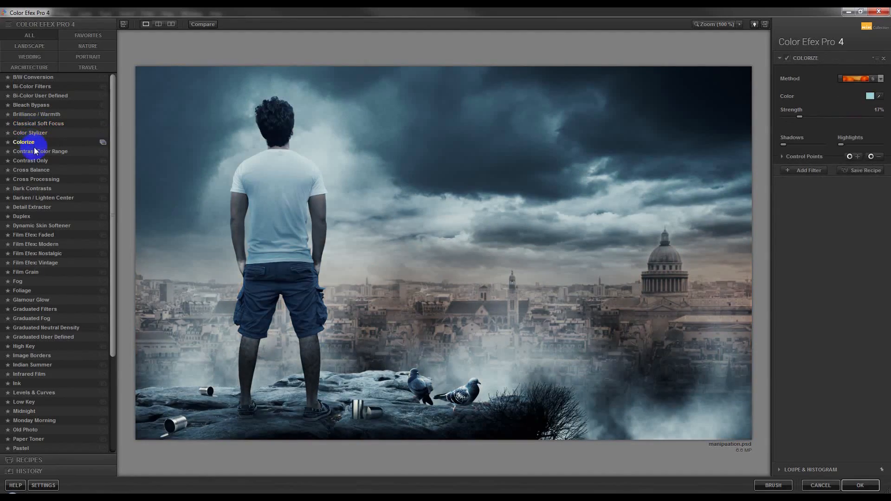
pyautogui.click(34, 151)
pyautogui.click(35, 161)
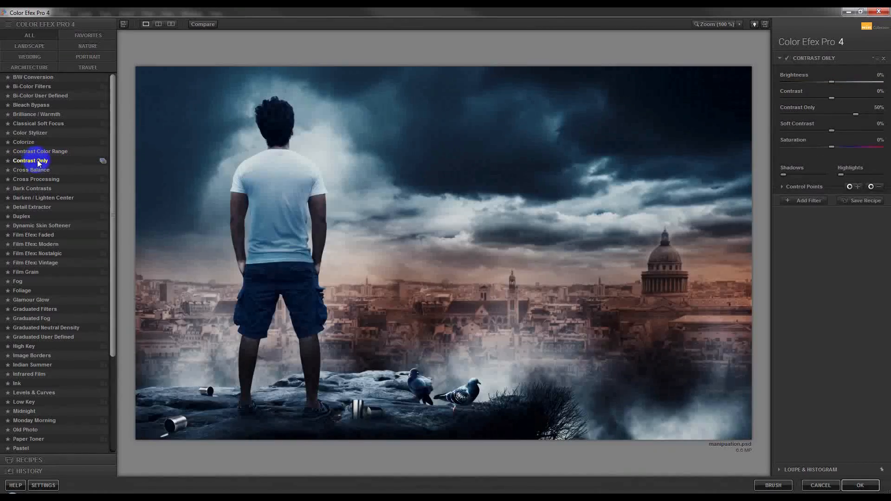
pyautogui.click(37, 172)
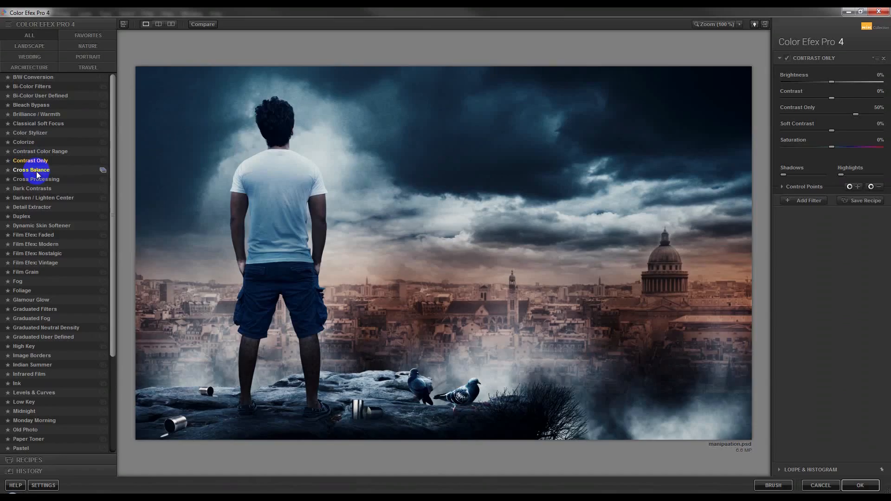
pyautogui.click(36, 180)
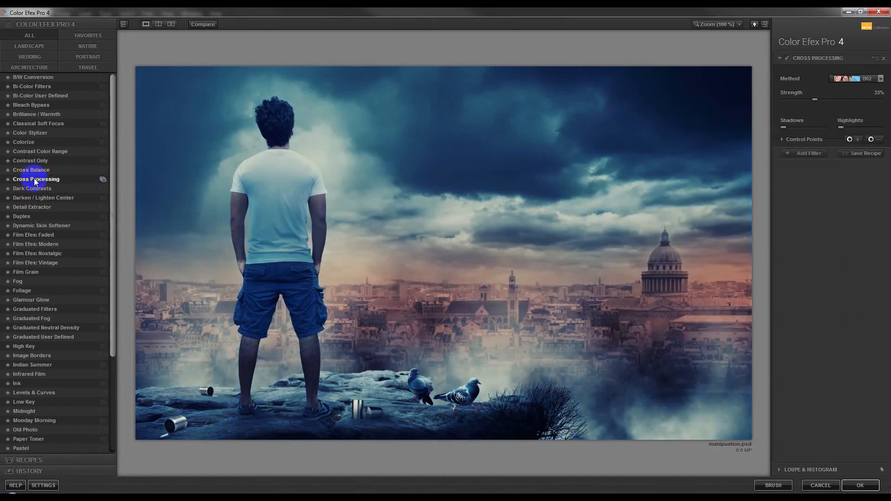
# Try the Darken / Lighten Center filter, compare the image with and without it, and leave Color Efex Pro without applying it.
pyautogui.click(33, 198)
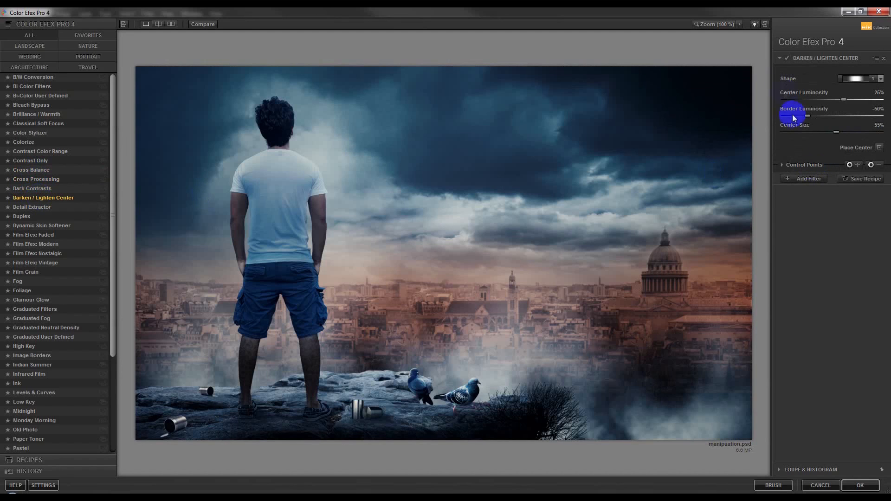
pyautogui.click(786, 59)
pyautogui.click(787, 60)
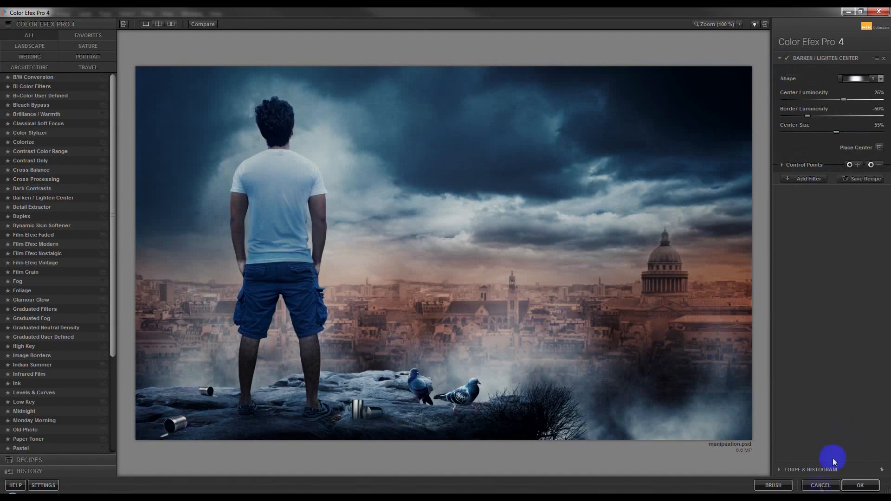
pyautogui.click(820, 486)
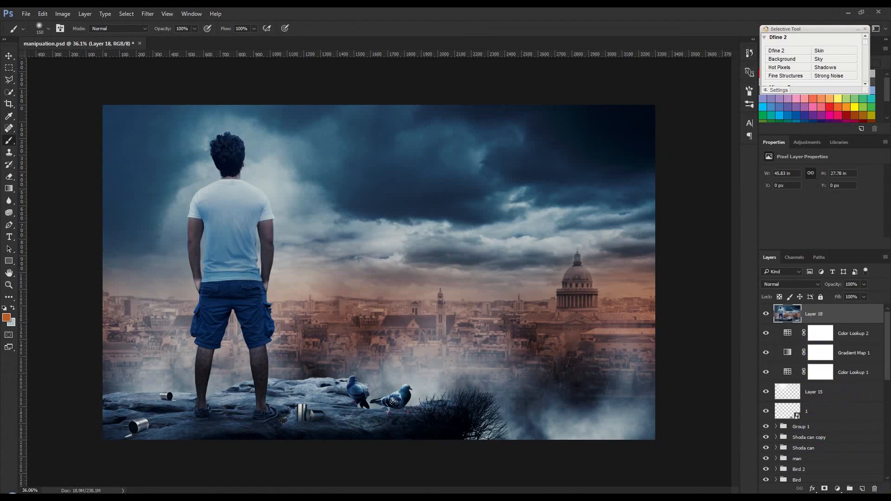
# Delete the merged Layer 18 and the orange Layer 17 in the BG group.
pyautogui.scroll(-10, 835, 417)
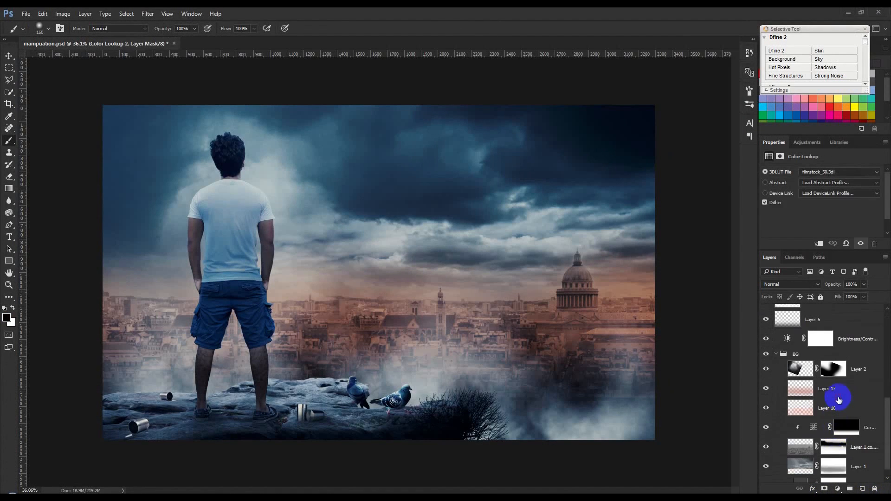
pyautogui.click(838, 399)
pyautogui.press('Delete')
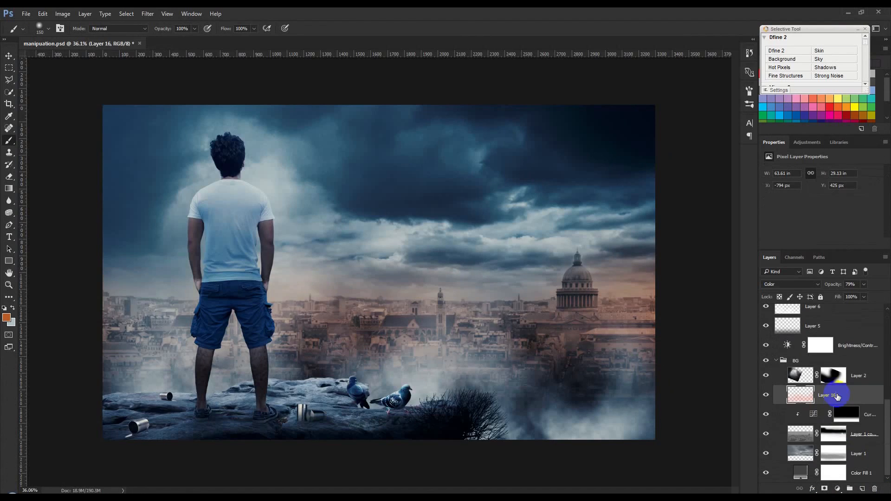
# Stamp all visible layers into a new layer above Color Lookup 2 and save the document.
pyautogui.scroll(6, 838, 411)
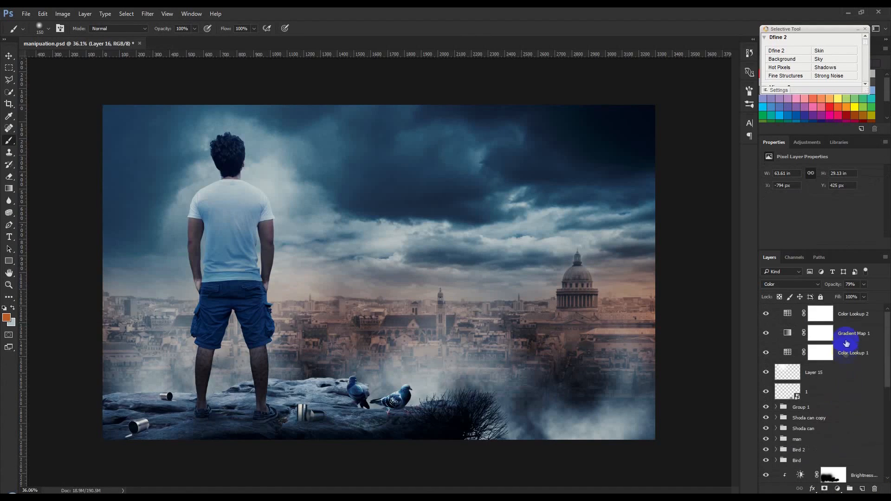
pyautogui.click(848, 319)
pyautogui.hotkey('ctrl', 'shift', 'alt', 'e')
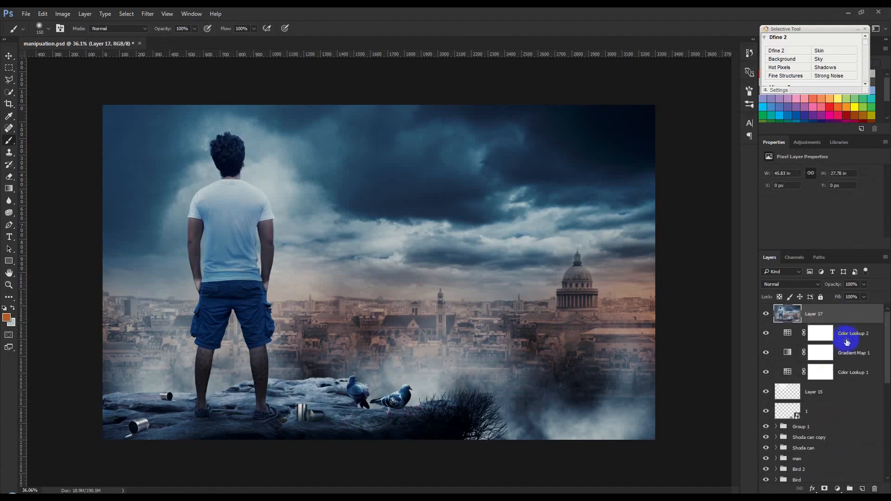
pyautogui.hotkey('ctrl', 's')
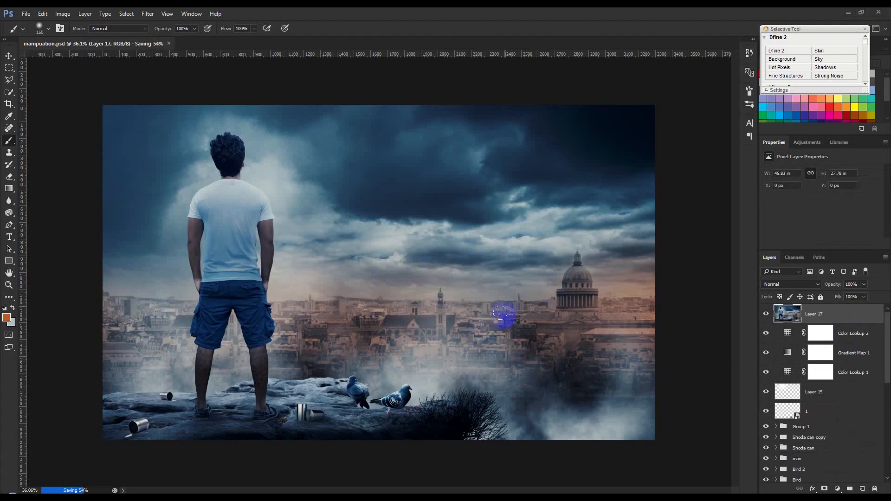
# Delete the stamped Layer 17 above Color Lookup 2.
pyautogui.scroll(1, 486, 330)
pyautogui.click(9, 56)
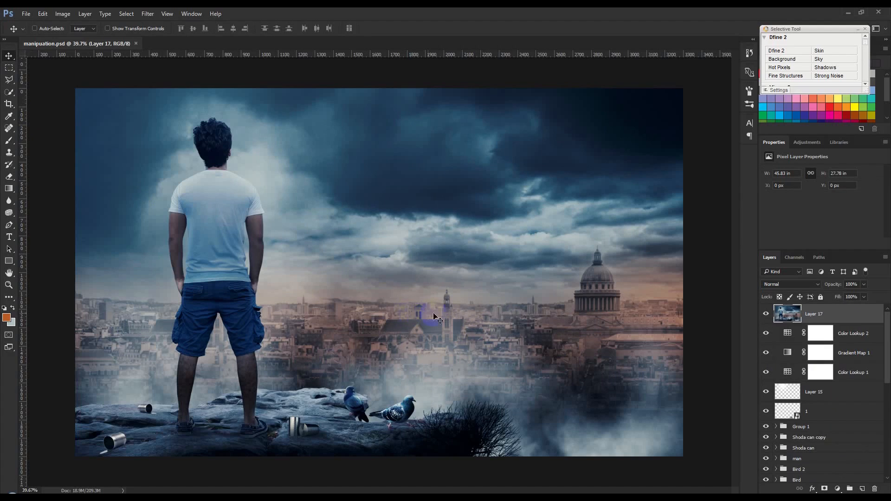
pyautogui.click(874, 489)
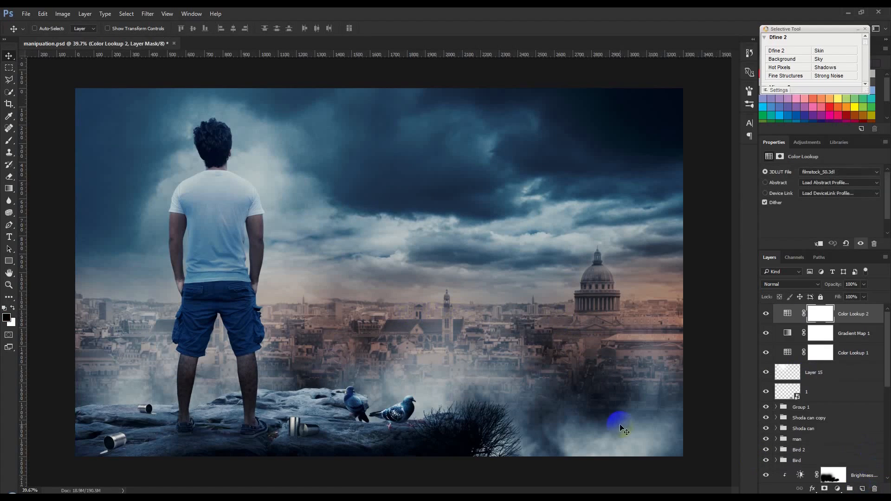